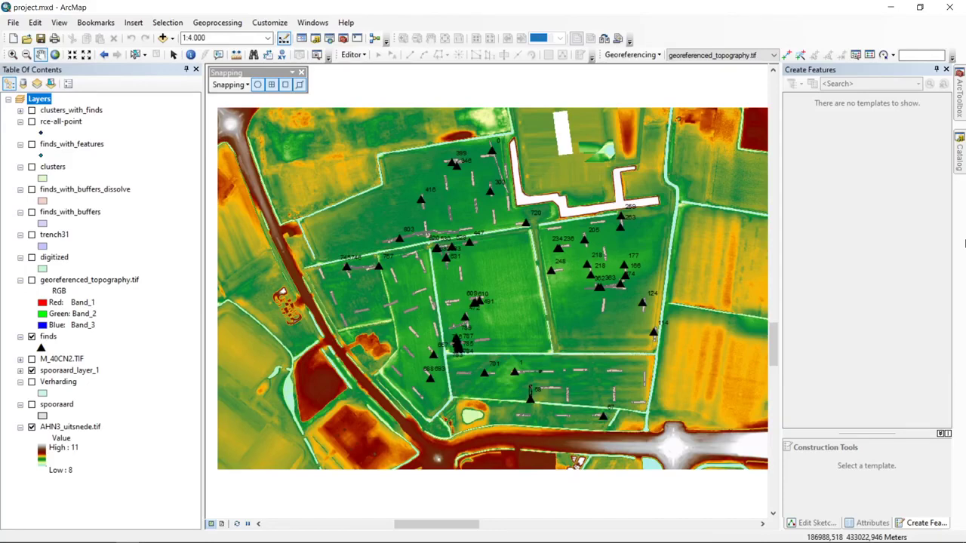
Step: Change the AHN3_uitsnede.tif layer's stretched symbology to the green-yellow-brown elevation color ramp that ends in white
{"action": "key", "text": "Down"}
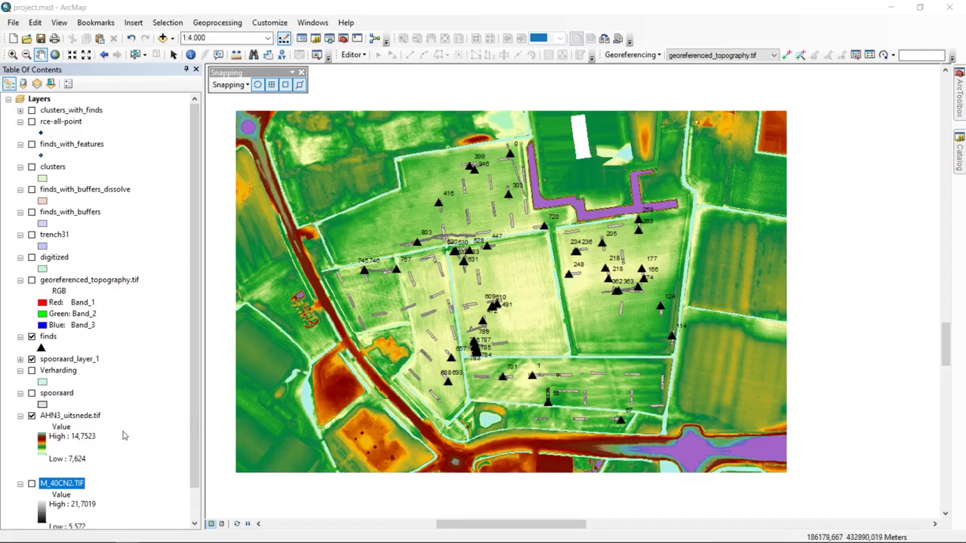
{"action": "right_click", "coordinate": [96, 424]}
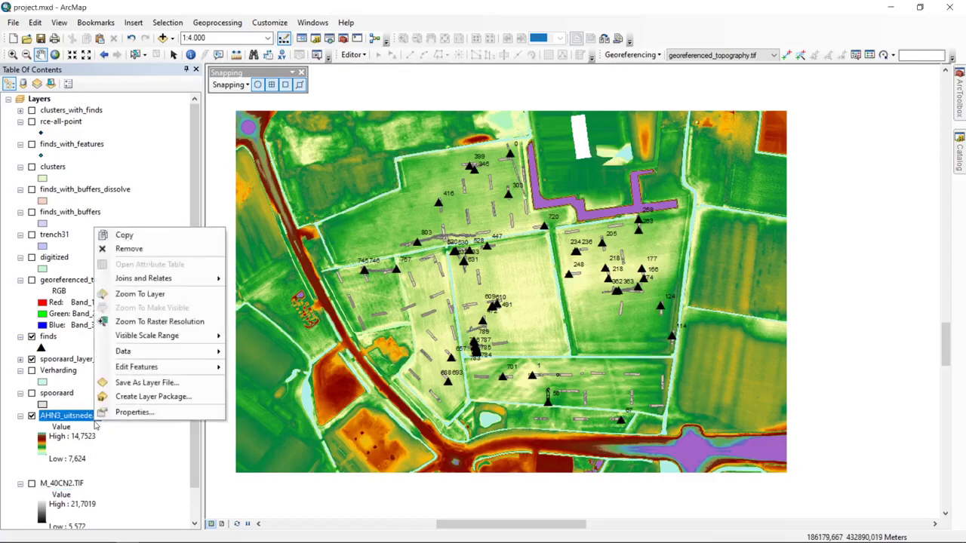
{"action": "left_click", "coordinate": [149, 413]}
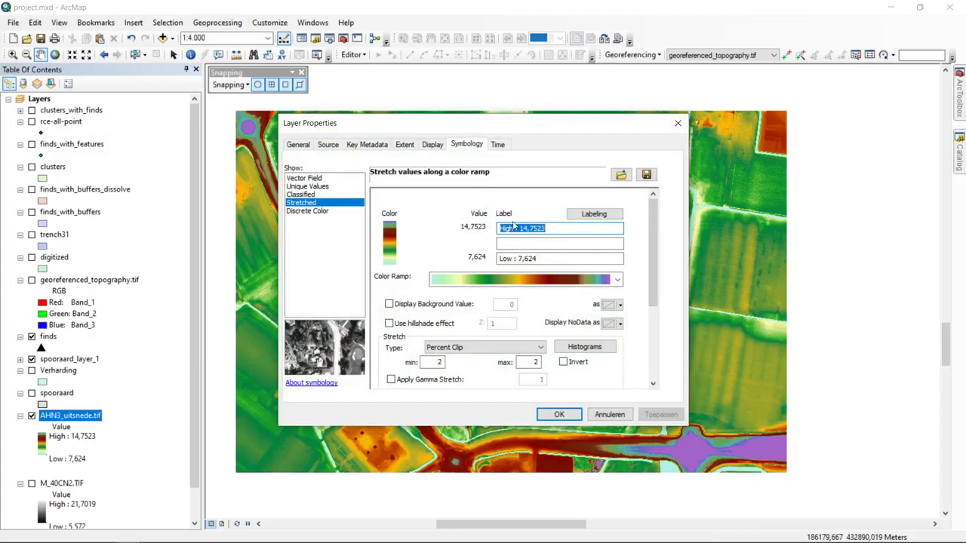
{"action": "right_click", "coordinate": [506, 287]}
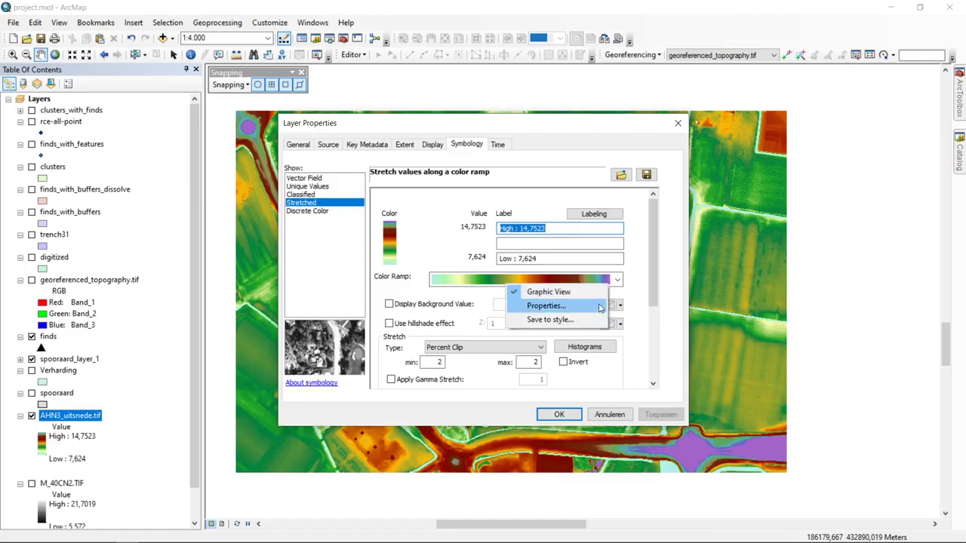
{"action": "left_click", "coordinate": [617, 280]}
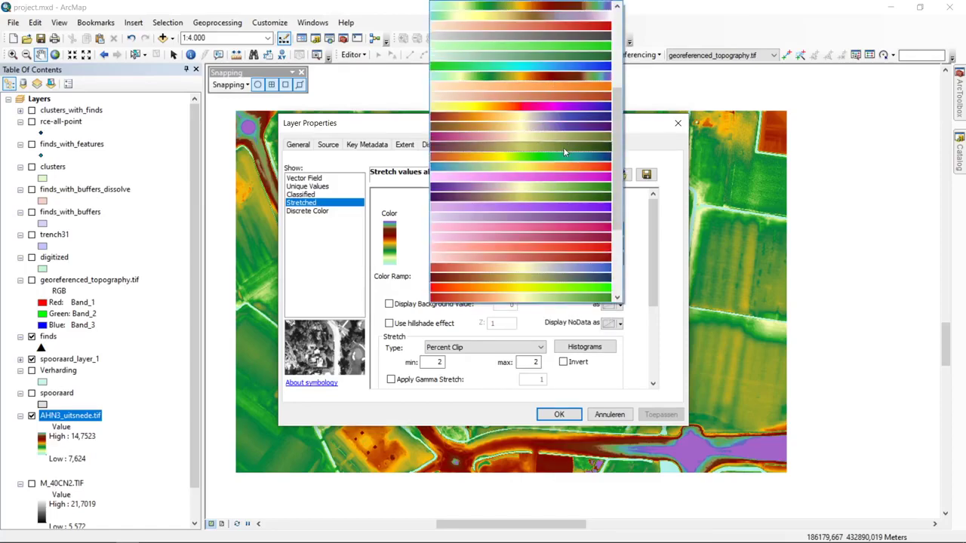
{"action": "scroll", "coordinate": [563, 147], "scroll_direction": "up", "scroll_amount": 5}
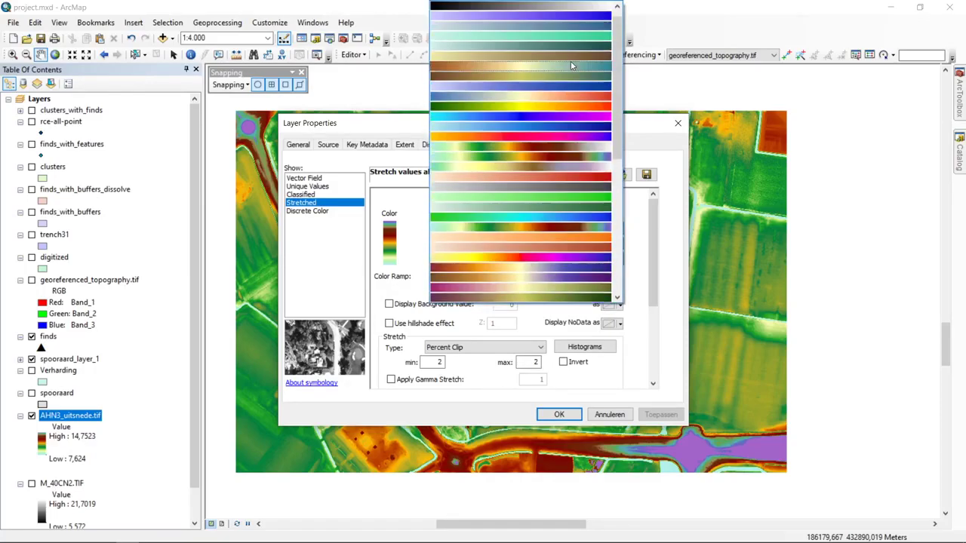
{"action": "left_click", "coordinate": [562, 145]}
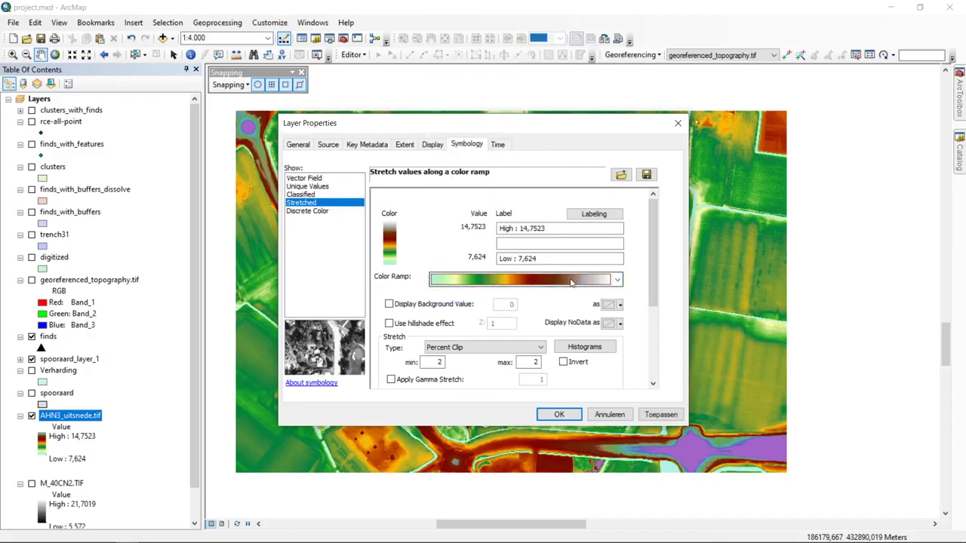
Step: Edit the chosen color ramp by setting Color 2 of its last algorithmic part to black
{"action": "right_click", "coordinate": [546, 283]}
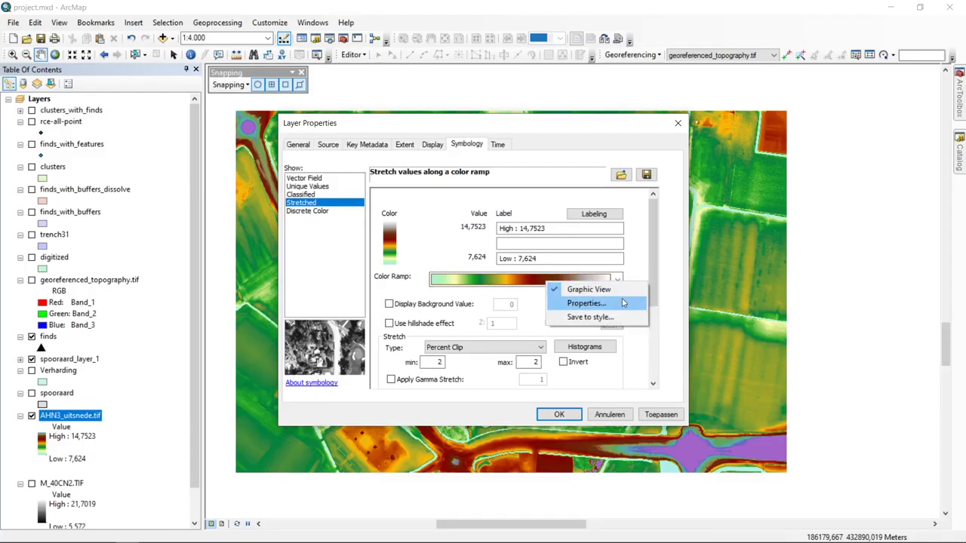
{"action": "left_click", "coordinate": [587, 304]}
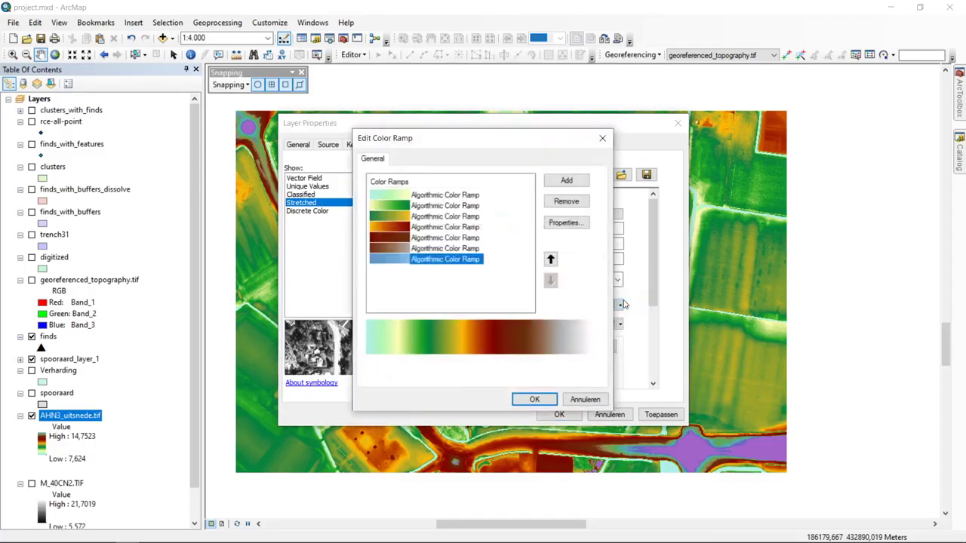
{"action": "left_click", "coordinate": [511, 289]}
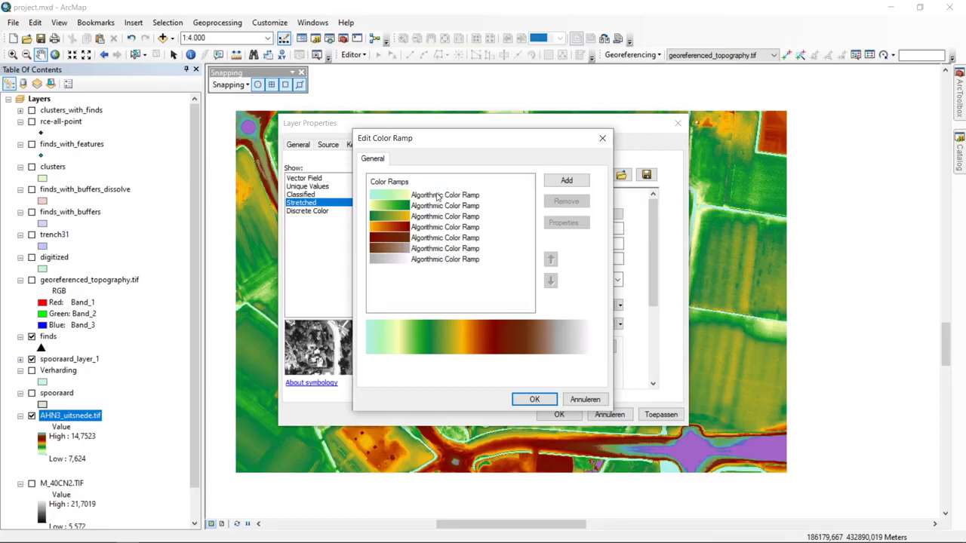
{"action": "left_click", "coordinate": [445, 259]}
{"action": "left_click", "coordinate": [451, 248]}
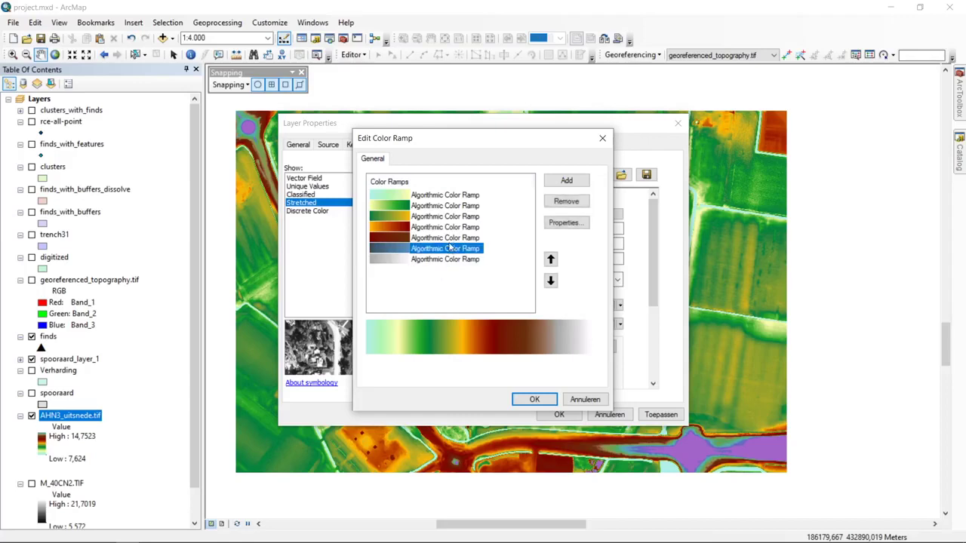
{"action": "left_click", "coordinate": [494, 238]}
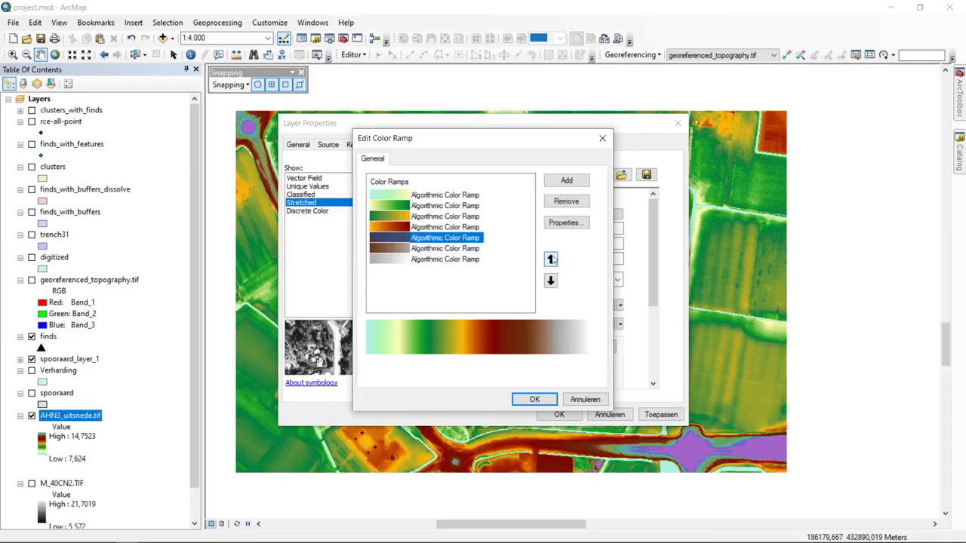
{"action": "left_click", "coordinate": [454, 251]}
{"action": "left_click", "coordinate": [455, 259]}
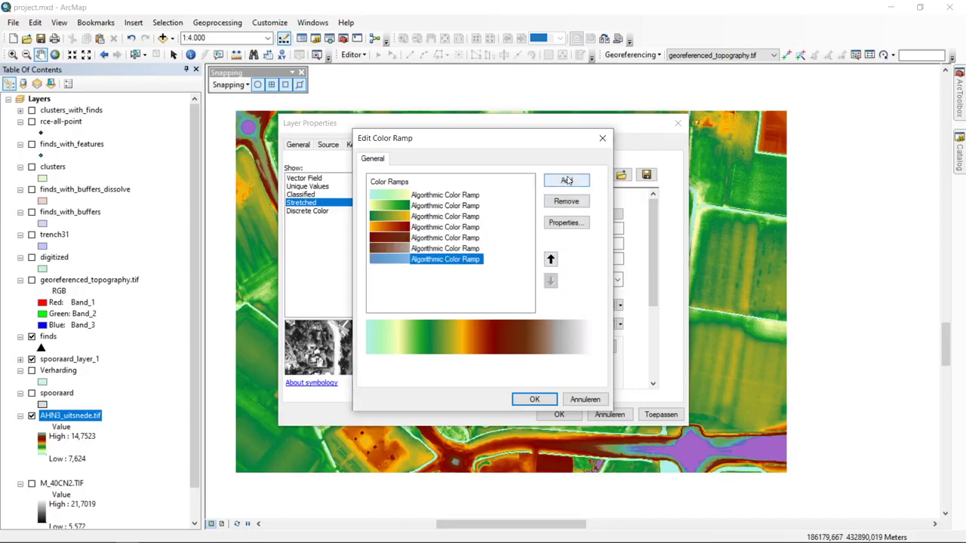
{"action": "left_click", "coordinate": [567, 223]}
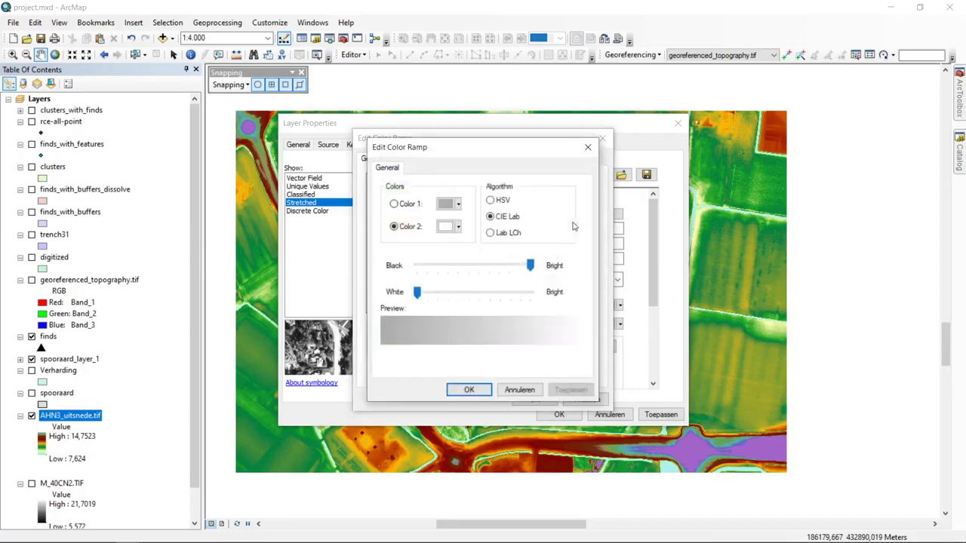
{"action": "left_click_drag", "start_coordinate": [524, 154], "coordinate": [759, 166]}
{"action": "left_click", "coordinate": [687, 239]}
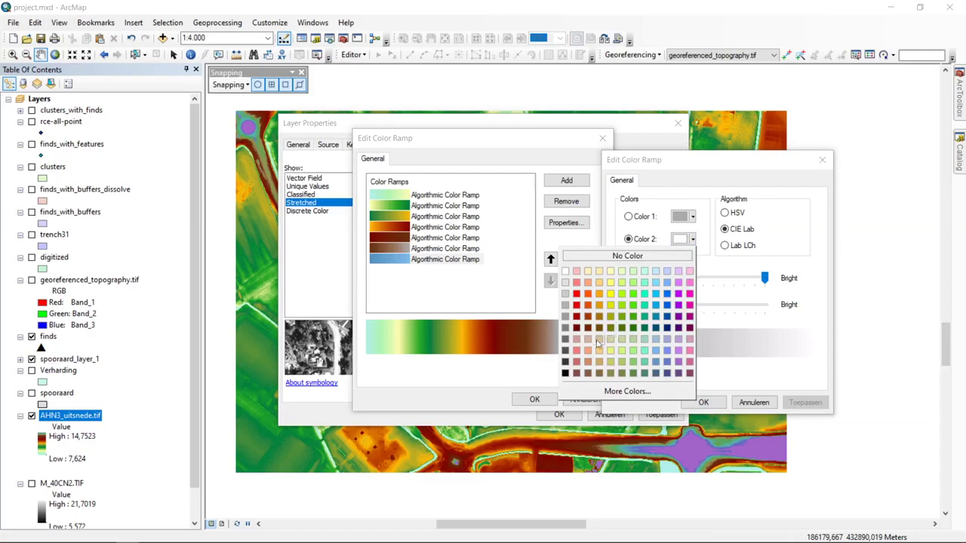
{"action": "left_click", "coordinate": [567, 374]}
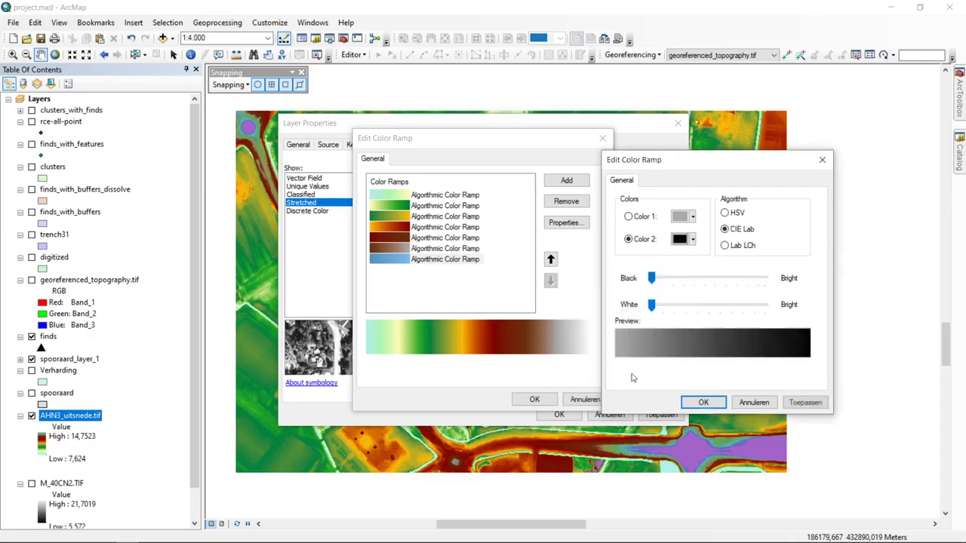
{"action": "left_click", "coordinate": [702, 402]}
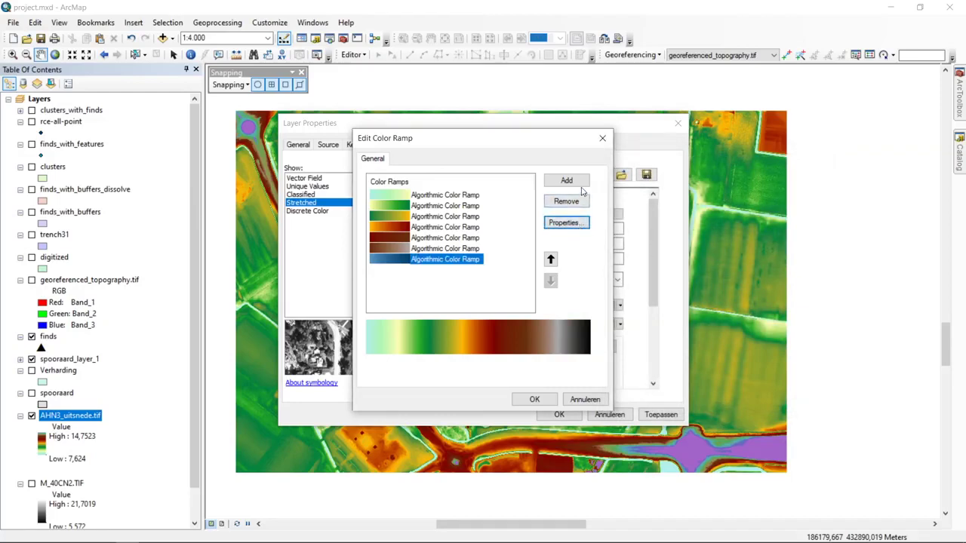
Step: Add a new Algorithmic Color Ramp to the end of the multi-part color ramp
{"action": "left_click", "coordinate": [569, 224]}
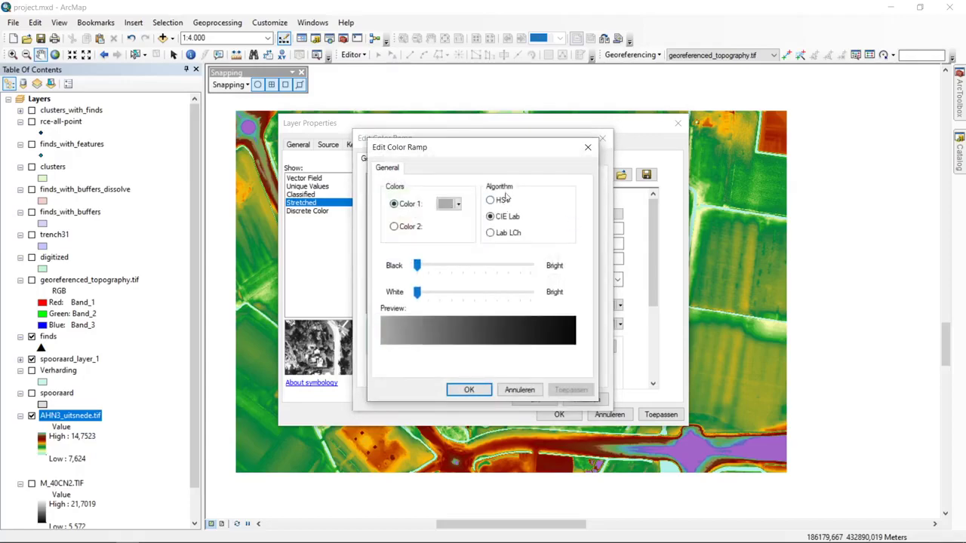
{"action": "left_click", "coordinate": [587, 148]}
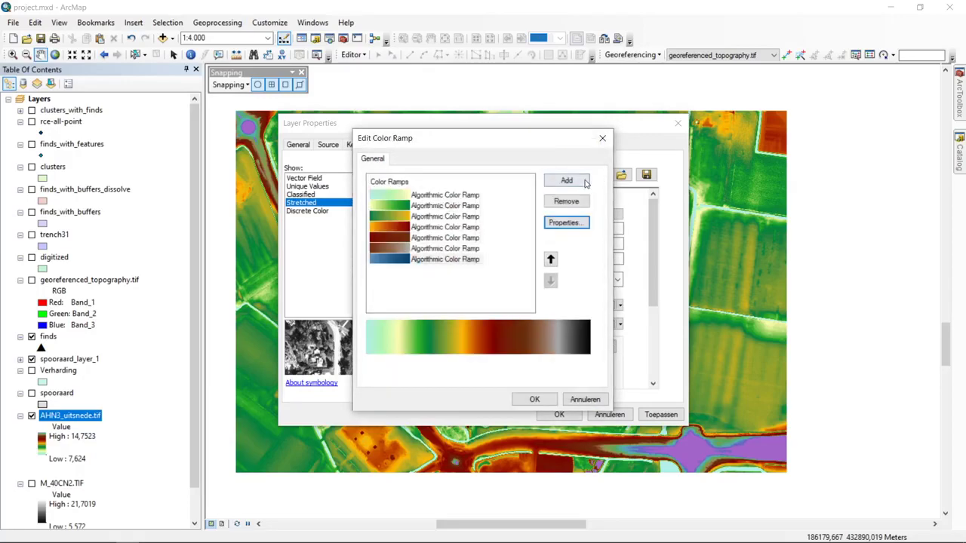
{"action": "left_click", "coordinate": [566, 181]}
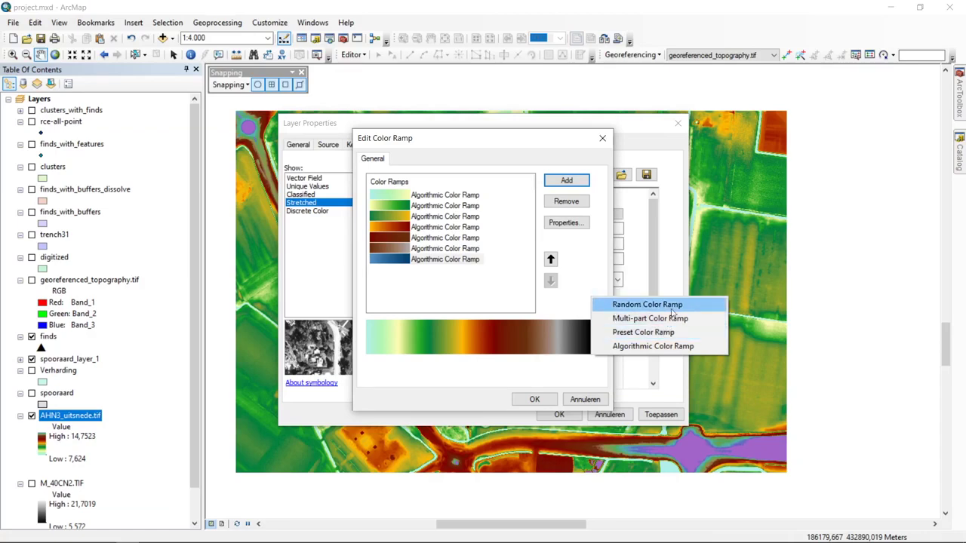
{"action": "left_click", "coordinate": [708, 347]}
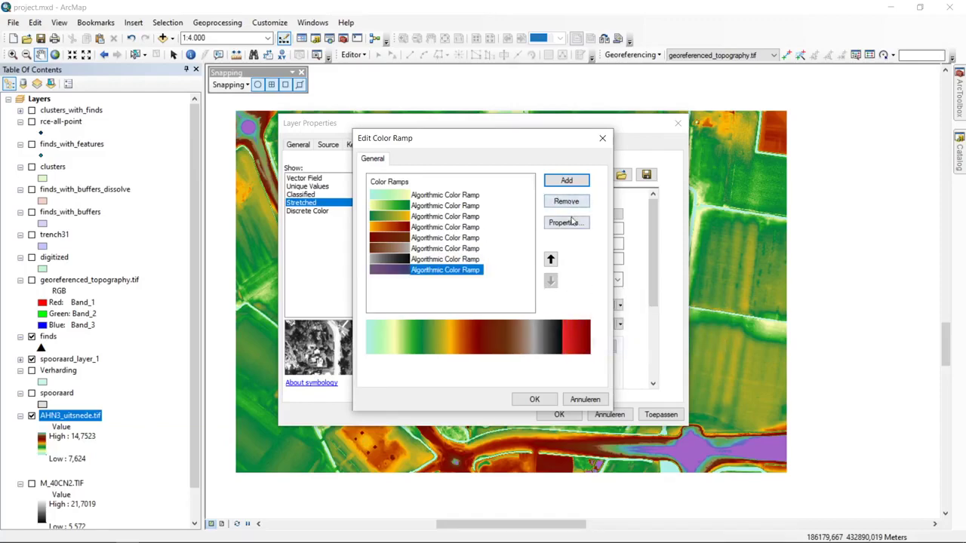
Step: Set the added part's Color 1 to black and Color 2 to light pink, and accept the edited ramp
{"action": "left_click", "coordinate": [571, 223]}
{"action": "left_click", "coordinate": [457, 204]}
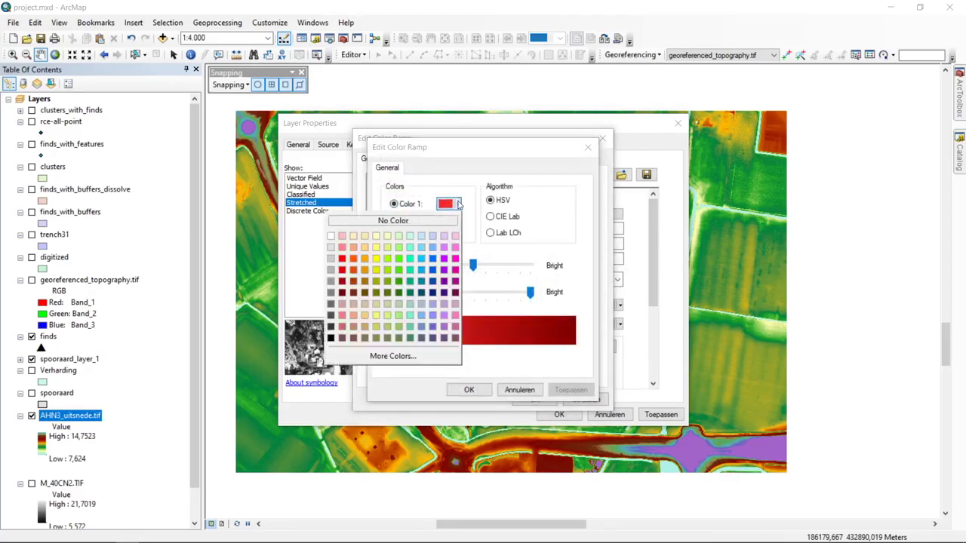
{"action": "left_click", "coordinate": [330, 337]}
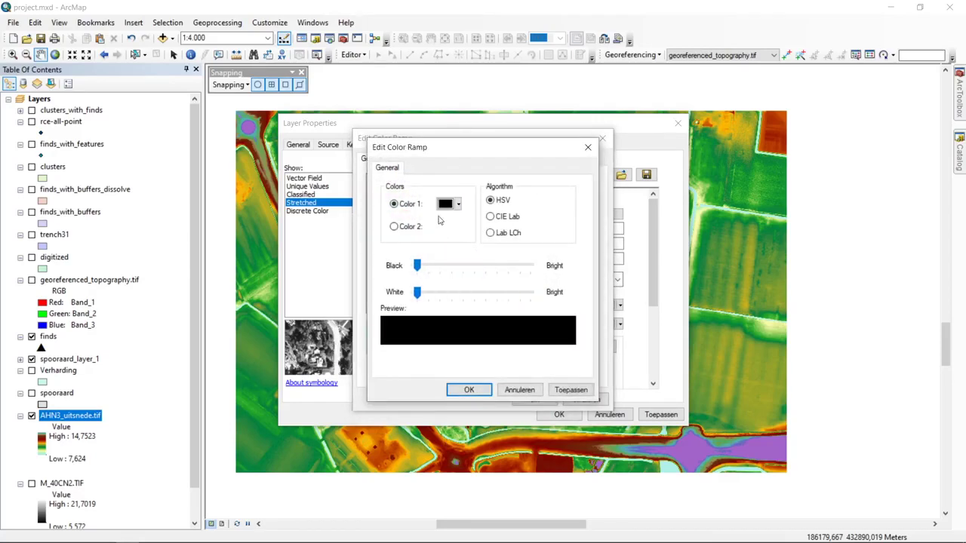
{"action": "left_click", "coordinate": [418, 229]}
{"action": "left_click", "coordinate": [458, 227]}
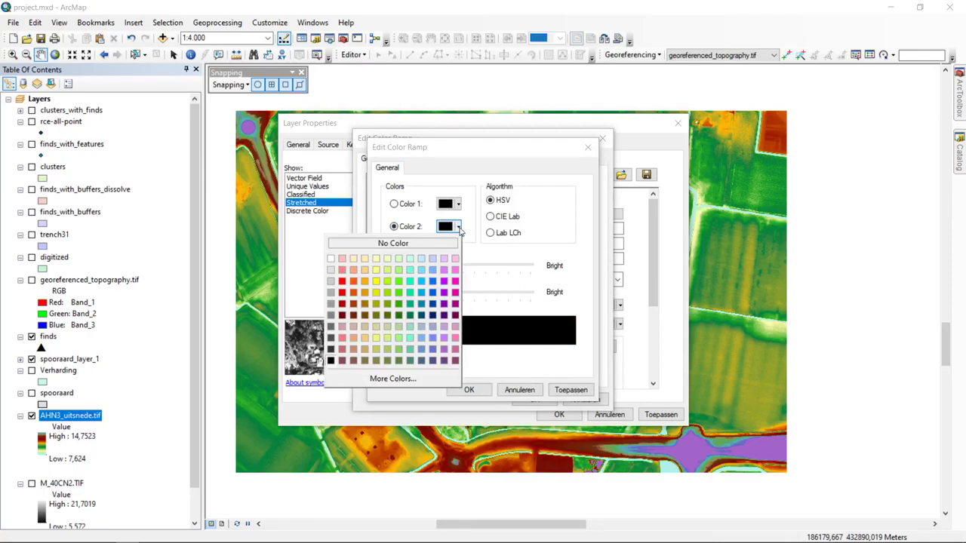
{"action": "left_click", "coordinate": [455, 258]}
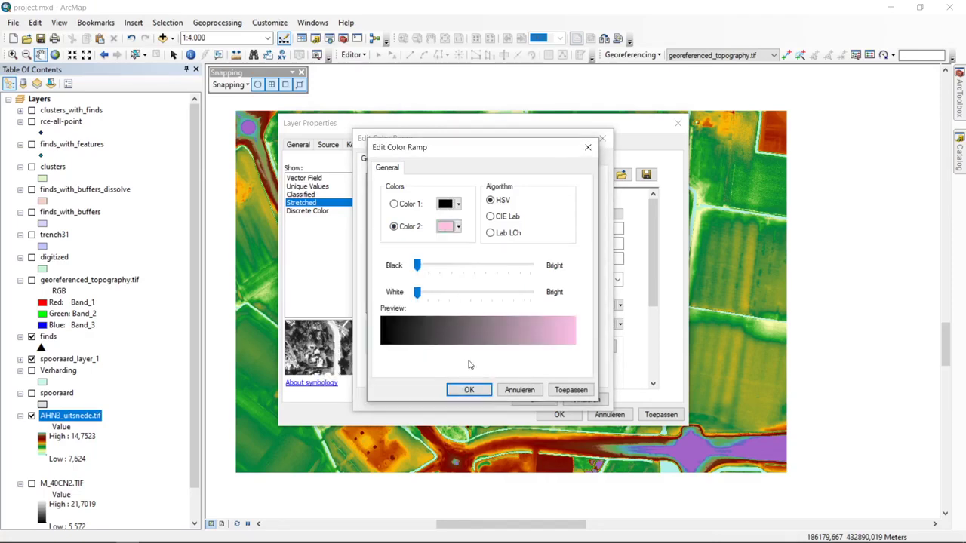
{"action": "left_click", "coordinate": [469, 391]}
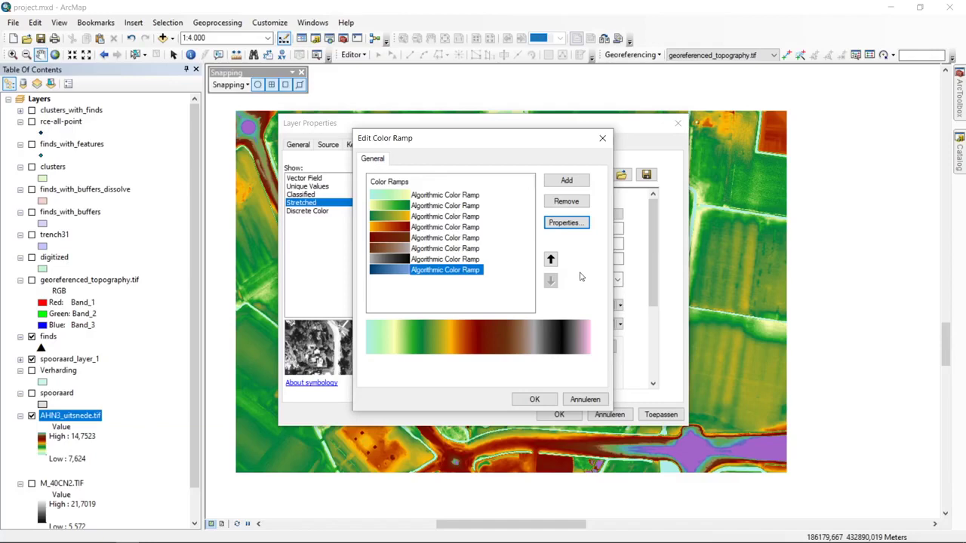
{"action": "left_click", "coordinate": [464, 300]}
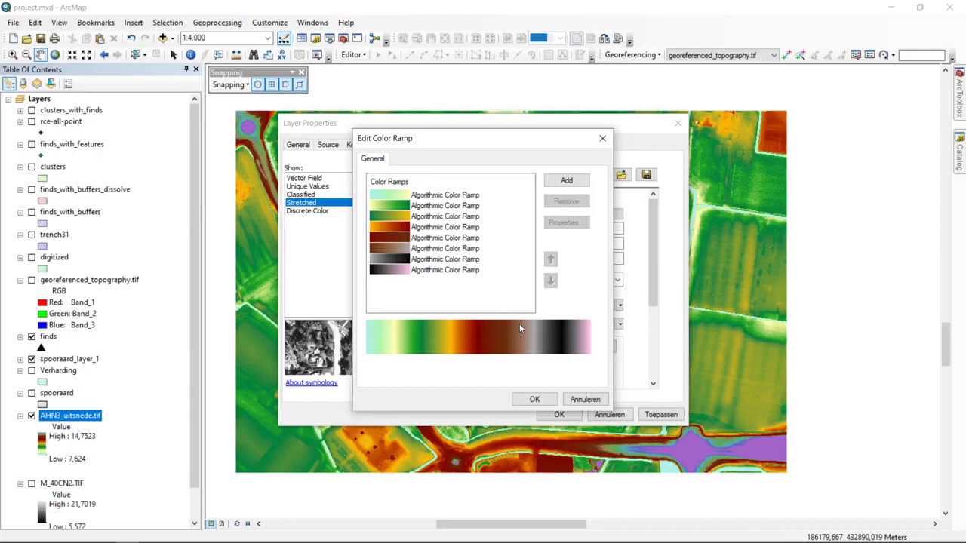
{"action": "left_click", "coordinate": [535, 399]}
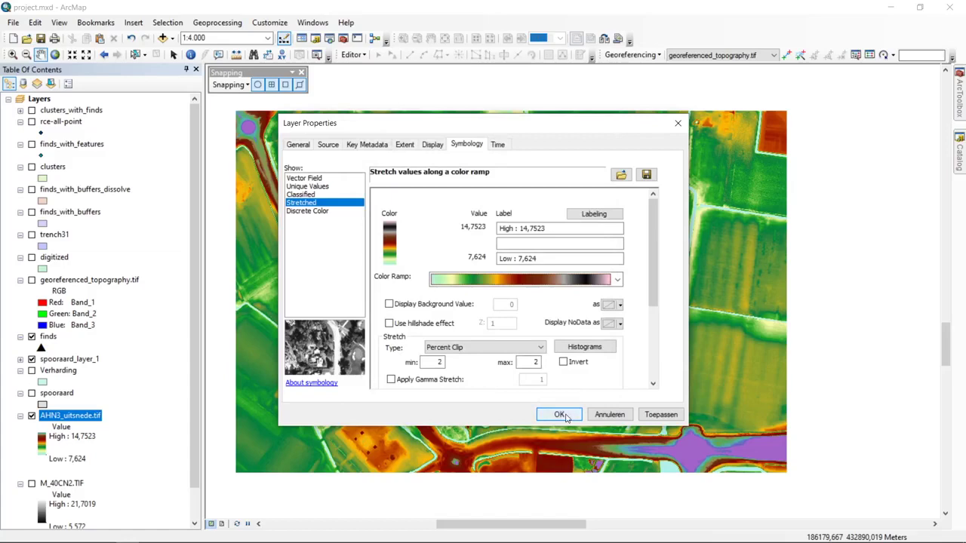
Step: Save the customized color ramp to the style under the author's first name and apply it to the AHN3_uitsnede.tif layer
{"action": "right_click", "coordinate": [543, 281]}
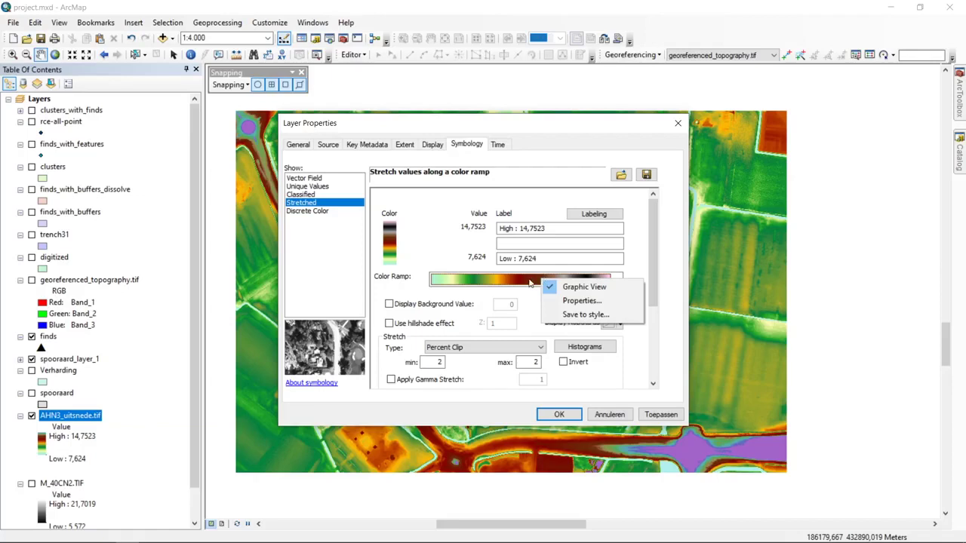
{"action": "left_click", "coordinate": [583, 314]}
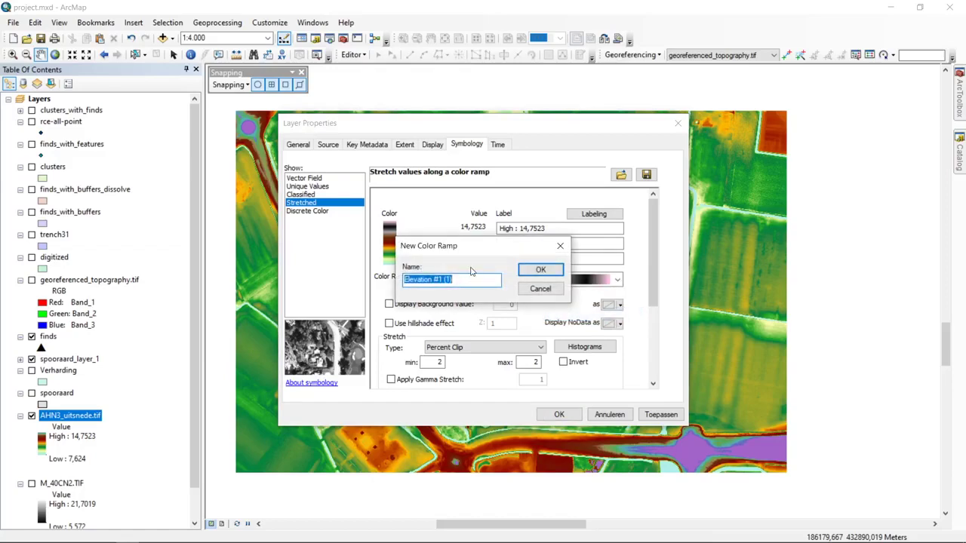
{"action": "type", "text": "Jitte"}
{"action": "key", "text": "Return"}
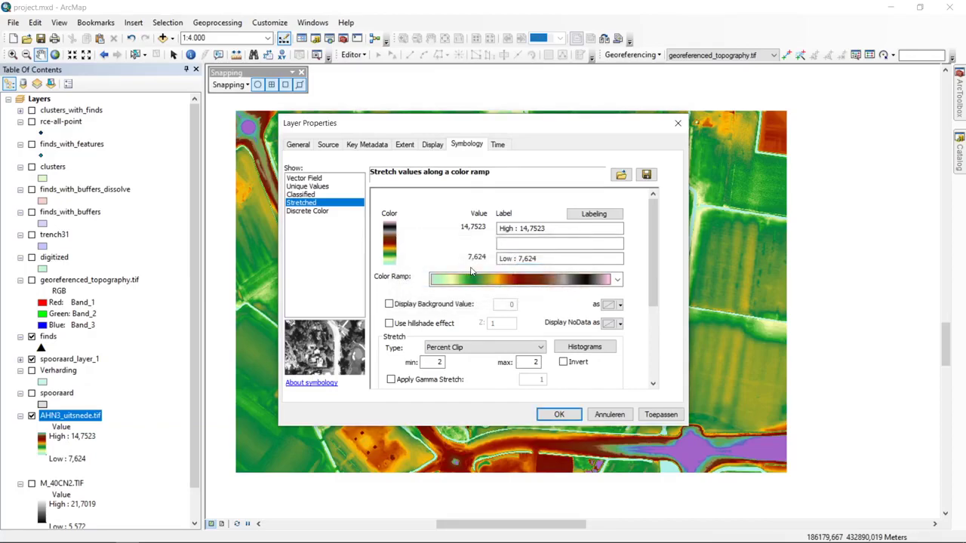
{"action": "left_click", "coordinate": [559, 415]}
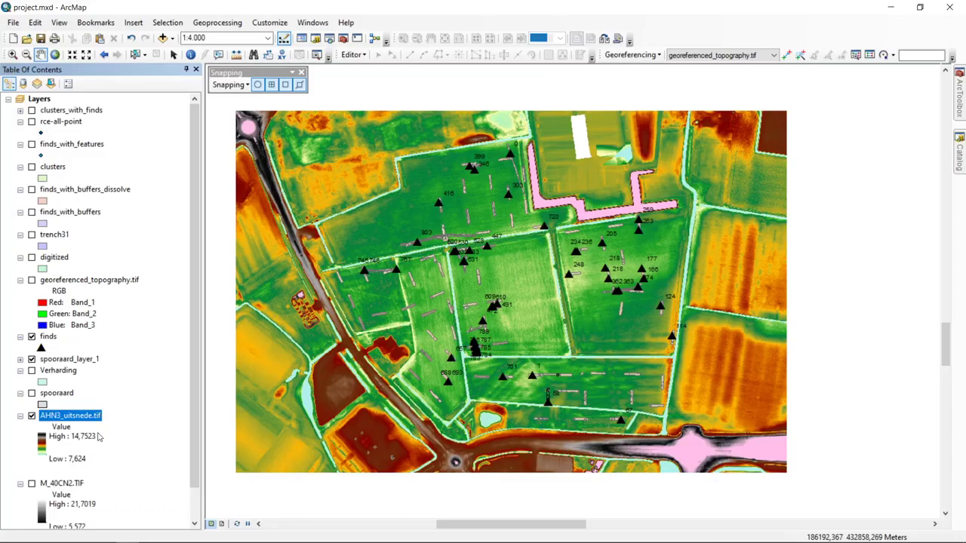
Step: Turn on the M_40CN2.TIF elevation raster so it displays around the AHN3_uitsnede.tif layer
{"action": "left_click", "coordinate": [32, 484]}
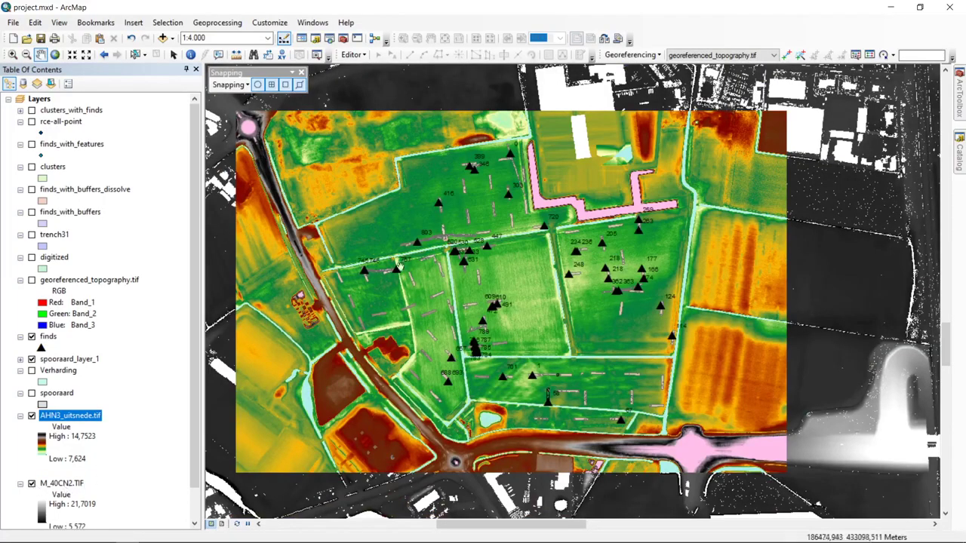
{"action": "scroll", "coordinate": [446, 268], "scroll_direction": "down", "scroll_amount": 1}
{"action": "scroll", "coordinate": [445, 268], "scroll_direction": "up", "scroll_amount": 2}
{"action": "scroll", "coordinate": [445, 268], "scroll_direction": "up", "scroll_amount": 2}
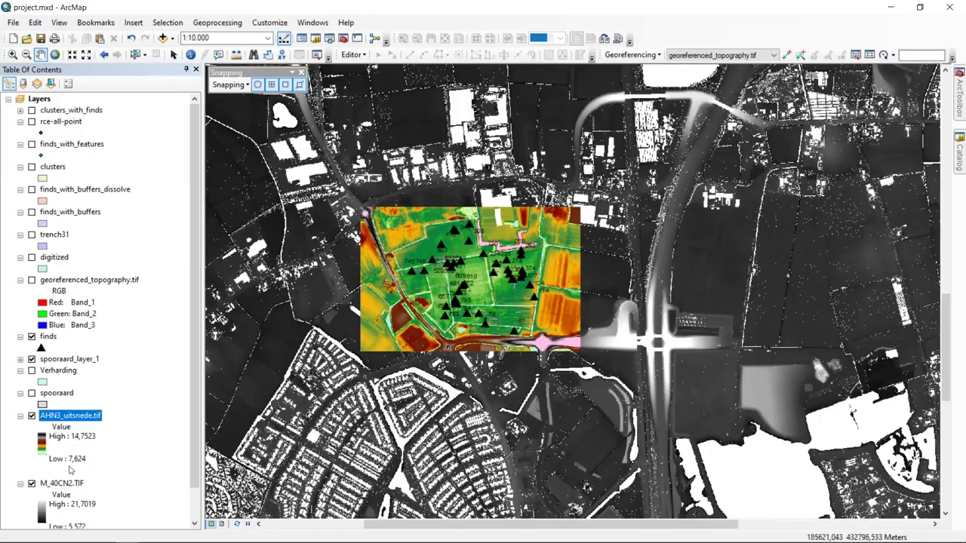
Step: Symbolize the M_40CN2.TIF layer with the saved custom color ramp that runs from light green through brown and black to pink
{"action": "right_click", "coordinate": [78, 486]}
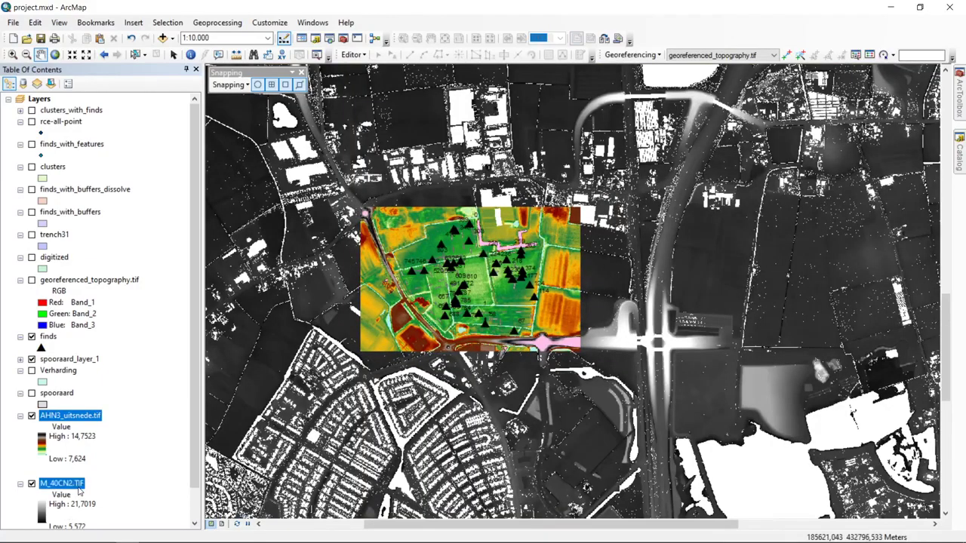
{"action": "left_click", "coordinate": [119, 479]}
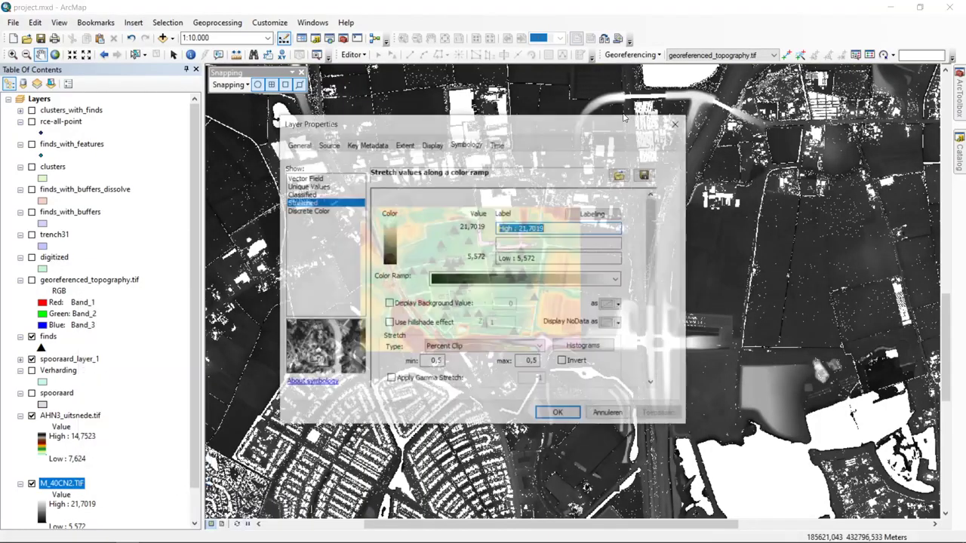
{"action": "left_click_drag", "start_coordinate": [567, 123], "coordinate": [693, 163]}
{"action": "left_click", "coordinate": [744, 319]}
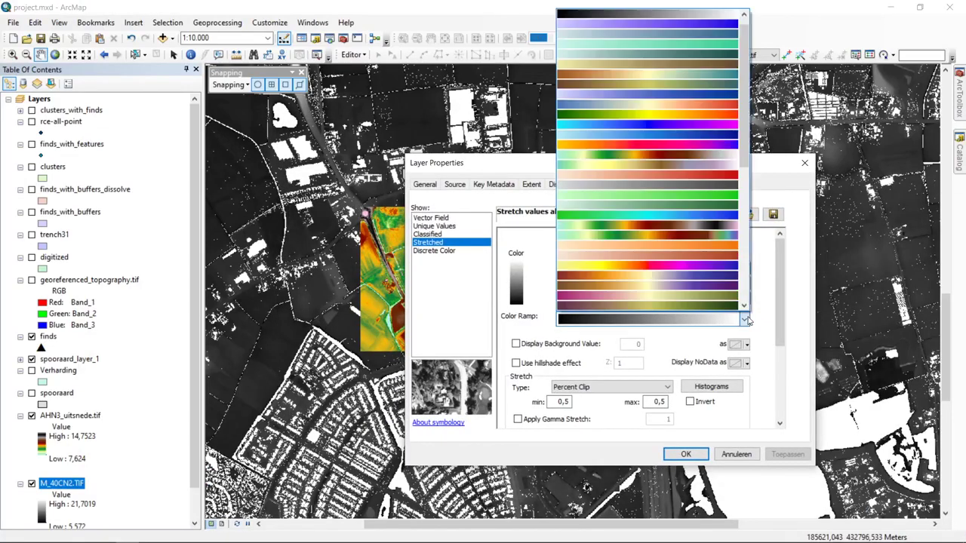
{"action": "scroll", "coordinate": [748, 106], "scroll_direction": "up", "scroll_amount": 1}
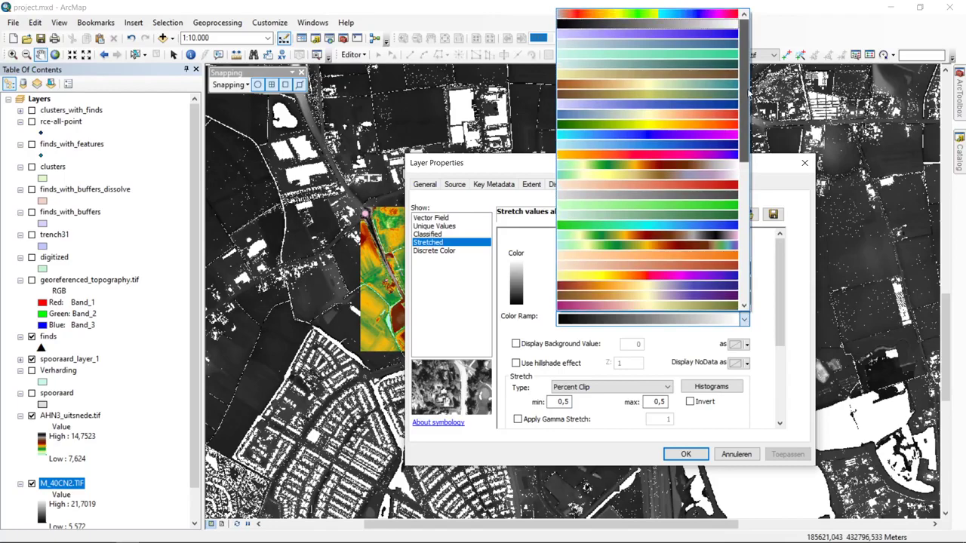
{"action": "left_click", "coordinate": [694, 238]}
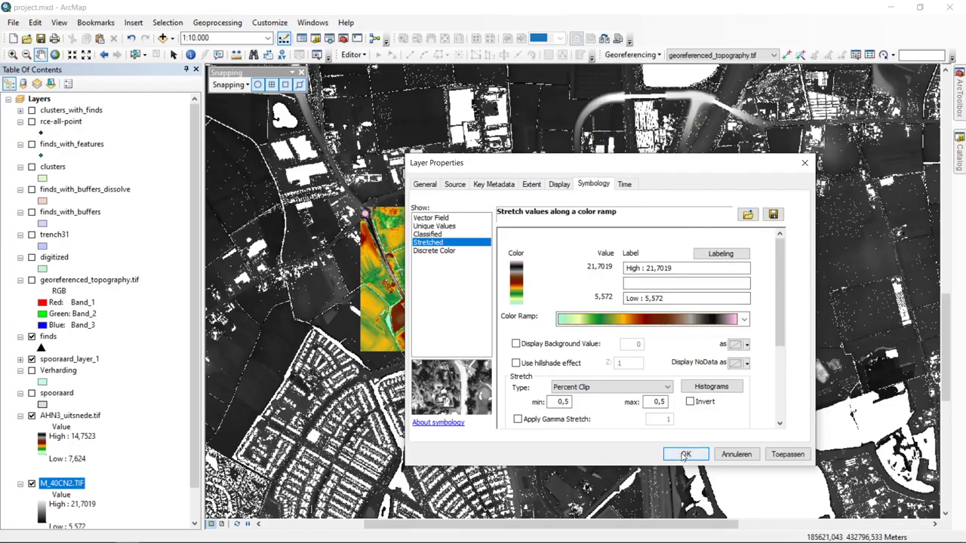
{"action": "left_click", "coordinate": [685, 455]}
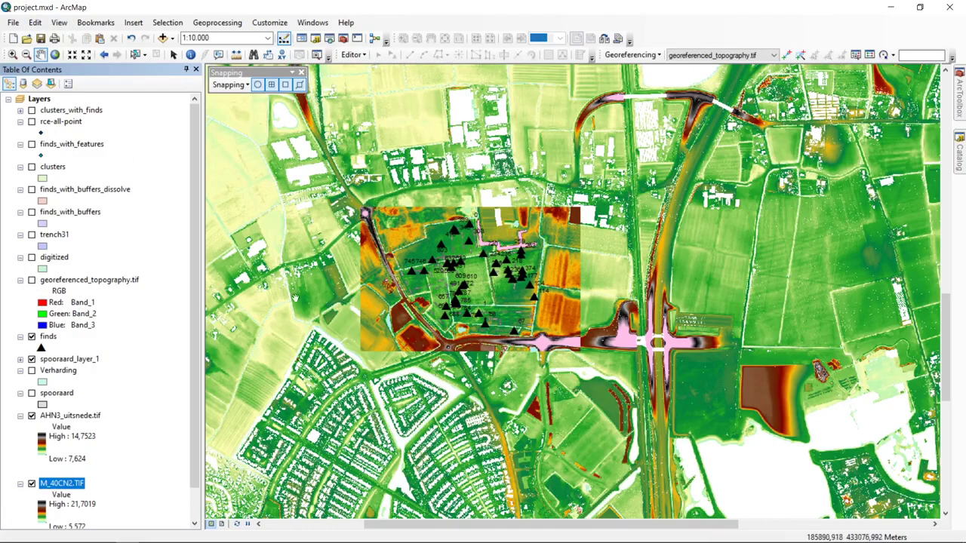
Step: Compare the coloring of AHN3_uitsnede.tif and M_40CN2.TIF on the map and the high and low values in their legends
{"action": "scroll", "coordinate": [494, 364], "scroll_direction": "down", "scroll_amount": 2}
{"action": "scroll", "coordinate": [494, 365], "scroll_direction": "up", "scroll_amount": 4}
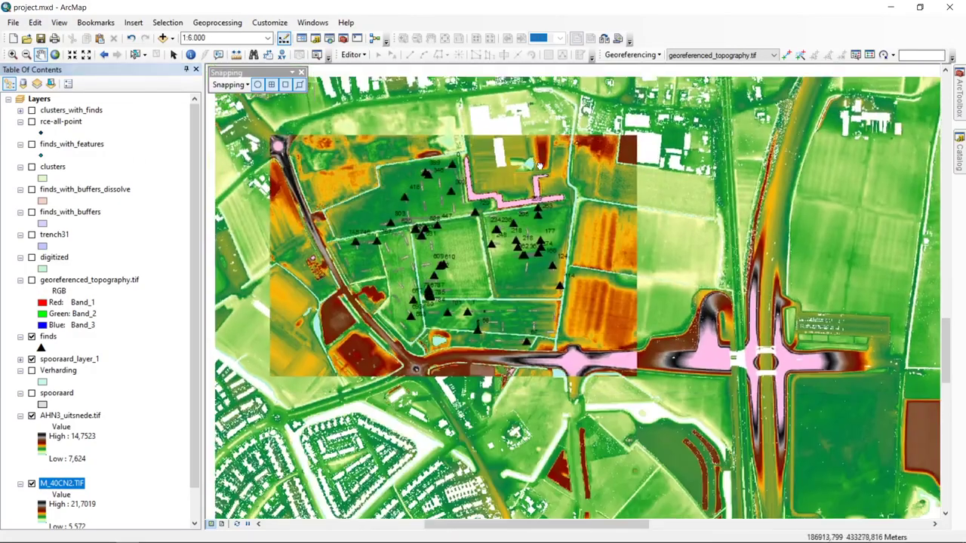
{"action": "left_click_drag", "start_coordinate": [540, 166], "coordinate": [565, 195]}
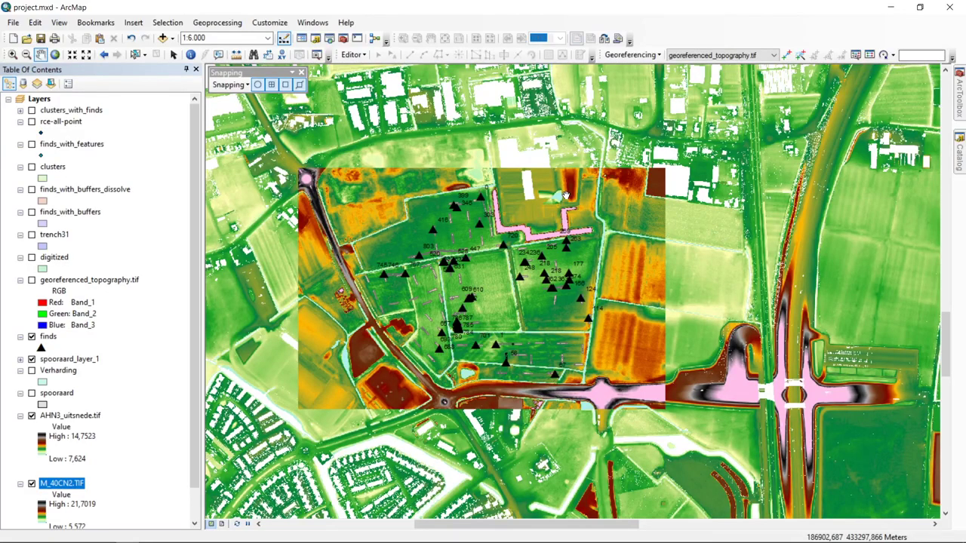
{"action": "scroll", "coordinate": [562, 261], "scroll_direction": "down", "scroll_amount": 2}
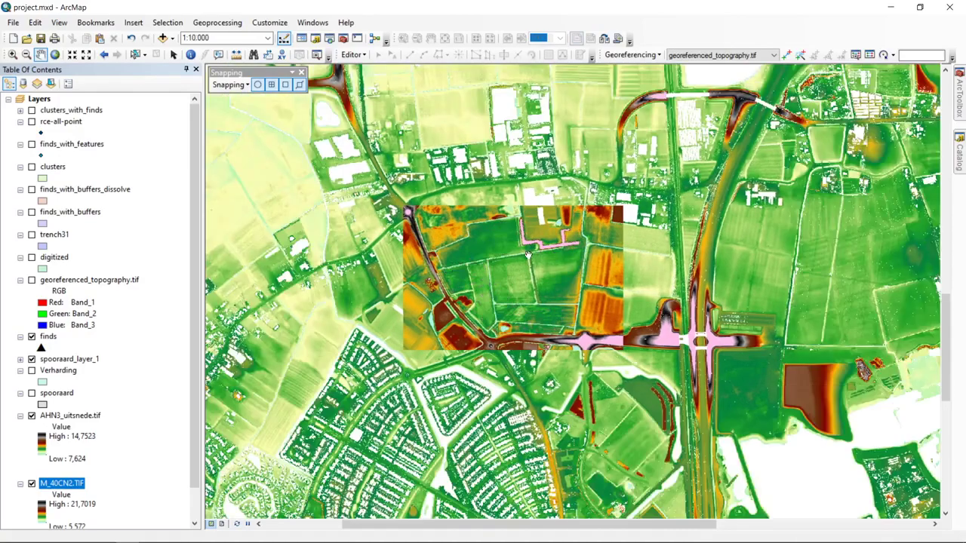
{"action": "scroll", "coordinate": [484, 244], "scroll_direction": "up", "scroll_amount": 2}
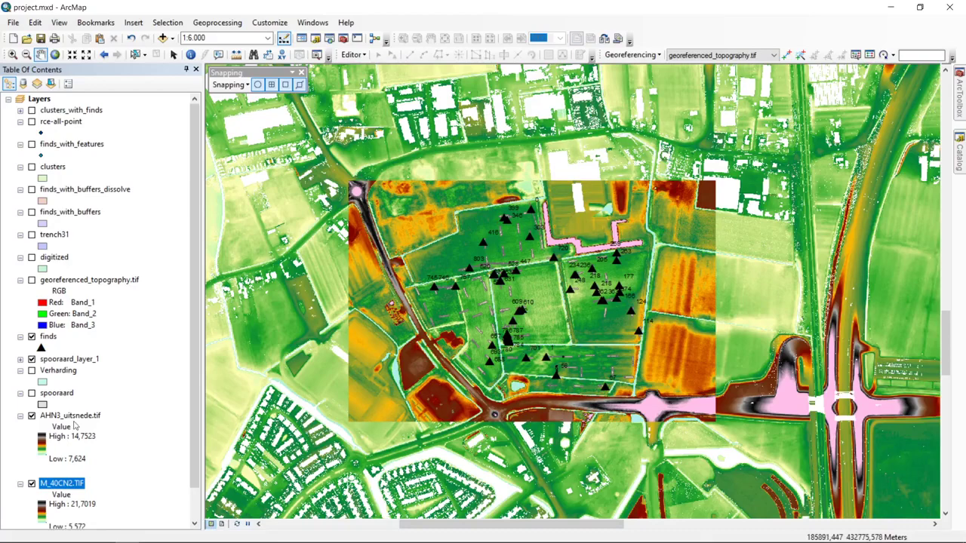
{"action": "scroll", "coordinate": [193, 409], "scroll_direction": "down", "scroll_amount": 2}
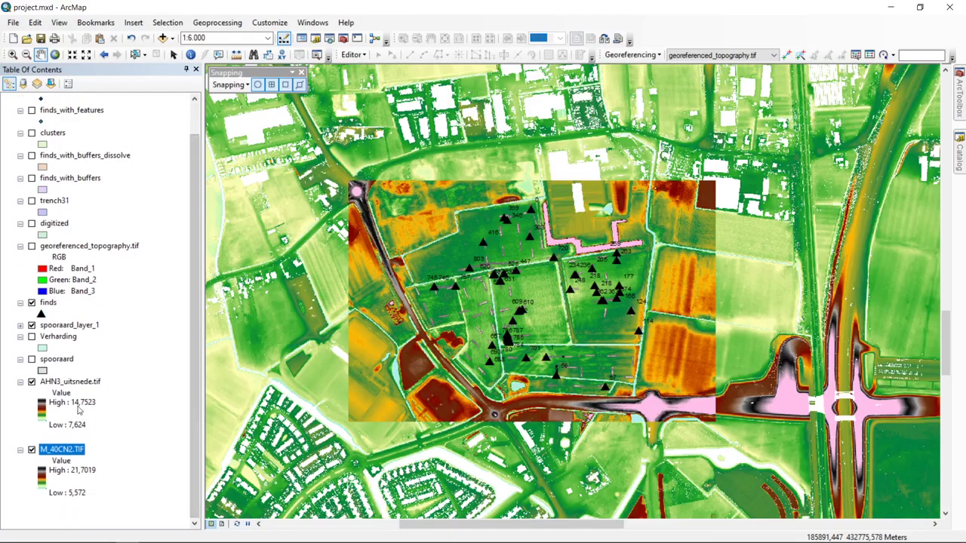
{"action": "left_click", "coordinate": [52, 425]}
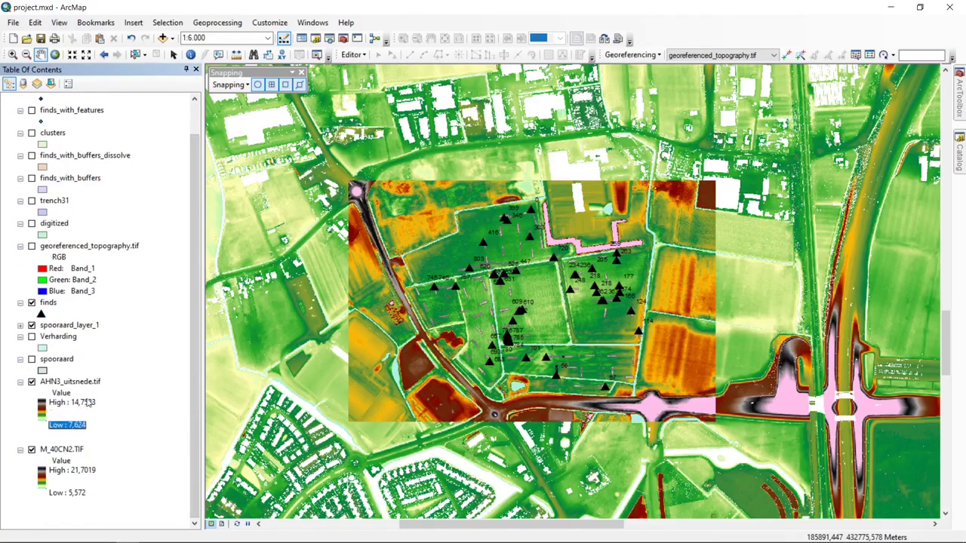
{"action": "left_click", "coordinate": [89, 402]}
{"action": "left_click", "coordinate": [79, 427]}
{"action": "left_click", "coordinate": [68, 451]}
{"action": "left_click", "coordinate": [106, 495]}
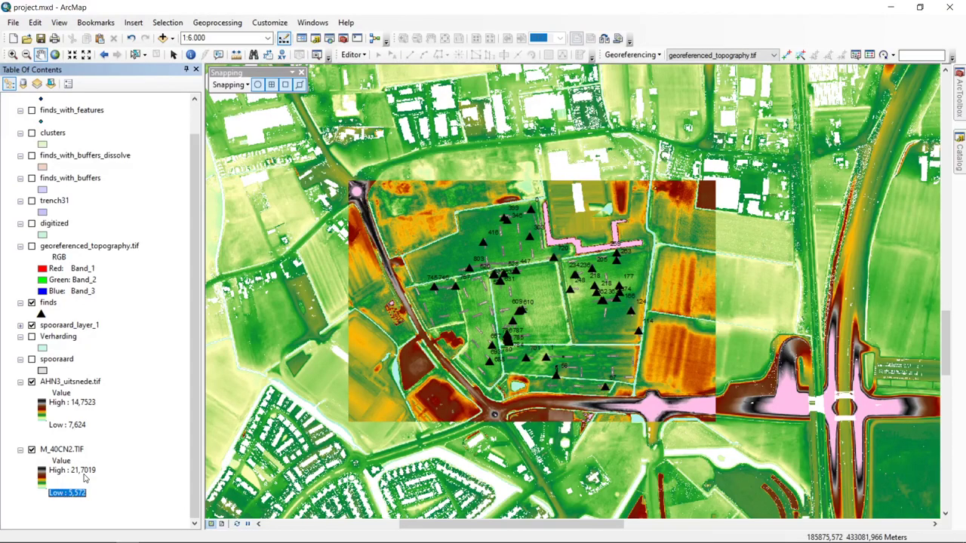
Step: Switch AHN3_uitsnede.tif off and on again to compare it with the M_40CN2.TIF raster underneath
{"action": "left_click", "coordinate": [31, 384]}
{"action": "left_click", "coordinate": [31, 383]}
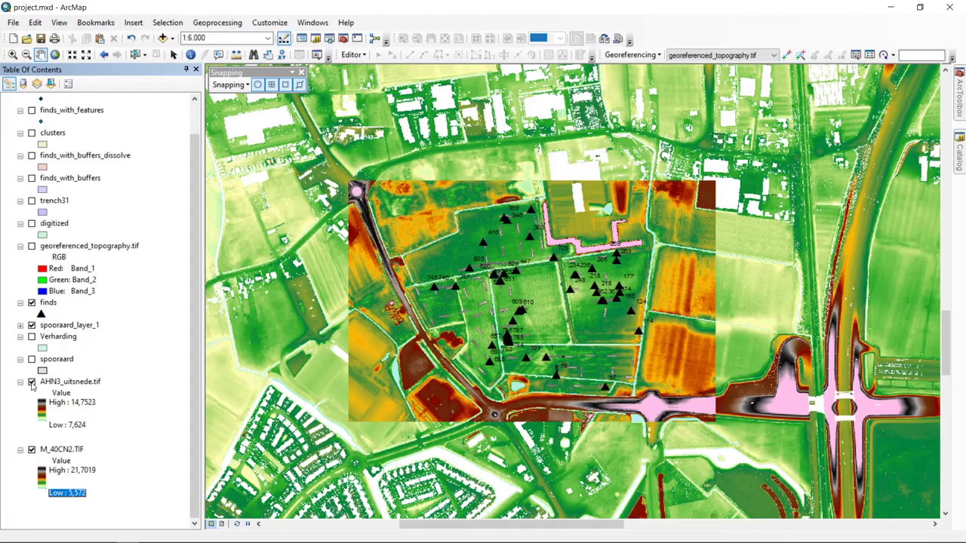
{"action": "left_click", "coordinate": [31, 381]}
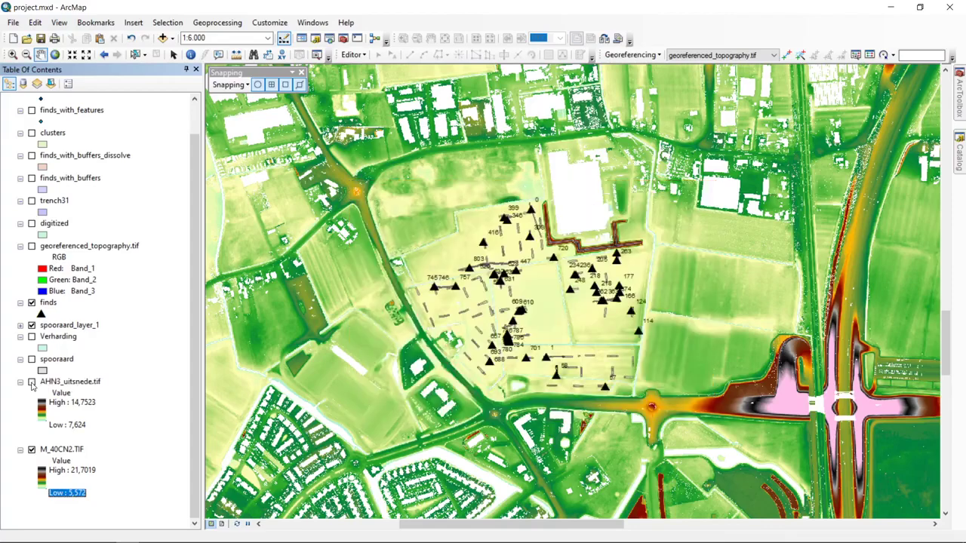
{"action": "left_click", "coordinate": [31, 382]}
{"action": "scroll", "coordinate": [98, 301], "scroll_direction": "up", "scroll_amount": 1}
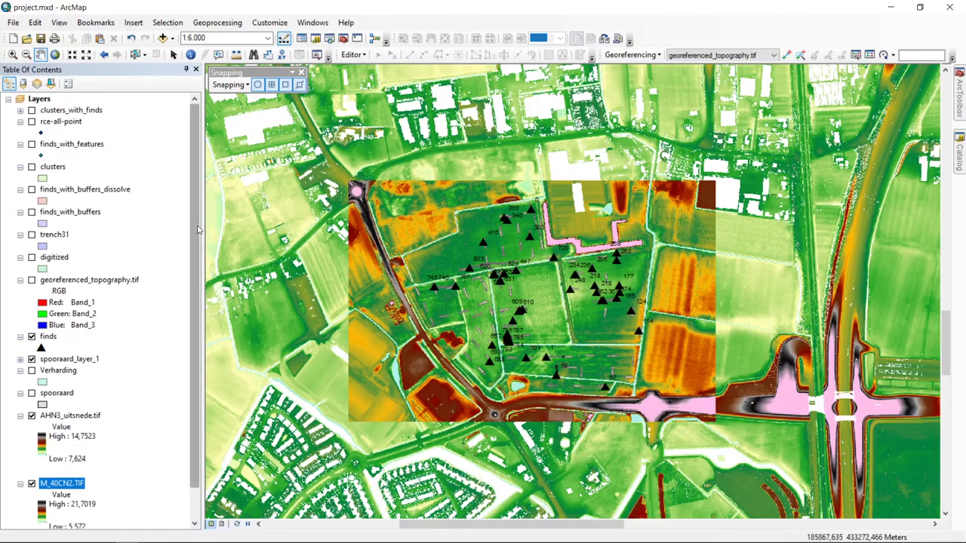
{"action": "scroll", "coordinate": [196, 268], "scroll_direction": "down", "scroll_amount": 1}
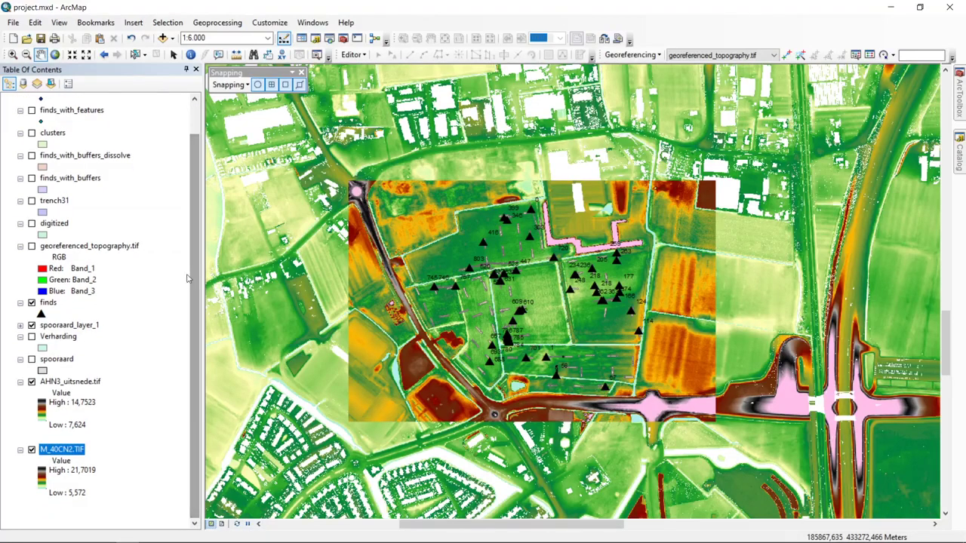
Step: Save the AHN3_uitsnede.tif layer as a layer file over the existing AHN3_uitsnede.tif.lyr
{"action": "right_click", "coordinate": [89, 383]}
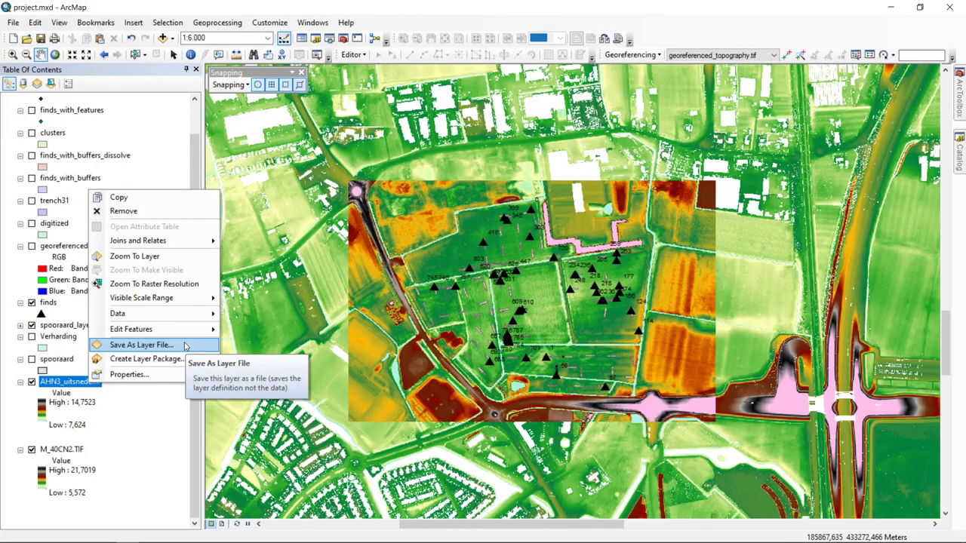
{"action": "left_click", "coordinate": [140, 345]}
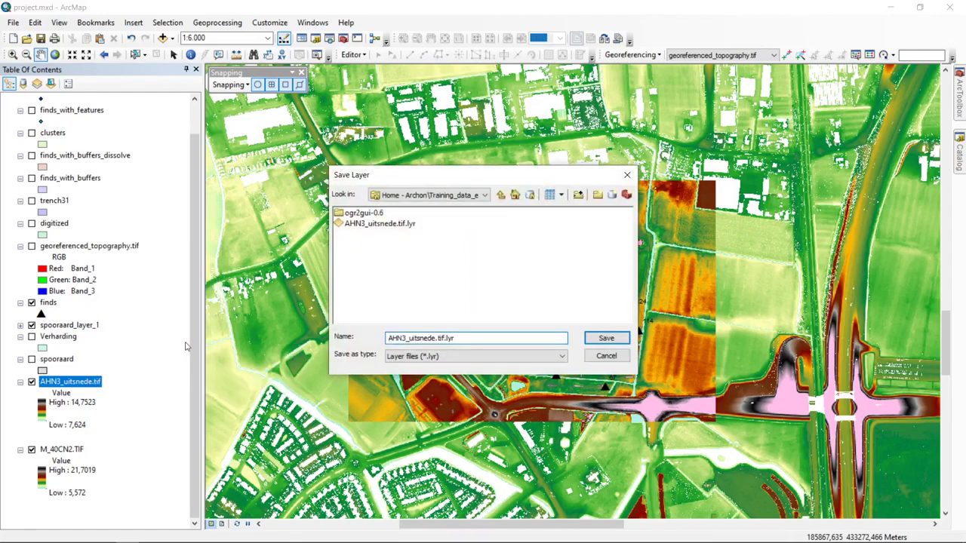
{"action": "left_click", "coordinate": [408, 224]}
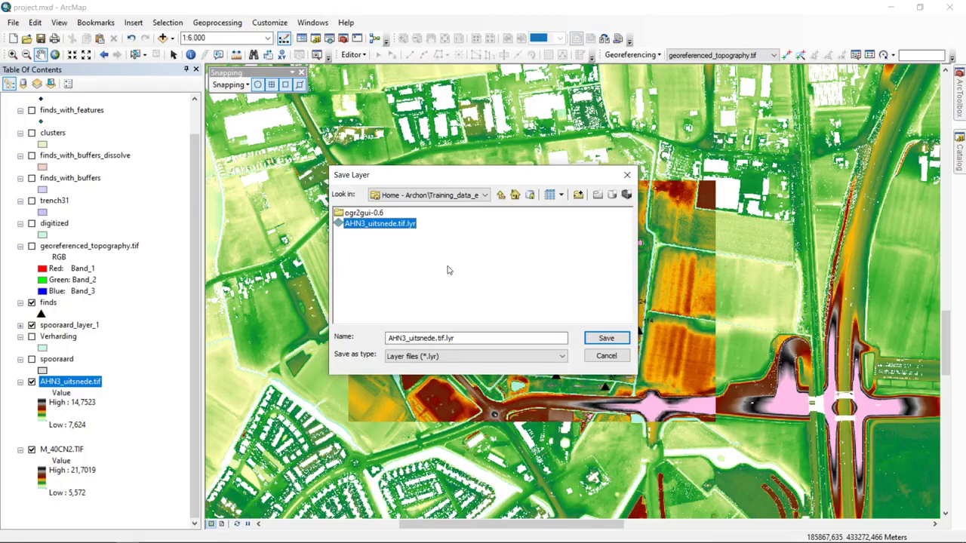
{"action": "left_click", "coordinate": [606, 339]}
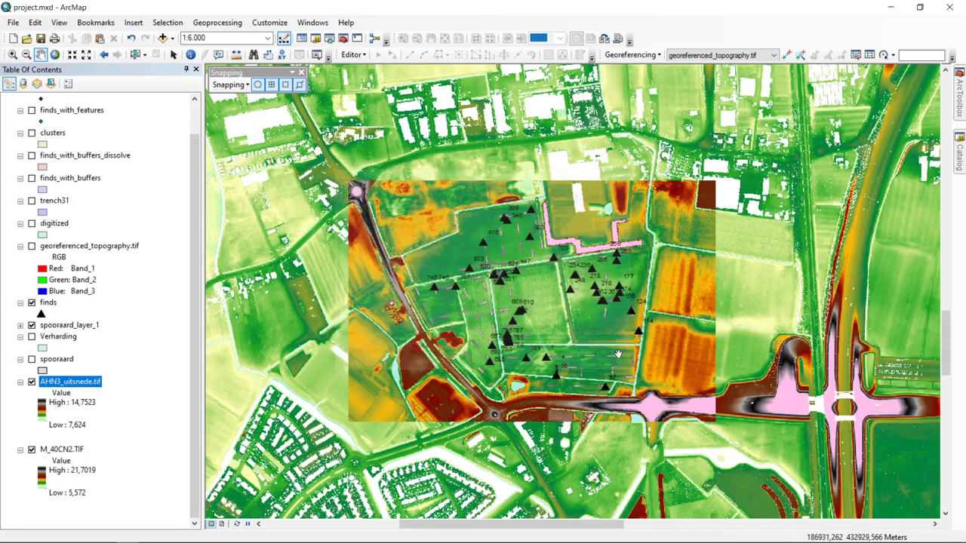
Step: Change the stretch type in the AHN3_uitsnede.tif symbology to Minimum-Maximum
{"action": "right_click", "coordinate": [47, 386]}
{"action": "left_click", "coordinate": [139, 377]}
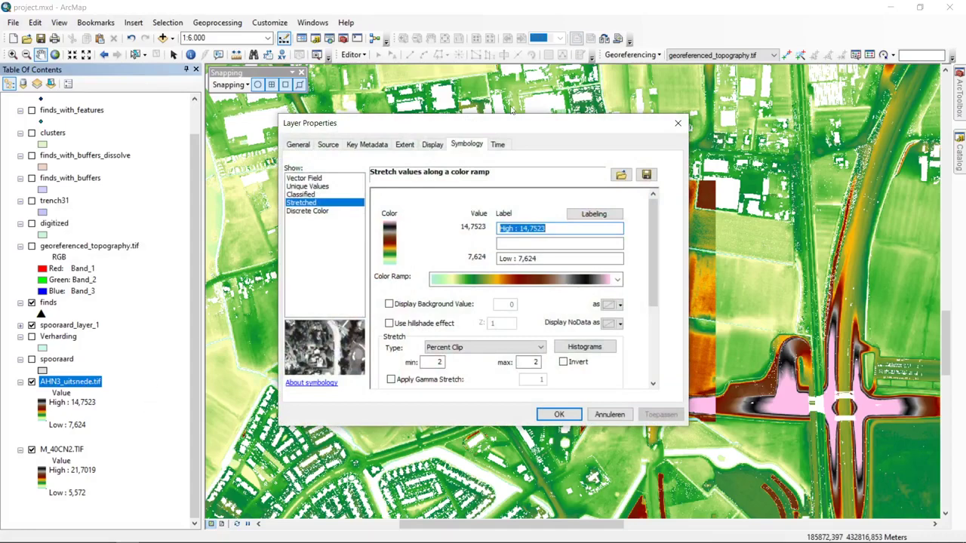
{"action": "left_click", "coordinate": [488, 349]}
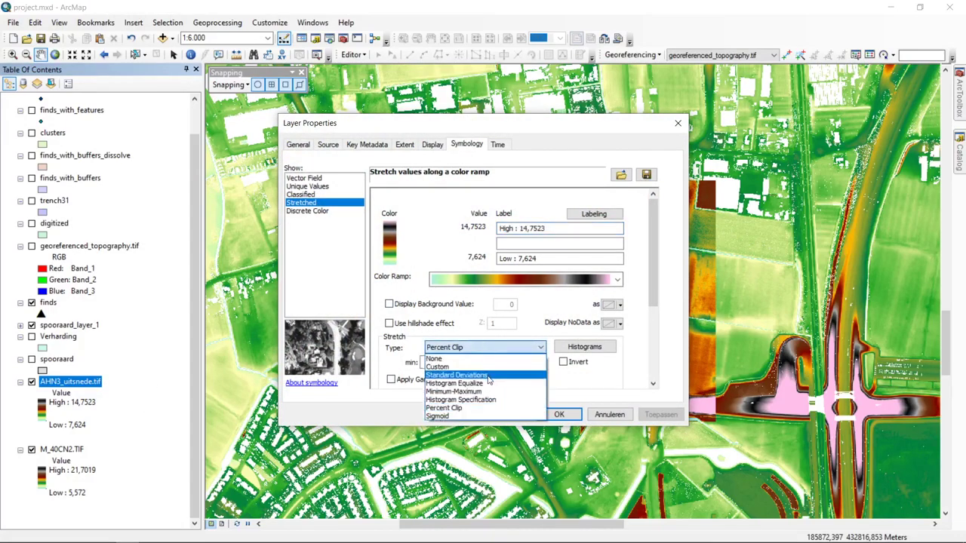
{"action": "left_click", "coordinate": [489, 394]}
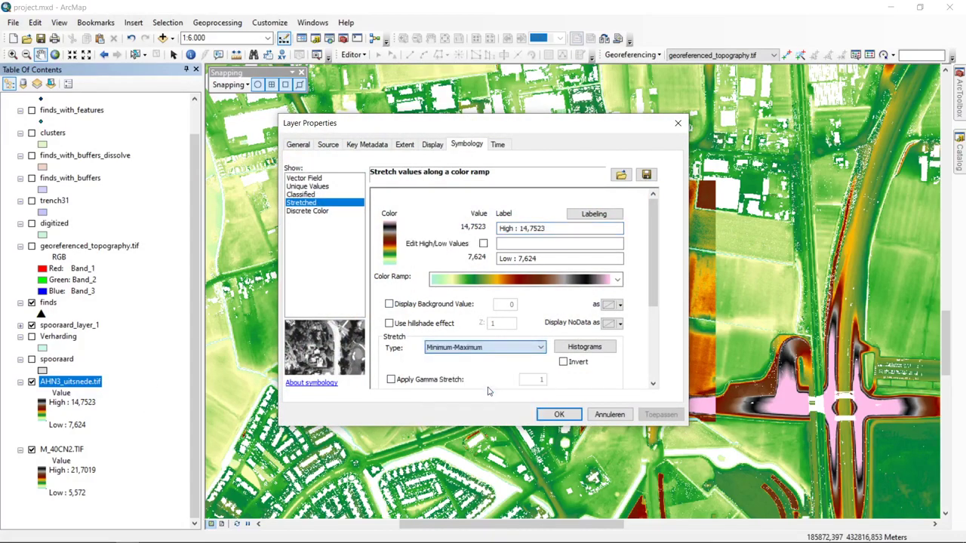
Step: Enable editing of the high and low stretch values, set high to 11 and low to 8, and apply them
{"action": "left_click", "coordinate": [483, 243]}
{"action": "double_click", "coordinate": [482, 228]}
{"action": "type", "text": "11"}
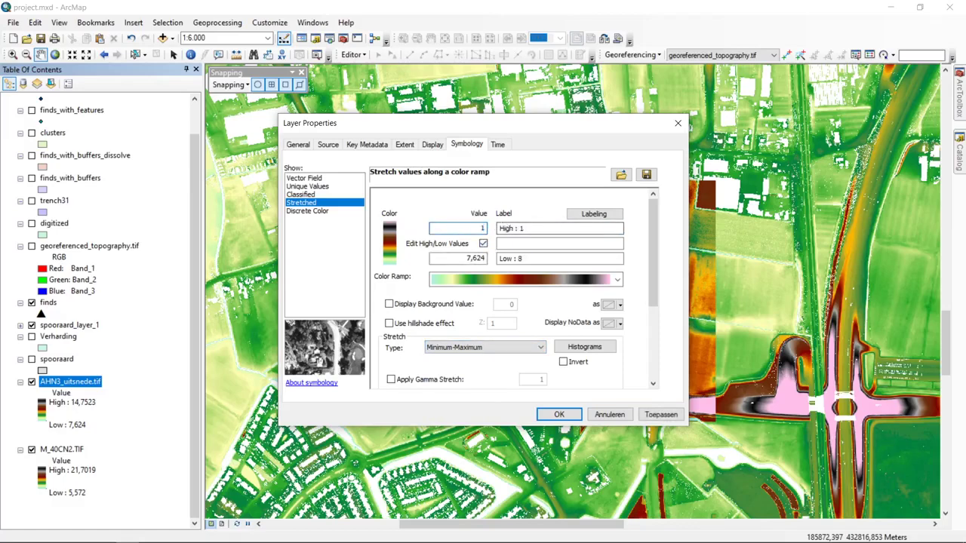
{"action": "double_click", "coordinate": [473, 258]}
{"action": "type", "text": "8"}
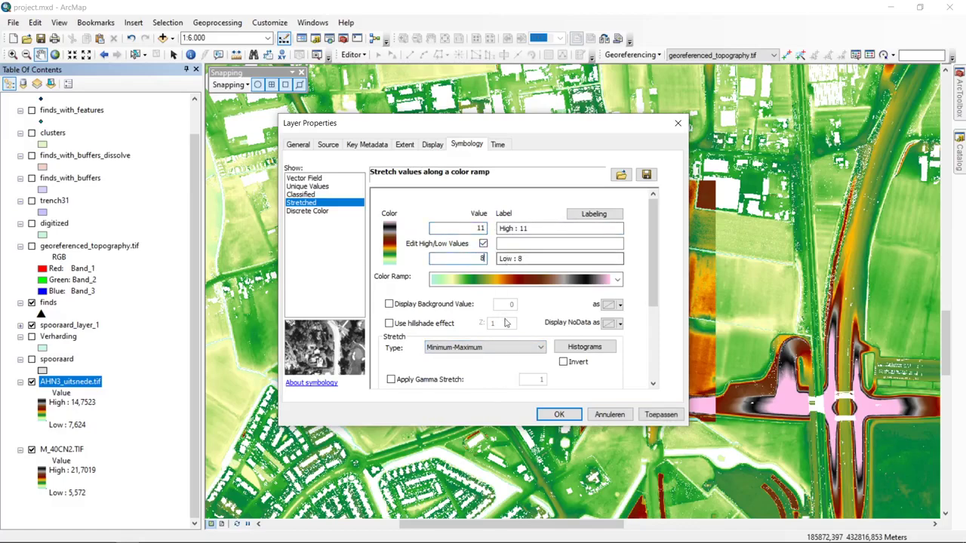
{"action": "left_click", "coordinate": [559, 420]}
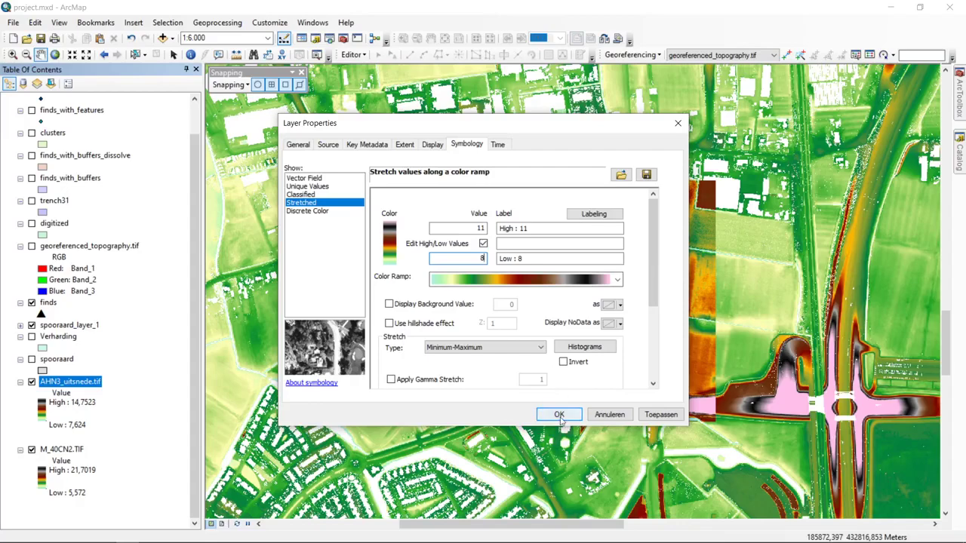
{"action": "left_click", "coordinate": [559, 419]}
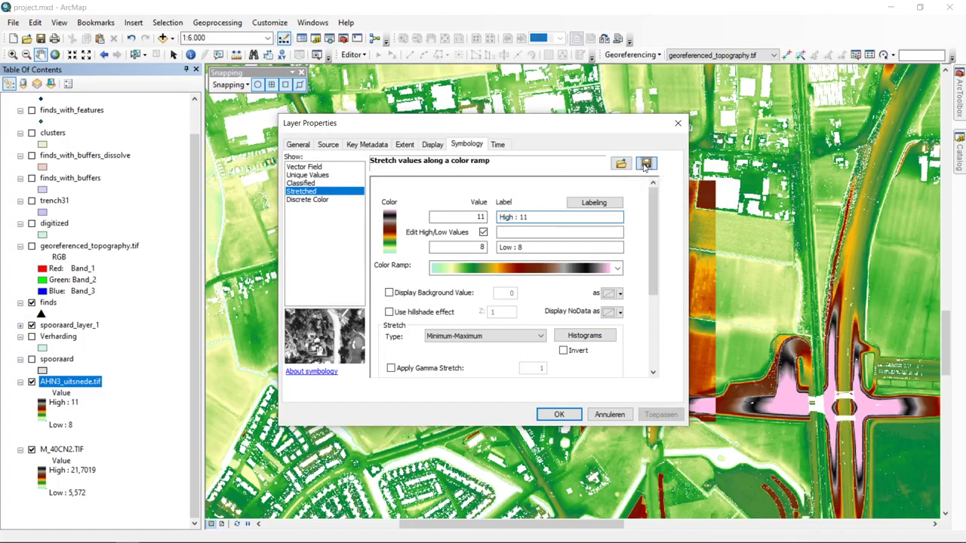
Step: Try the save option in the AHN3_uitsnede.tif symbology settings, and close the layer properties
{"action": "left_click", "coordinate": [645, 164]}
{"action": "left_click", "coordinate": [628, 382]}
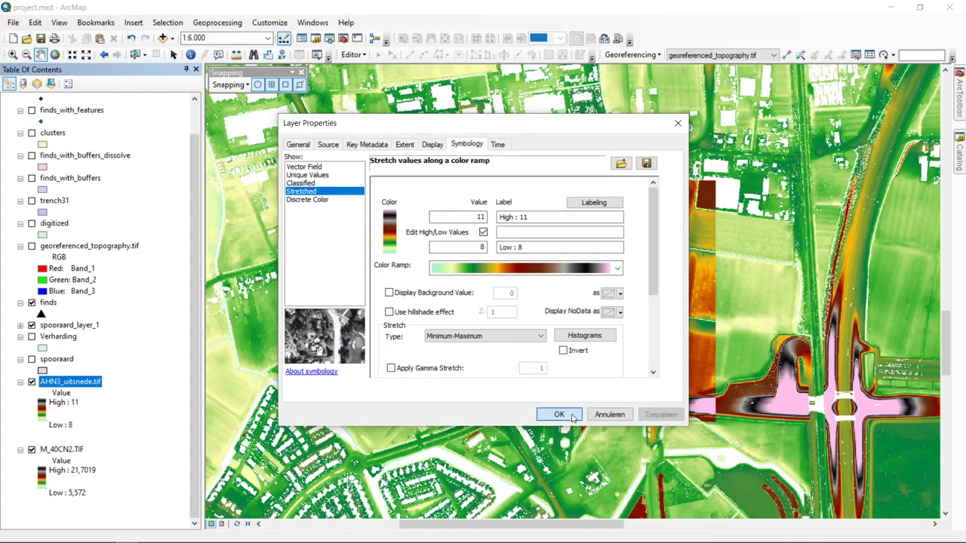
{"action": "left_click", "coordinate": [559, 415]}
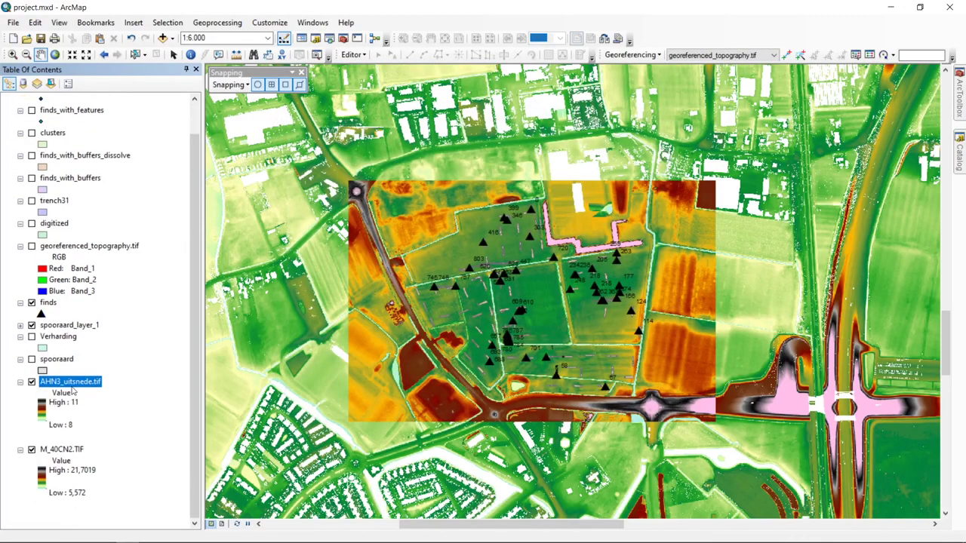
Step: Save AHN3_uitsnede.tif with its 8 to 11 stretch as a layer file, overwriting AHN3_uitsnede.tif.lyr
{"action": "right_click", "coordinate": [74, 387]}
{"action": "left_click", "coordinate": [130, 347]}
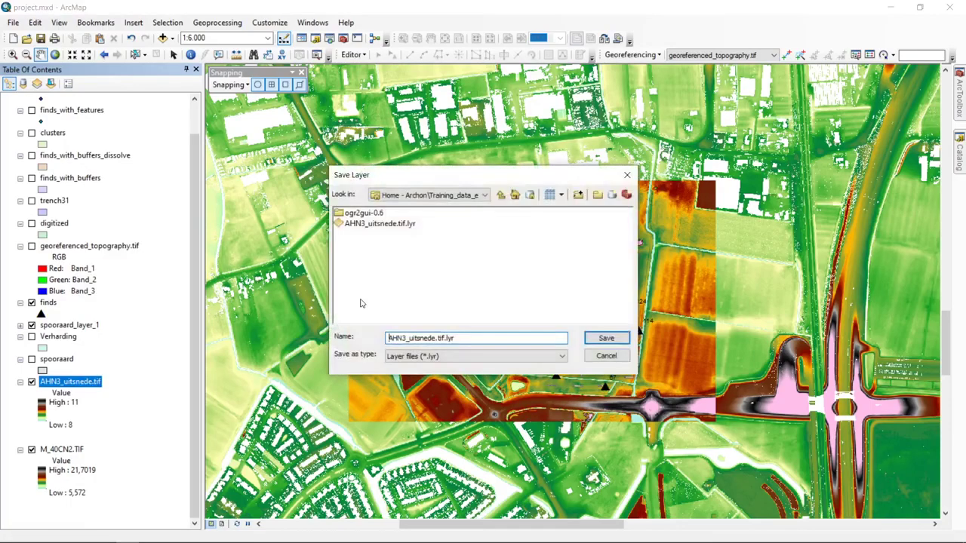
{"action": "left_click", "coordinate": [412, 225]}
{"action": "left_click", "coordinate": [606, 338]}
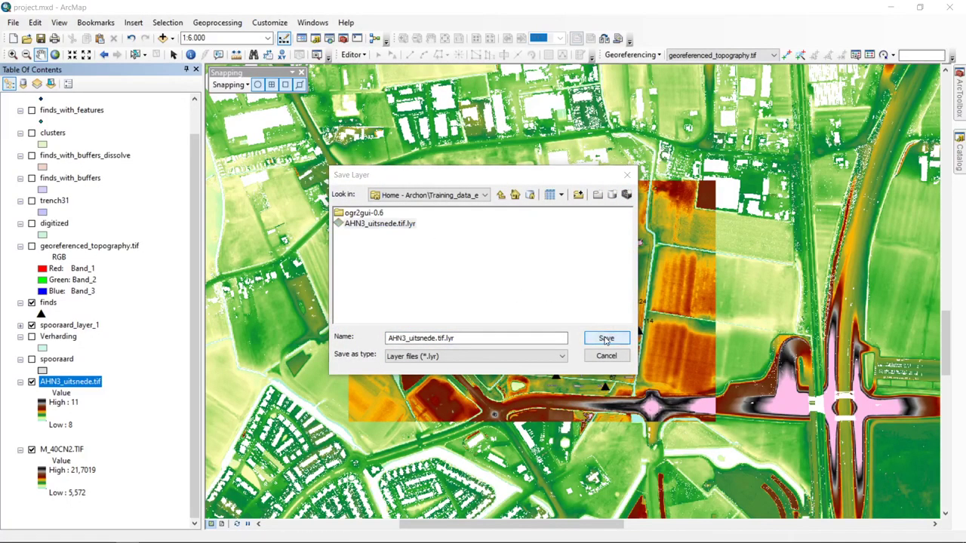
{"action": "left_click", "coordinate": [549, 326]}
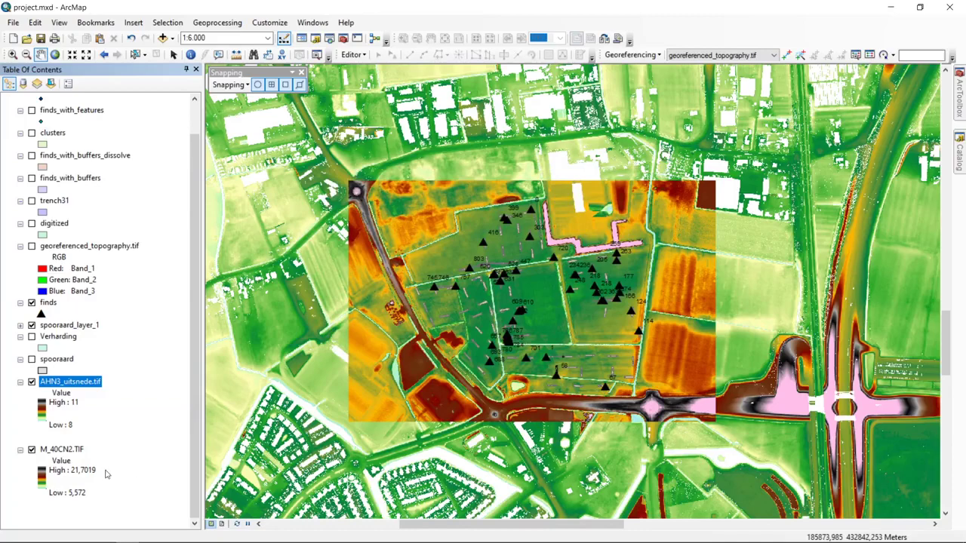
Step: Start a symbology import for the M_40CN2.TIF raster and choose AHN3_uitsnede.tif as the source layer
{"action": "right_click", "coordinate": [76, 450]}
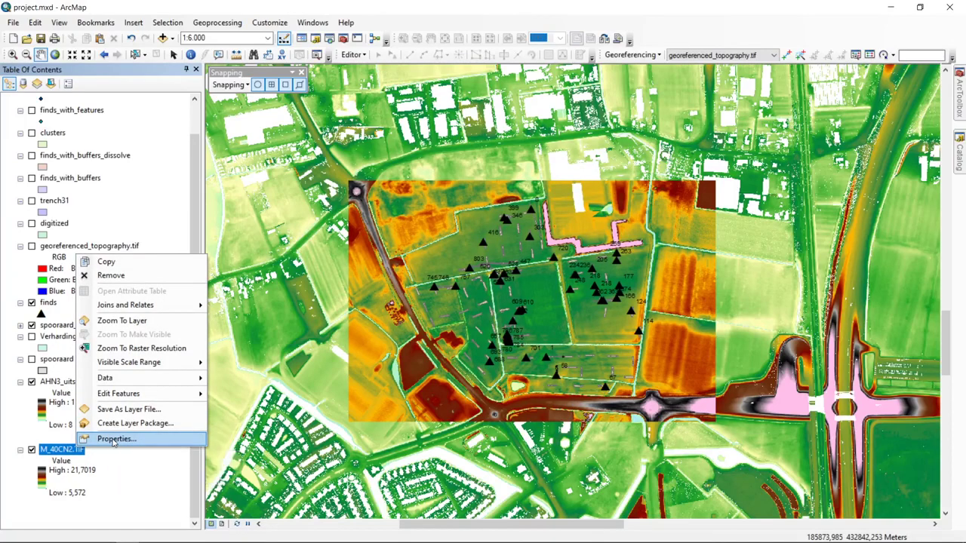
{"action": "left_click", "coordinate": [113, 438]}
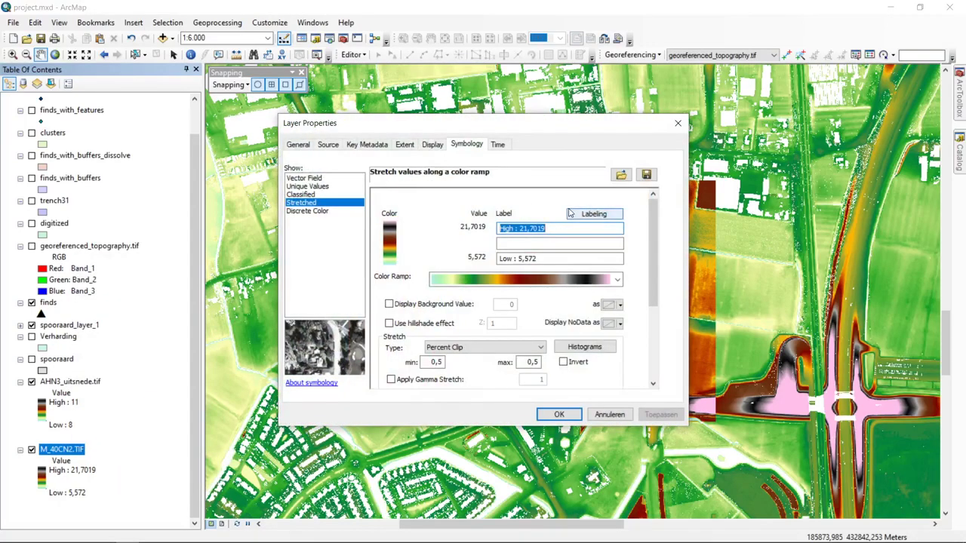
{"action": "left_click", "coordinate": [620, 176]}
{"action": "left_click", "coordinate": [539, 262]}
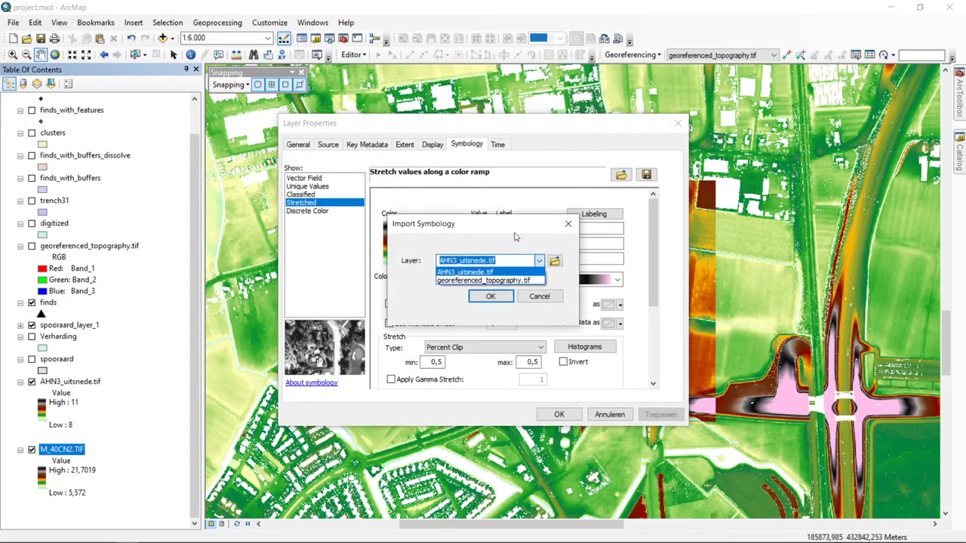
{"action": "left_click", "coordinate": [492, 272]}
{"action": "left_click", "coordinate": [507, 262]}
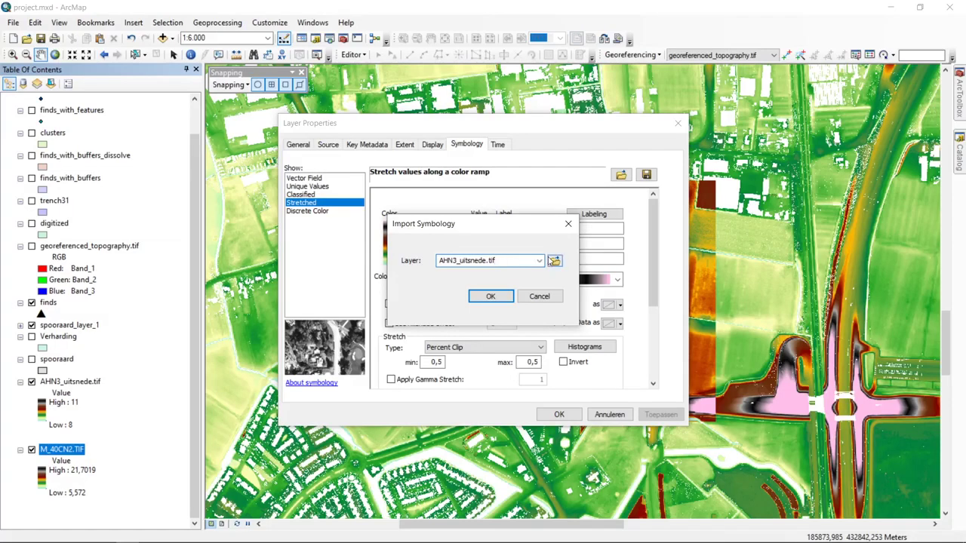
{"action": "left_click", "coordinate": [540, 262]}
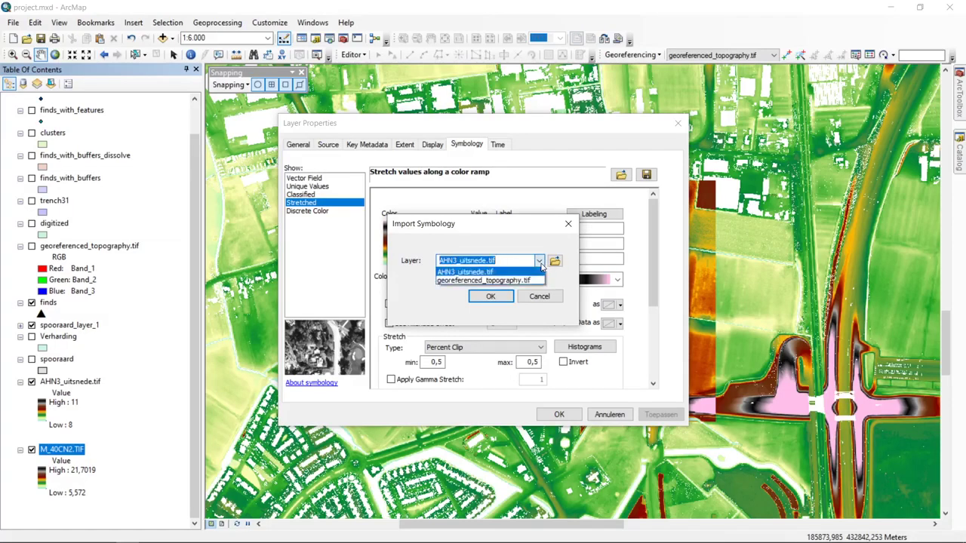
{"action": "left_click", "coordinate": [540, 262]}
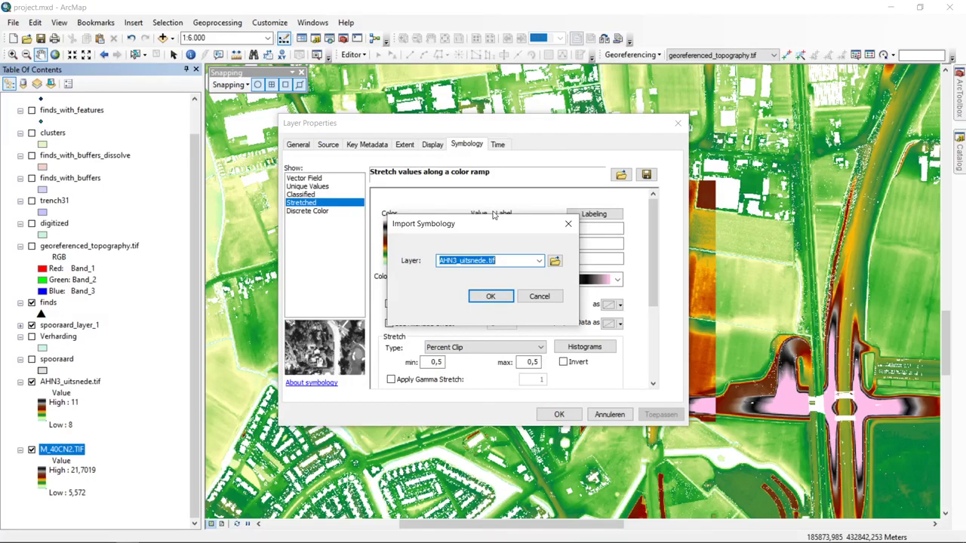
Step: Import the symbology from the AHN3_uitsnede.tif.lyr layer file into M_40CN2.TIF and apply it
{"action": "left_click", "coordinate": [554, 260]}
{"action": "left_click", "coordinate": [406, 225]}
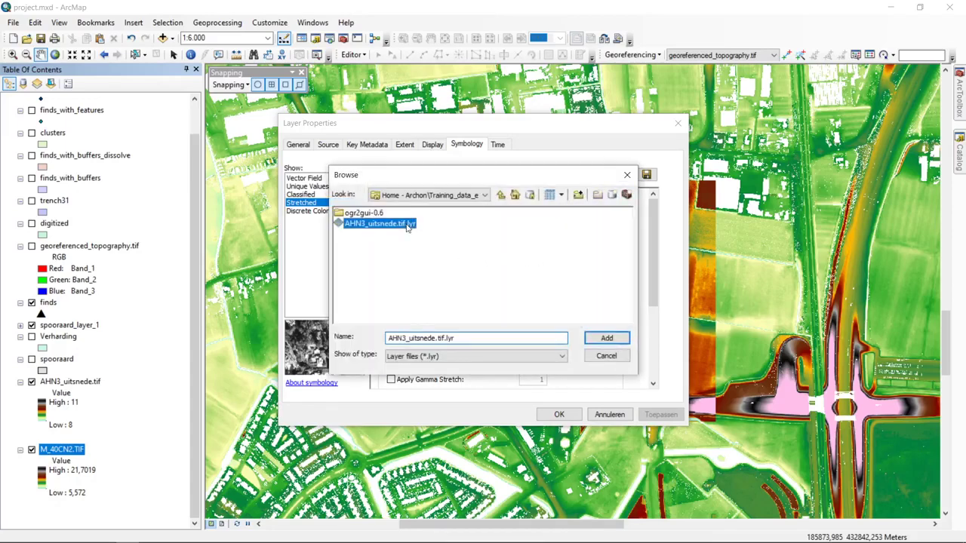
{"action": "left_click", "coordinate": [607, 338]}
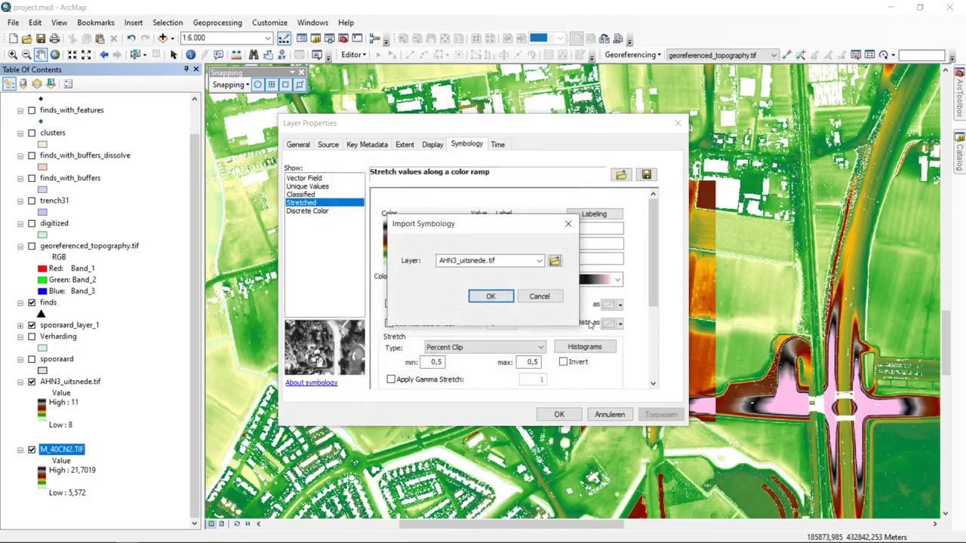
{"action": "left_click", "coordinate": [504, 299]}
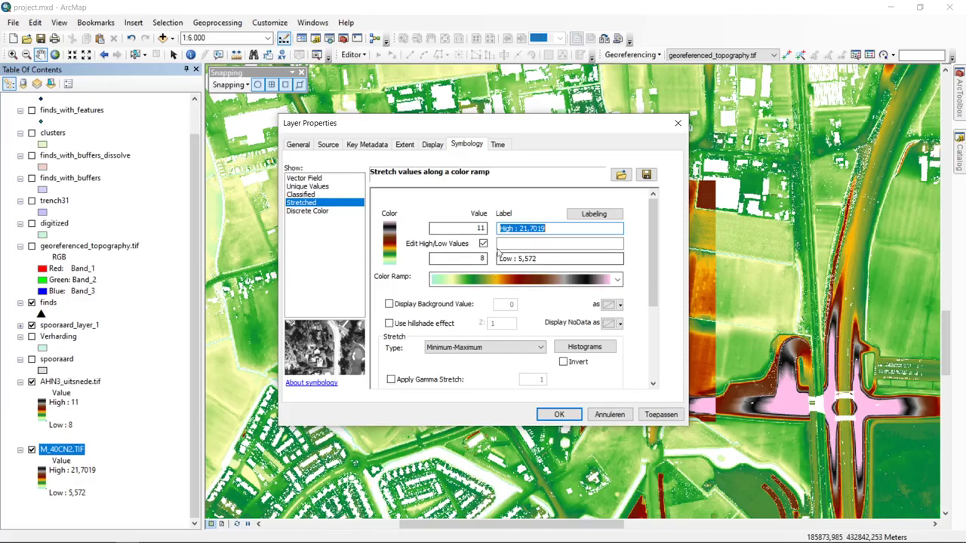
{"action": "left_click", "coordinate": [486, 349]}
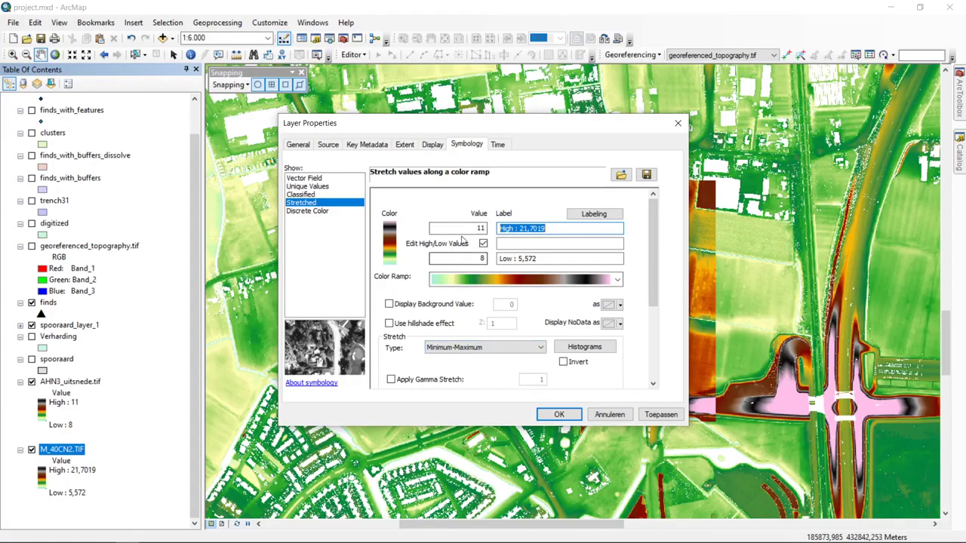
{"action": "left_click", "coordinate": [572, 421]}
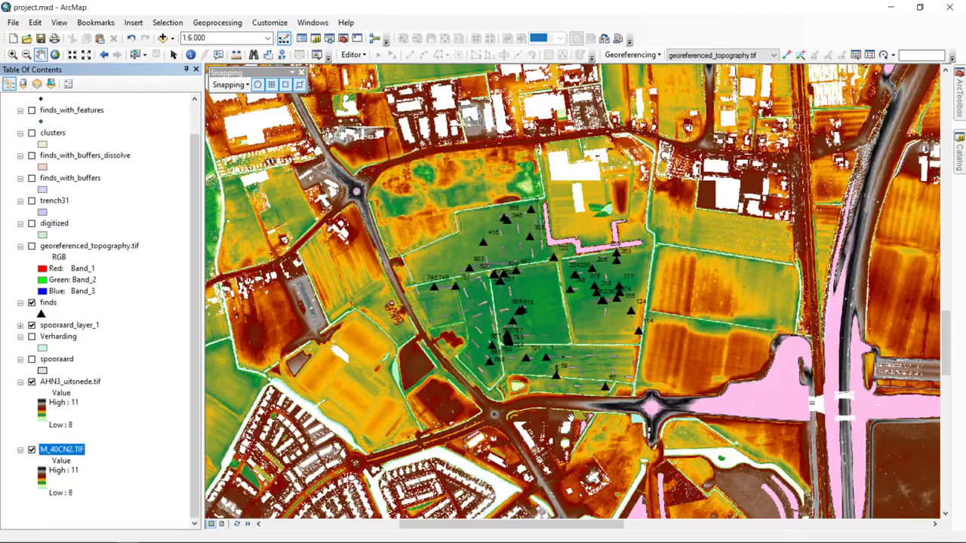
Step: Compare the two elevation rasters by repeatedly hiding and showing AHN3_uitsnede.tif over M_40CN2.TIF
{"action": "left_click", "coordinate": [31, 382]}
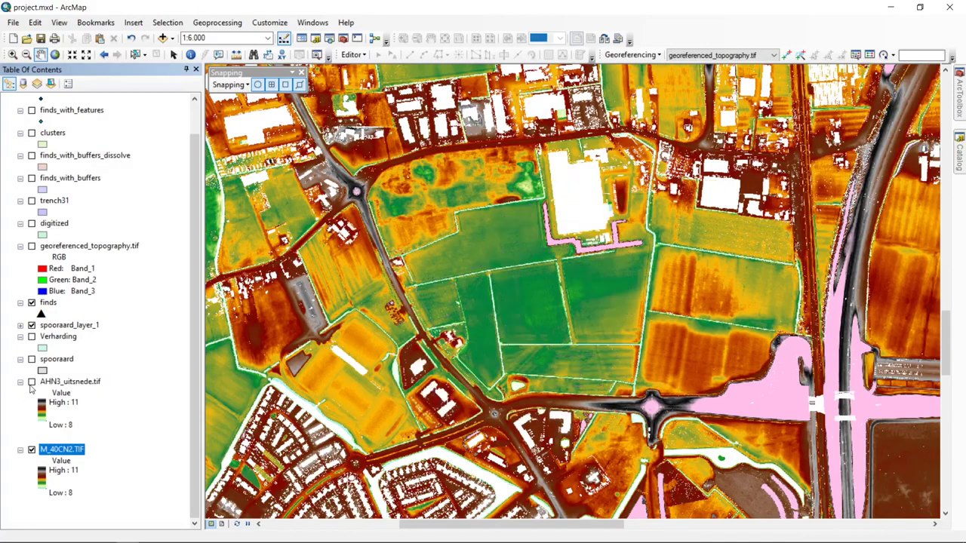
{"action": "left_click", "coordinate": [32, 382]}
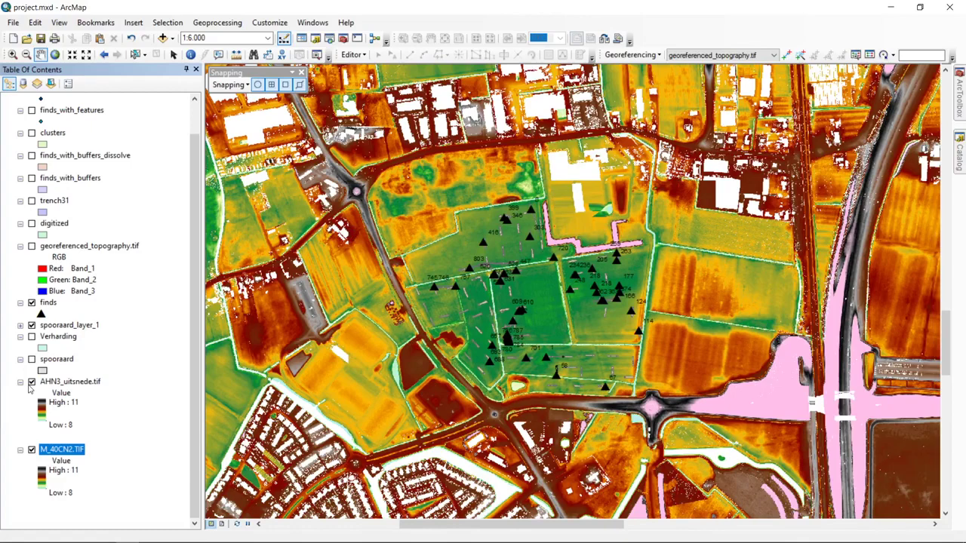
{"action": "left_click", "coordinate": [32, 382]}
{"action": "left_click", "coordinate": [32, 383]}
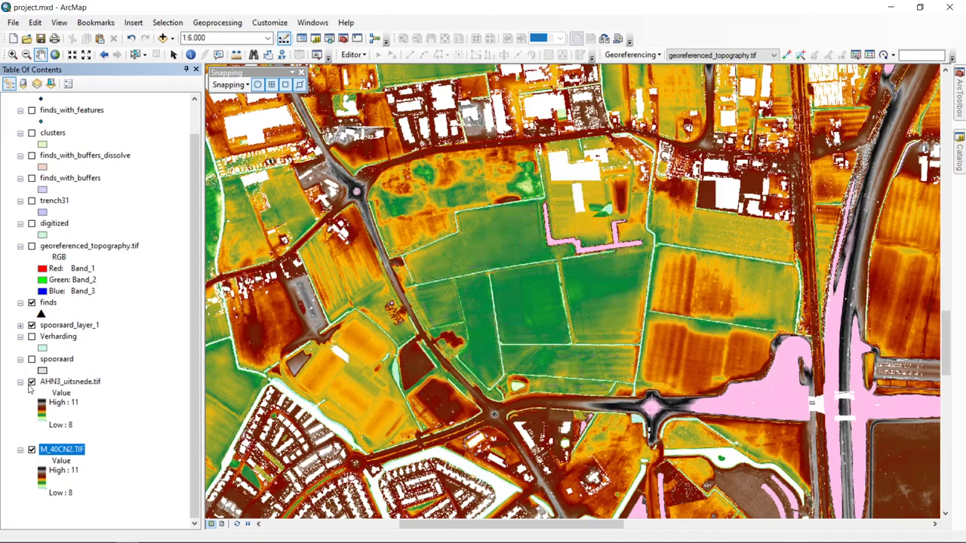
{"action": "left_click", "coordinate": [32, 383]}
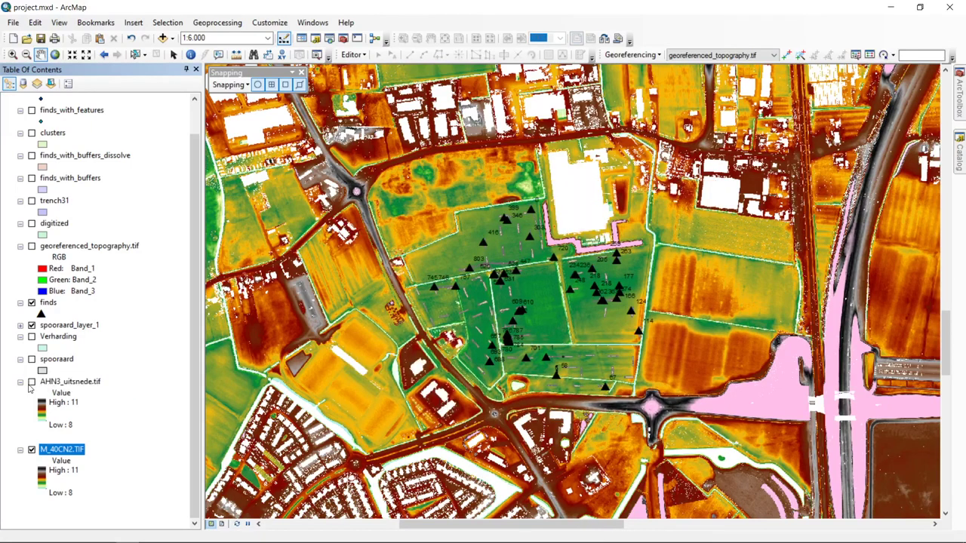
{"action": "left_click", "coordinate": [32, 383]}
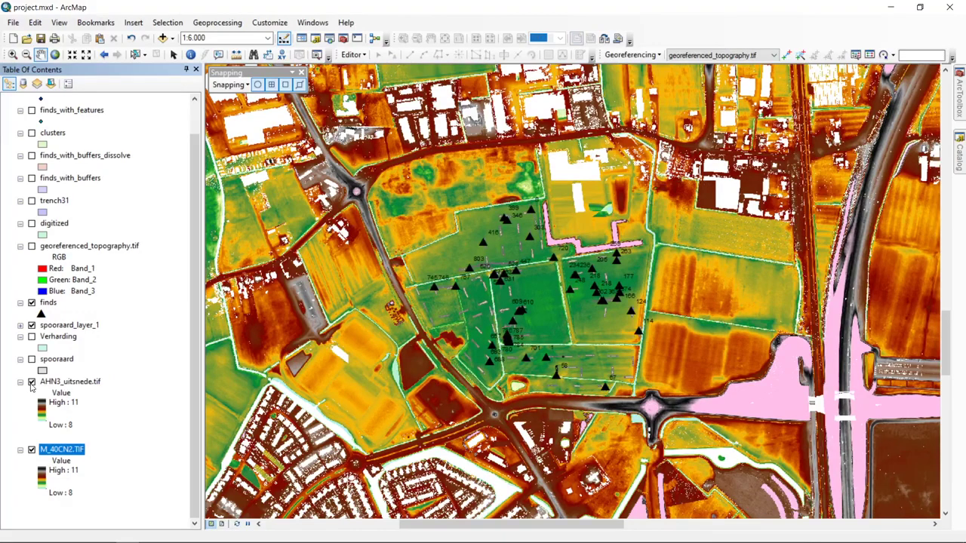
{"action": "left_click", "coordinate": [32, 383]}
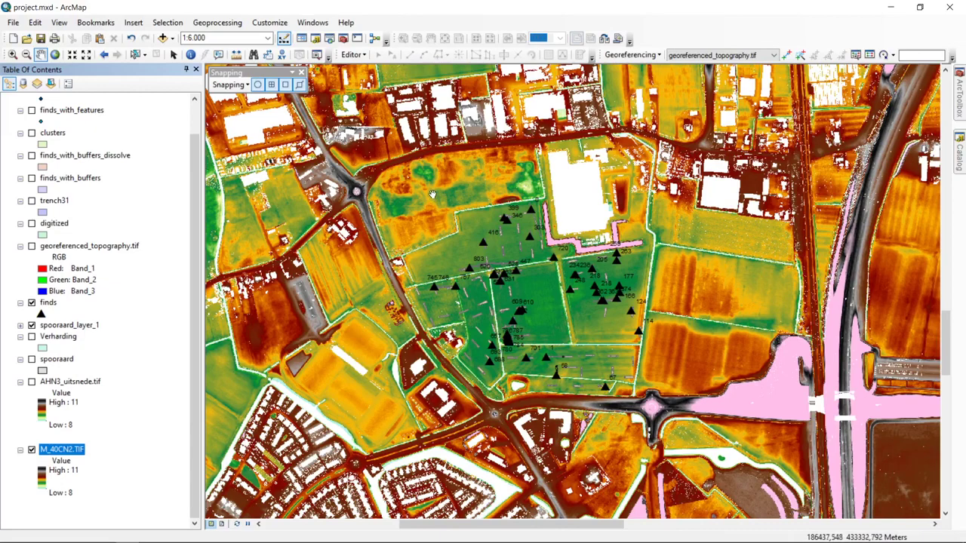
{"action": "left_click", "coordinate": [32, 382]}
{"action": "mouse_move", "coordinate": [499, 266]}
{"action": "left_mouse_down"}
{"action": "mouse_move", "coordinate": [562, 228]}
{"action": "mouse_move", "coordinate": [575, 237]}
{"action": "mouse_move", "coordinate": [558, 255]}
{"action": "mouse_move", "coordinate": [608, 292]}
{"action": "left_mouse_up"}
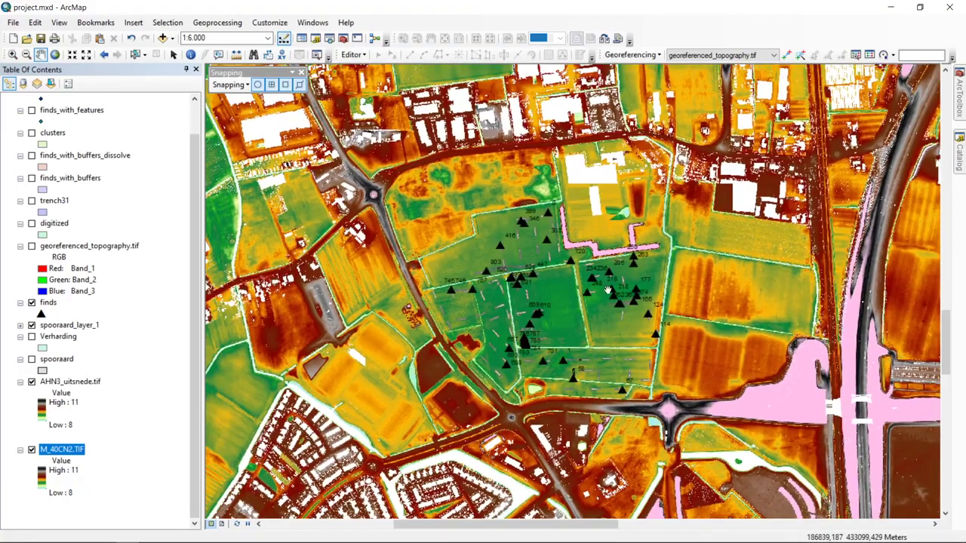
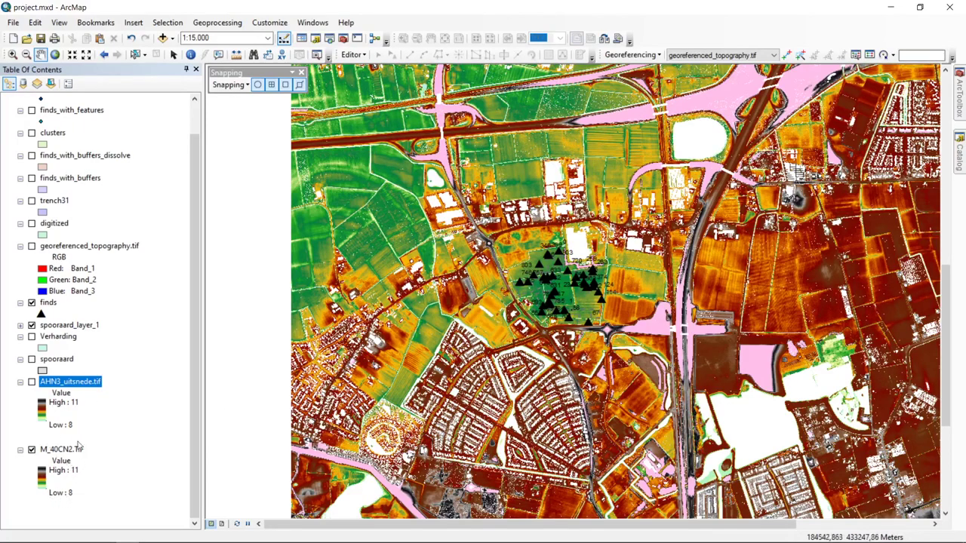
Step: Examine the symbology import options for spooraard_layer_1, and close its properties without applying anything
{"action": "left_click", "coordinate": [85, 460]}
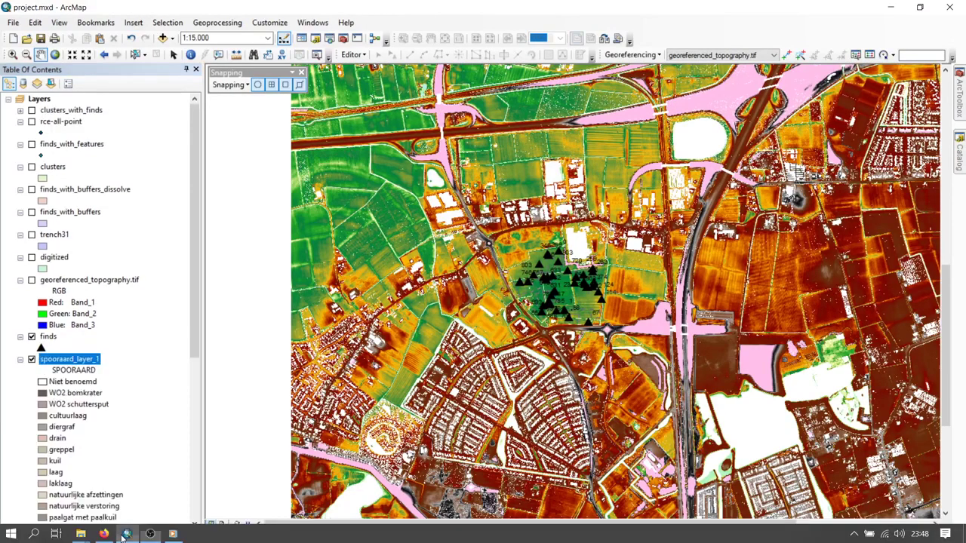
{"action": "left_click_drag", "start_coordinate": [198, 314], "coordinate": [198, 474]}
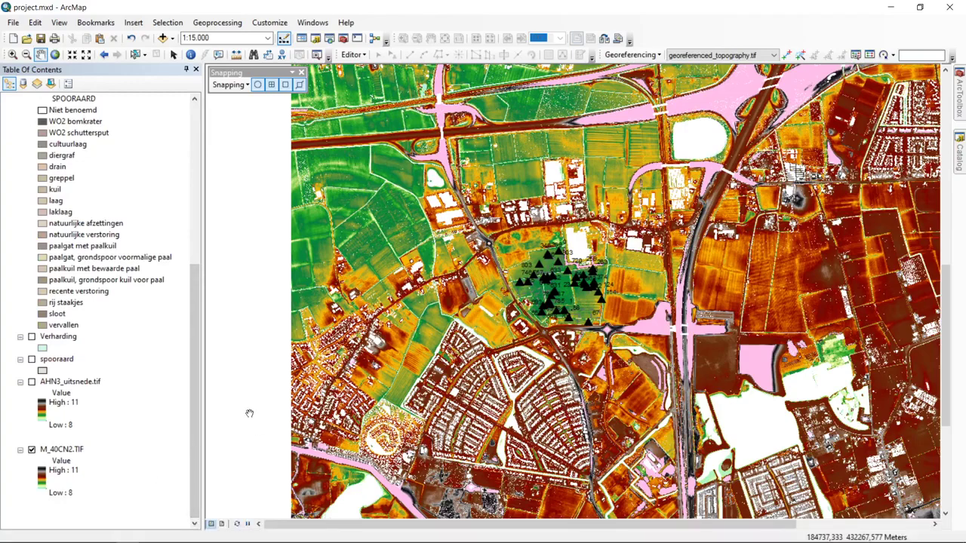
{"action": "left_click_drag", "start_coordinate": [198, 413], "coordinate": [205, 311]}
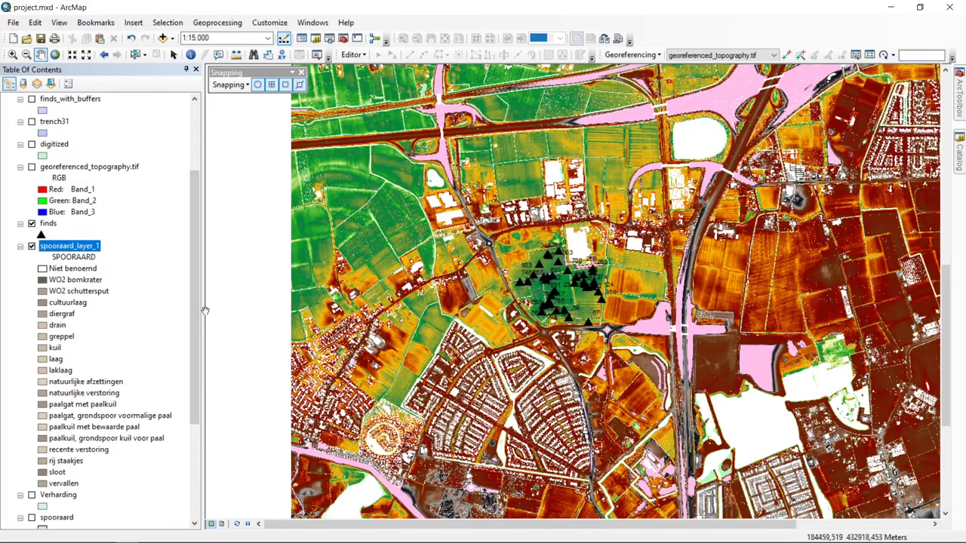
{"action": "right_click", "coordinate": [97, 249]}
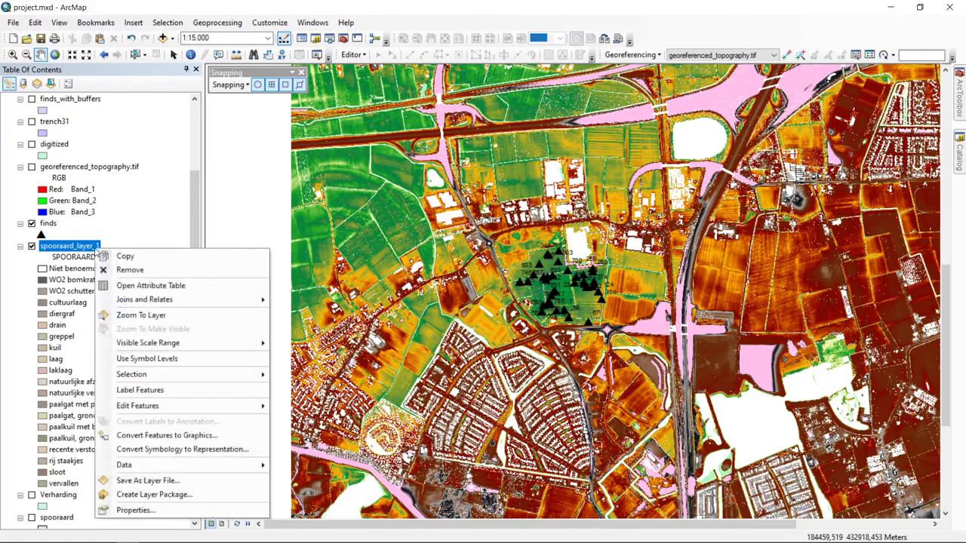
{"action": "left_click", "coordinate": [191, 510]}
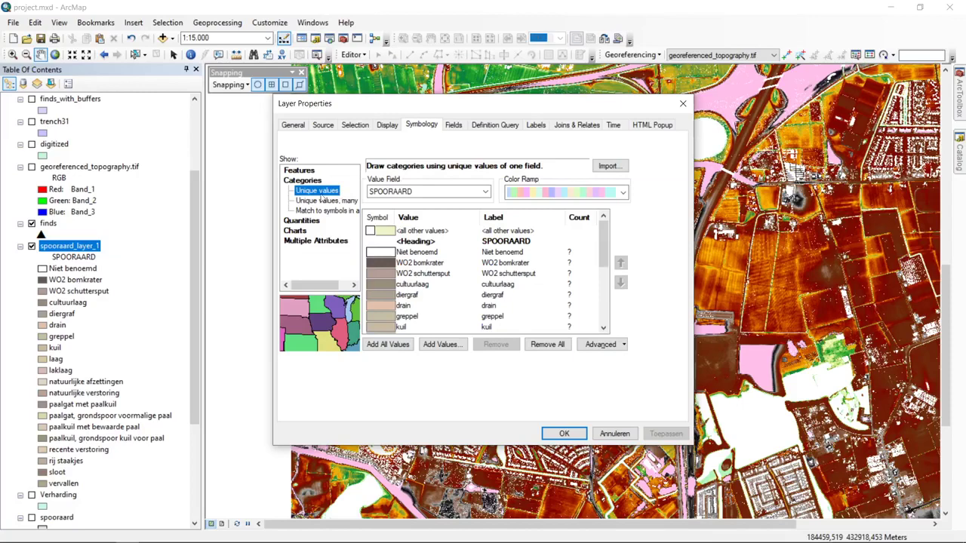
{"action": "left_click", "coordinate": [610, 167]}
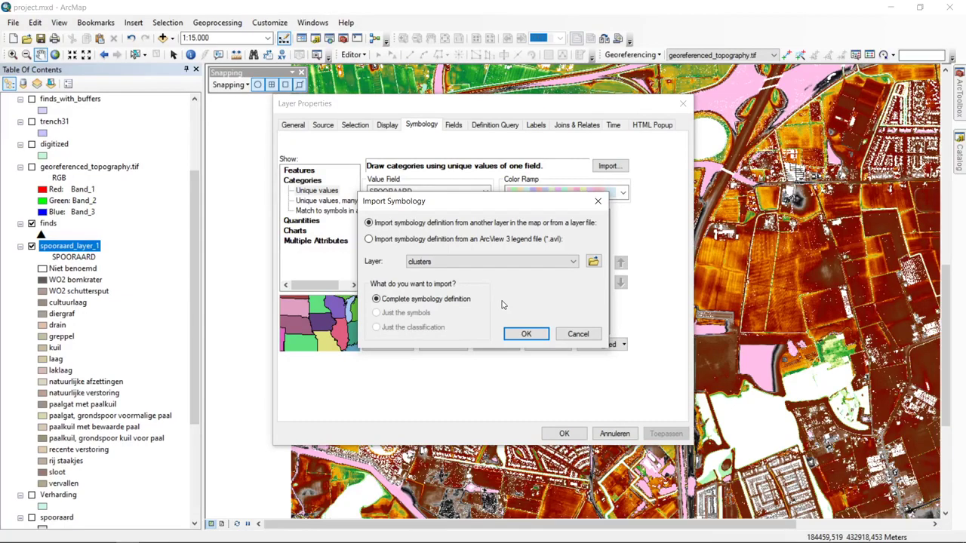
{"action": "left_click", "coordinate": [578, 333]}
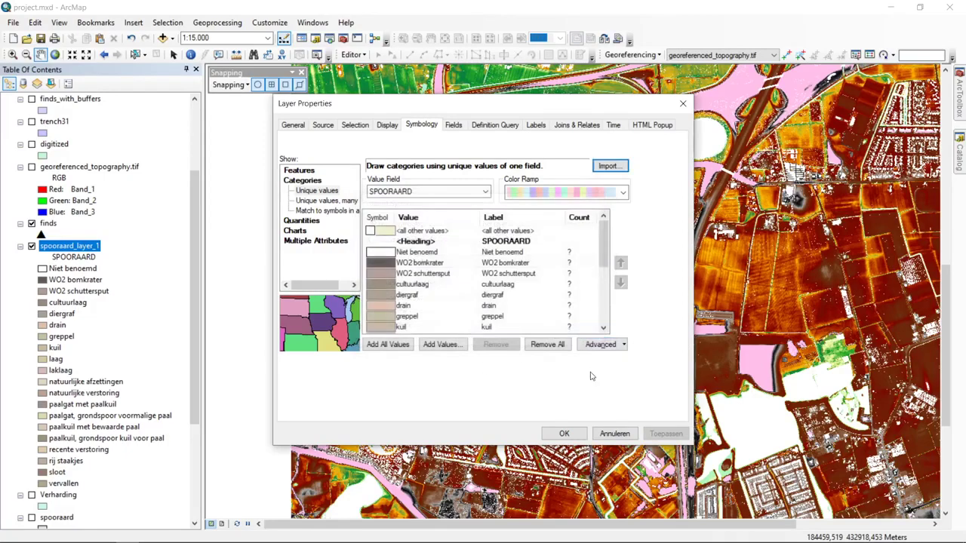
{"action": "left_click", "coordinate": [614, 433]}
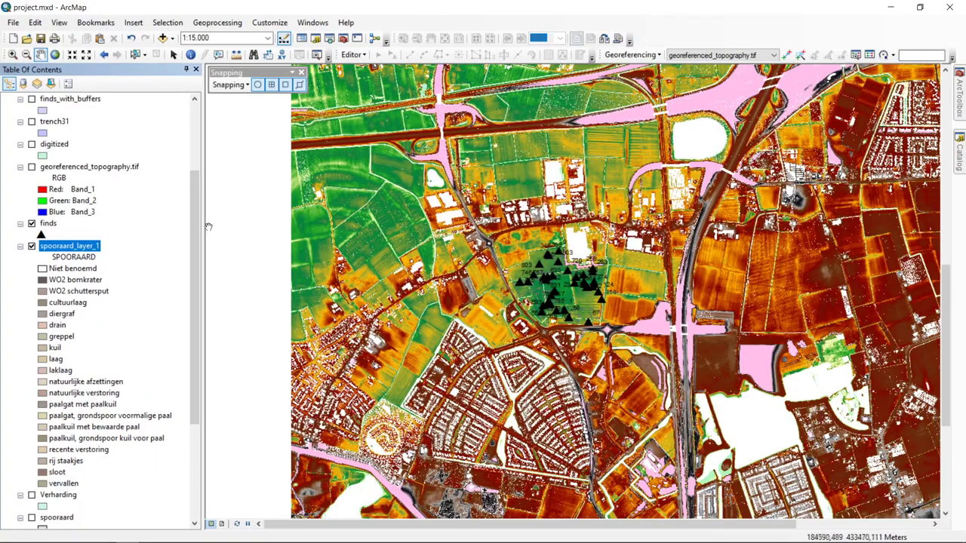
{"action": "right_click", "coordinate": [75, 249]}
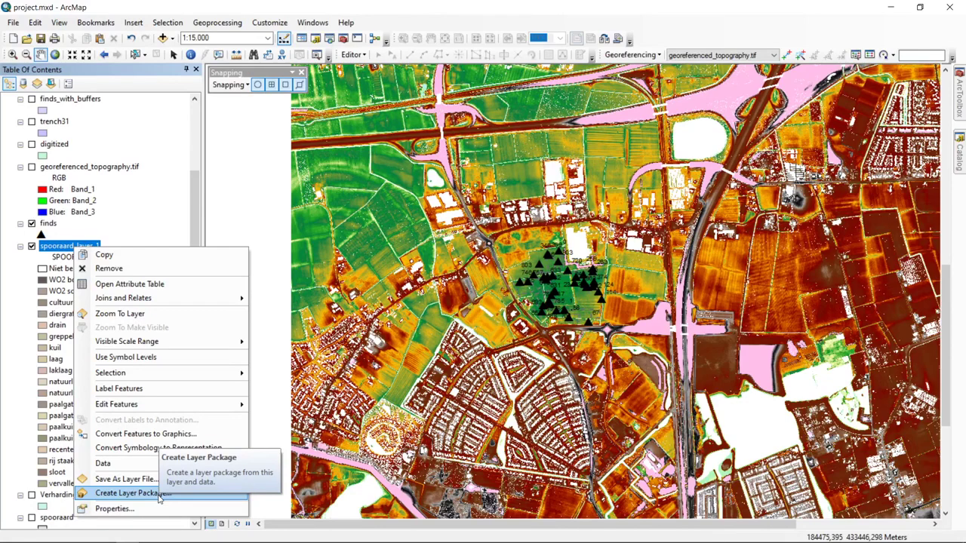
{"action": "left_click", "coordinate": [159, 498]}
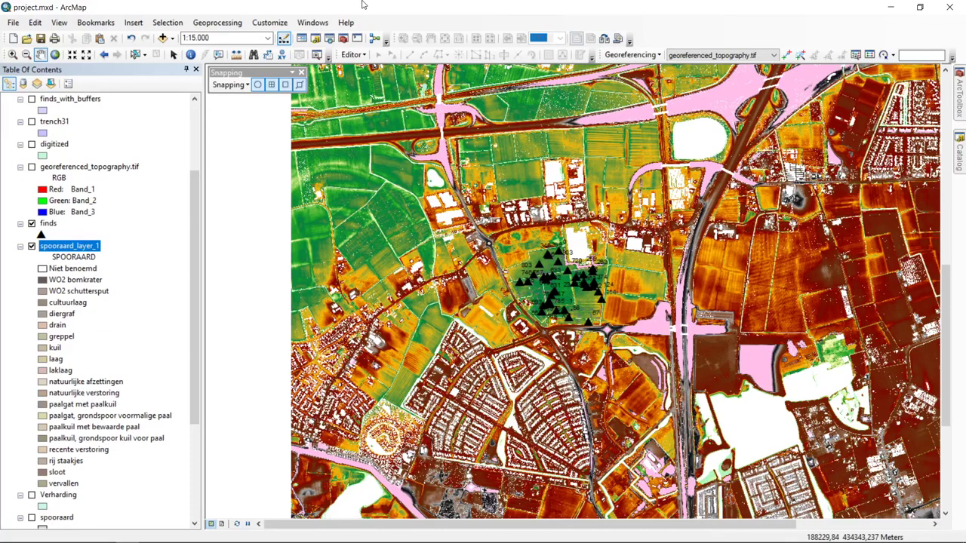
{"action": "left_click", "coordinate": [282, 24]}
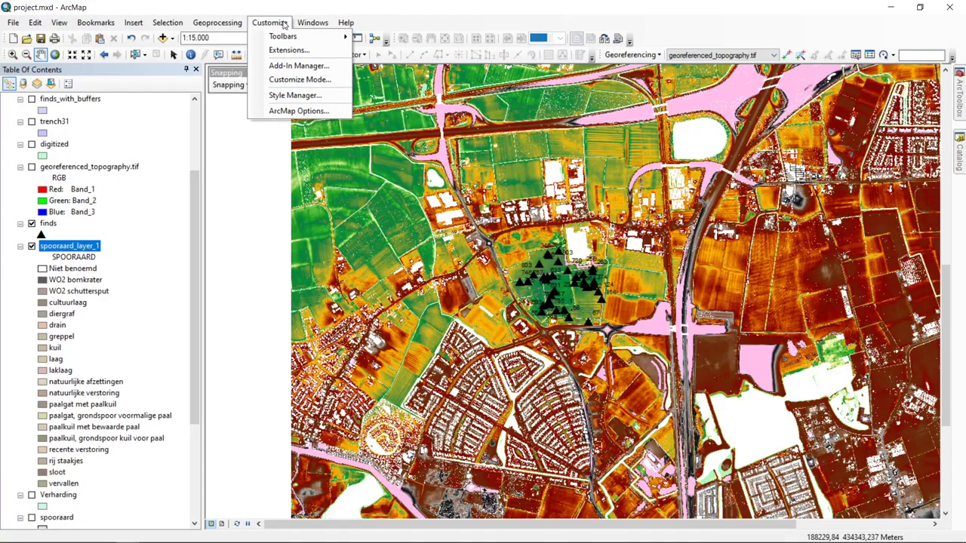
{"action": "key", "text": "Escape"}
{"action": "key", "text": "Left"}
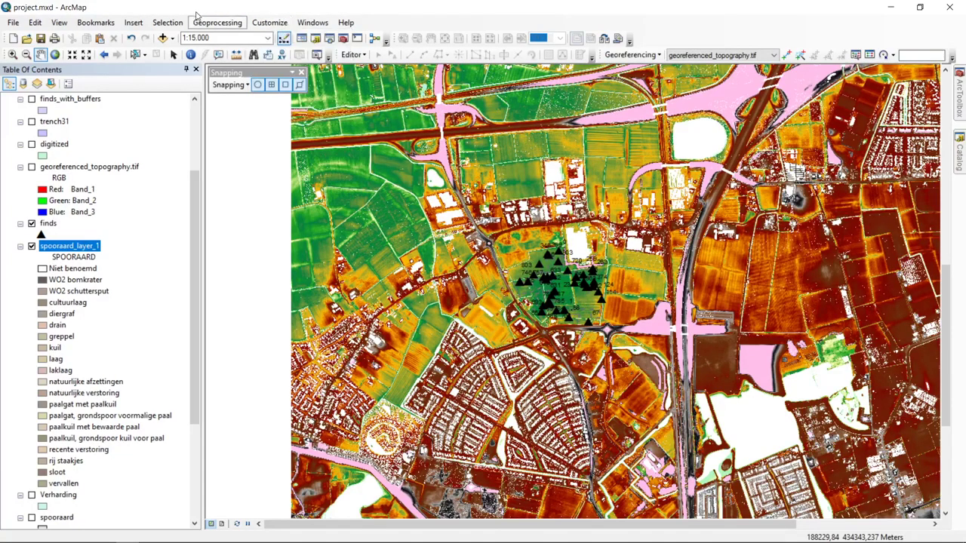
Step: Open the Style Manager and list the color ramps stored in the personal Guest style
{"action": "left_click", "coordinate": [268, 23]}
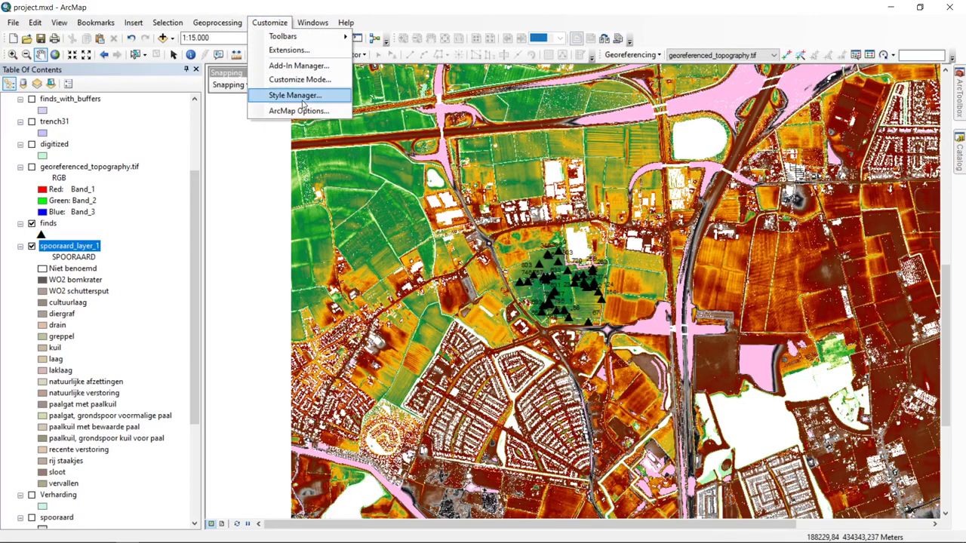
{"action": "left_click", "coordinate": [279, 95]}
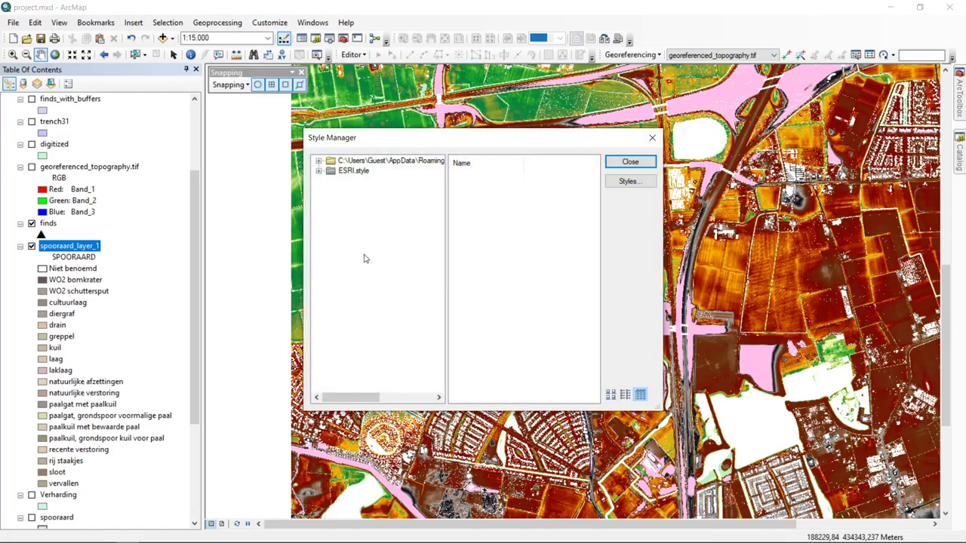
{"action": "left_click", "coordinate": [400, 161]}
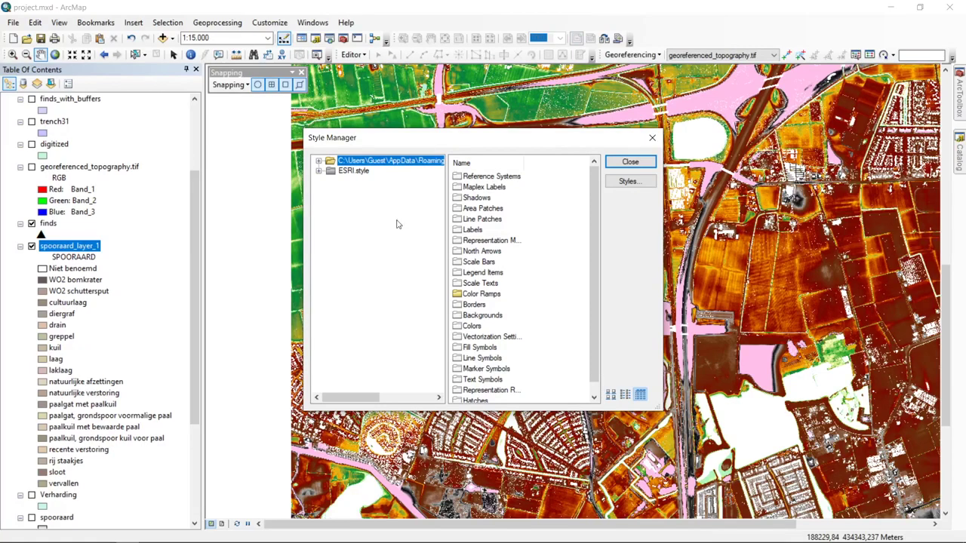
{"action": "left_click", "coordinate": [318, 161]}
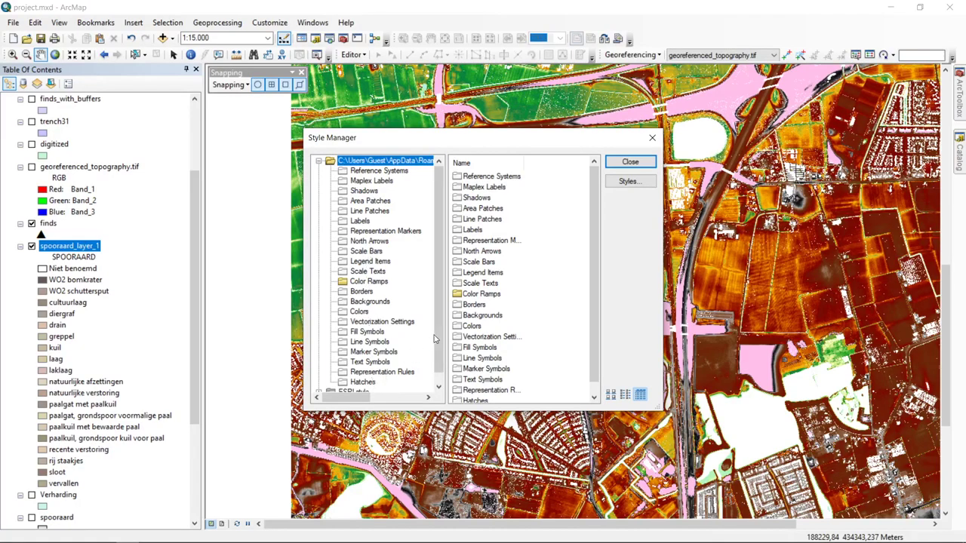
{"action": "scroll", "coordinate": [442, 355], "scroll_direction": "down", "scroll_amount": 1}
{"action": "scroll", "coordinate": [441, 241], "scroll_direction": "up", "scroll_amount": 1}
{"action": "left_click", "coordinate": [371, 285]}
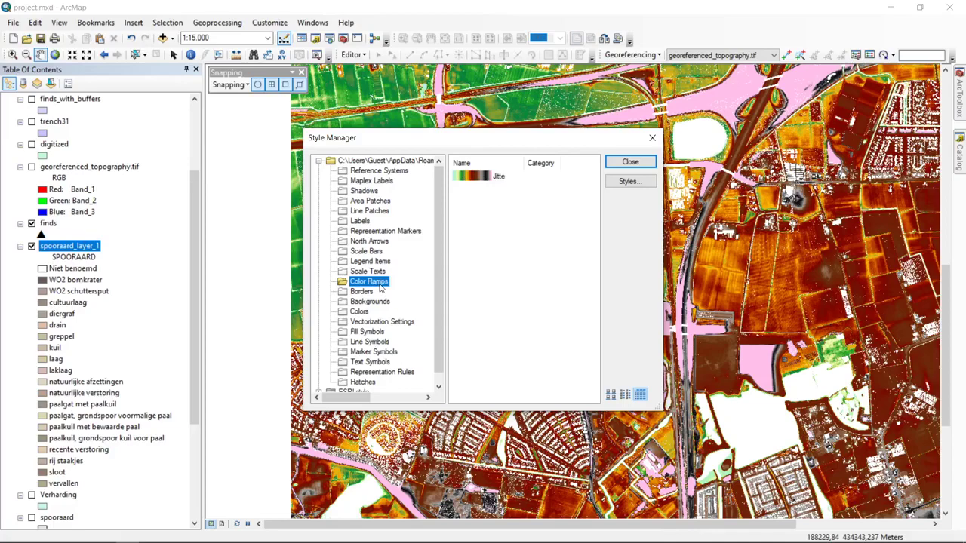
Step: Inspect the properties of the custom color ramp in the personal style without changing it
{"action": "left_click", "coordinate": [498, 178]}
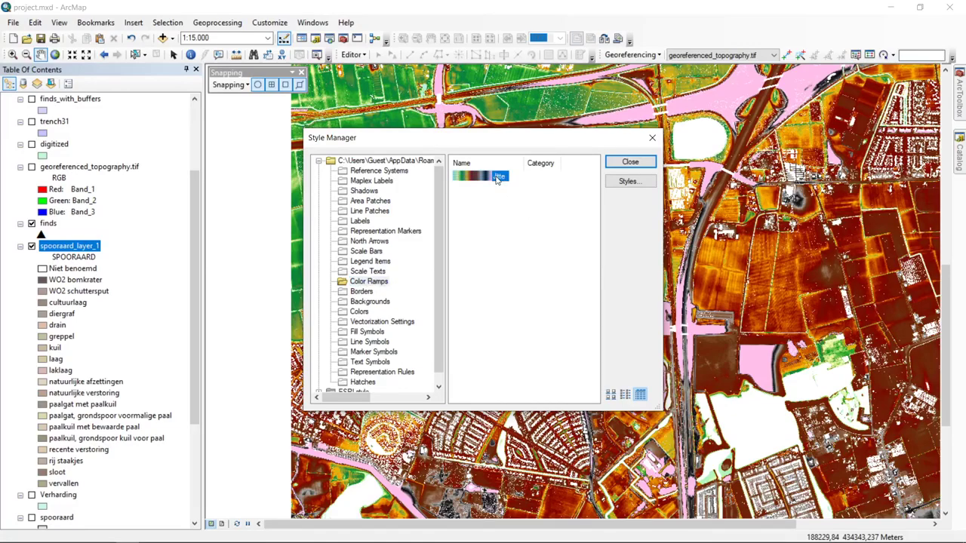
{"action": "right_click", "coordinate": [483, 177]}
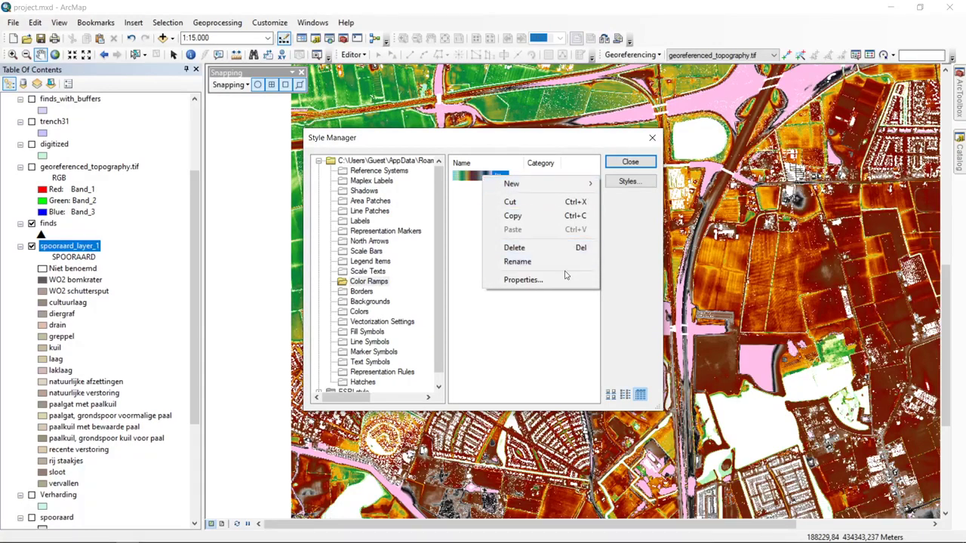
{"action": "left_click", "coordinate": [520, 279]}
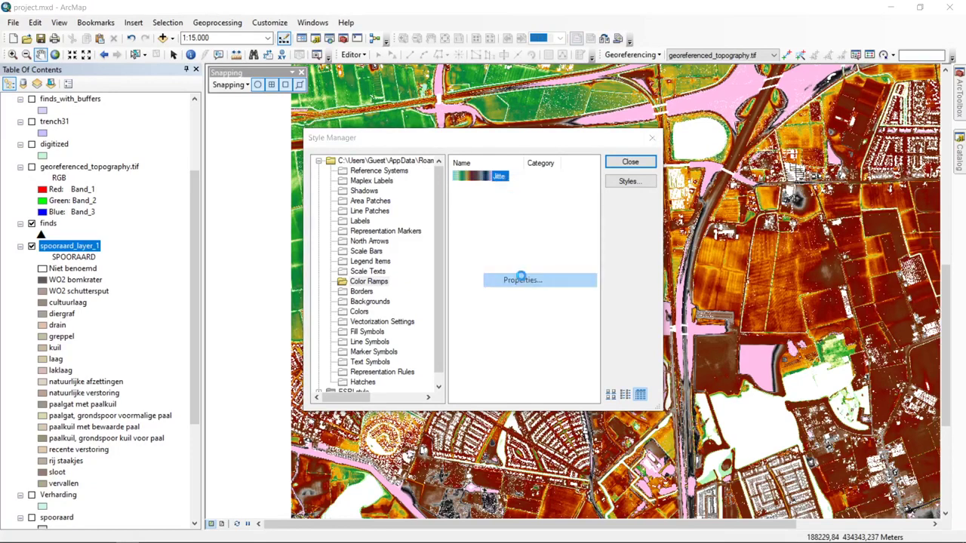
{"action": "left_click", "coordinate": [535, 399]}
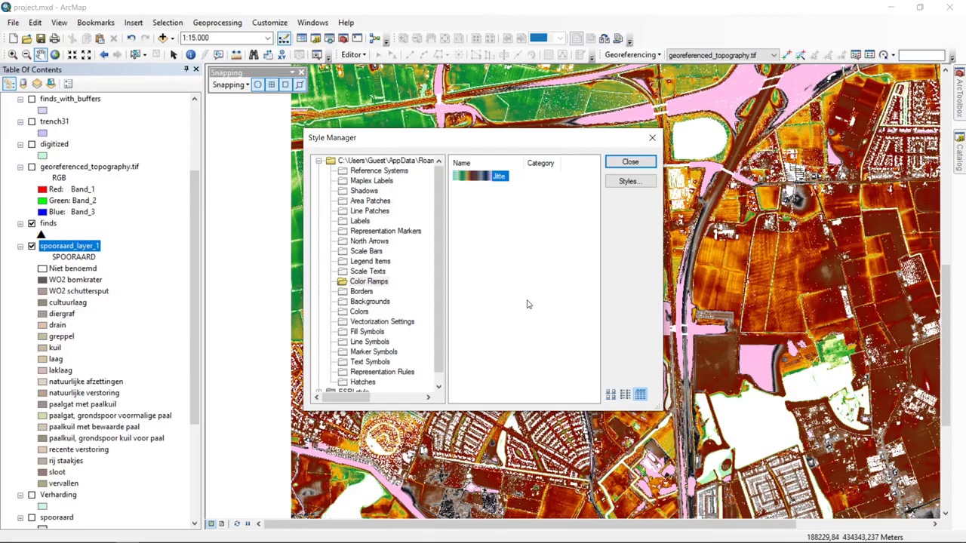
Step: Compare the category folders of ESRI.style with those of the personal Guest style
{"action": "left_click", "coordinate": [319, 162]}
{"action": "left_click", "coordinate": [320, 172]}
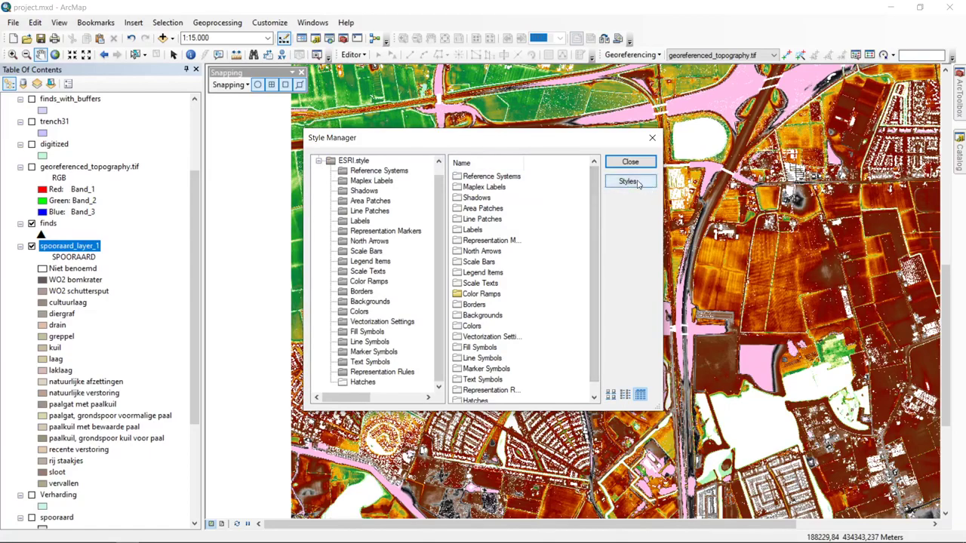
{"action": "left_click", "coordinate": [351, 162]}
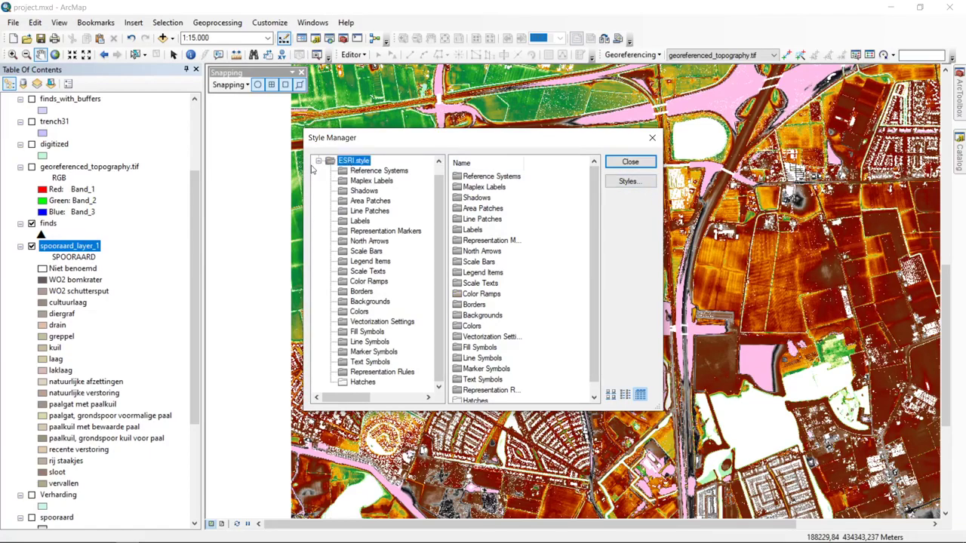
{"action": "left_click", "coordinate": [318, 161]}
{"action": "double_click", "coordinate": [332, 161]}
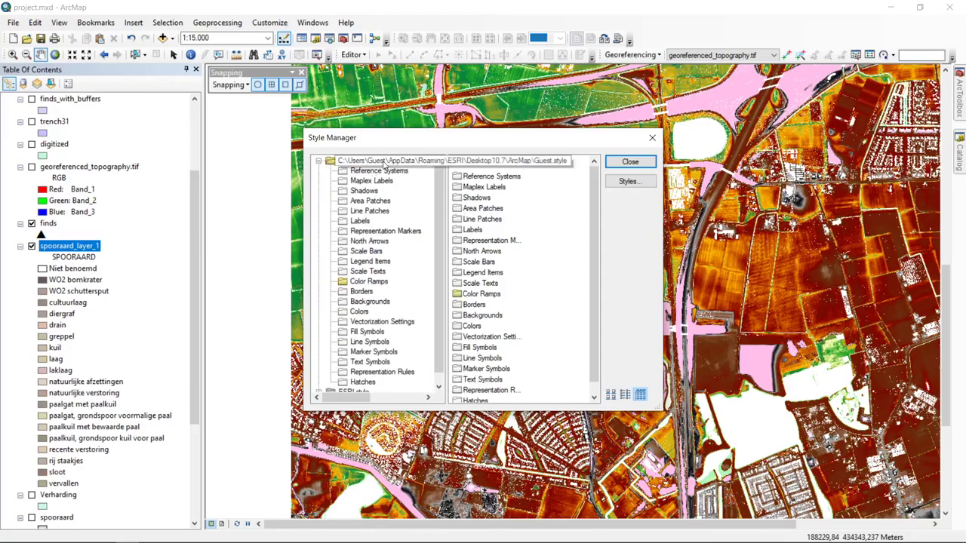
Step: Add the Conservation style to the referenced styles in the Style Manager
{"action": "left_click", "coordinate": [627, 182]}
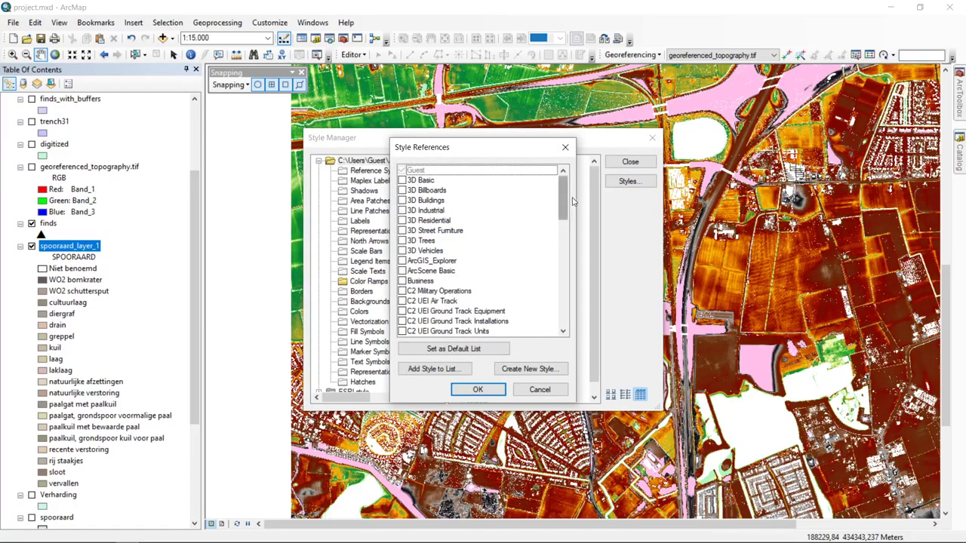
{"action": "left_click_drag", "start_coordinate": [563, 191], "coordinate": [581, 171]}
{"action": "left_click_drag", "start_coordinate": [564, 202], "coordinate": [561, 253]}
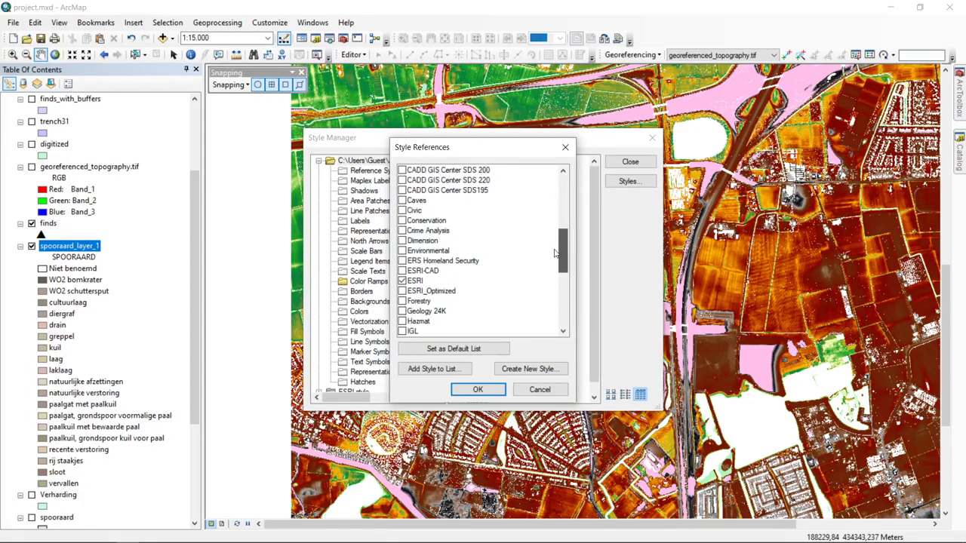
{"action": "left_click", "coordinate": [402, 220]}
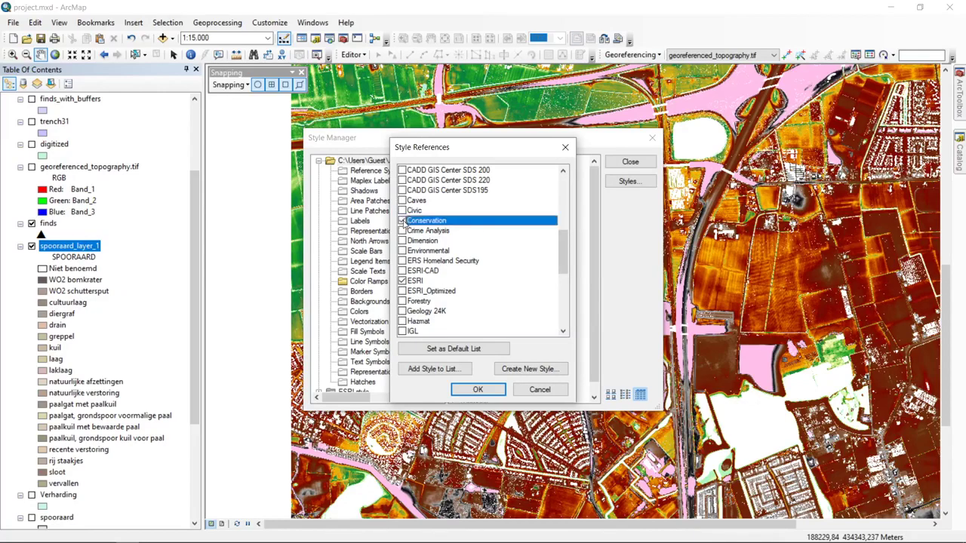
{"action": "left_click", "coordinate": [475, 390]}
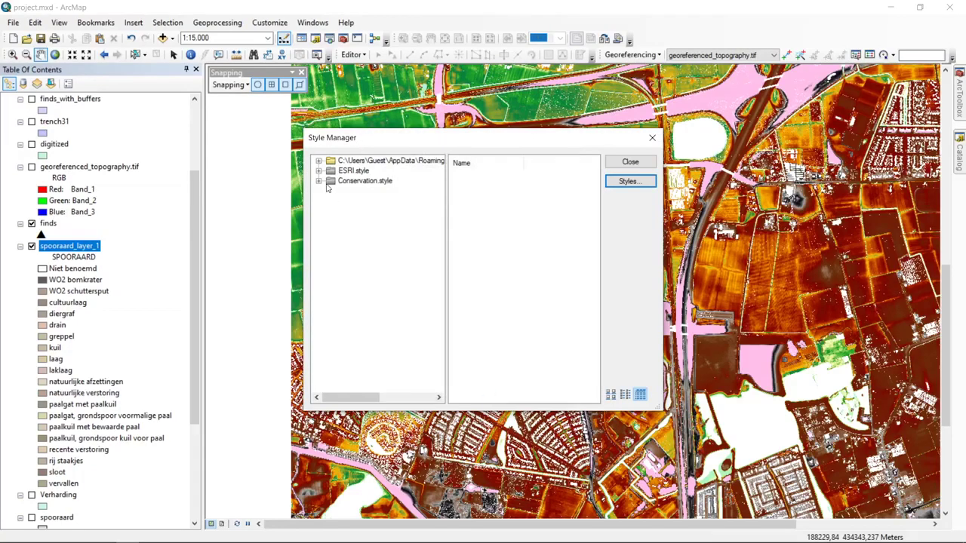
Step: Browse the north arrows, colors, line symbols and marker symbols in Conservation.style, and close the Style Manager
{"action": "left_click", "coordinate": [318, 181]}
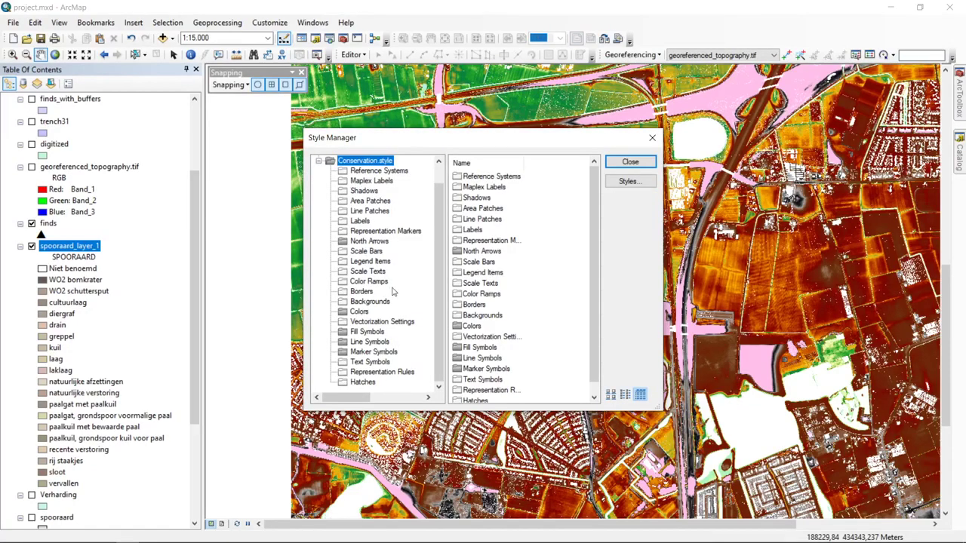
{"action": "left_click", "coordinate": [374, 240]}
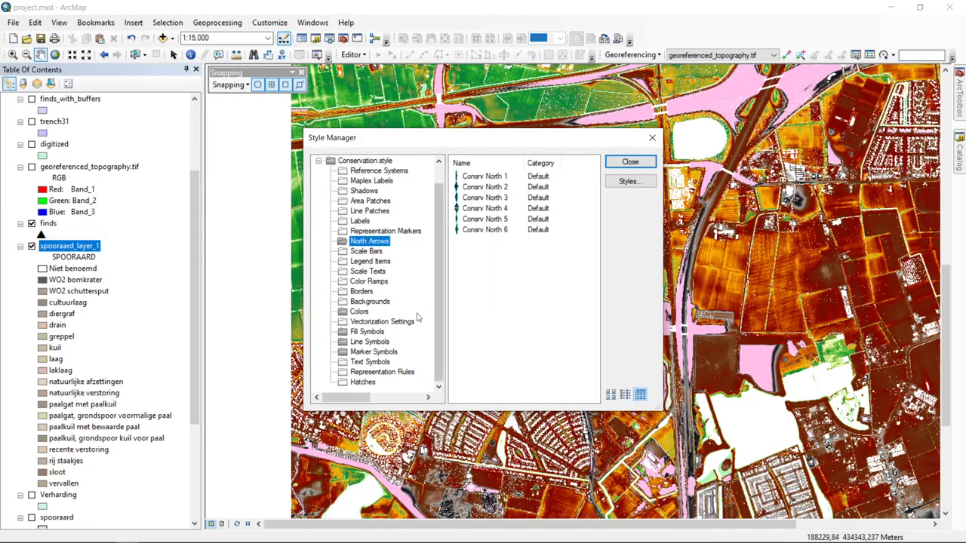
{"action": "left_click", "coordinate": [363, 314]}
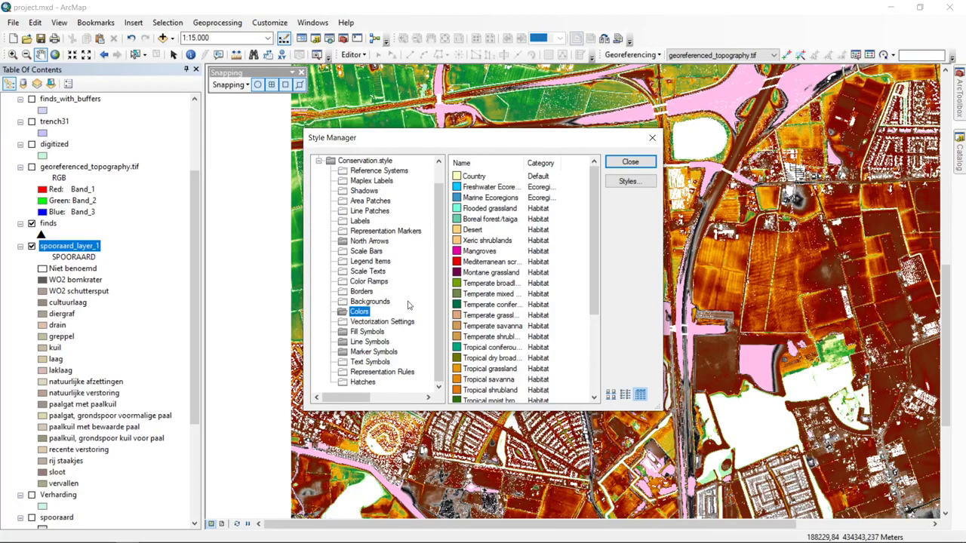
{"action": "left_click", "coordinate": [373, 323]}
{"action": "left_click", "coordinate": [373, 342]}
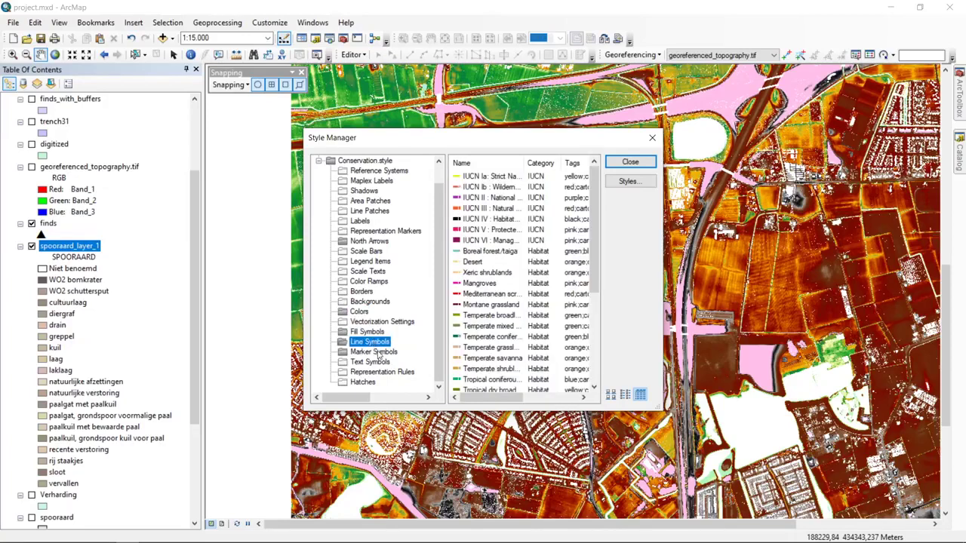
{"action": "left_click", "coordinate": [375, 351]}
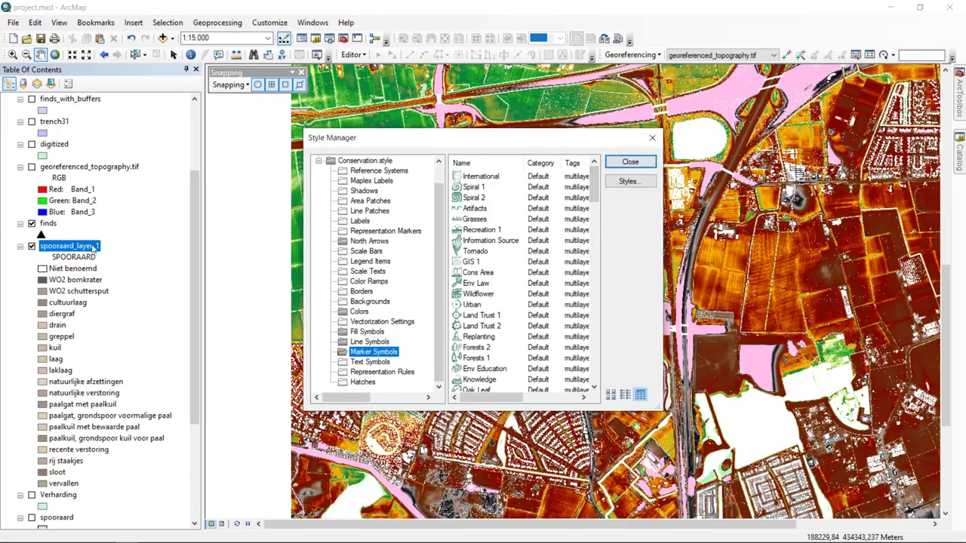
{"action": "left_click", "coordinate": [628, 163]}
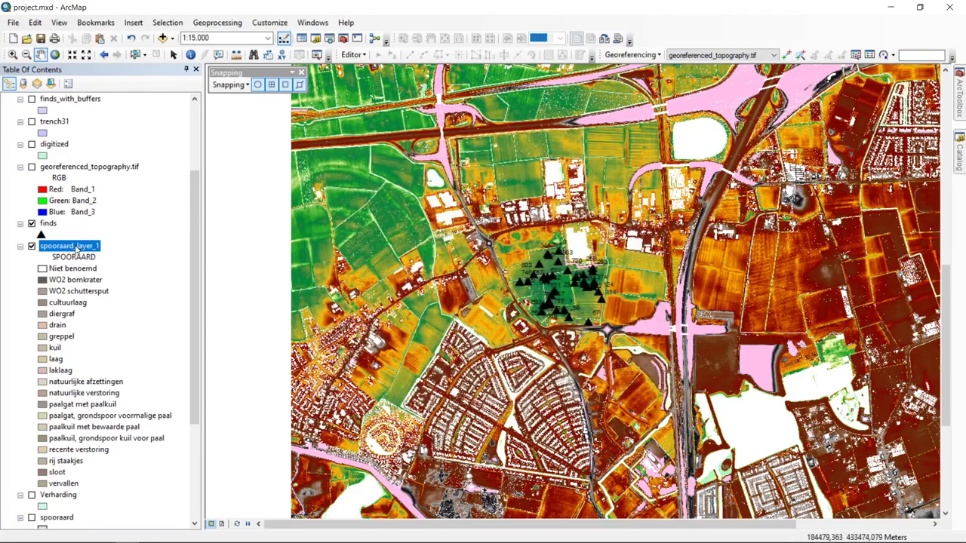
Step: Open the symbol selection for the rce-all-point layer and look through the available Conservation marker symbols
{"action": "scroll", "coordinate": [67, 249], "scroll_direction": "up", "scroll_amount": 3}
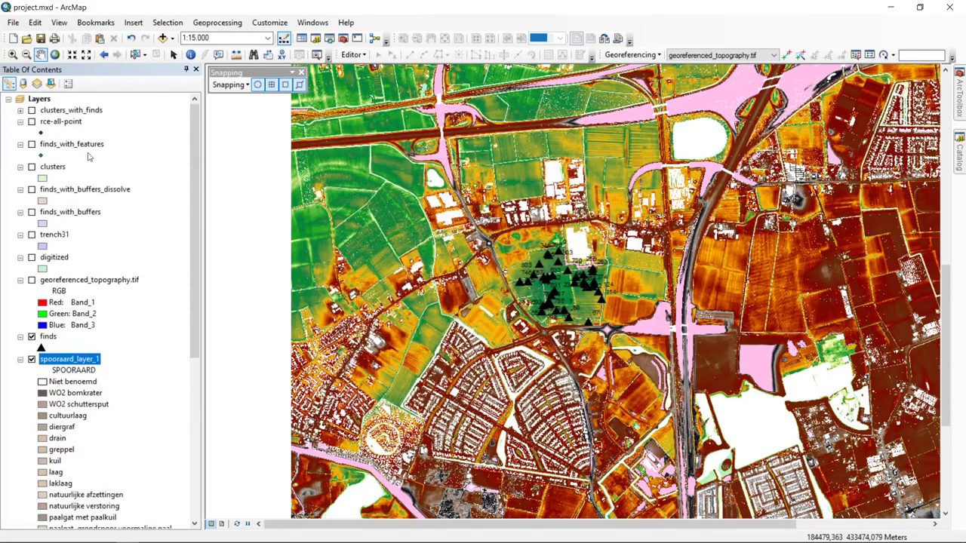
{"action": "right_click", "coordinate": [76, 122]}
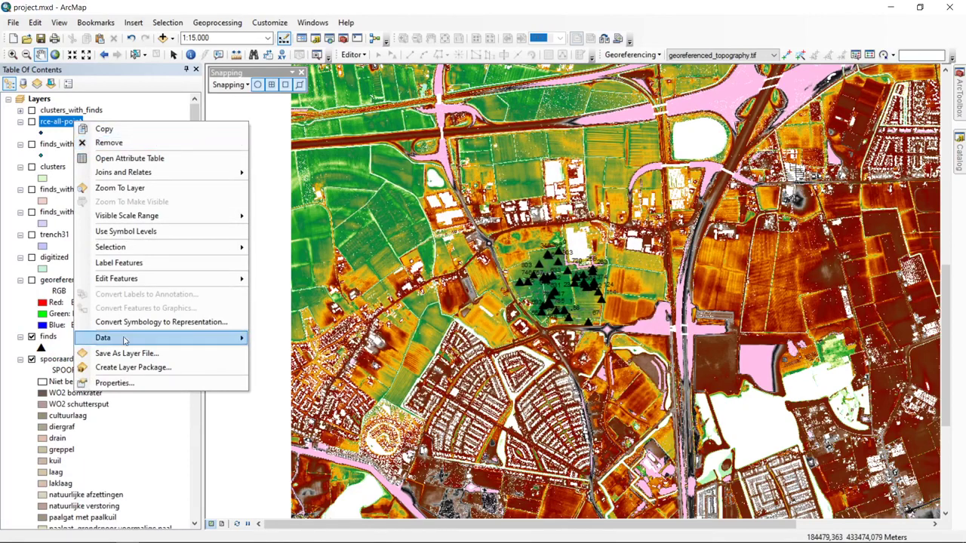
{"action": "left_click", "coordinate": [115, 383]}
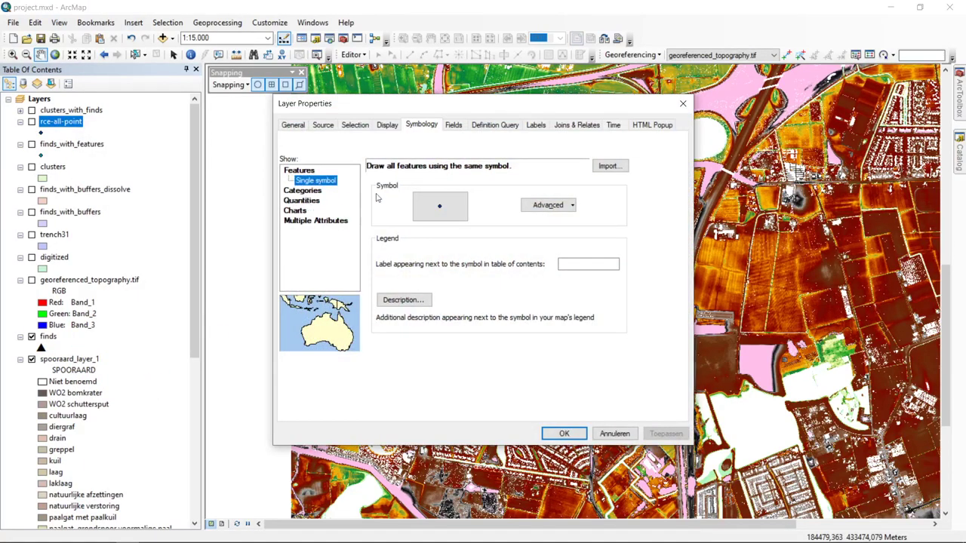
{"action": "left_click", "coordinate": [443, 205]}
{"action": "scroll", "coordinate": [520, 195], "scroll_direction": "down", "scroll_amount": 2}
{"action": "scroll", "coordinate": [521, 194], "scroll_direction": "up", "scroll_amount": 2}
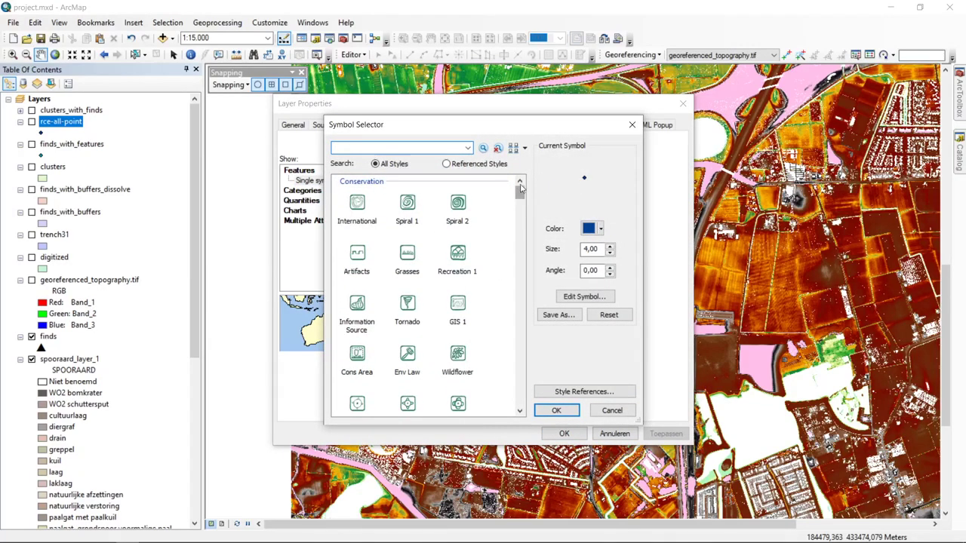
{"action": "mouse_move", "coordinate": [521, 194]}
{"action": "left_mouse_down"}
{"action": "mouse_move", "coordinate": [519, 219]}
{"action": "mouse_move", "coordinate": [520, 193]}
{"action": "left_mouse_up"}
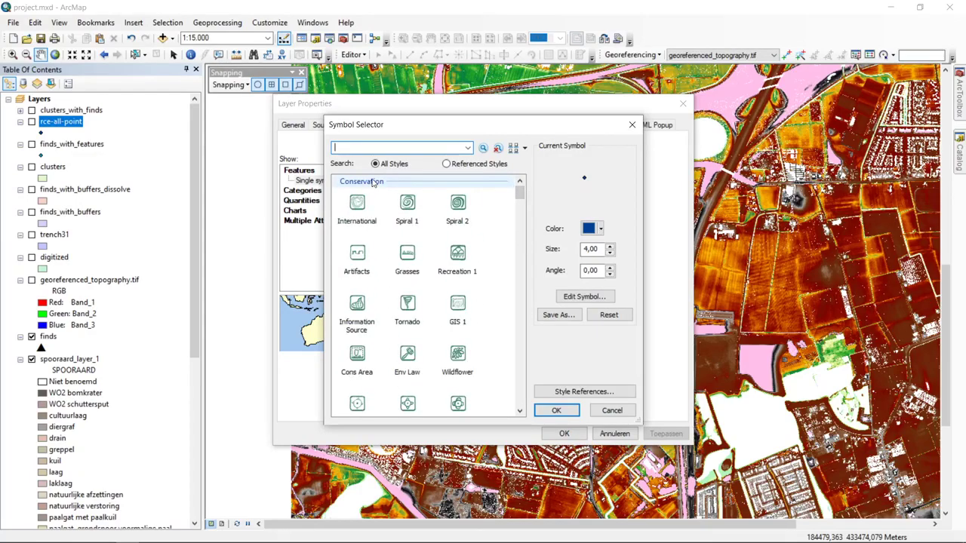
Step: Review the full list of style references available for the rce-all-point symbol
{"action": "left_click", "coordinate": [590, 391]}
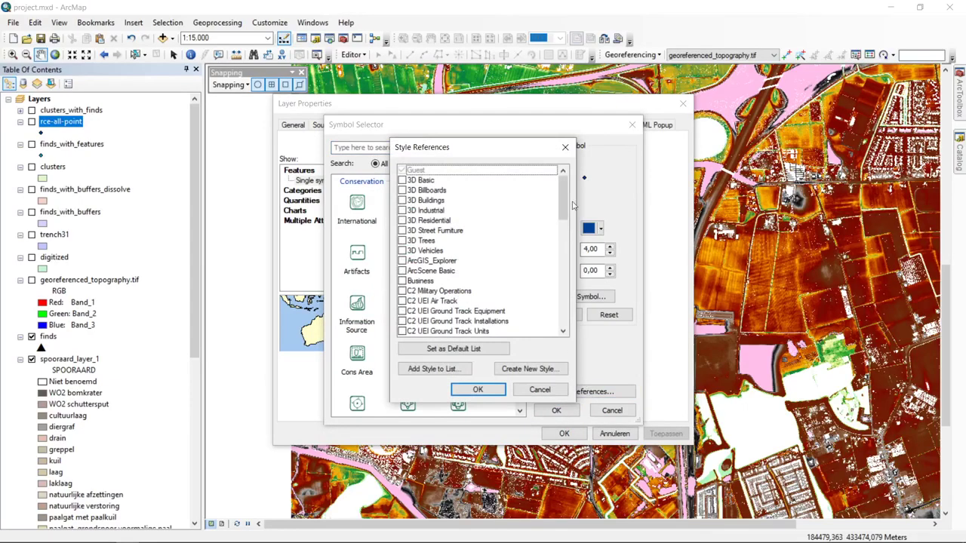
{"action": "mouse_move", "coordinate": [566, 203]}
{"action": "left_mouse_down"}
{"action": "mouse_move", "coordinate": [561, 317]}
{"action": "mouse_move", "coordinate": [563, 198]}
{"action": "left_mouse_up"}
{"action": "left_click_drag", "start_coordinate": [561, 188], "coordinate": [563, 232]}
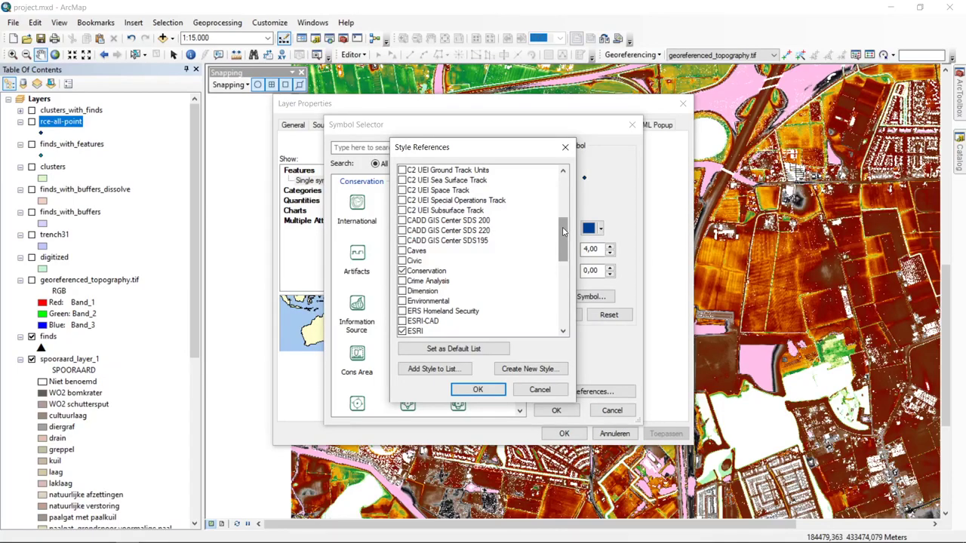
{"action": "left_click_drag", "start_coordinate": [562, 233], "coordinate": [563, 285]}
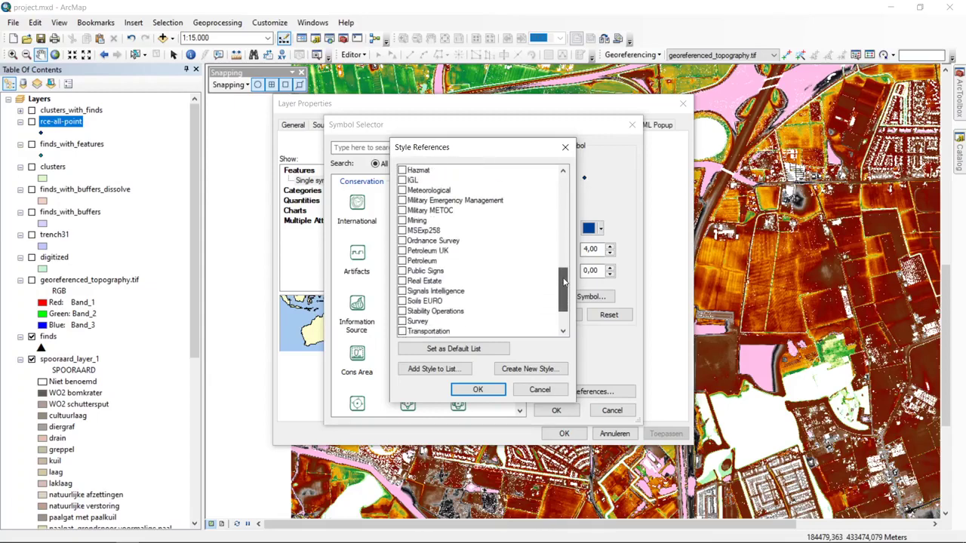
Step: Check the default ArcMap folder in which new style files are saved, without creating a new style
{"action": "left_click", "coordinate": [542, 371]}
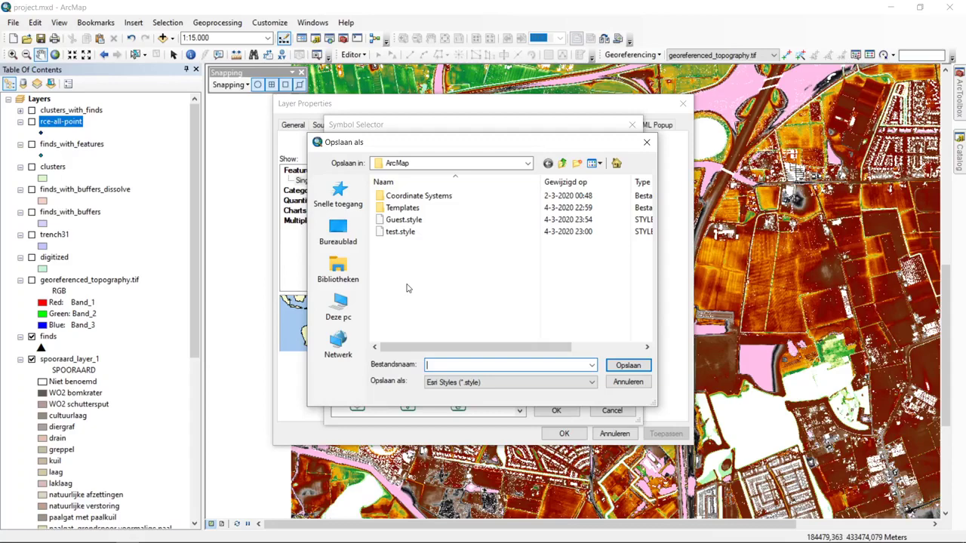
{"action": "left_click", "coordinate": [527, 163]}
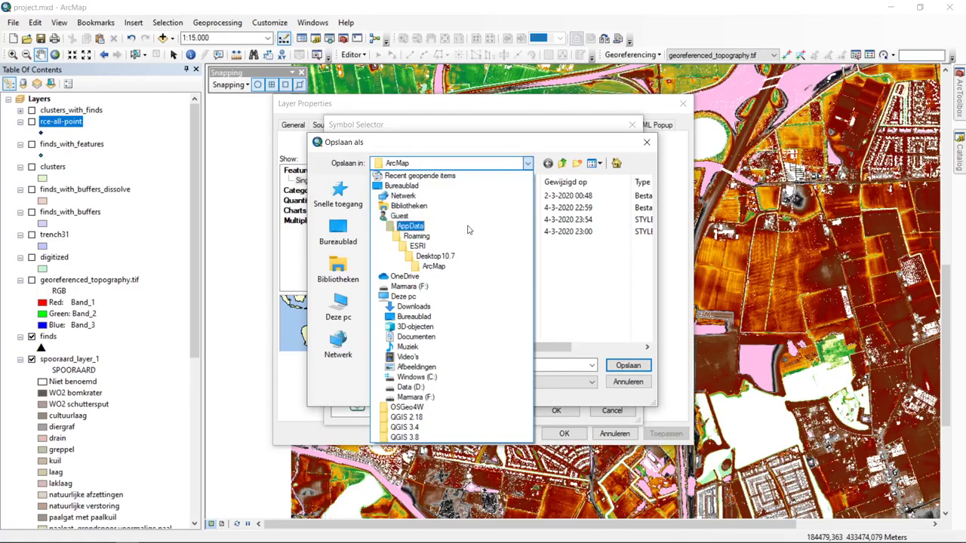
{"action": "left_click", "coordinate": [484, 266]}
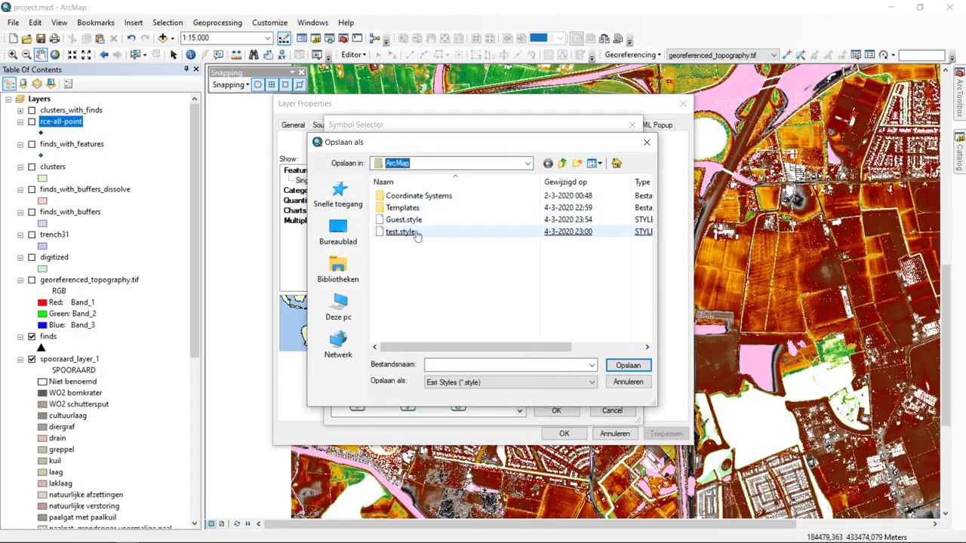
{"action": "left_click", "coordinate": [628, 382]}
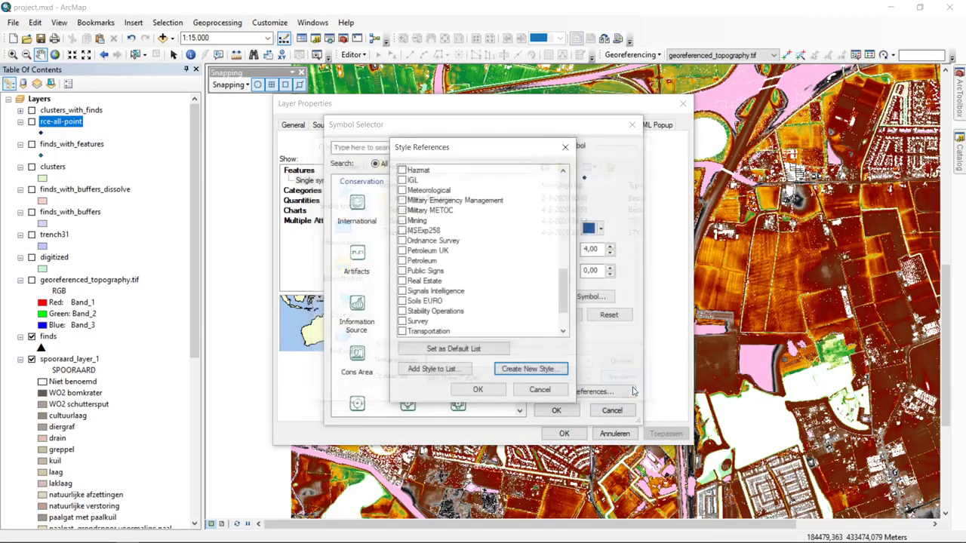
{"action": "left_click", "coordinate": [514, 368]}
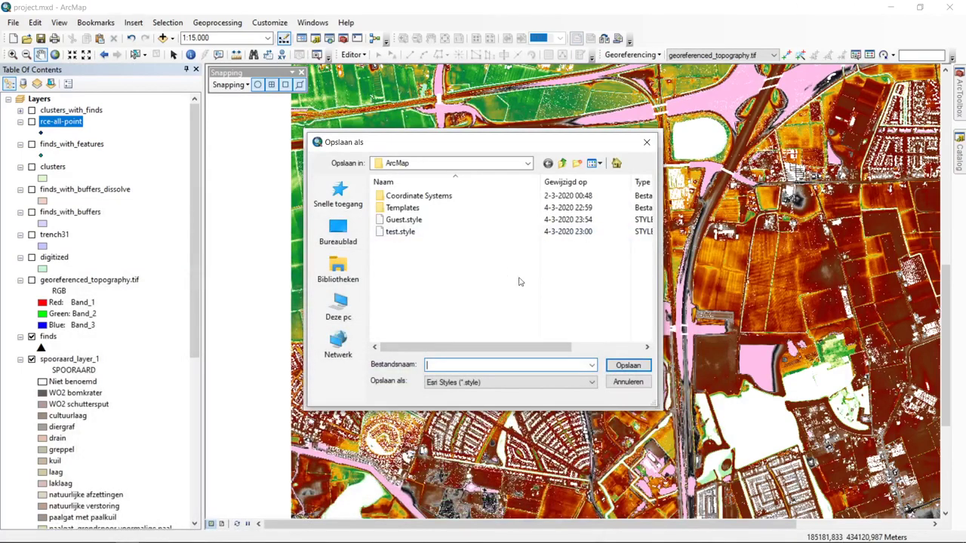
{"action": "left_click", "coordinate": [645, 383]}
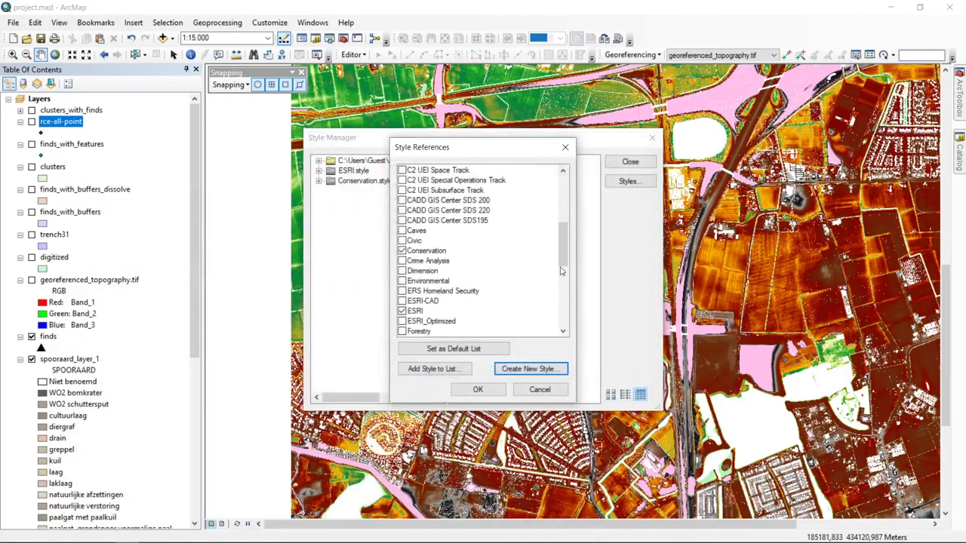
Step: Remove the Conservation style from the style references and close the Style Manager
{"action": "left_click", "coordinate": [438, 251]}
{"action": "left_click", "coordinate": [403, 250]}
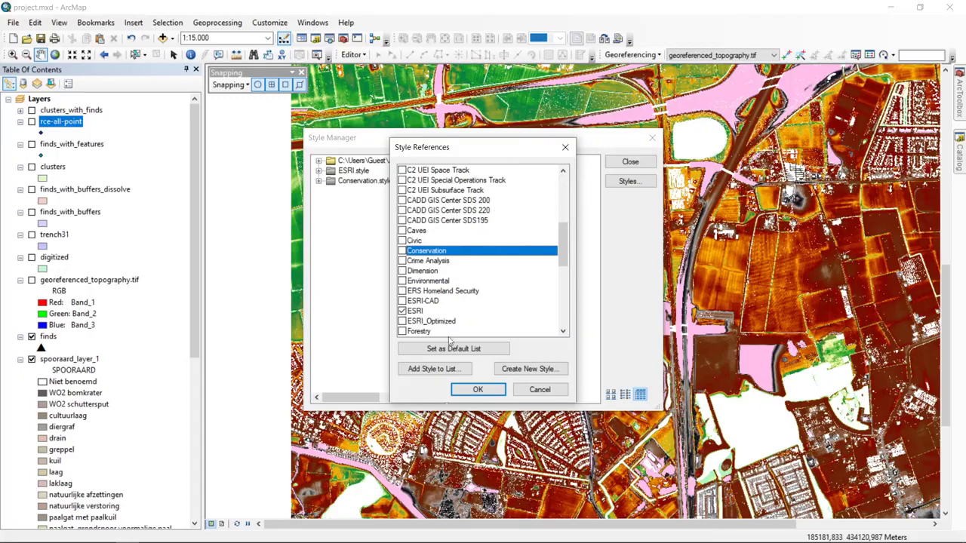
{"action": "left_click", "coordinate": [478, 389]}
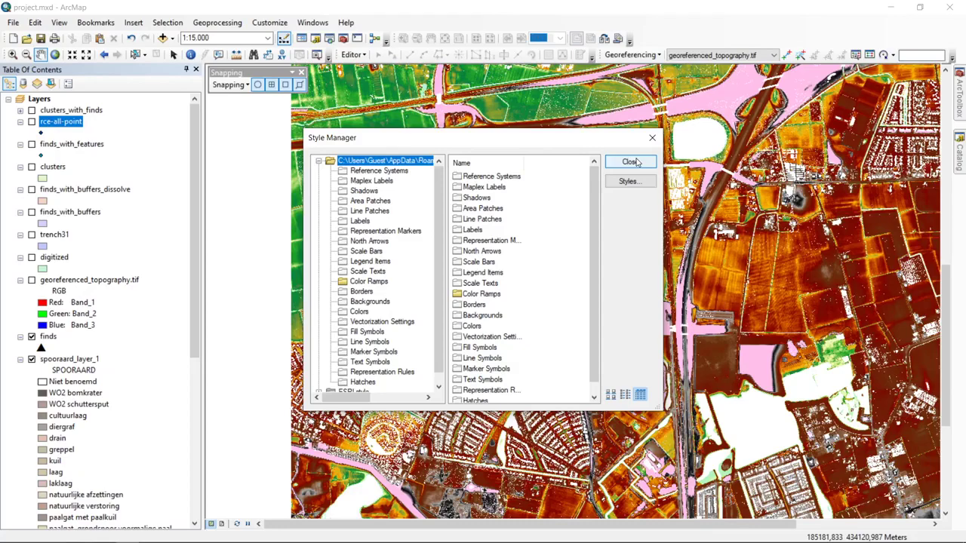
{"action": "left_click", "coordinate": [631, 162]}
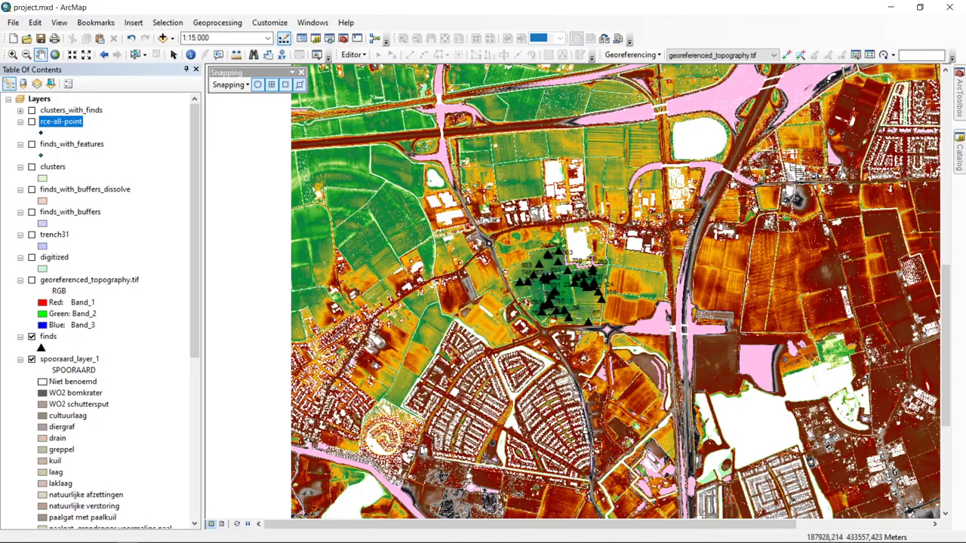
Step: Switch to the layout view and pan the map so the elevation raster fills the data frame
{"action": "left_click", "coordinate": [222, 523]}
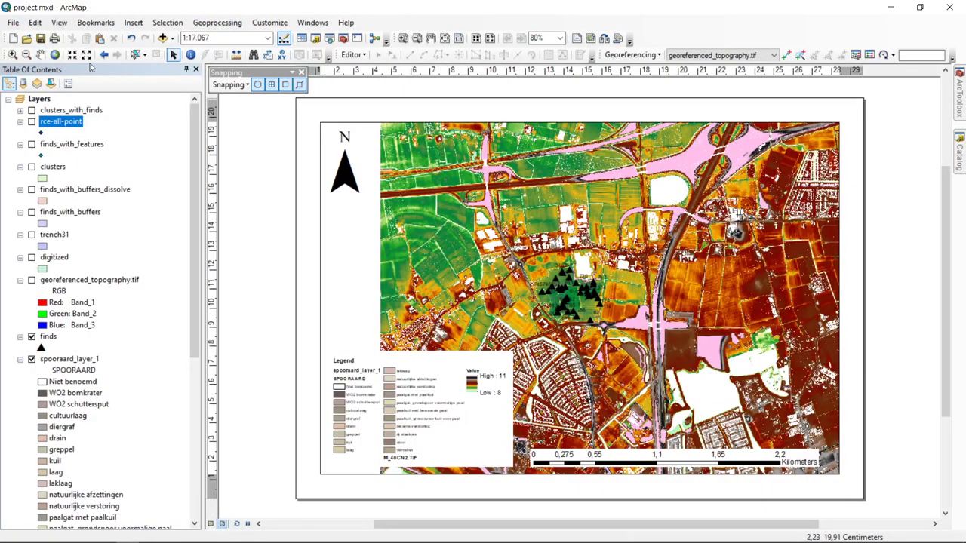
{"action": "left_click", "coordinate": [41, 55]}
{"action": "left_click_drag", "start_coordinate": [573, 301], "coordinate": [510, 309]}
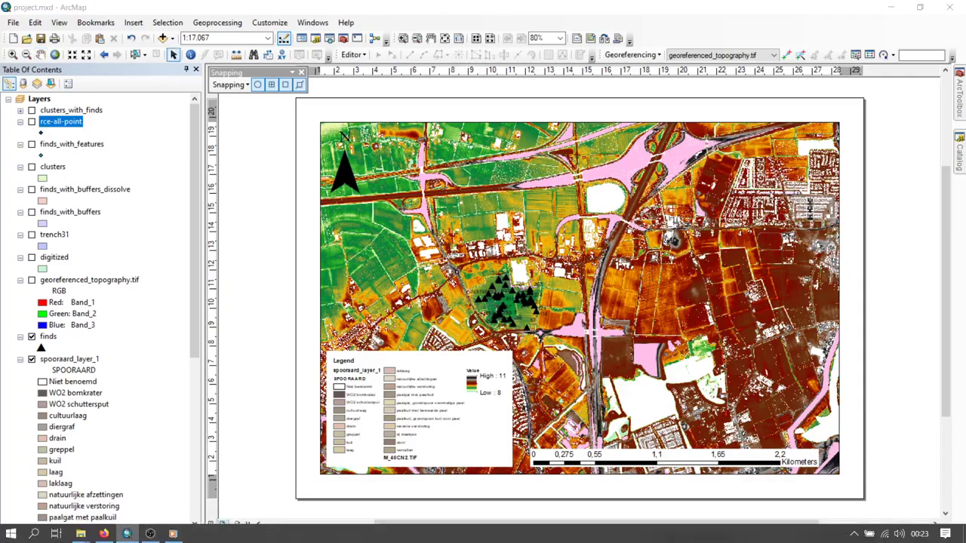
{"action": "left_click", "coordinate": [173, 54]}
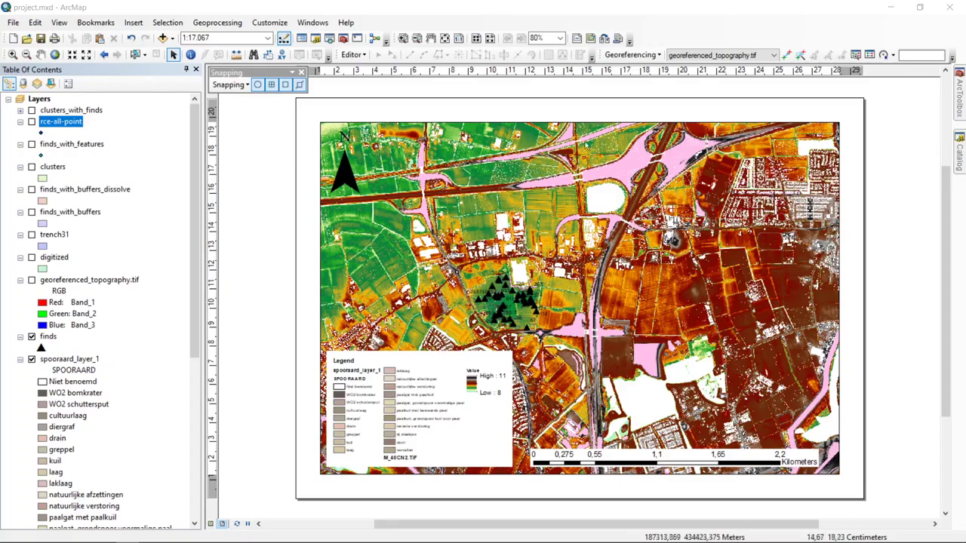
Step: Select the main data frame, the north arrow and the scale bar one after another on the layout, and clear the selection
{"action": "left_click", "coordinate": [39, 99]}
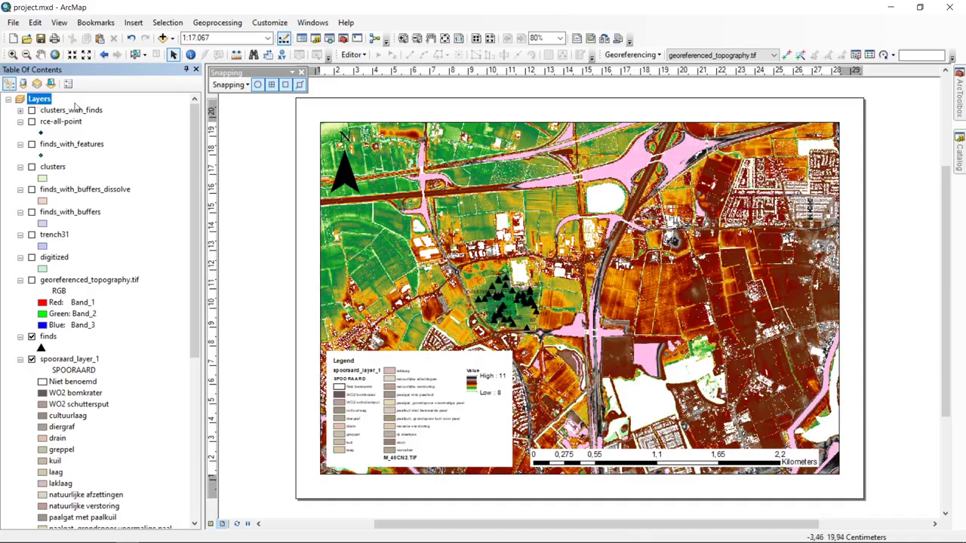
{"action": "left_click", "coordinate": [356, 127]}
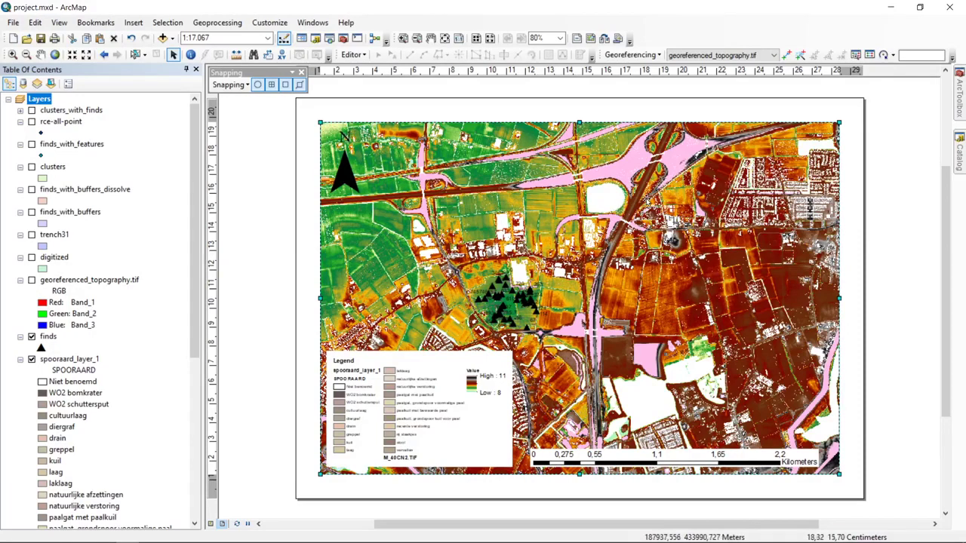
{"action": "left_click", "coordinate": [348, 175]}
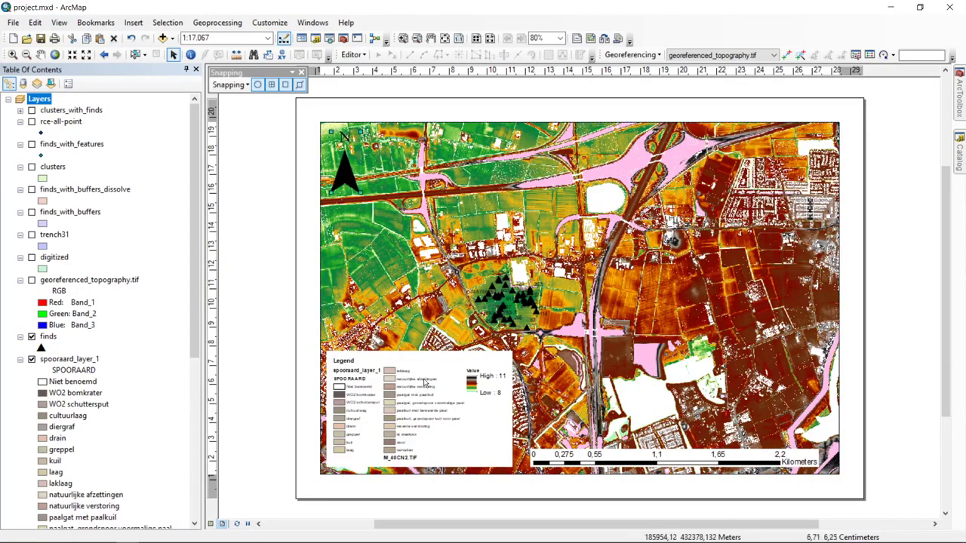
{"action": "left_click", "coordinate": [672, 466]}
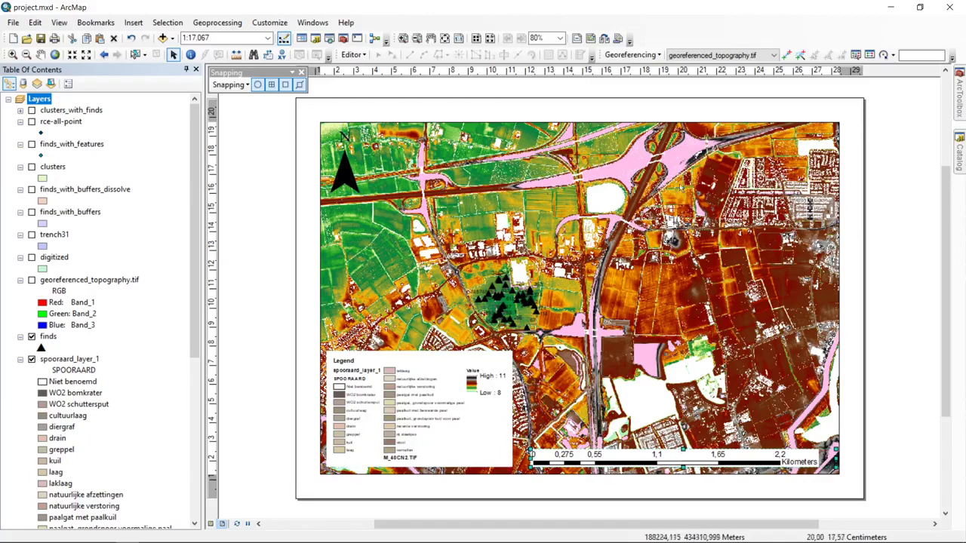
{"action": "left_click", "coordinate": [305, 113]}
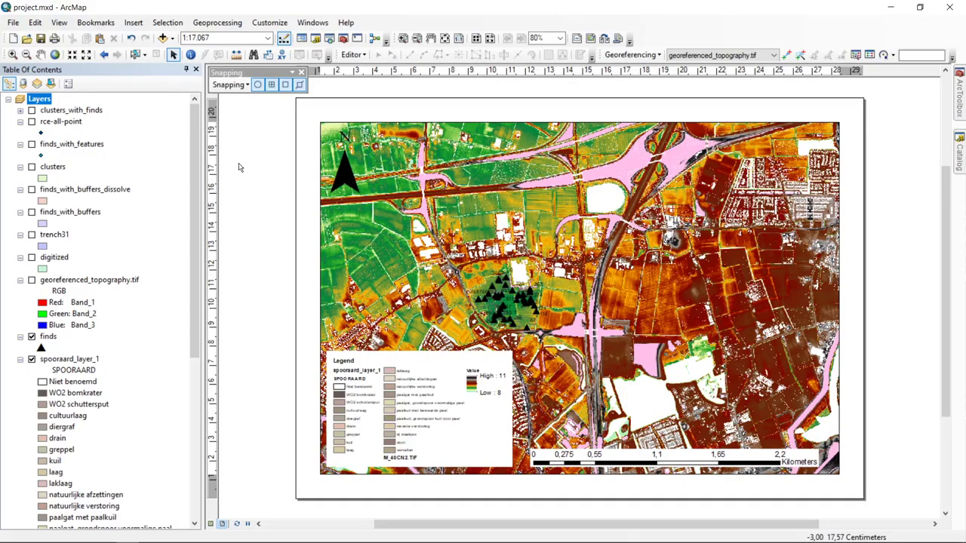
Step: Insert a second data frame on the layout and name it inset
{"action": "left_click", "coordinate": [127, 24]}
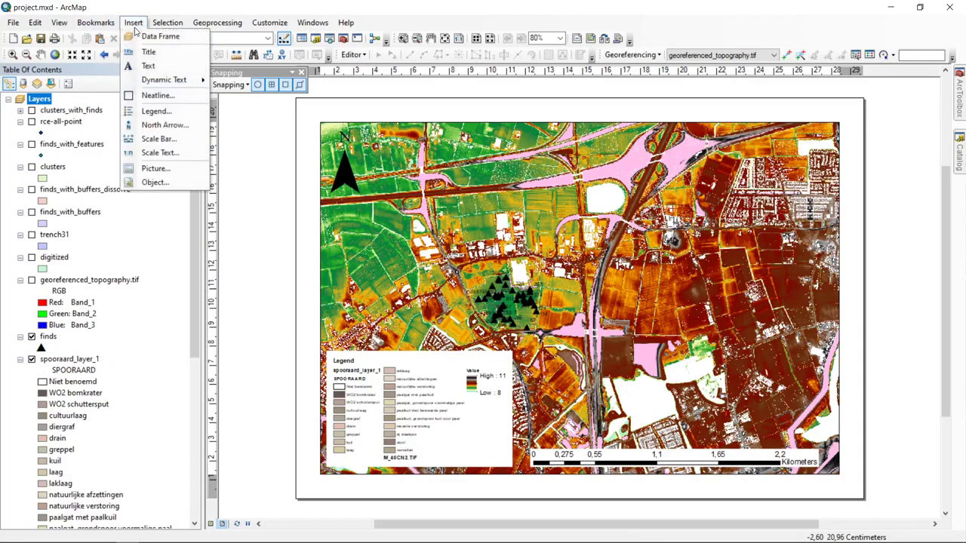
{"action": "left_click", "coordinate": [160, 34]}
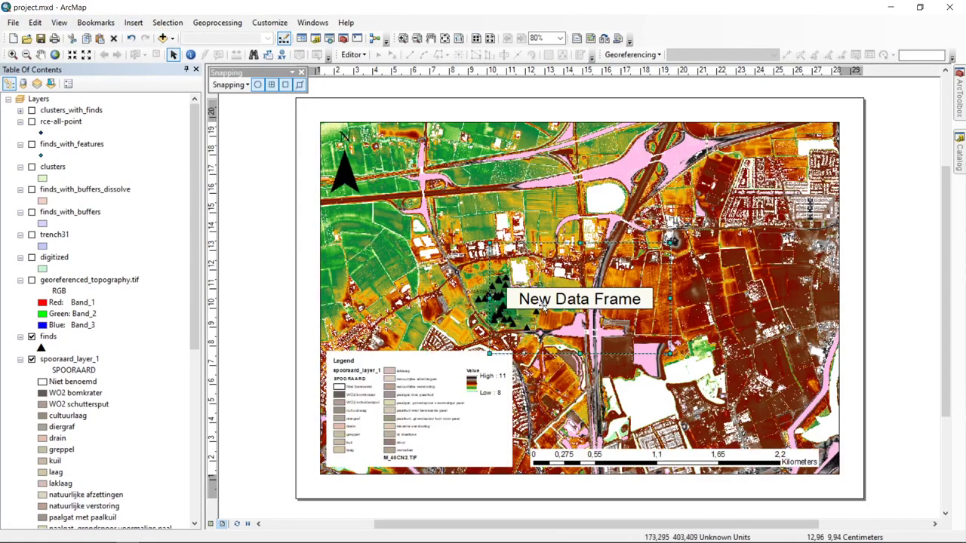
{"action": "left_click_drag", "start_coordinate": [196, 194], "coordinate": [192, 395]}
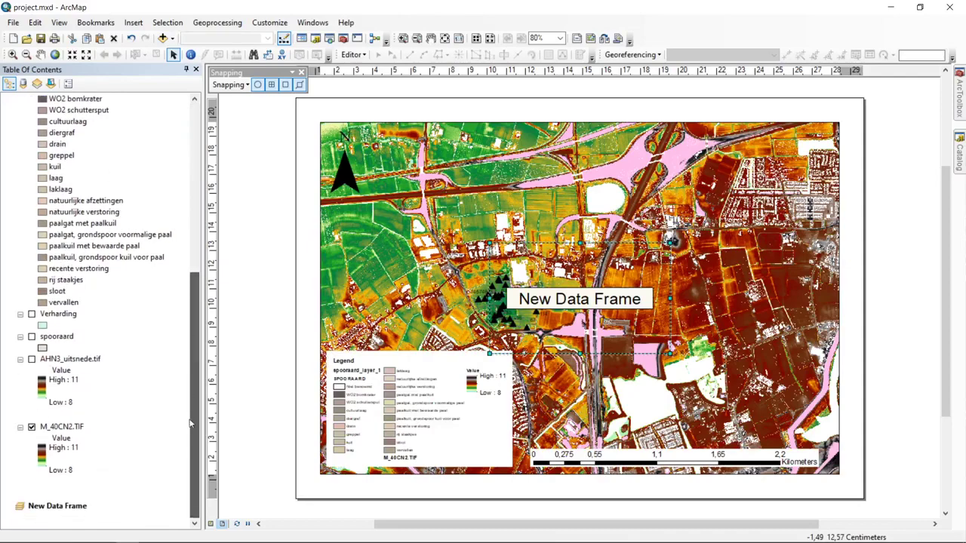
{"action": "double_click", "coordinate": [65, 511]}
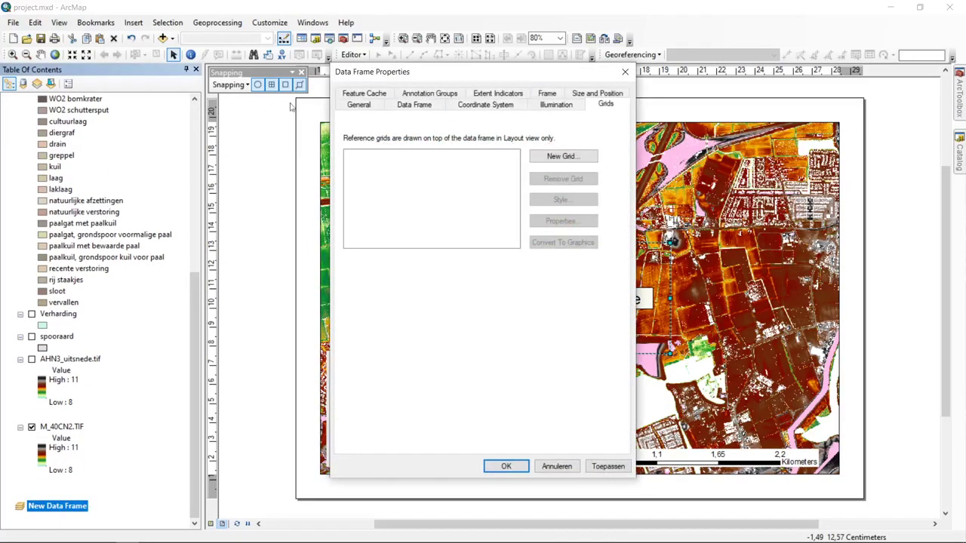
{"action": "left_click", "coordinate": [359, 105]}
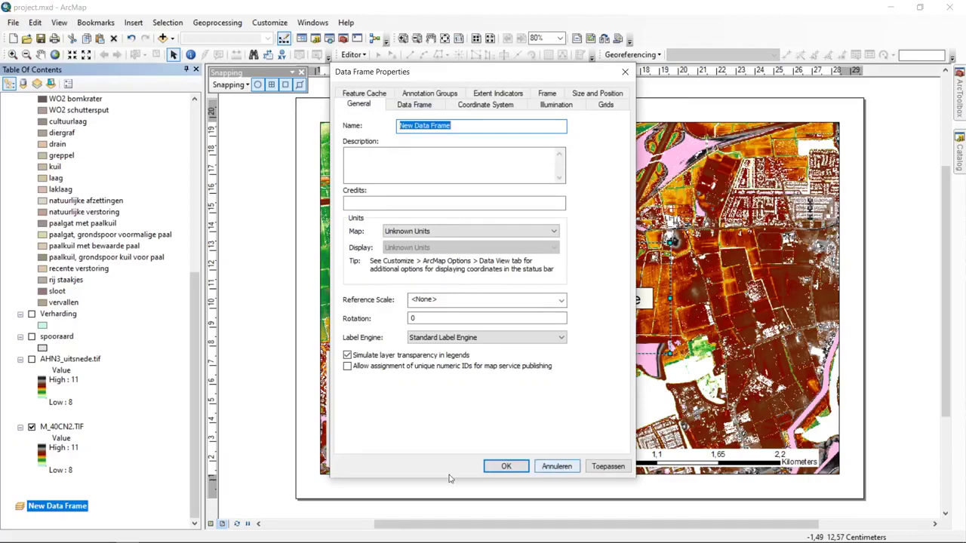
{"action": "type", "text": "inset"}
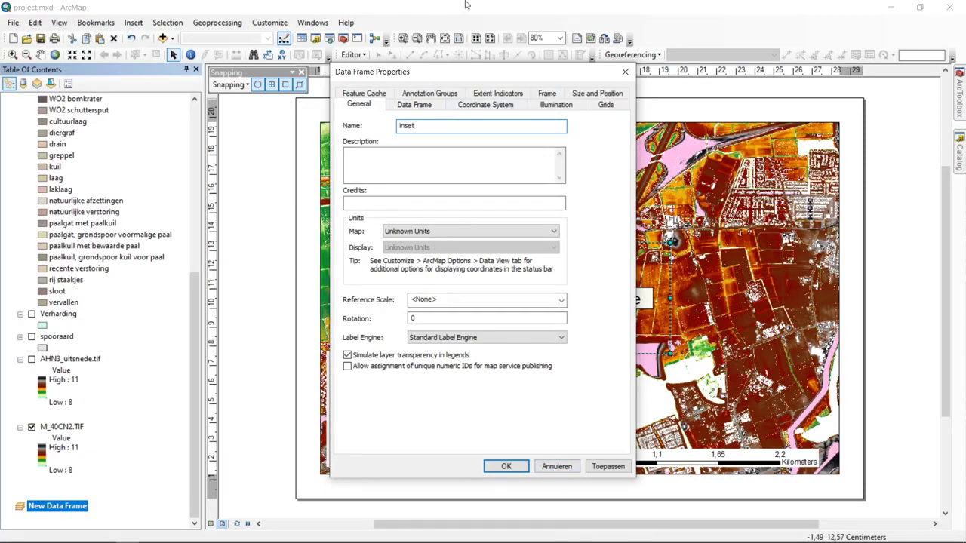
{"action": "left_click", "coordinate": [505, 467]}
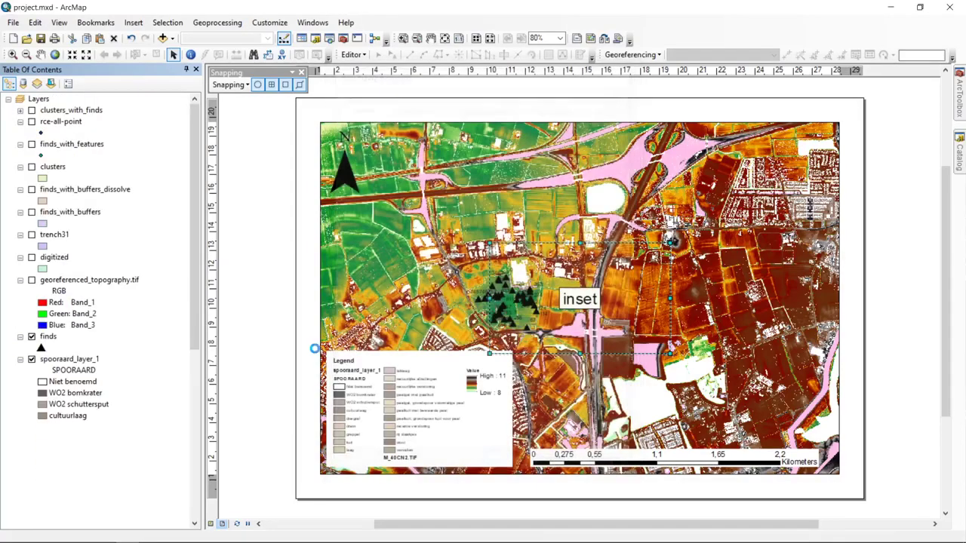
Step: Move the inset data frame to the upper-right part of the main map on the layout page
{"action": "left_click", "coordinate": [581, 301]}
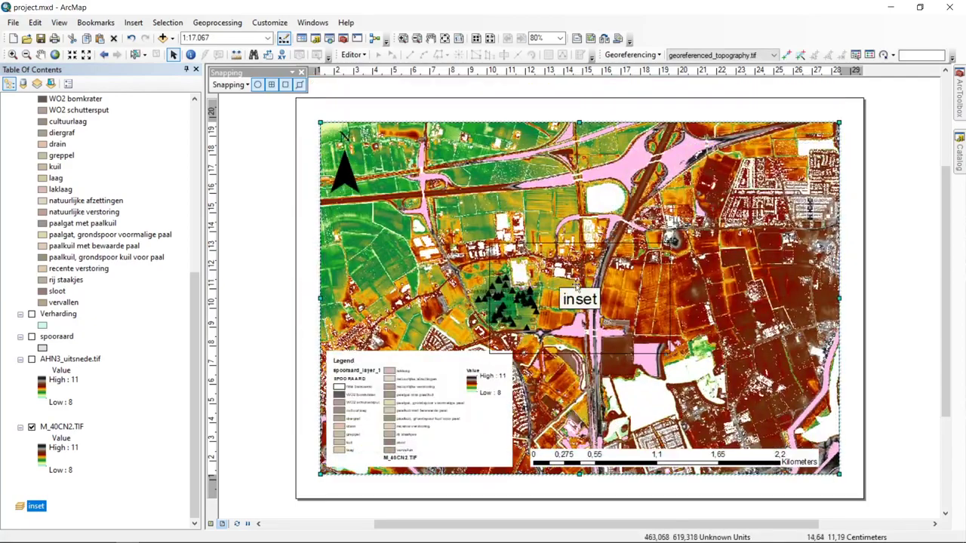
{"action": "left_click", "coordinate": [577, 289]}
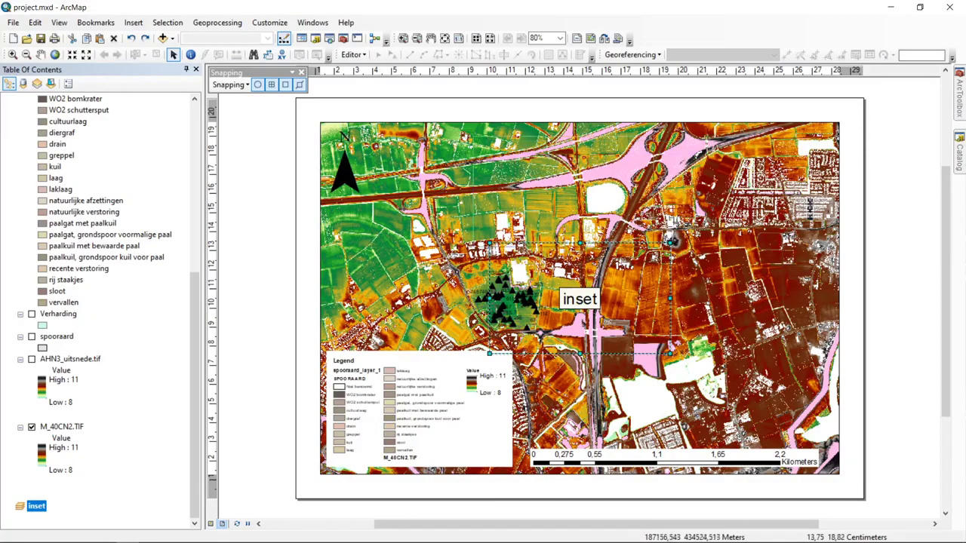
{"action": "left_click_drag", "start_coordinate": [610, 128], "coordinate": [636, 137]}
{"action": "left_click", "coordinate": [592, 130]}
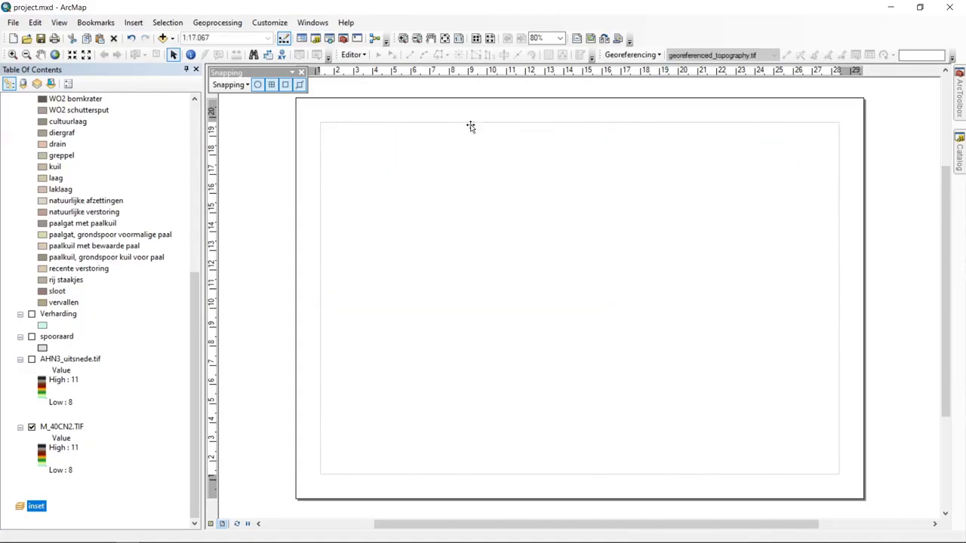
{"action": "left_click", "coordinate": [655, 136]}
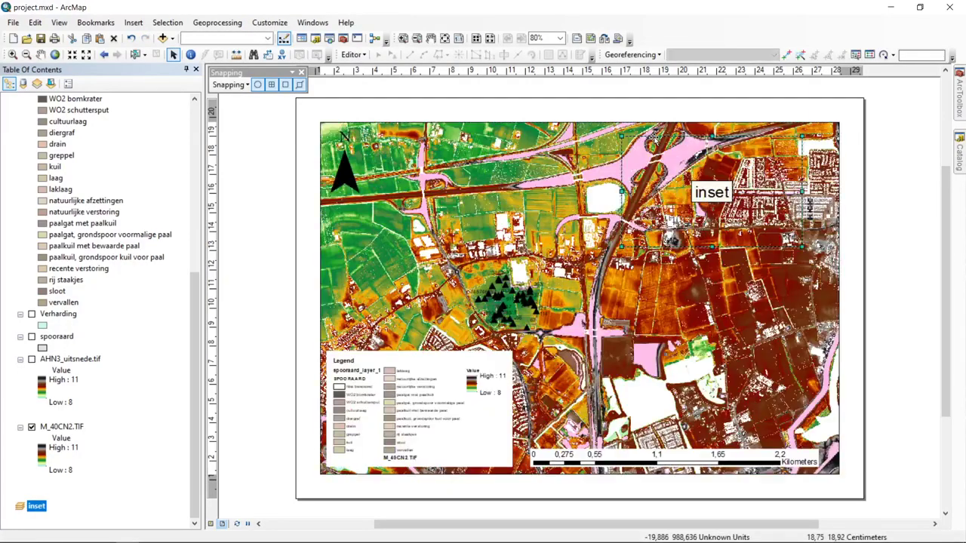
Step: Hide the M_40CN2.TIF layer and select the main data frame and the inset data frame in turn
{"action": "left_click", "coordinate": [31, 427]}
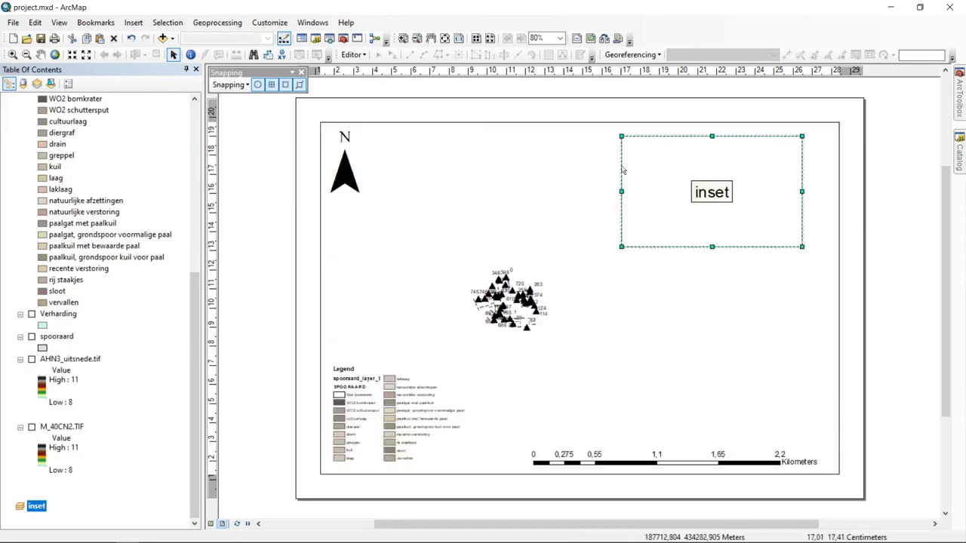
{"action": "left_click", "coordinate": [577, 126]}
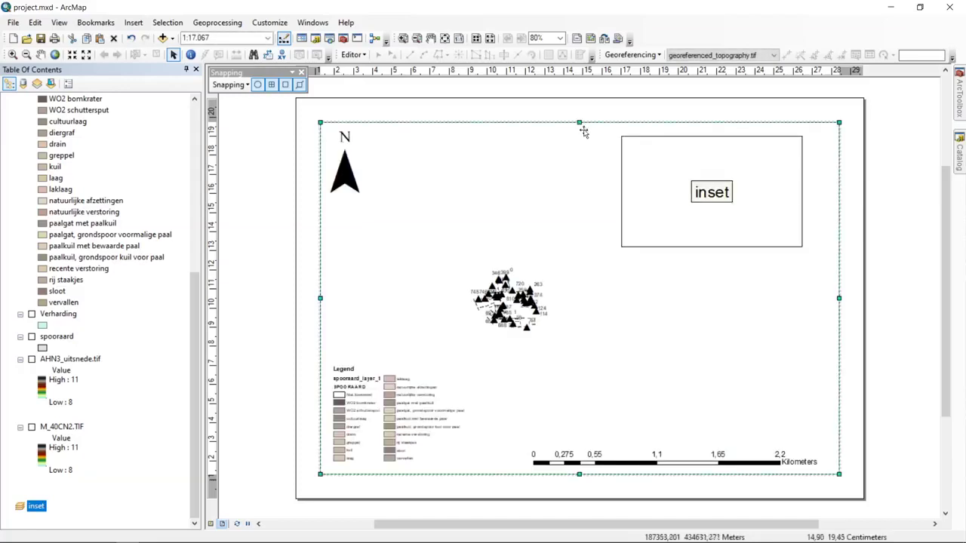
{"action": "left_click", "coordinate": [621, 159]}
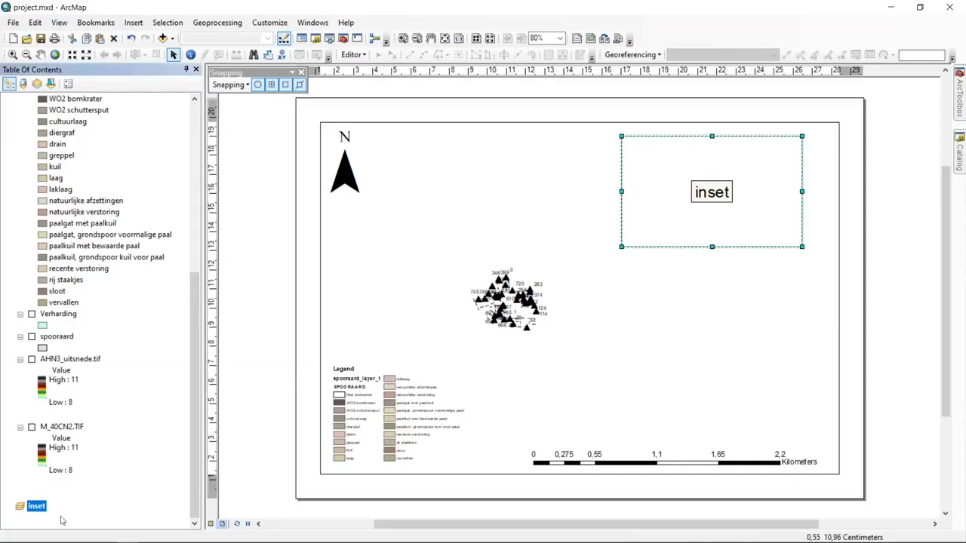
Step: Activate the Layers data frame and select its main map frame on the layout page
{"action": "left_click", "coordinate": [73, 430]}
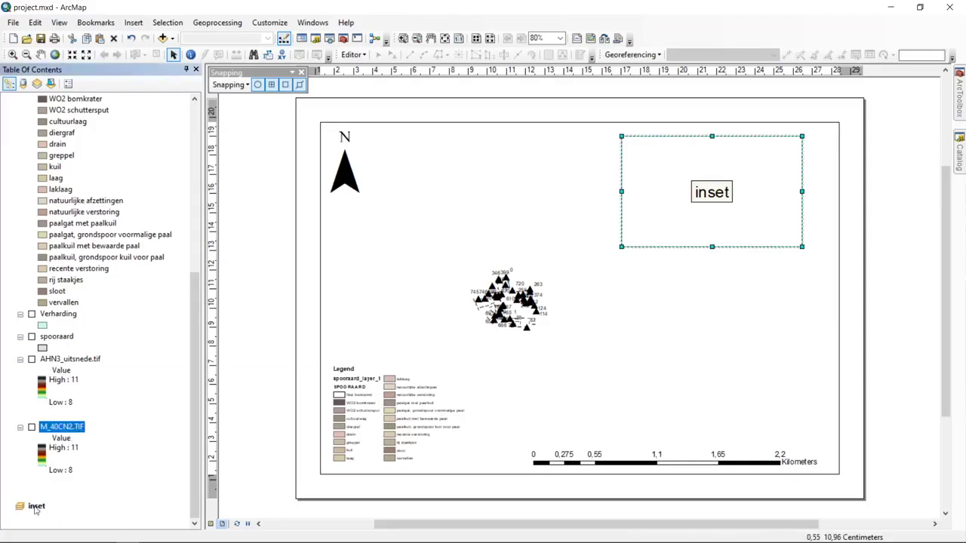
{"action": "left_click_drag", "start_coordinate": [195, 404], "coordinate": [185, 179]}
{"action": "left_click", "coordinate": [37, 99]}
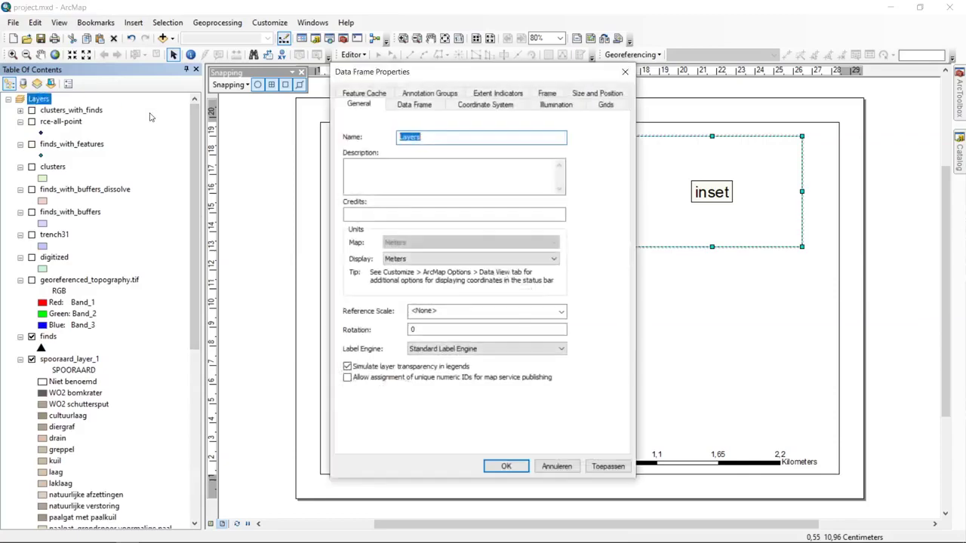
{"action": "left_click", "coordinate": [565, 465]}
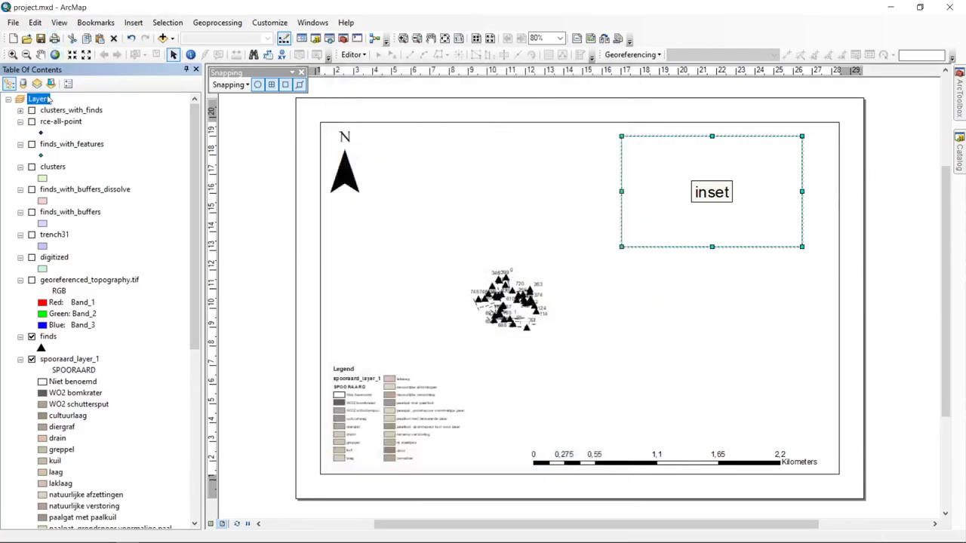
{"action": "right_click", "coordinate": [49, 98]}
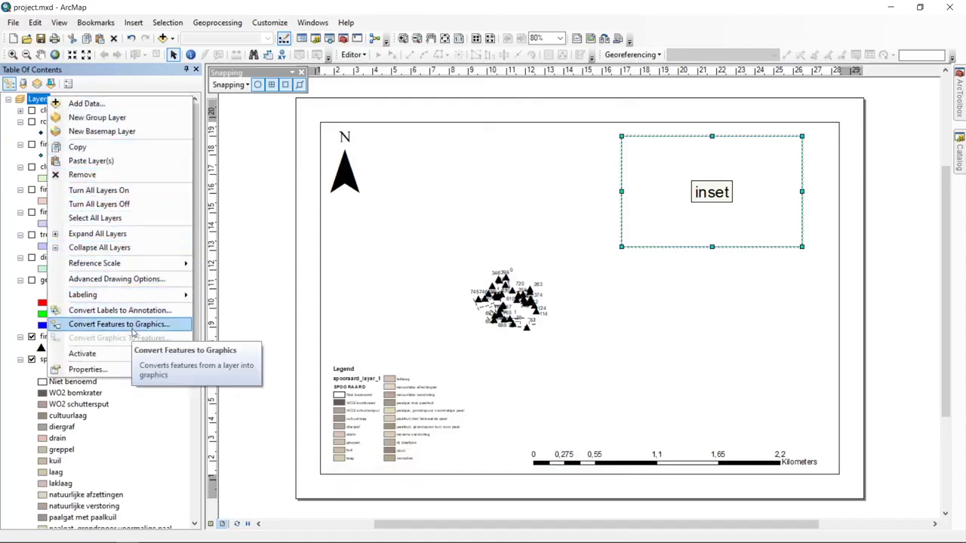
{"action": "left_click", "coordinate": [82, 353]}
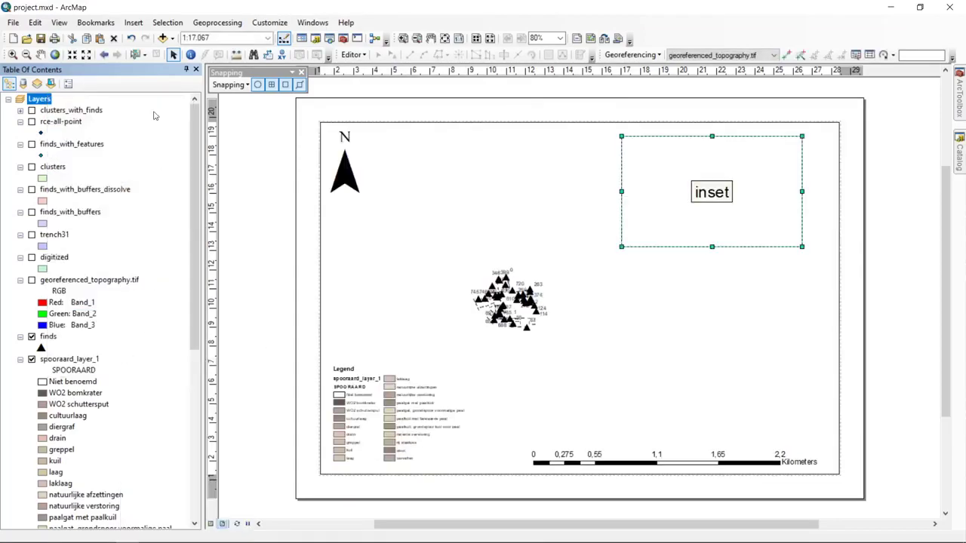
{"action": "left_click", "coordinate": [504, 125]}
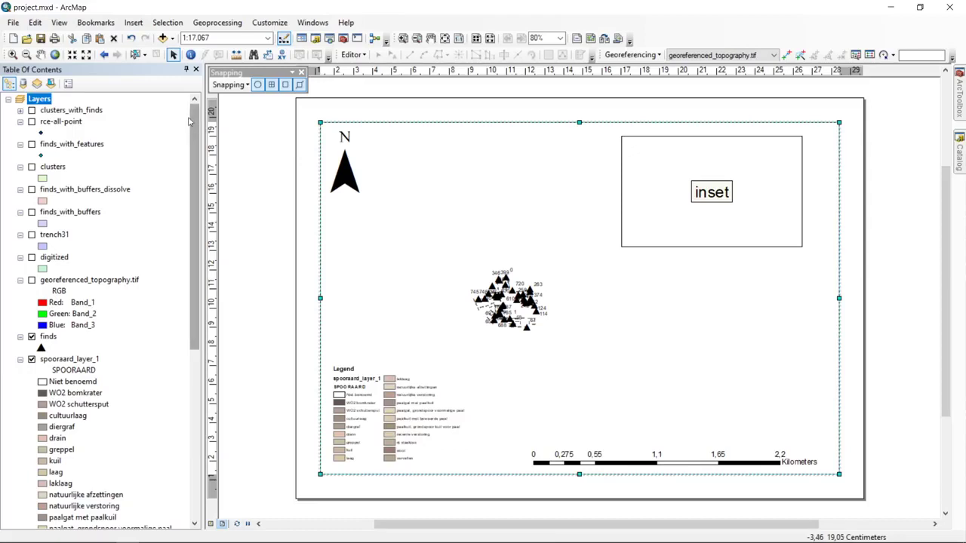
{"action": "left_click_drag", "start_coordinate": [192, 138], "coordinate": [193, 96]}
Step: Move the inset data frame closer to the main map's upper-right corner and enlarge it slightly toward the lower left
{"action": "left_click", "coordinate": [702, 141]}
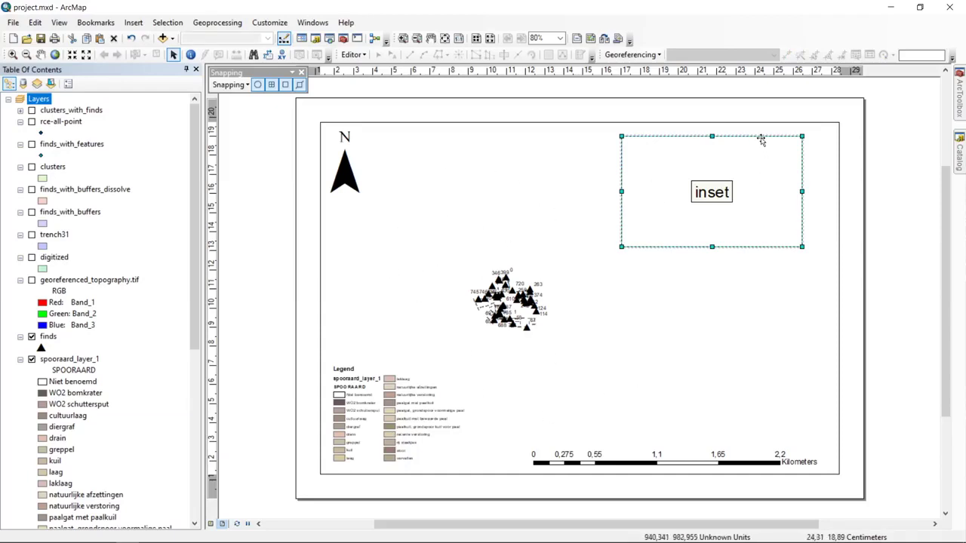
{"action": "left_click_drag", "start_coordinate": [764, 138], "coordinate": [791, 134]}
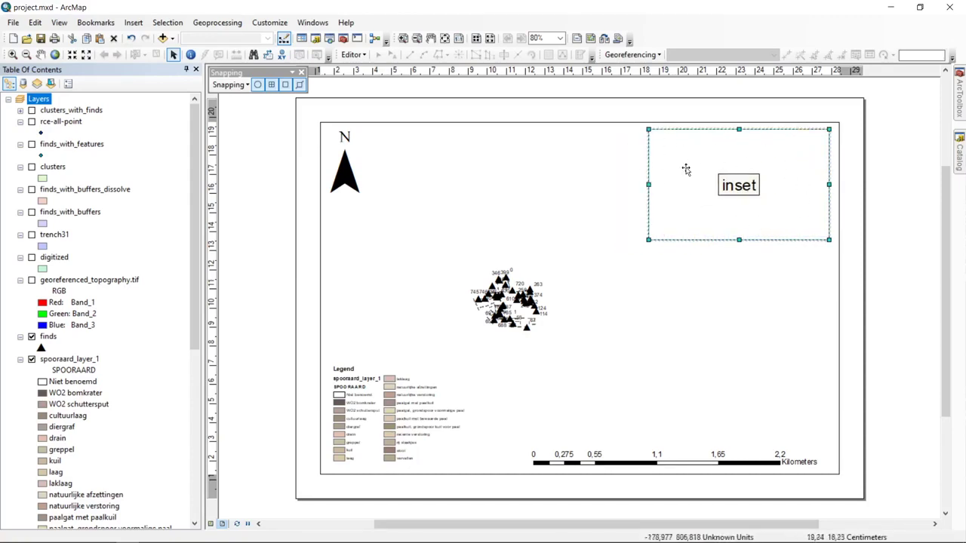
{"action": "left_click_drag", "start_coordinate": [647, 239], "coordinate": [638, 254]}
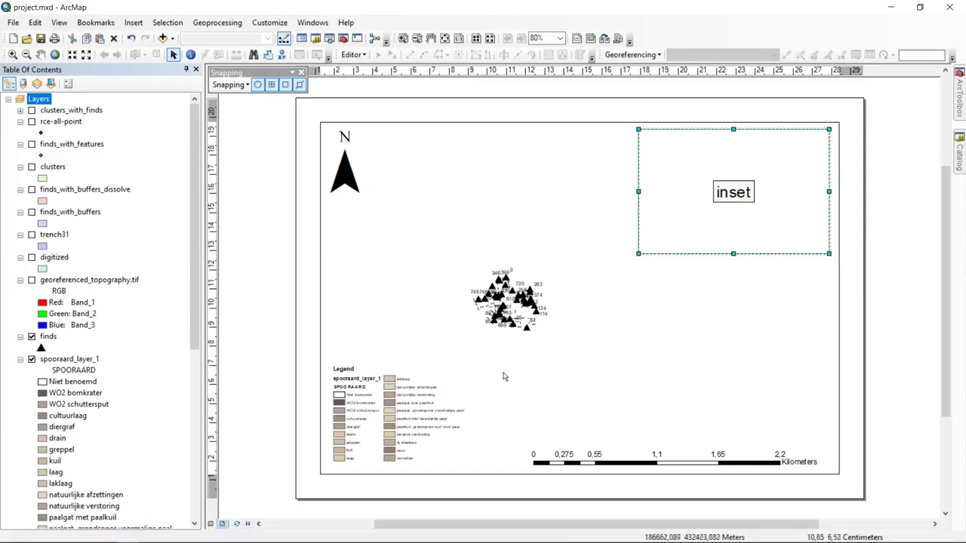
Step: Zoom the main data frame in on the area covered by the finds and the trenches
{"action": "left_click", "coordinate": [460, 125]}
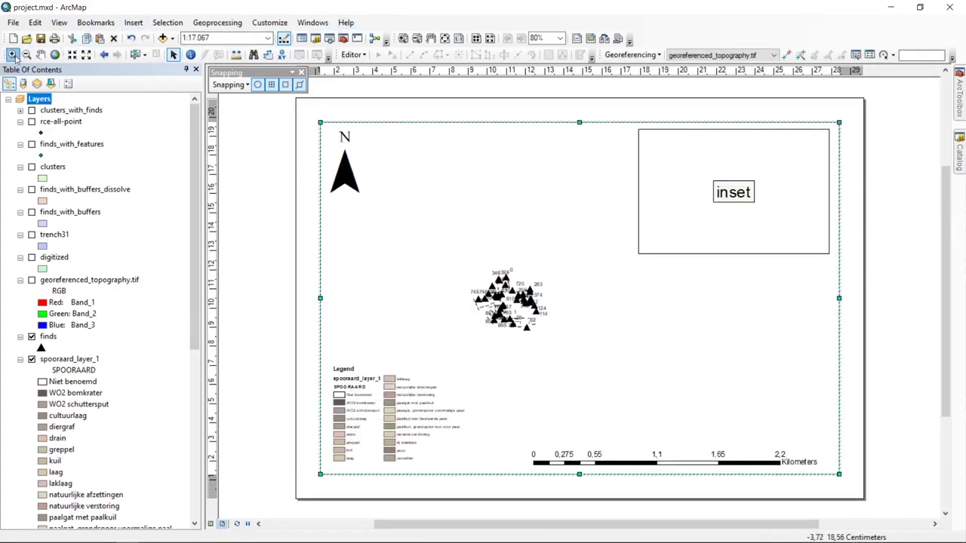
{"action": "left_click", "coordinate": [13, 56]}
{"action": "left_click_drag", "start_coordinate": [475, 270], "coordinate": [544, 338]}
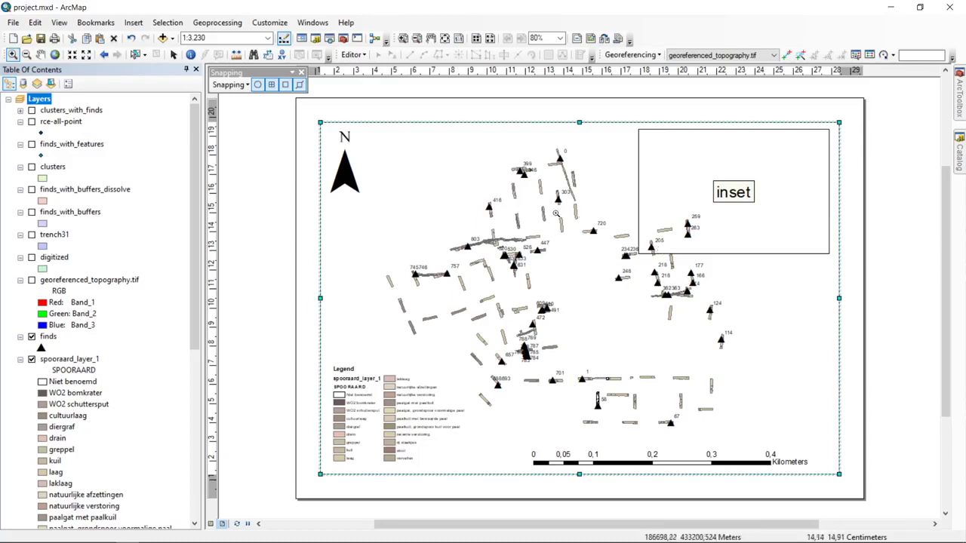
Step: Show the trench31 layer and hide the spooraard_layer_1 and finds layers in the main data frame
{"action": "left_click", "coordinate": [144, 54]}
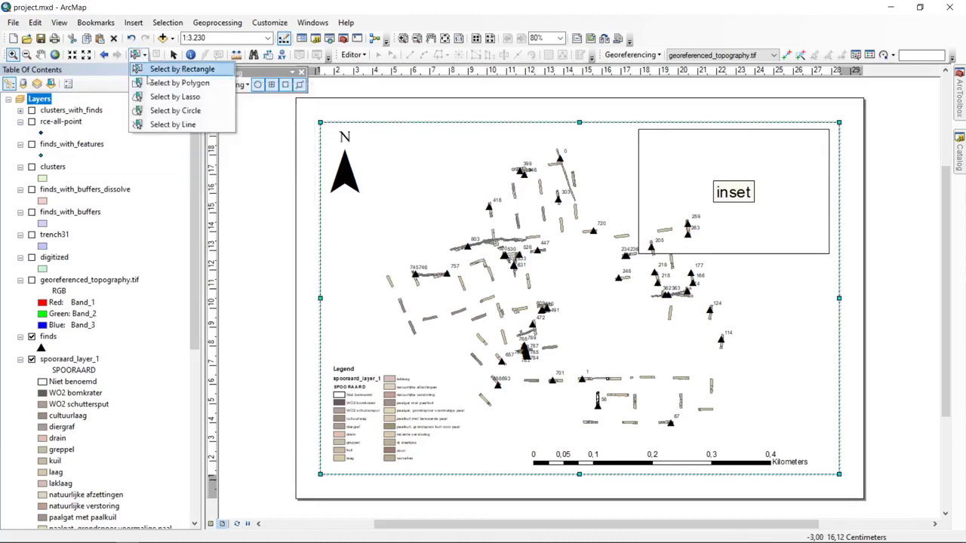
{"action": "left_click", "coordinate": [76, 360]}
{"action": "right_click", "coordinate": [77, 360]}
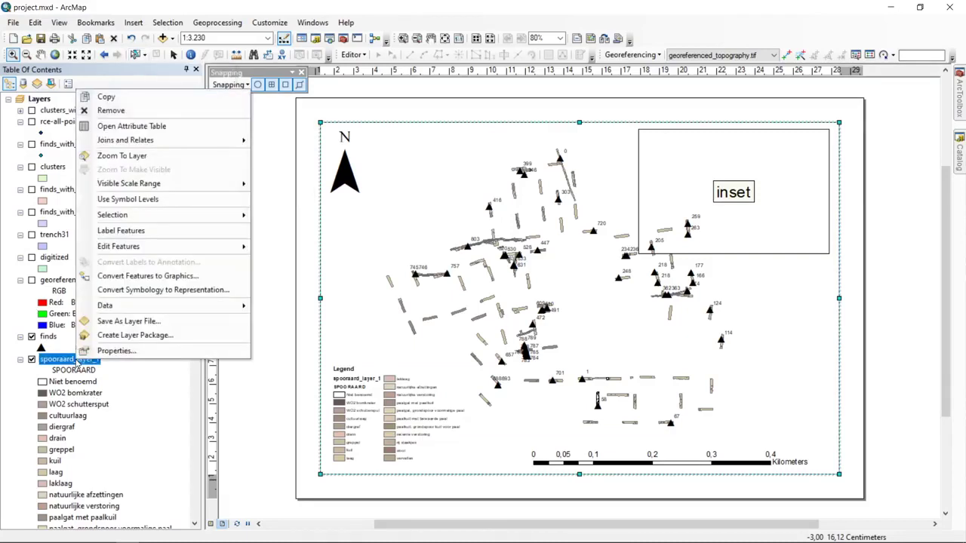
{"action": "left_click", "coordinate": [32, 237]}
{"action": "left_click", "coordinate": [31, 234]}
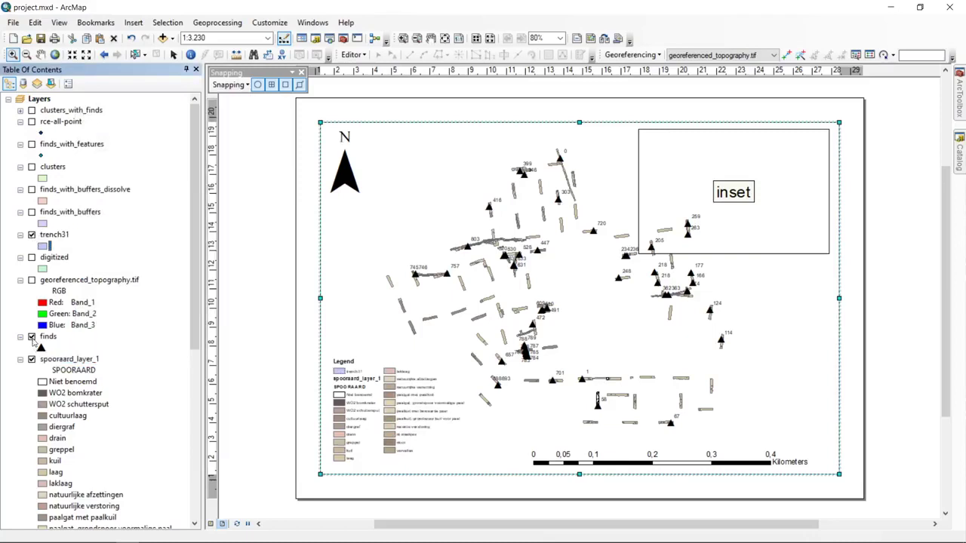
{"action": "left_click", "coordinate": [31, 360]}
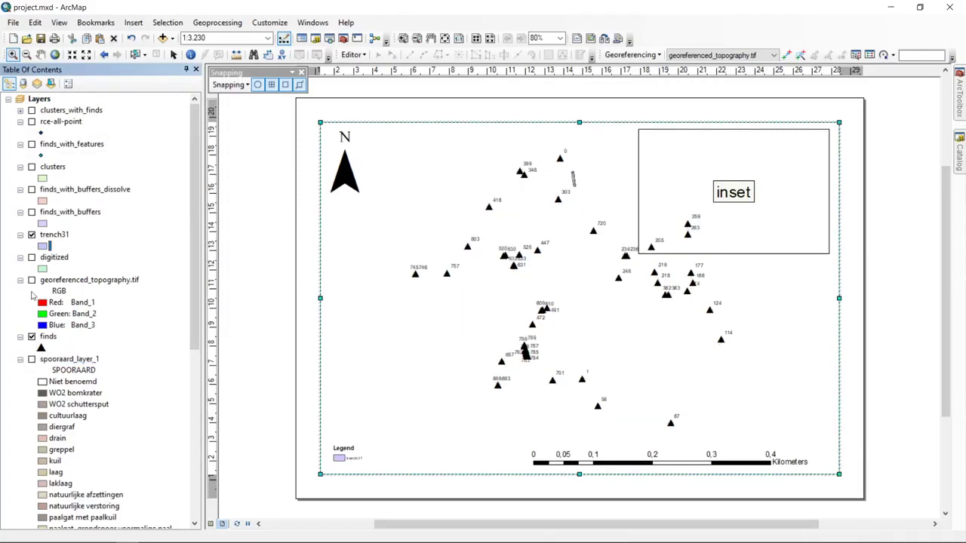
{"action": "left_click", "coordinate": [32, 337]}
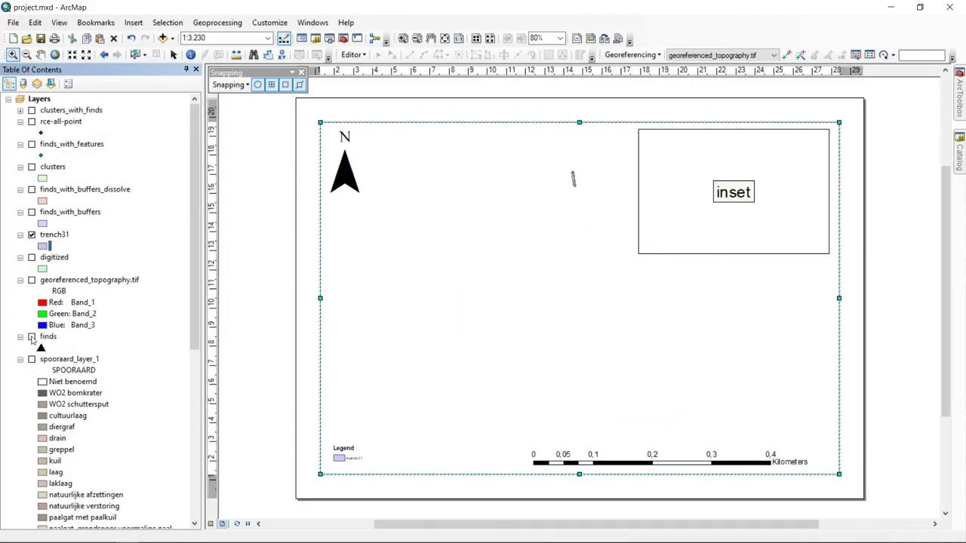
Step: Frame the trench31 polygons in the main data frame at 1:200, positioned clear of the inset frame
{"action": "left_click_drag", "start_coordinate": [562, 162], "coordinate": [615, 372]}
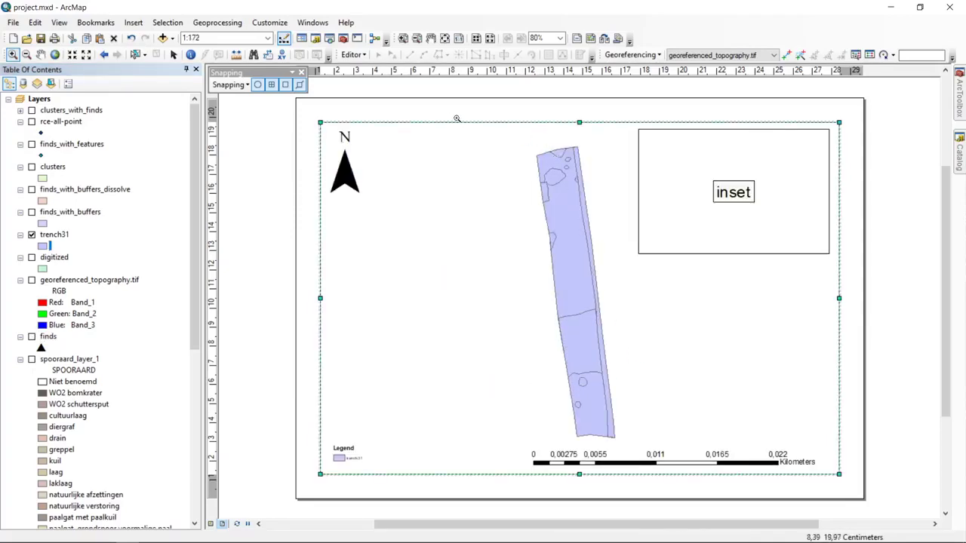
{"action": "left_click", "coordinate": [87, 55]}
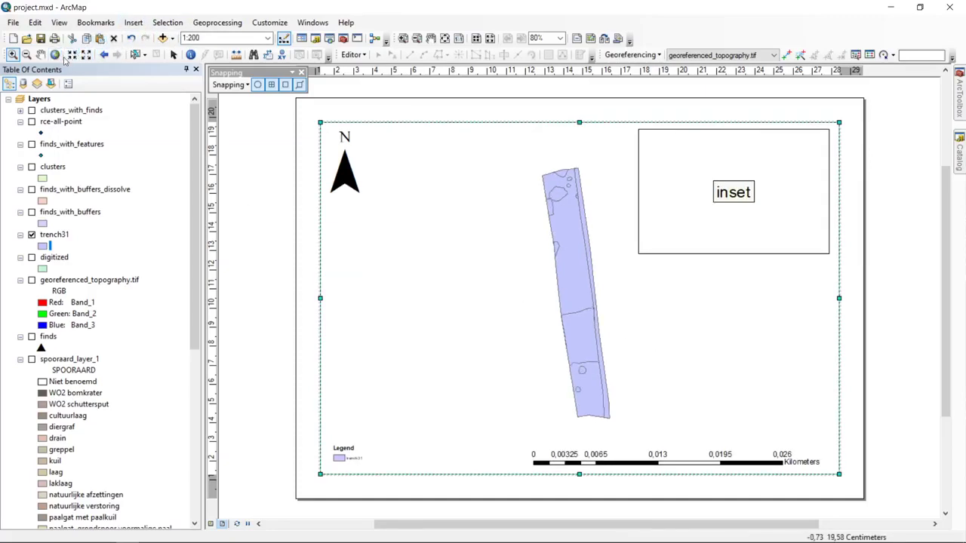
{"action": "left_click", "coordinate": [40, 54]}
{"action": "left_click_drag", "start_coordinate": [577, 245], "coordinate": [520, 222]}
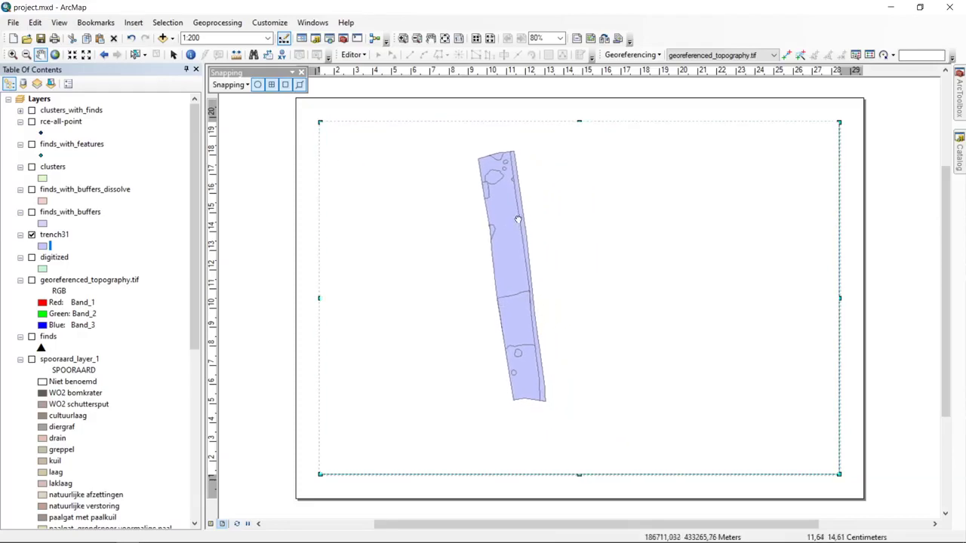
Step: Symbolize the trench31 layer by unique values of the SPOORAARD field with a muted brown color ramp, adding all values
{"action": "right_click", "coordinate": [49, 237]}
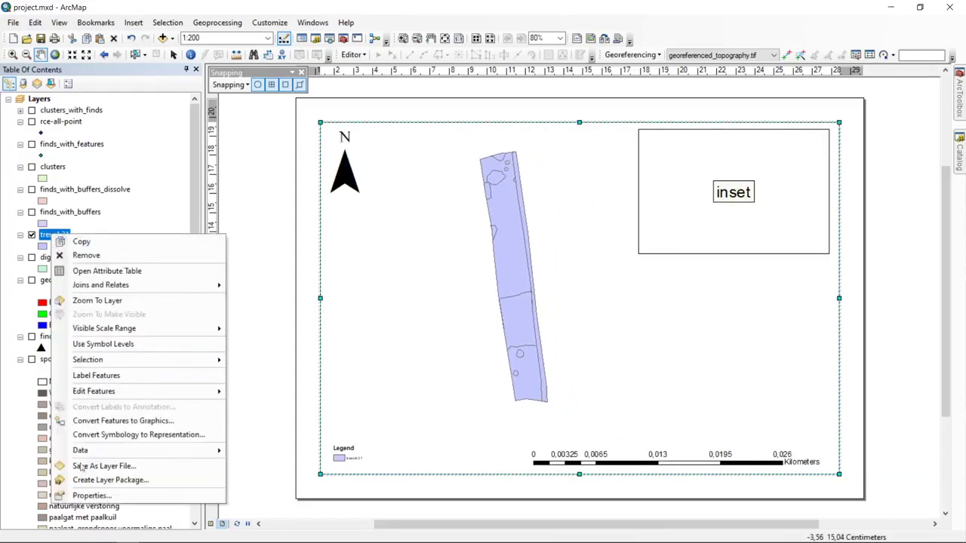
{"action": "left_click", "coordinate": [113, 495]}
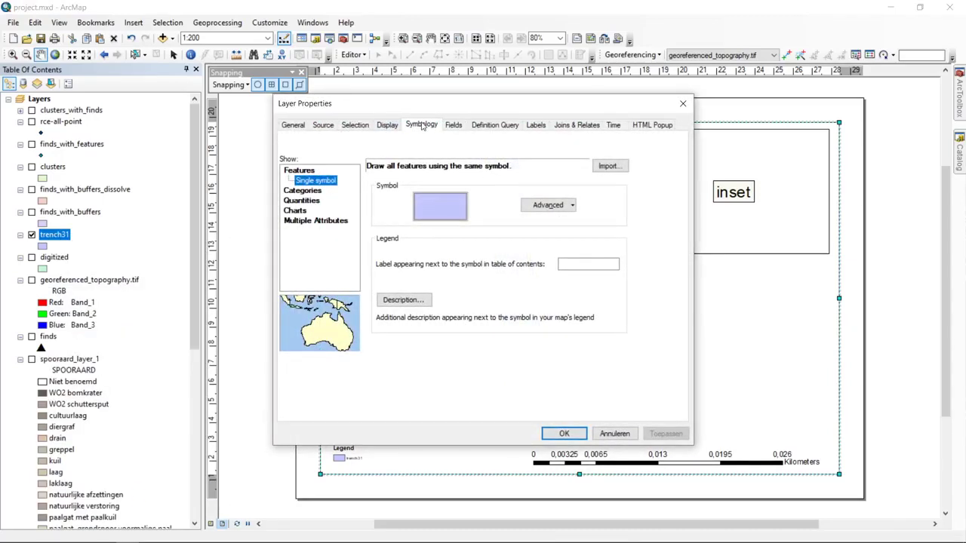
{"action": "left_click", "coordinate": [315, 190]}
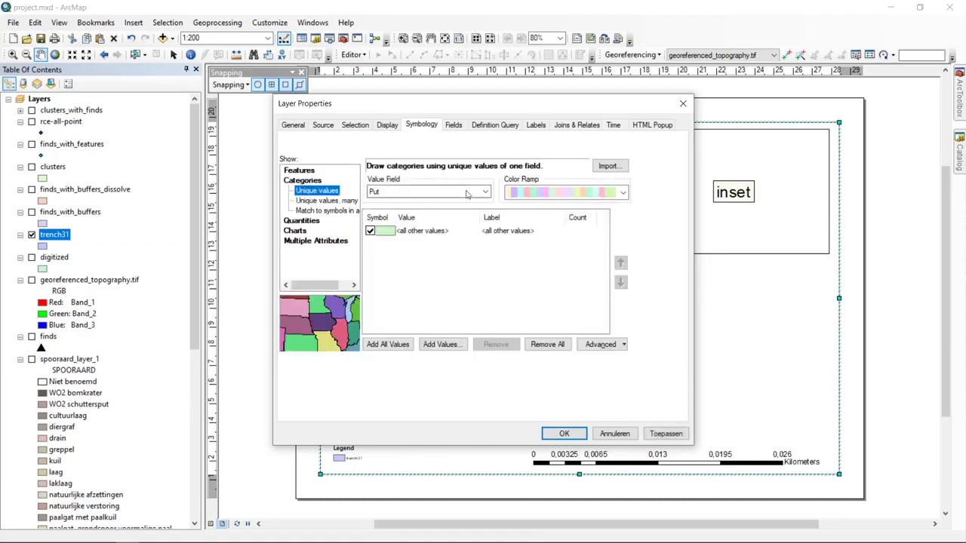
{"action": "left_click", "coordinate": [485, 191]}
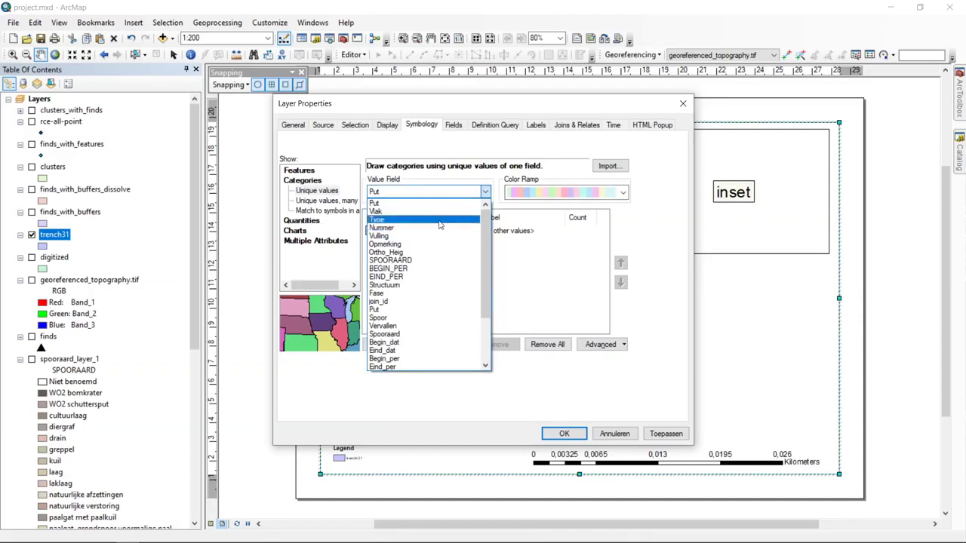
{"action": "left_click", "coordinate": [444, 260]}
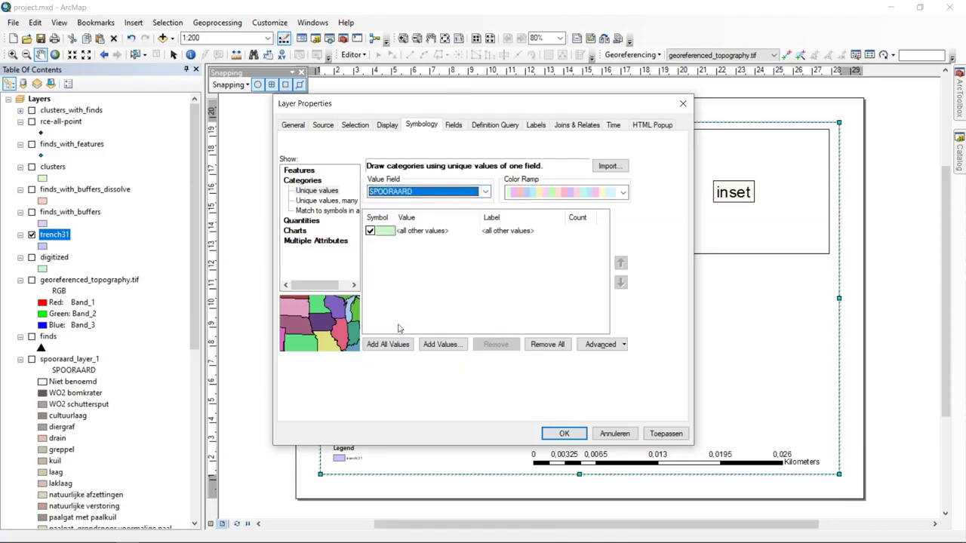
{"action": "left_click", "coordinate": [623, 193]}
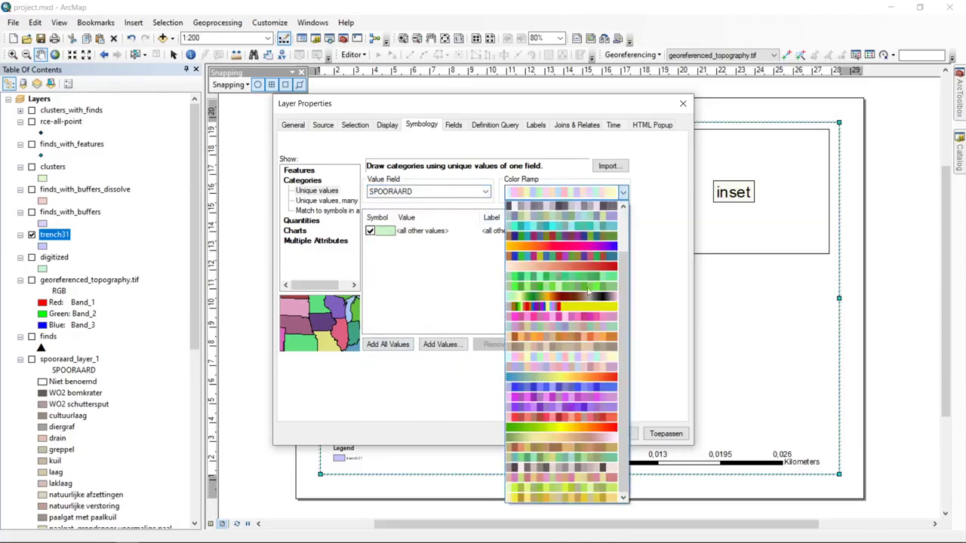
{"action": "left_click", "coordinate": [591, 348]}
{"action": "left_click", "coordinate": [405, 344]}
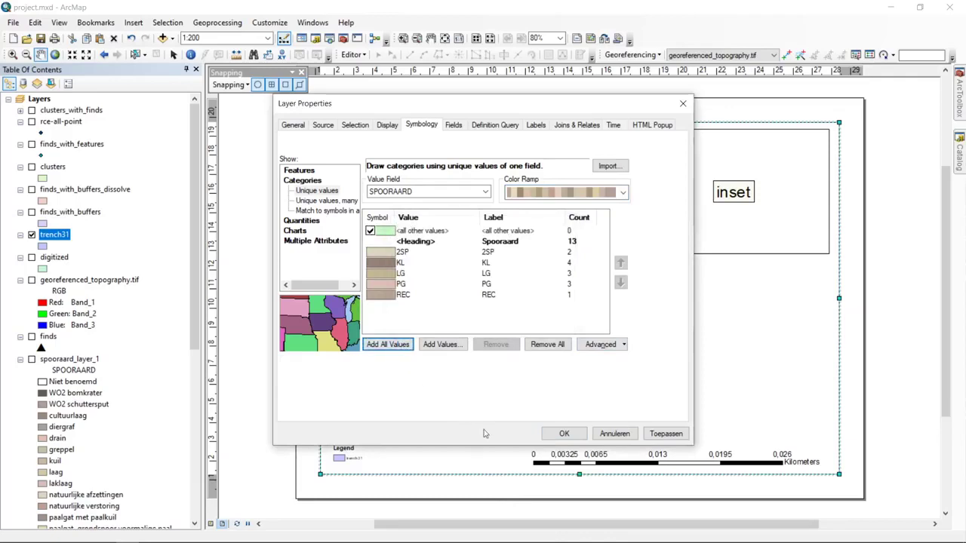
{"action": "left_click", "coordinate": [558, 433]}
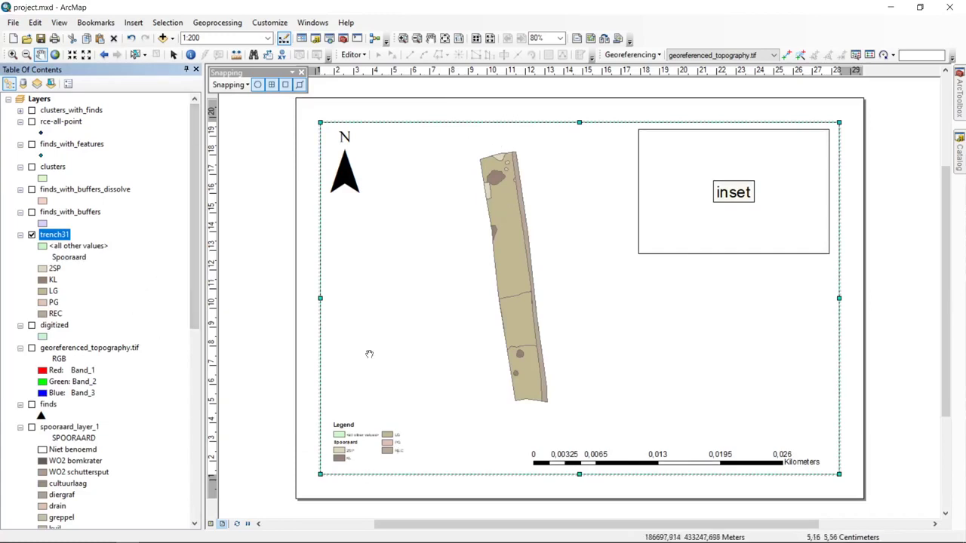
Step: Examine the SPOORAARD values in the trench31 attribute table, and close the table
{"action": "right_click", "coordinate": [68, 235]}
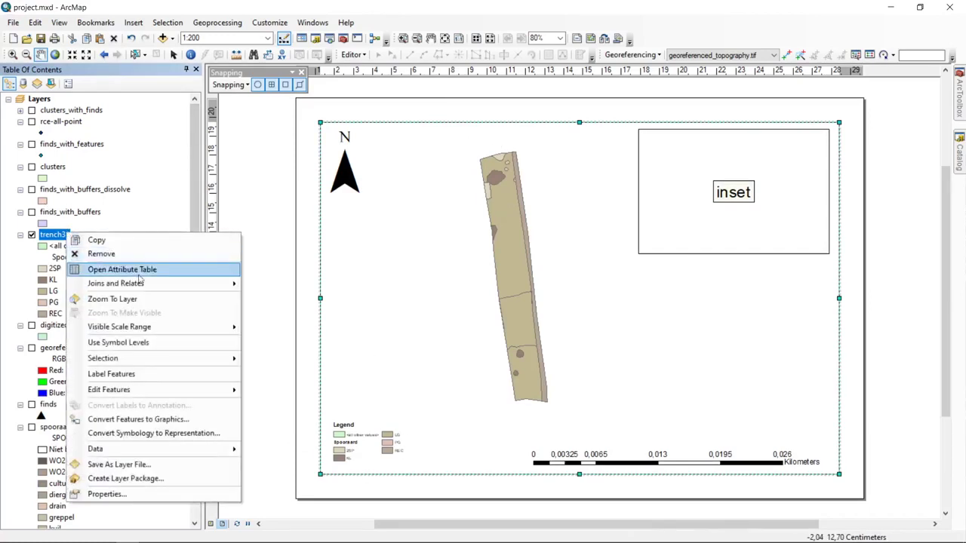
{"action": "left_click", "coordinate": [145, 269]}
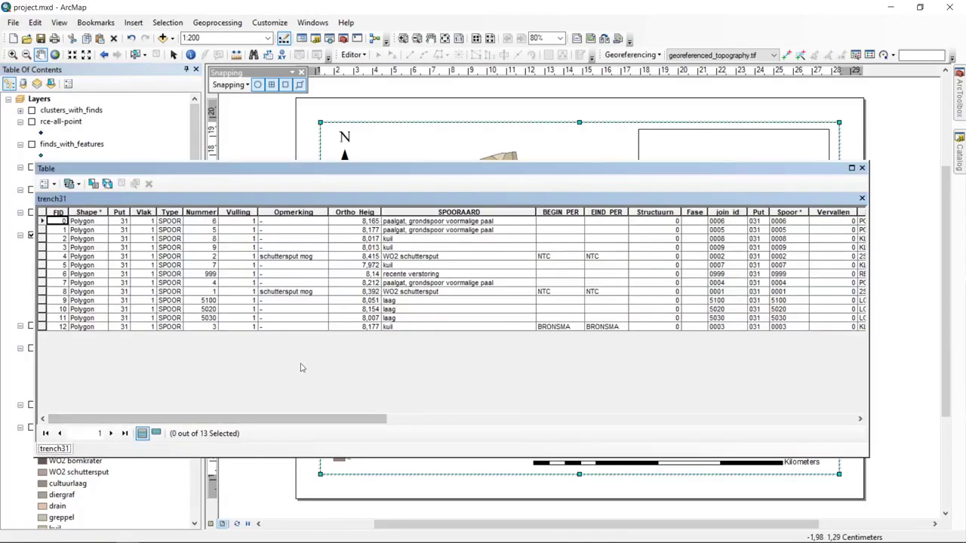
{"action": "left_click_drag", "start_coordinate": [268, 417], "coordinate": [462, 237]}
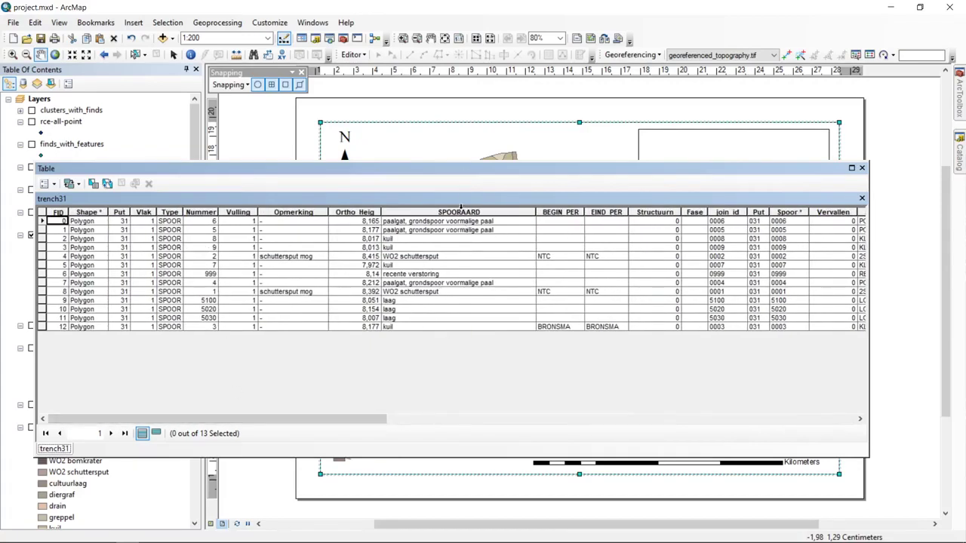
{"action": "left_click", "coordinate": [862, 168]}
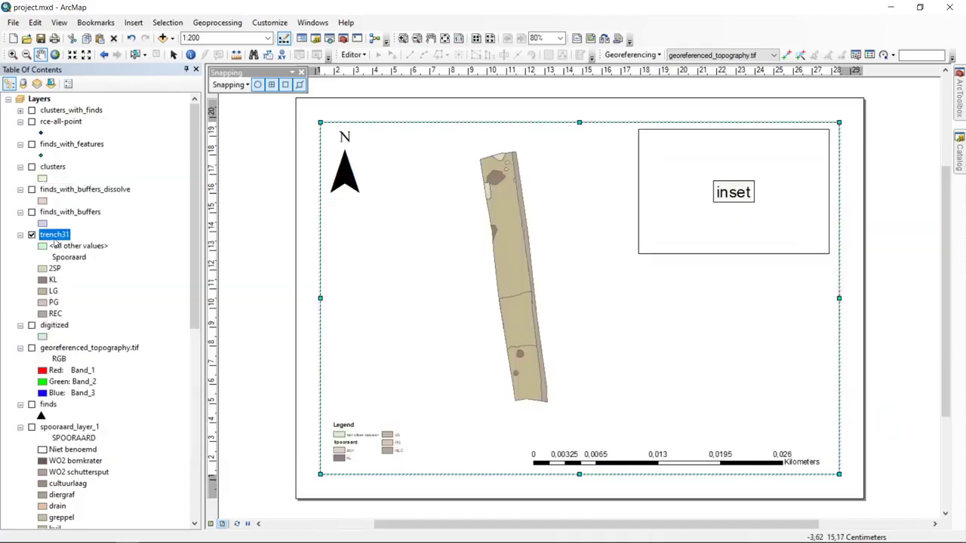
Step: Label the trench31 features with the SPOORAARD field, labelling all features the same way
{"action": "right_click", "coordinate": [55, 239]}
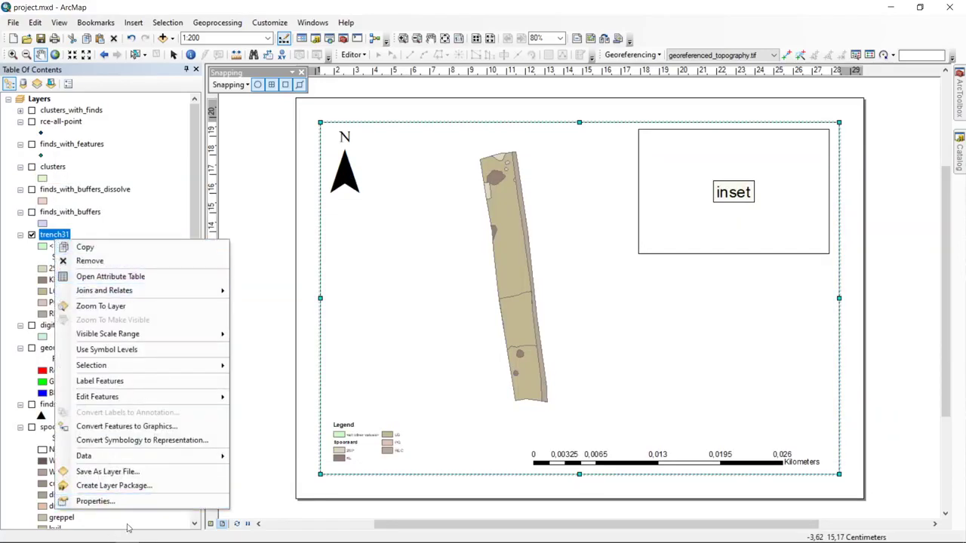
{"action": "left_click", "coordinate": [151, 503]}
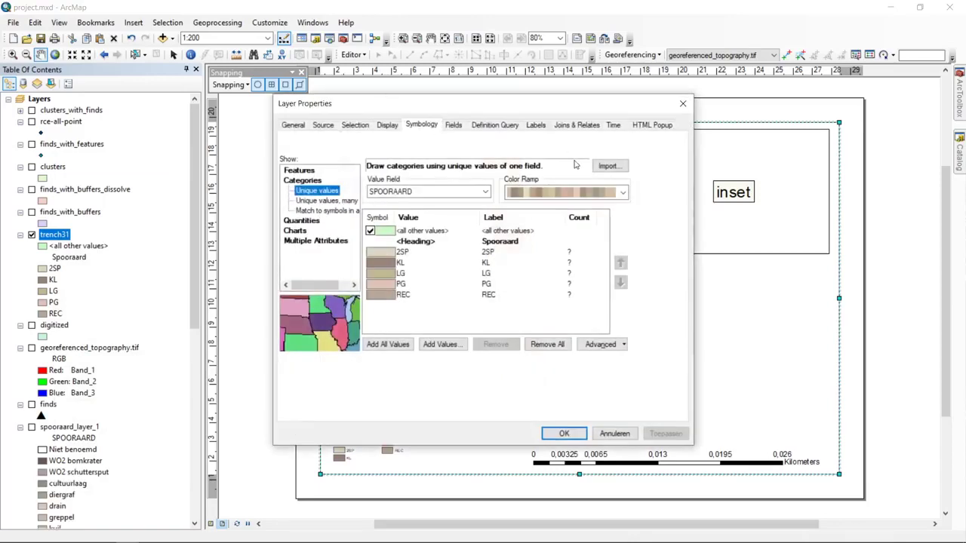
{"action": "left_click", "coordinate": [536, 126]}
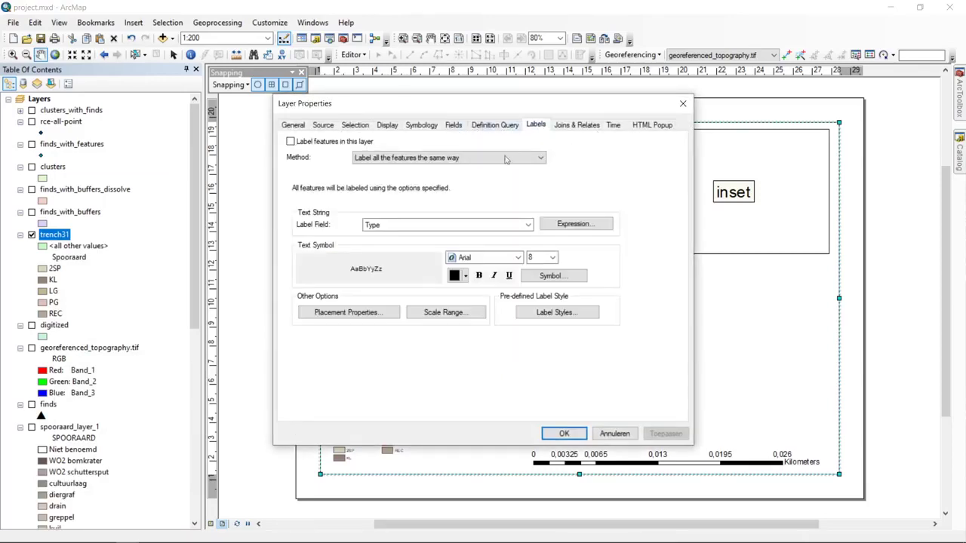
{"action": "left_click", "coordinate": [527, 225]}
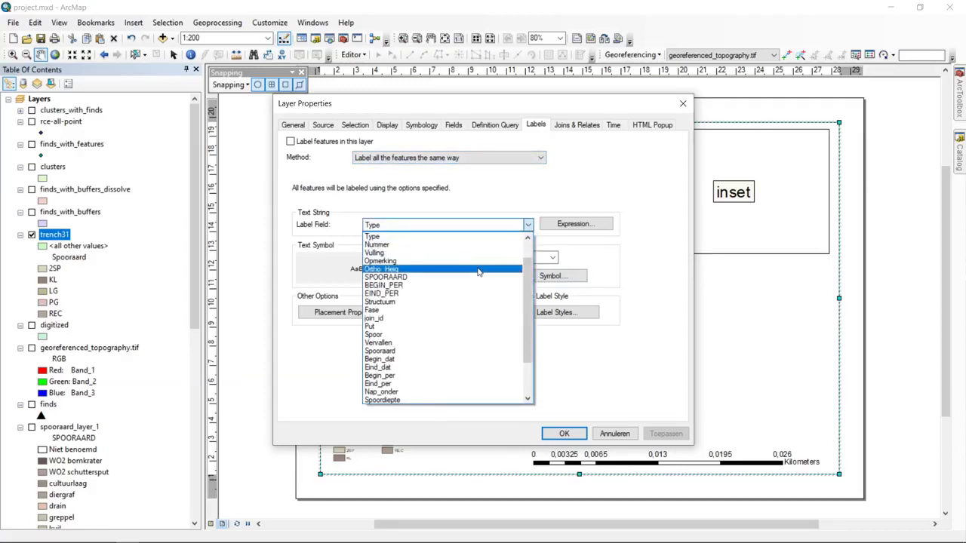
{"action": "left_click", "coordinate": [440, 278]}
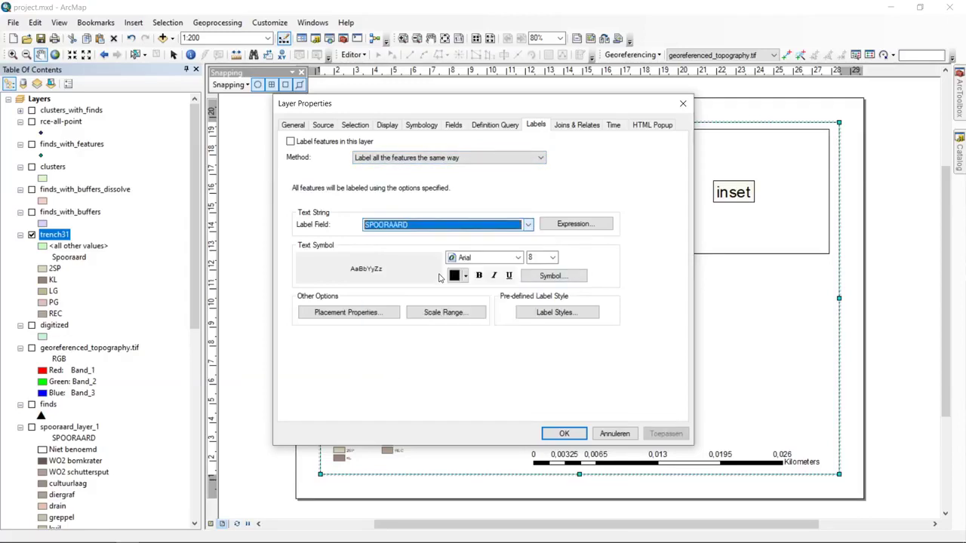
{"action": "left_click", "coordinate": [312, 142]}
{"action": "left_click", "coordinate": [558, 429]}
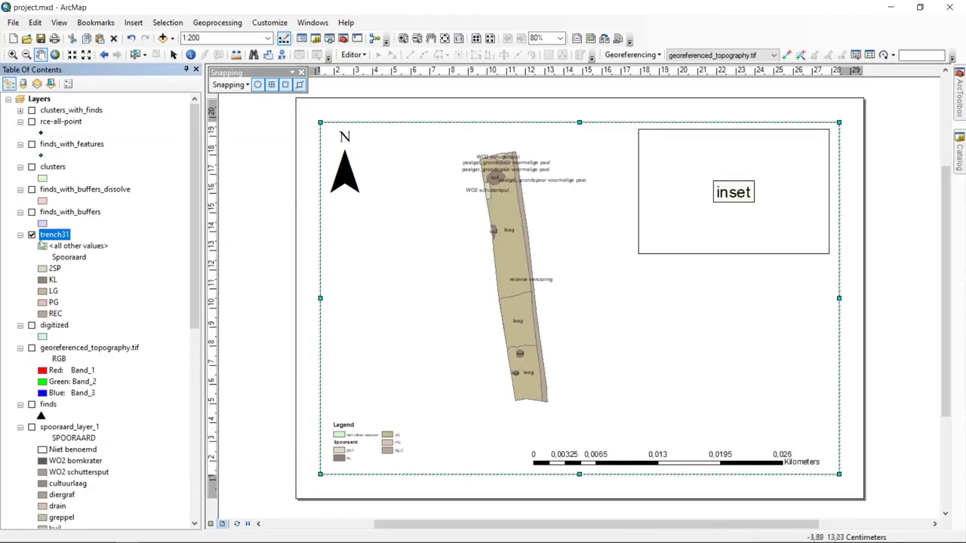
Step: Turn off labelling for the trench31 layer in its layer properties
{"action": "right_click", "coordinate": [67, 239]}
{"action": "left_click", "coordinate": [151, 500]}
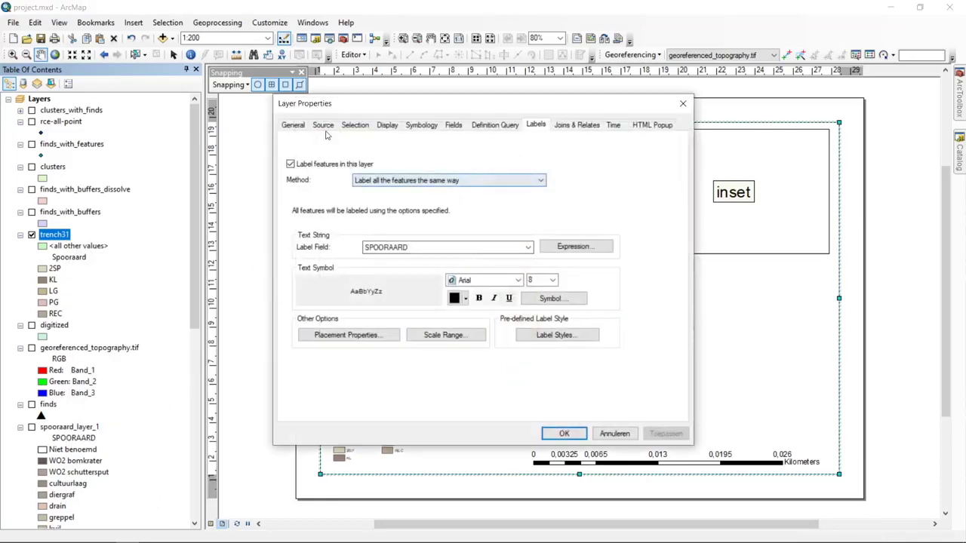
{"action": "left_click", "coordinate": [339, 164]}
Step: Try the Spooraard field as the value field for trench31's unique-value symbology, adding all its values
{"action": "left_click", "coordinate": [497, 126]}
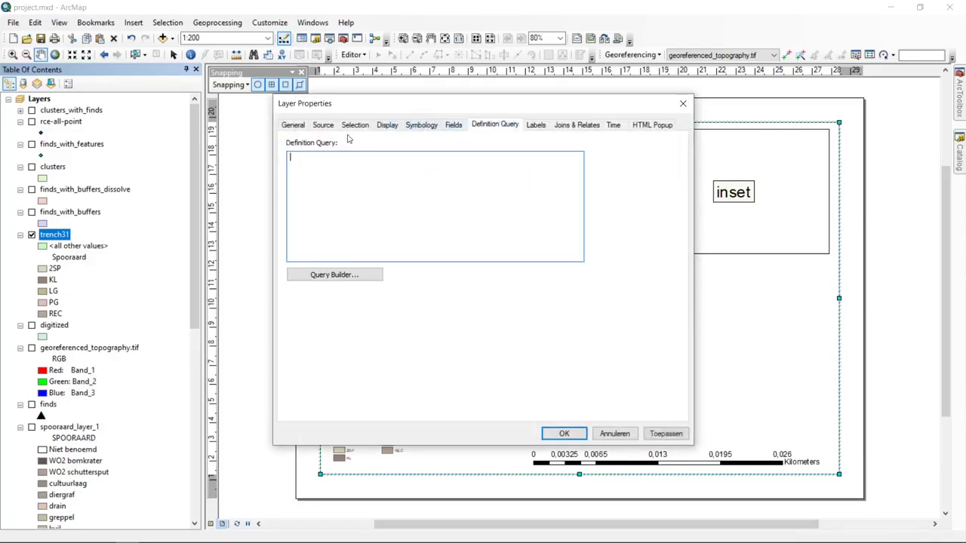
{"action": "left_click", "coordinate": [421, 126]}
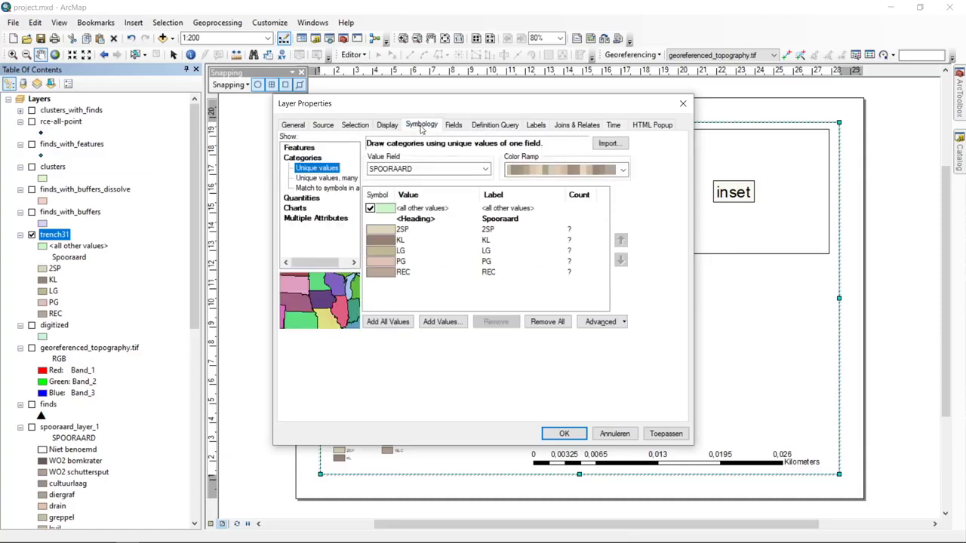
{"action": "left_click", "coordinate": [474, 170]}
{"action": "left_click", "coordinate": [414, 255]}
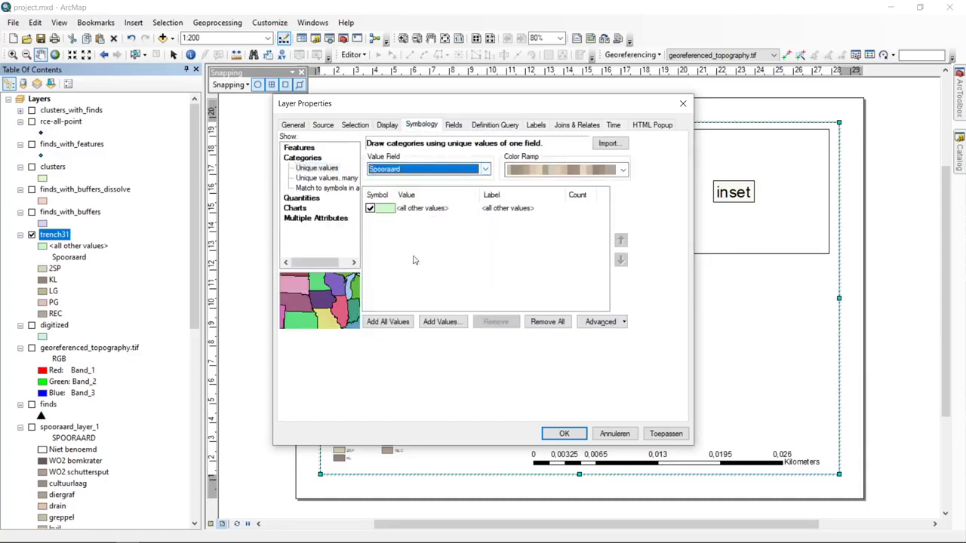
{"action": "left_click", "coordinate": [386, 323]}
Step: Switch the trench31 value field back to SPOORAARD and add all its values
{"action": "left_click", "coordinate": [479, 175]}
{"action": "scroll", "coordinate": [423, 208], "scroll_direction": "up", "scroll_amount": 2}
{"action": "left_click", "coordinate": [421, 226]}
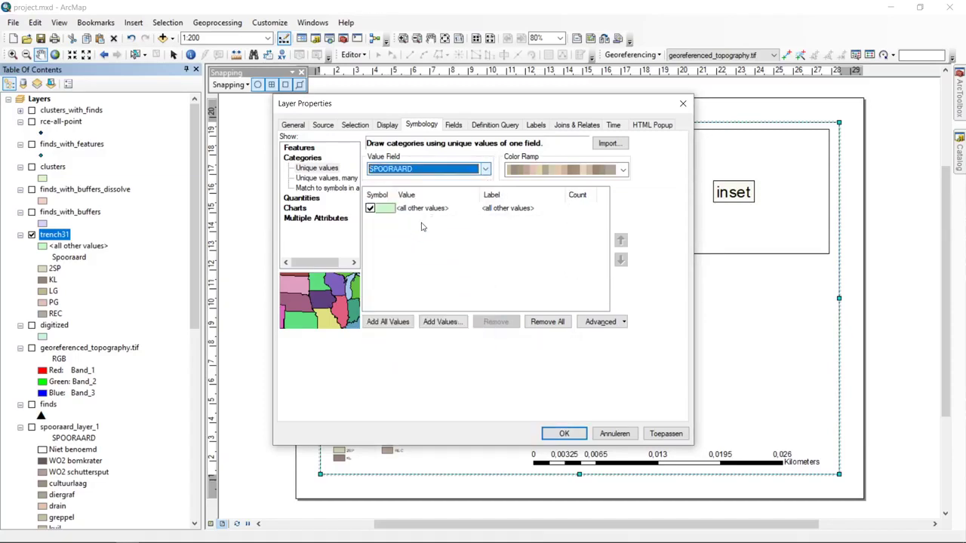
{"action": "left_click", "coordinate": [387, 322]}
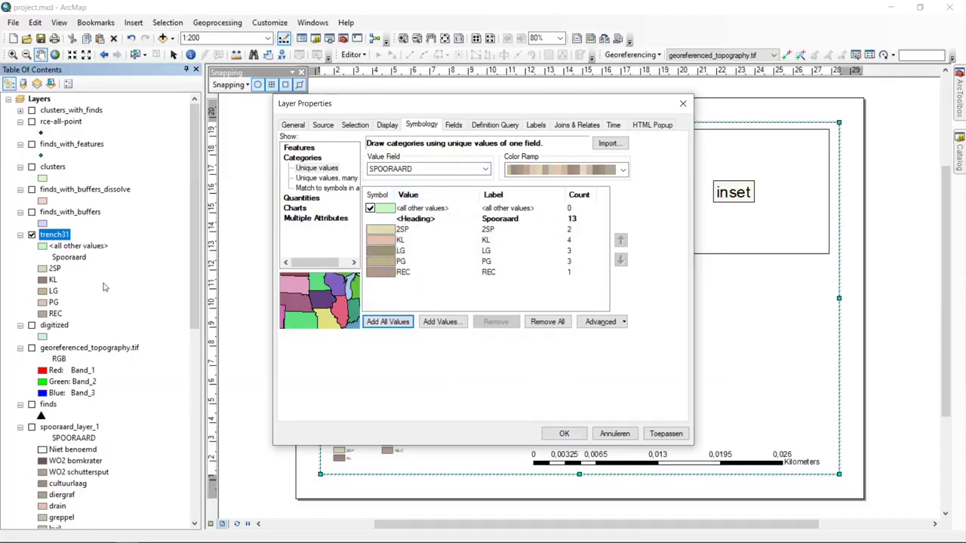
Step: Look through the available value fields and try trench31's Spooraard field once more with all its values
{"action": "left_click", "coordinate": [486, 169]}
{"action": "scroll", "coordinate": [480, 187], "scroll_direction": "up", "scroll_amount": 2}
{"action": "scroll", "coordinate": [481, 187], "scroll_direction": "up", "scroll_amount": 2}
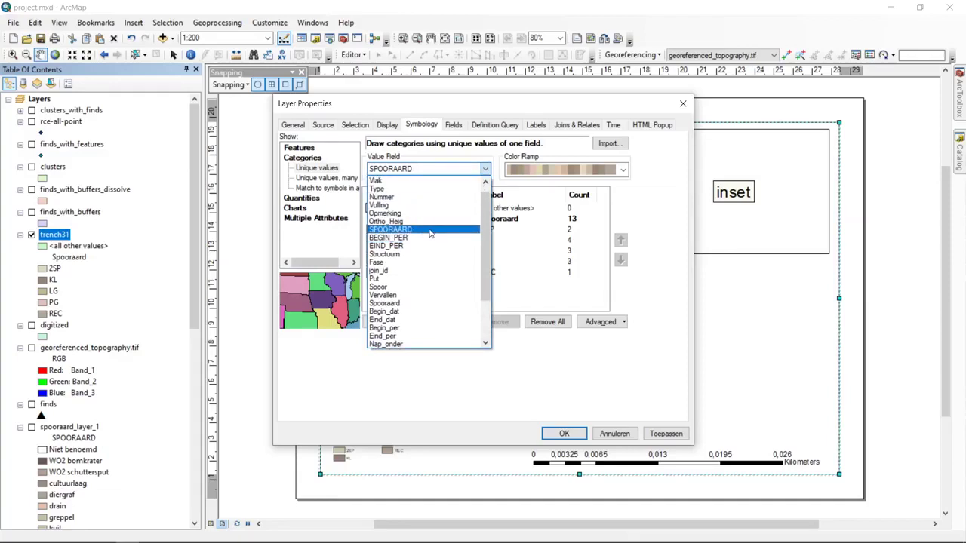
{"action": "scroll", "coordinate": [430, 234], "scroll_direction": "down", "scroll_amount": 3}
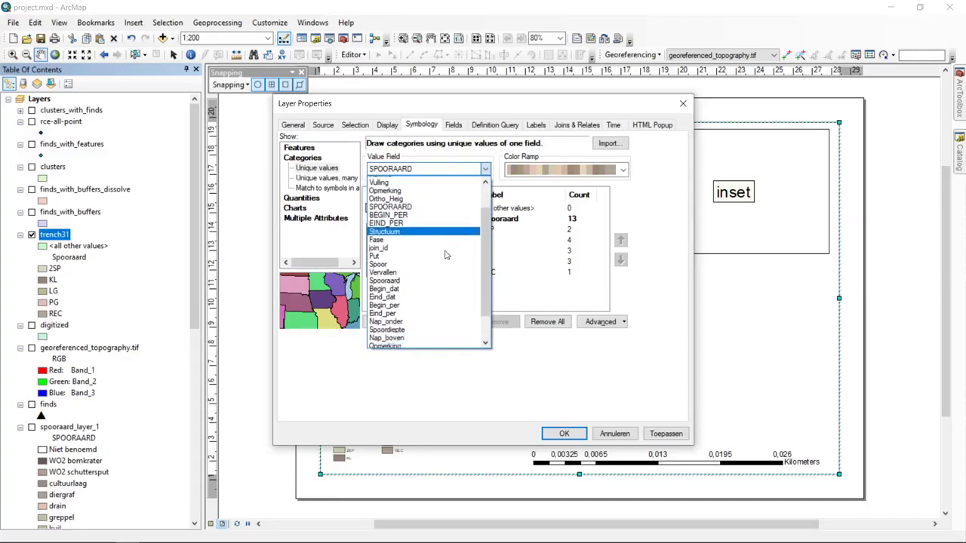
{"action": "scroll", "coordinate": [445, 255], "scroll_direction": "up", "scroll_amount": 3}
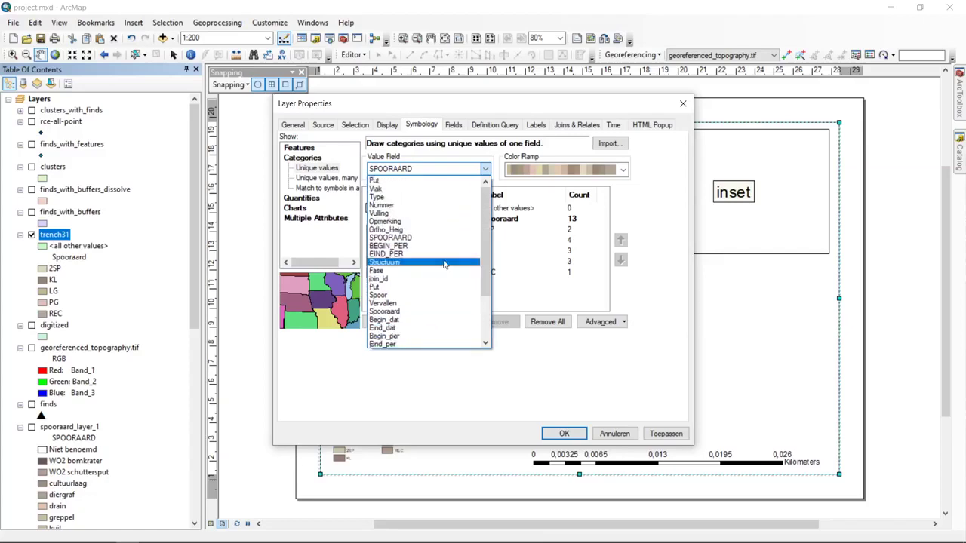
{"action": "left_click", "coordinate": [570, 367]}
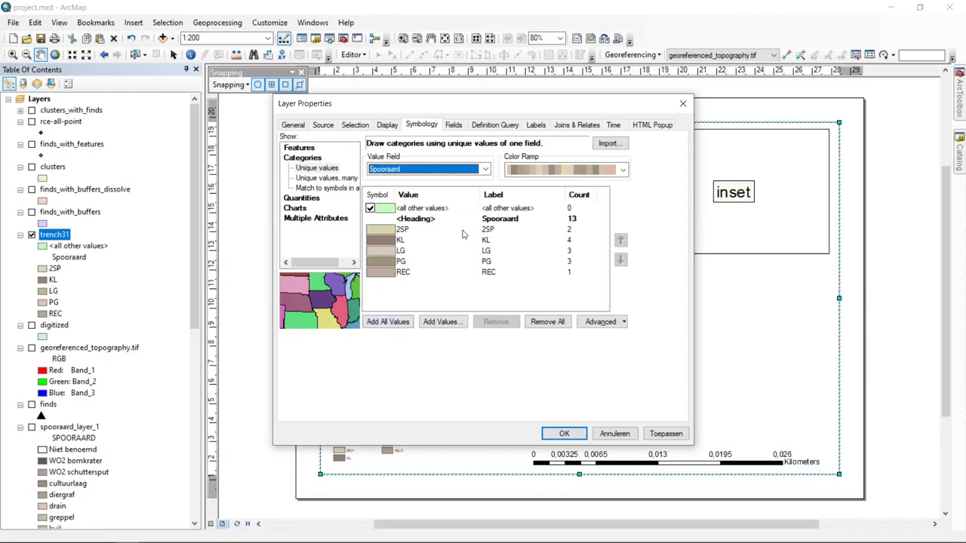
Step: Symbolize trench31 by unique values of the SPOORAARD field with all values added, and apply the layer properties
{"action": "left_click", "coordinate": [484, 169]}
{"action": "scroll", "coordinate": [446, 226], "scroll_direction": "up", "scroll_amount": 4}
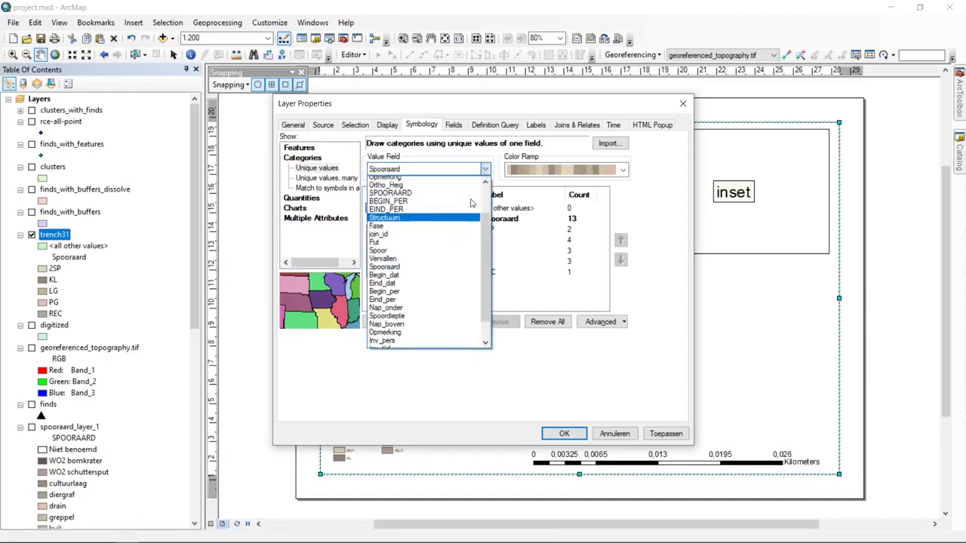
{"action": "left_click", "coordinate": [446, 221]}
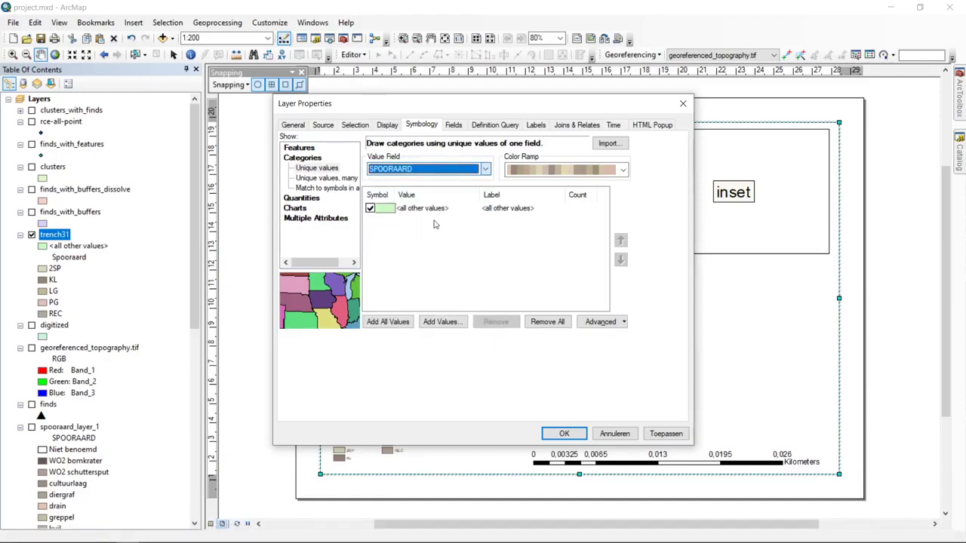
{"action": "left_click", "coordinate": [484, 169]}
{"action": "scroll", "coordinate": [445, 226], "scroll_direction": "up", "scroll_amount": 3}
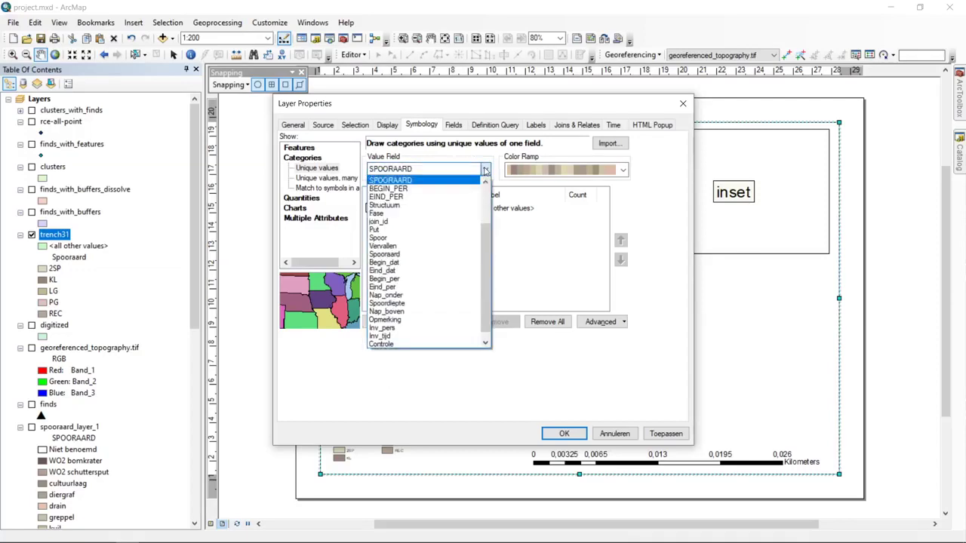
{"action": "scroll", "coordinate": [441, 185], "scroll_direction": "up", "scroll_amount": 2}
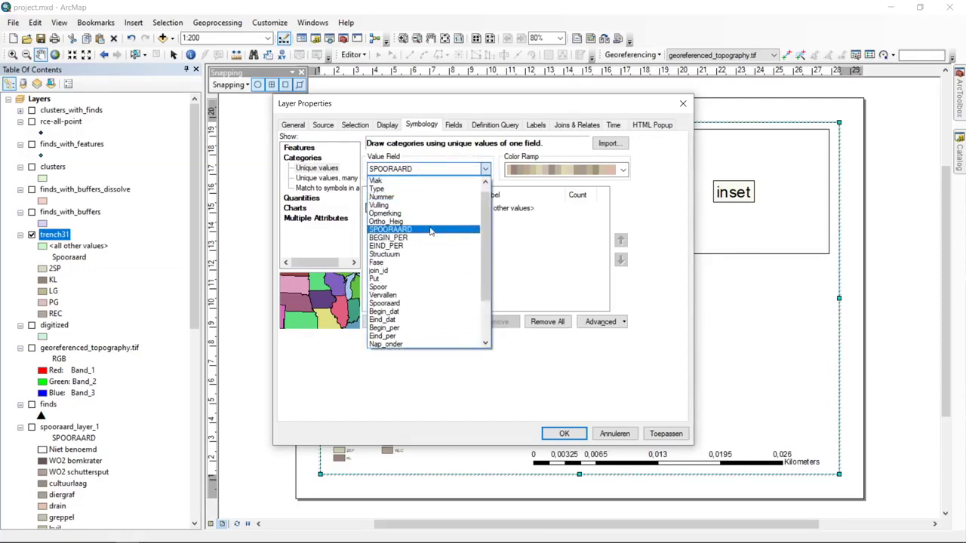
{"action": "left_click", "coordinate": [430, 230]}
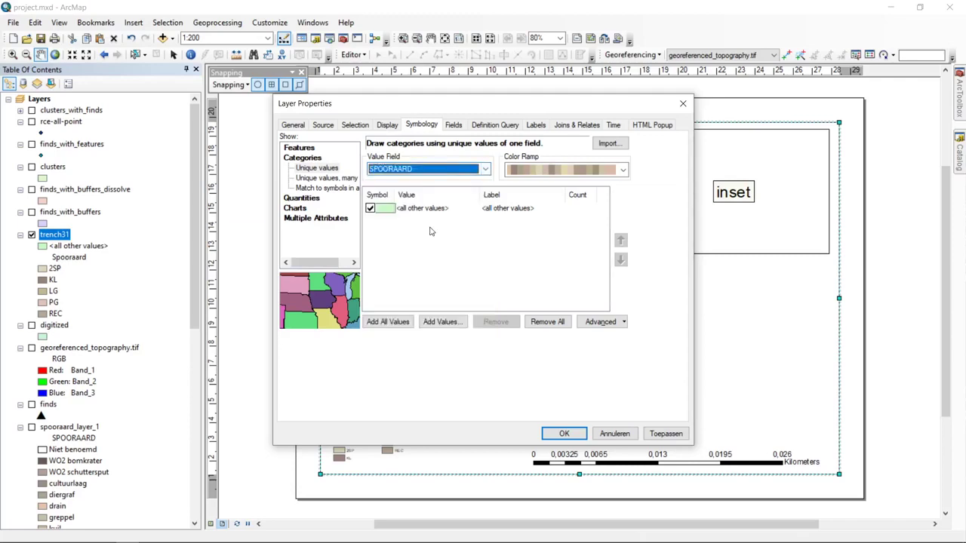
{"action": "left_click", "coordinate": [388, 323]}
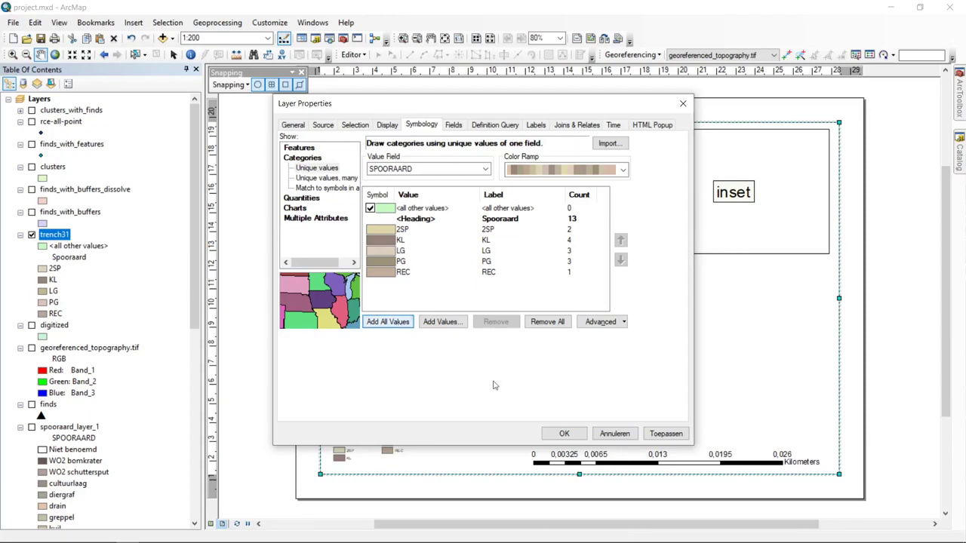
{"action": "left_click", "coordinate": [564, 434]}
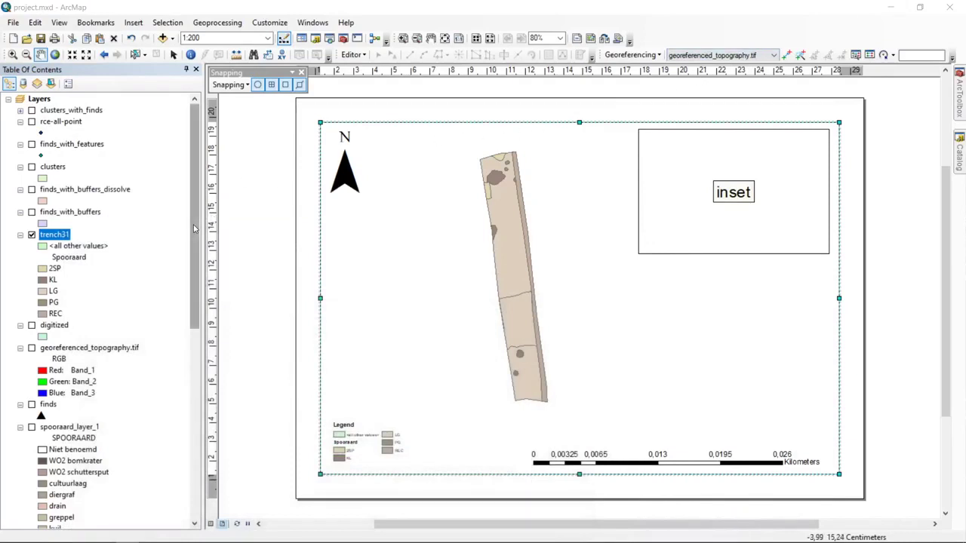
Step: Label the trench31 features with the Nummer field
{"action": "scroll", "coordinate": [194, 261], "scroll_direction": "down", "scroll_amount": 1}
{"action": "left_click_drag", "start_coordinate": [194, 260], "coordinate": [186, 435]}
{"action": "left_click_drag", "start_coordinate": [192, 318], "coordinate": [196, 136]}
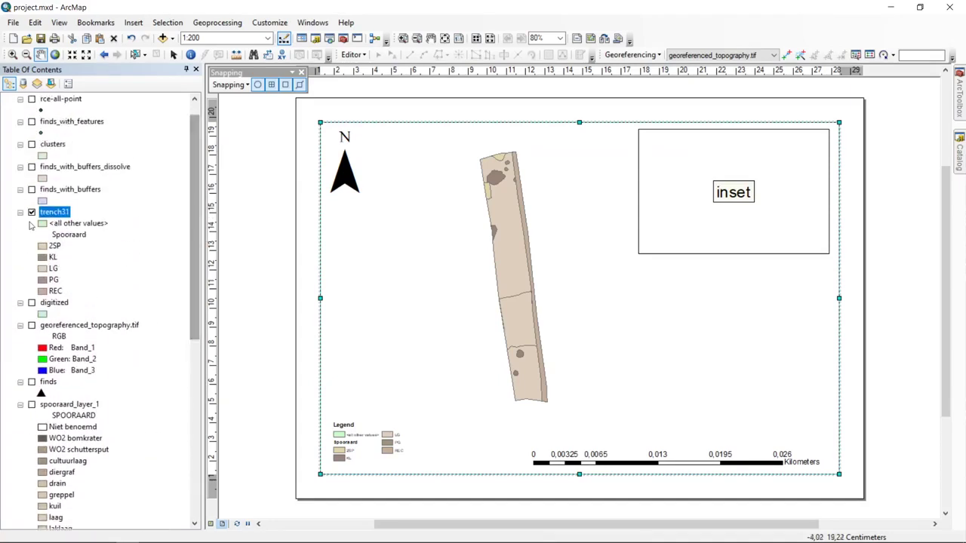
{"action": "right_click", "coordinate": [74, 215]}
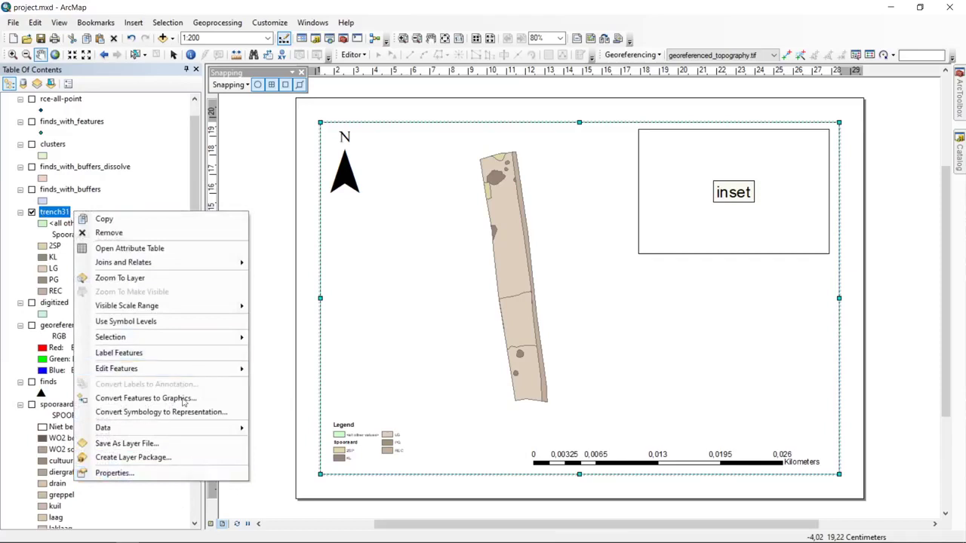
{"action": "left_click", "coordinate": [169, 473]}
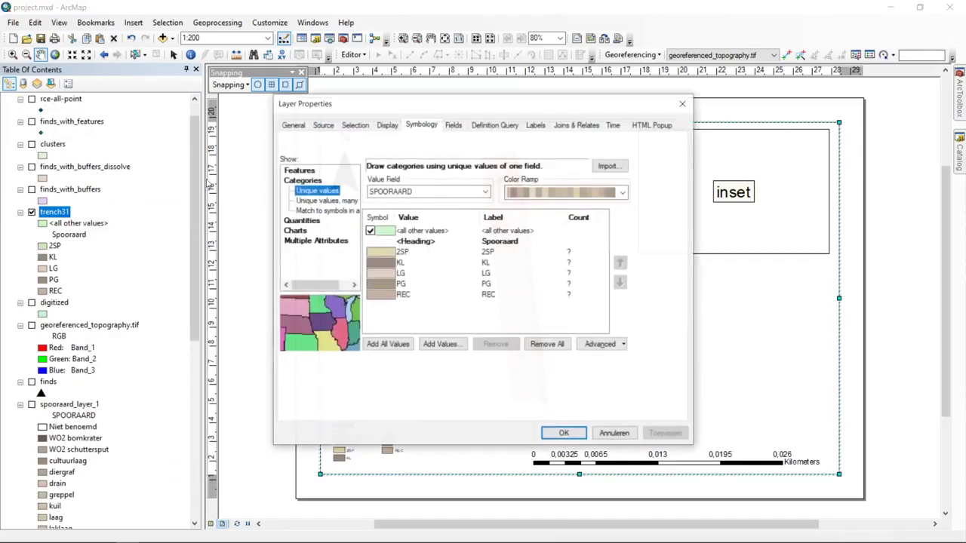
{"action": "left_click", "coordinate": [454, 126]}
{"action": "left_click", "coordinate": [535, 126]}
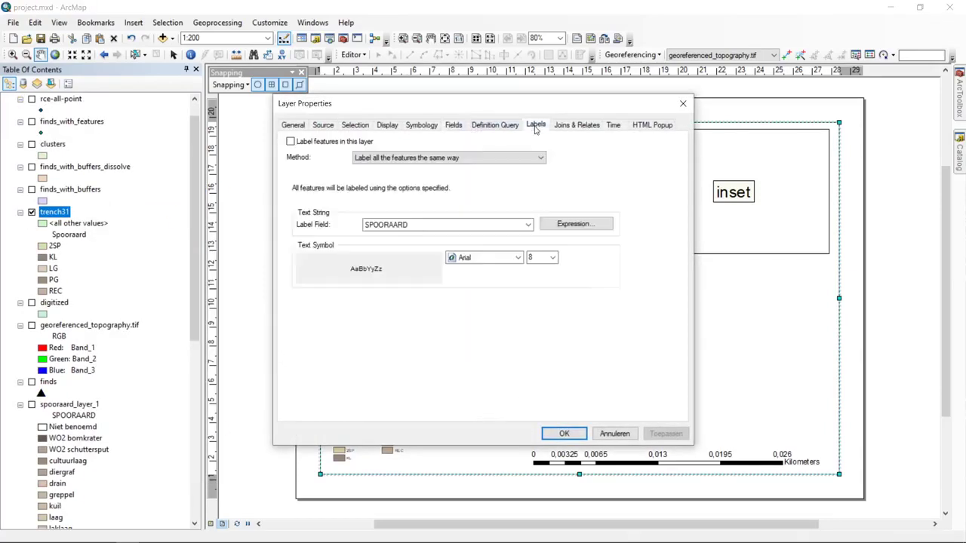
{"action": "left_click", "coordinate": [361, 142]}
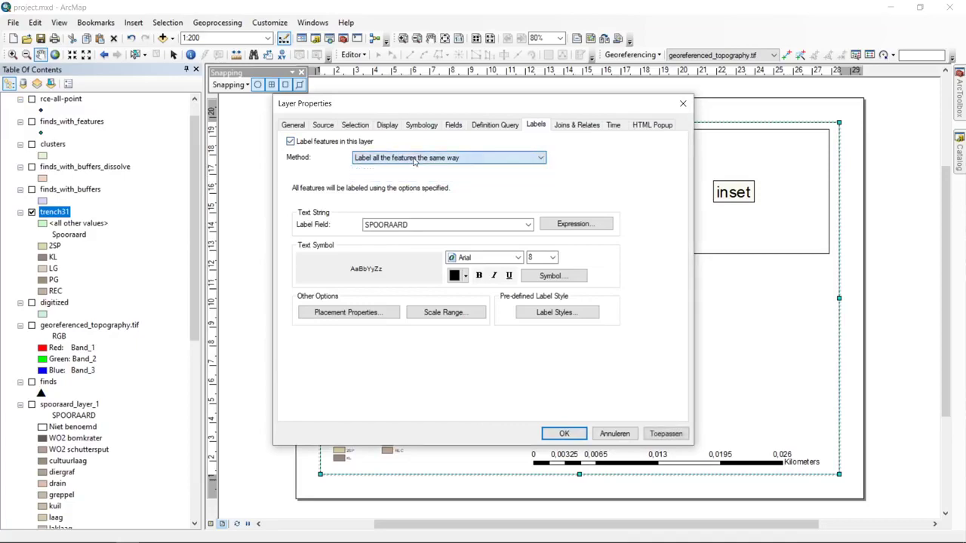
{"action": "left_click", "coordinate": [424, 218]}
{"action": "scroll", "coordinate": [427, 260], "scroll_direction": "up", "scroll_amount": 3}
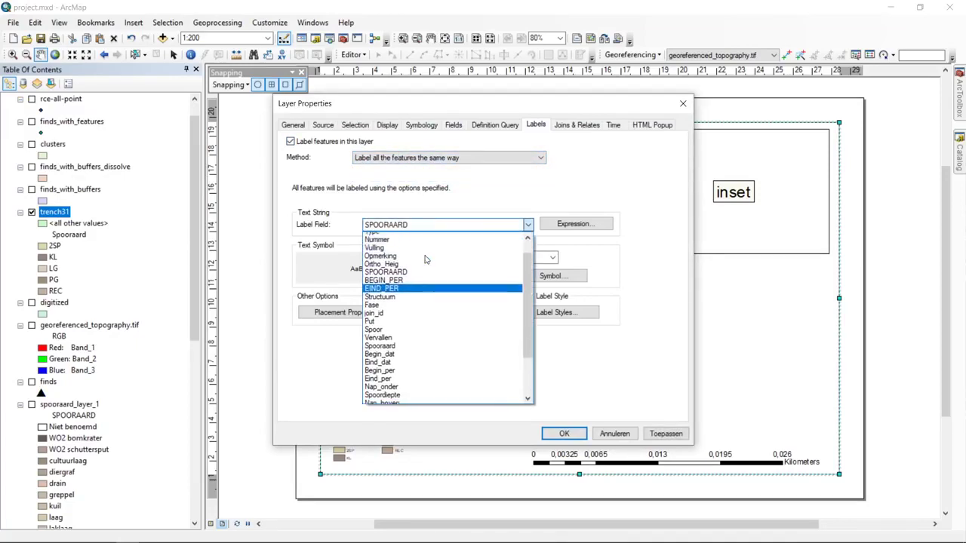
{"action": "left_click", "coordinate": [425, 260]}
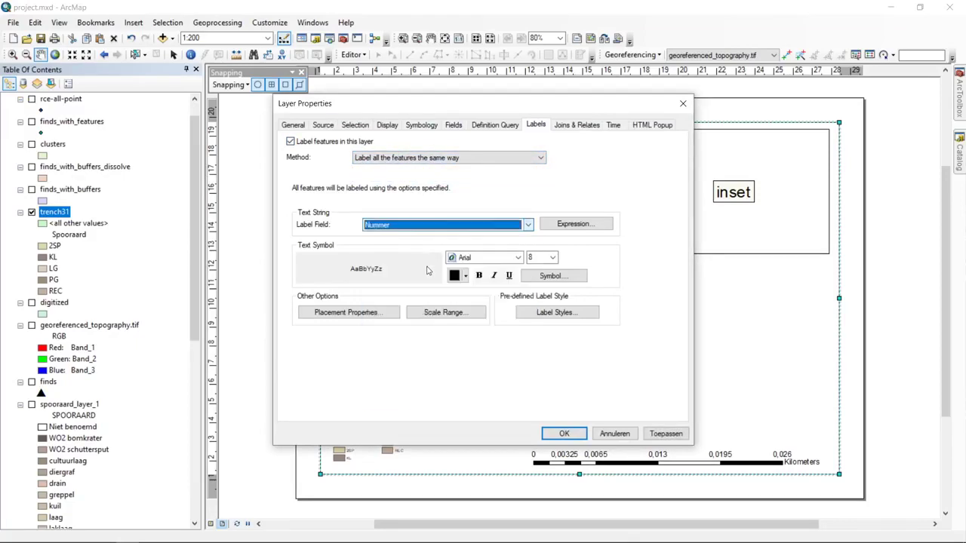
{"action": "left_click", "coordinate": [566, 433]}
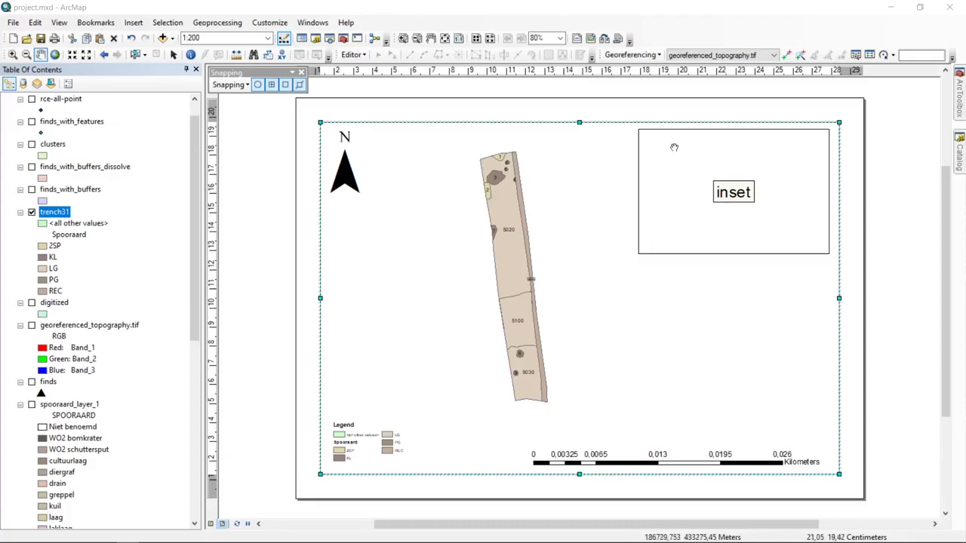
Step: Select the inset frame on the layout, collapse the spooraard_layer_1 classes, and make that layer visible in the main data frame
{"action": "left_click", "coordinate": [173, 54]}
{"action": "left_click", "coordinate": [670, 254]}
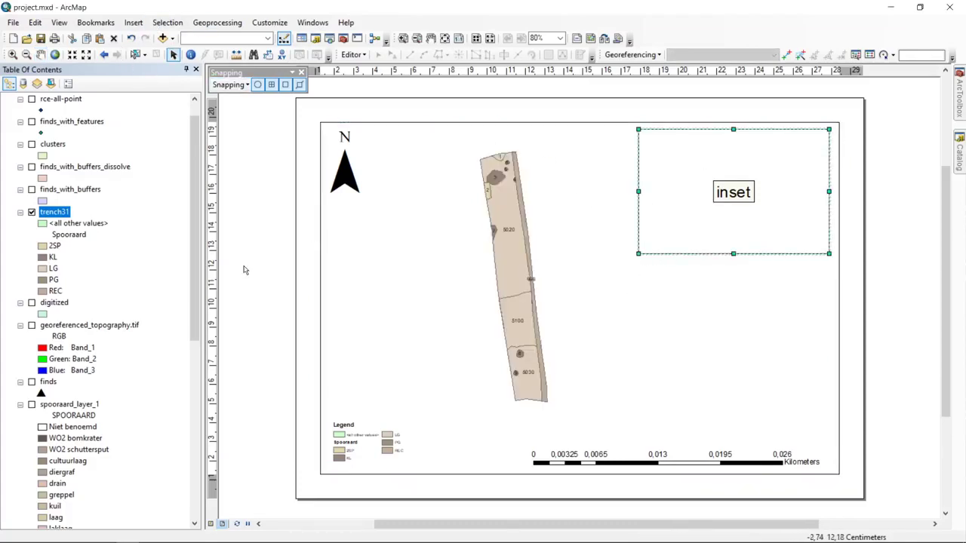
{"action": "scroll", "coordinate": [189, 239], "scroll_direction": "down", "scroll_amount": 4}
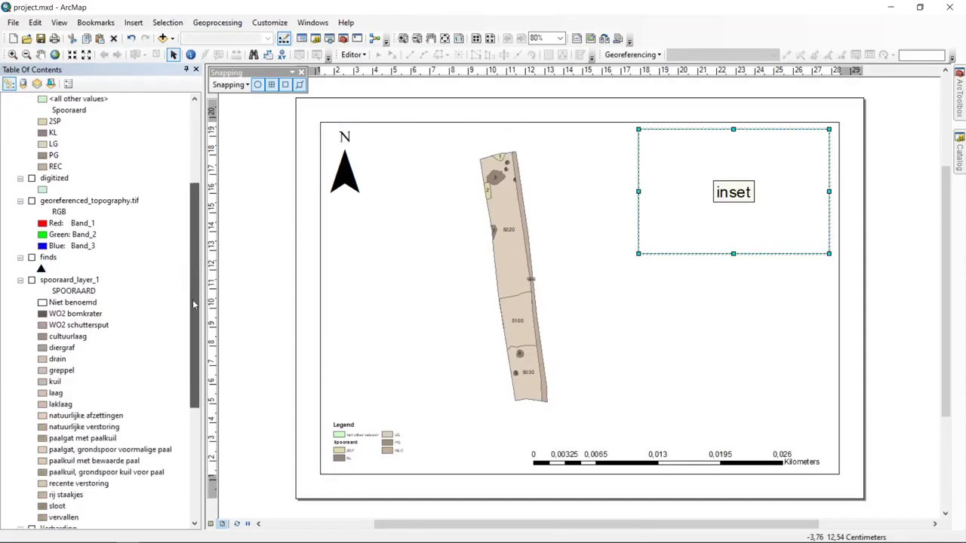
{"action": "left_click", "coordinate": [62, 285]}
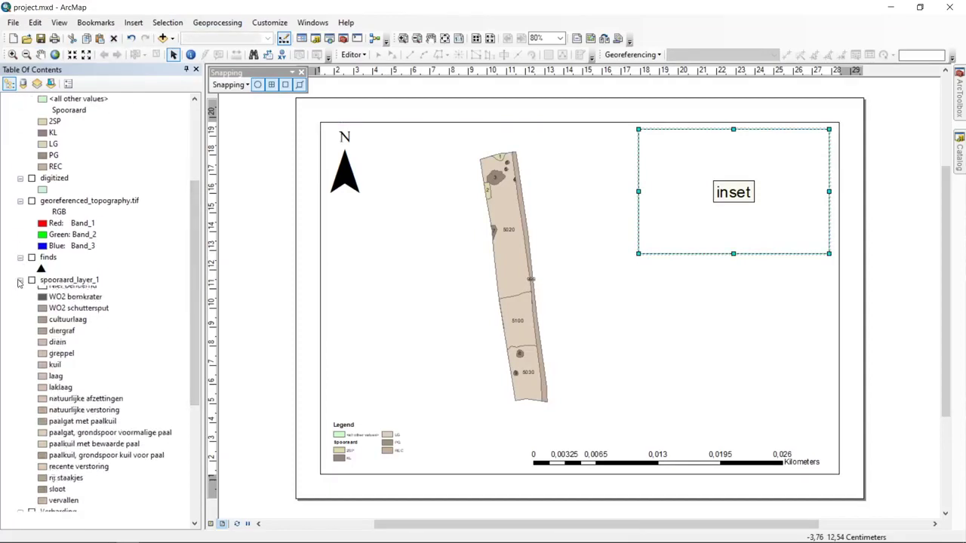
{"action": "left_click", "coordinate": [45, 304]}
{"action": "left_click", "coordinate": [31, 303]}
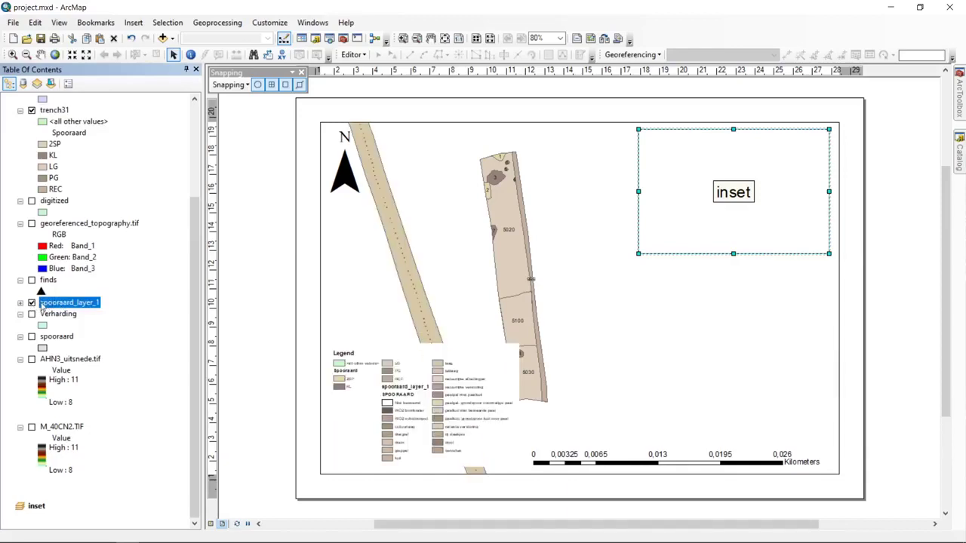
Step: Hide spooraard_layer_1 in the main data frame and paste a copy of it into the inset data frame
{"action": "left_click", "coordinate": [32, 302]}
{"action": "right_click", "coordinate": [48, 304]}
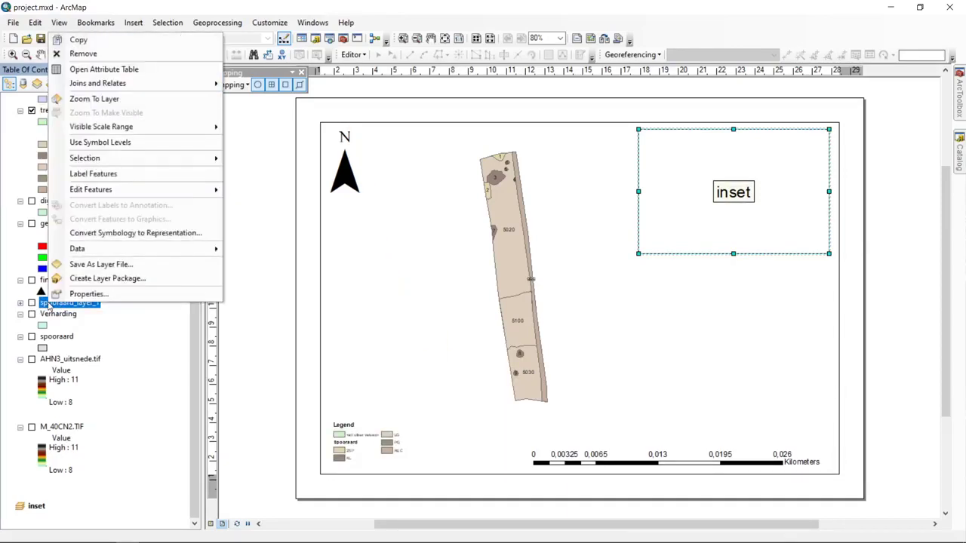
{"action": "left_click", "coordinate": [173, 41]}
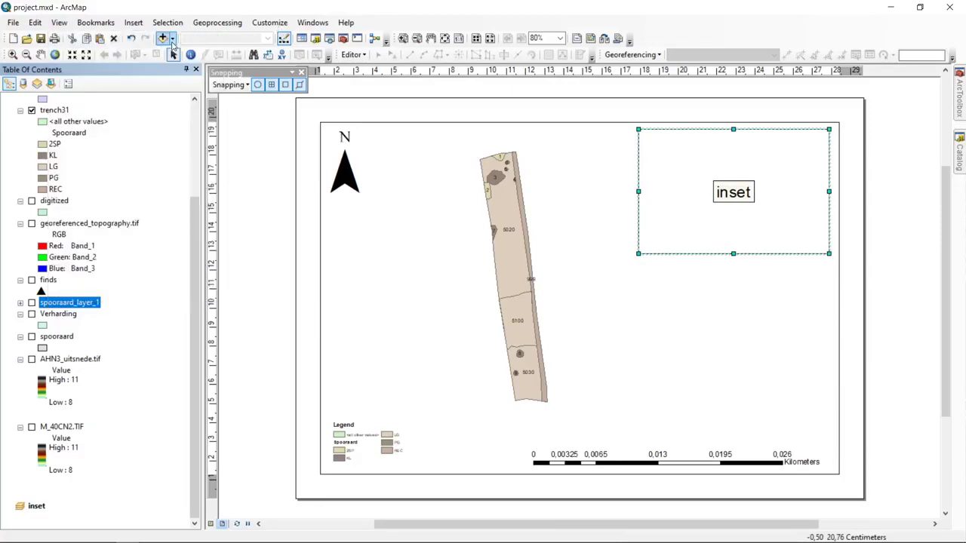
{"action": "left_click", "coordinate": [36, 507]}
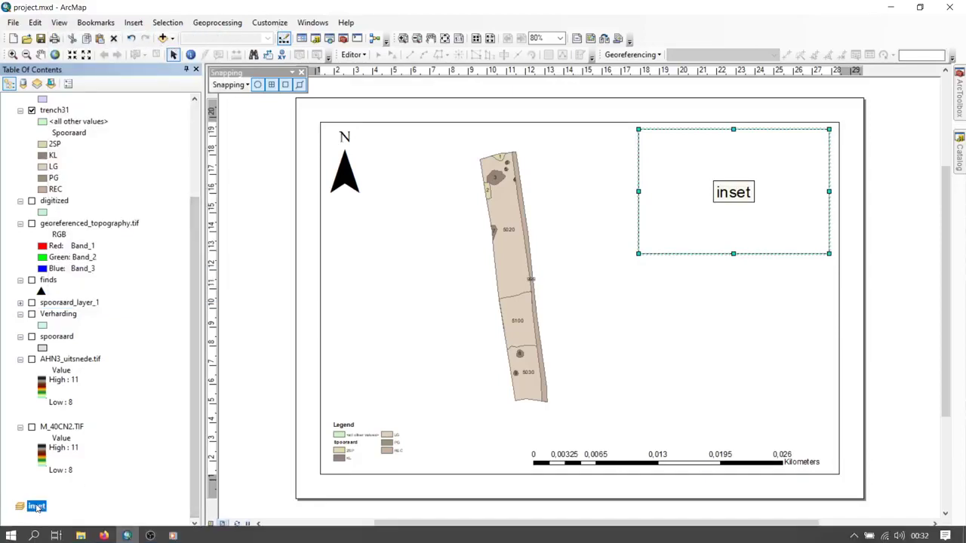
{"action": "right_click", "coordinate": [36, 507]}
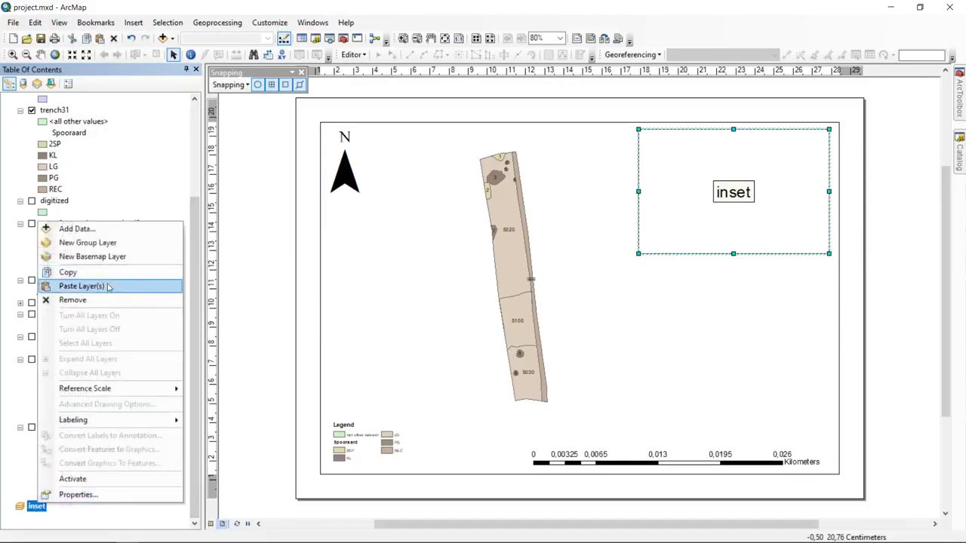
{"action": "left_click", "coordinate": [82, 287]}
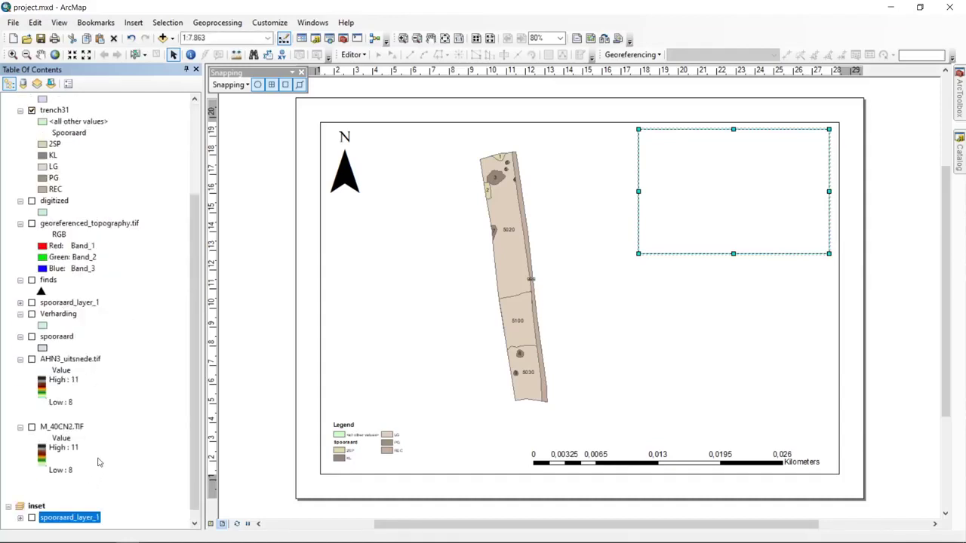
Step: Make spooraard_layer_1 visible in the inset data frame and enlarge the inset frame outward from its lower-left corner on the layout
{"action": "scroll", "coordinate": [98, 472], "scroll_direction": "down", "scroll_amount": 1}
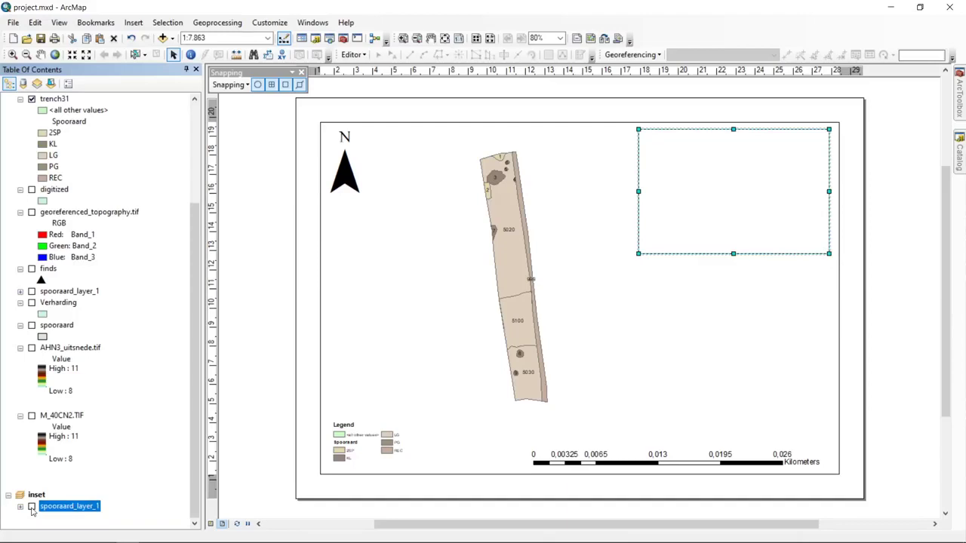
{"action": "left_click", "coordinate": [31, 507]}
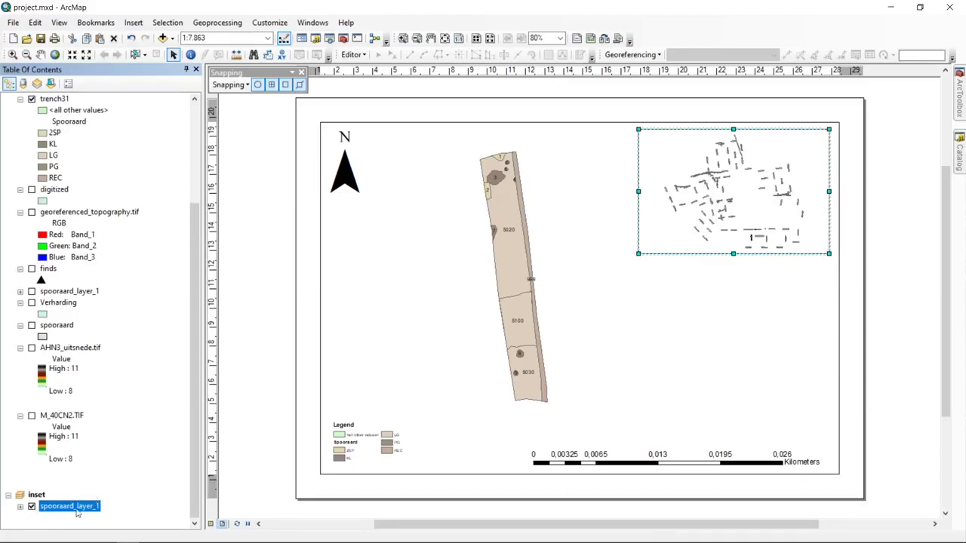
{"action": "left_click_drag", "start_coordinate": [639, 253], "coordinate": [616, 270]}
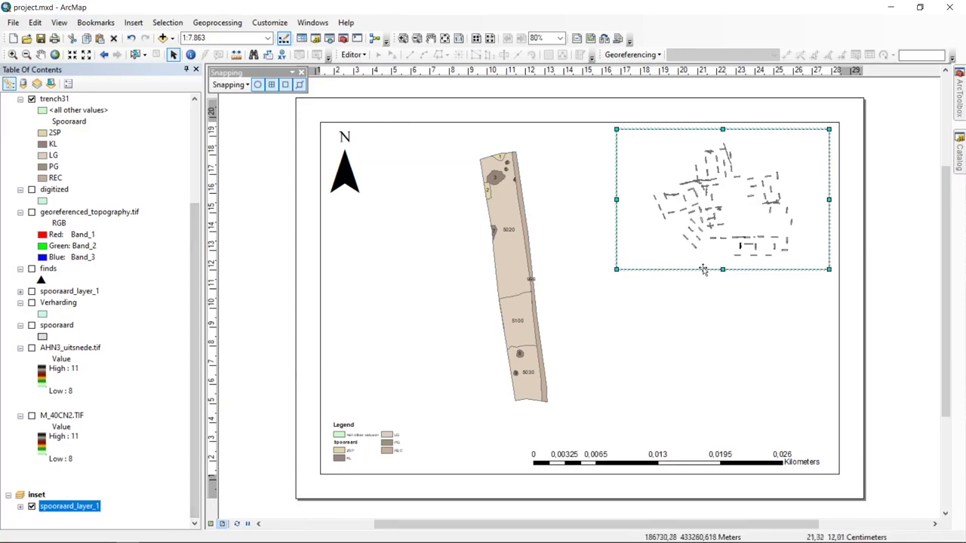
Step: Open the layer properties of the inset data frame's spooraard_layer_1
{"action": "right_click", "coordinate": [88, 510]}
{"action": "left_click", "coordinate": [156, 499]}
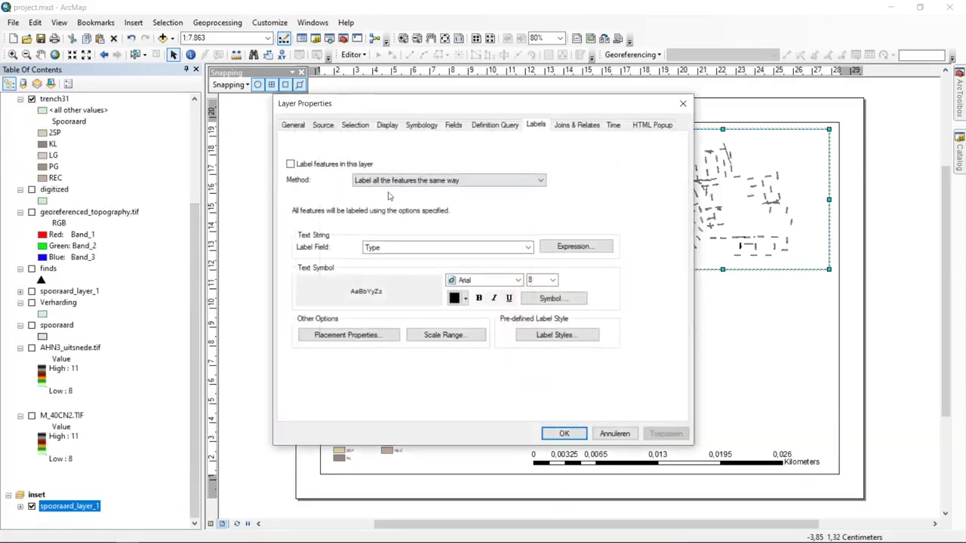
Step: Symbolize the inset's spooraard_layer_1 with a single symbol that has a black fill and a black outline
{"action": "left_click", "coordinate": [434, 126]}
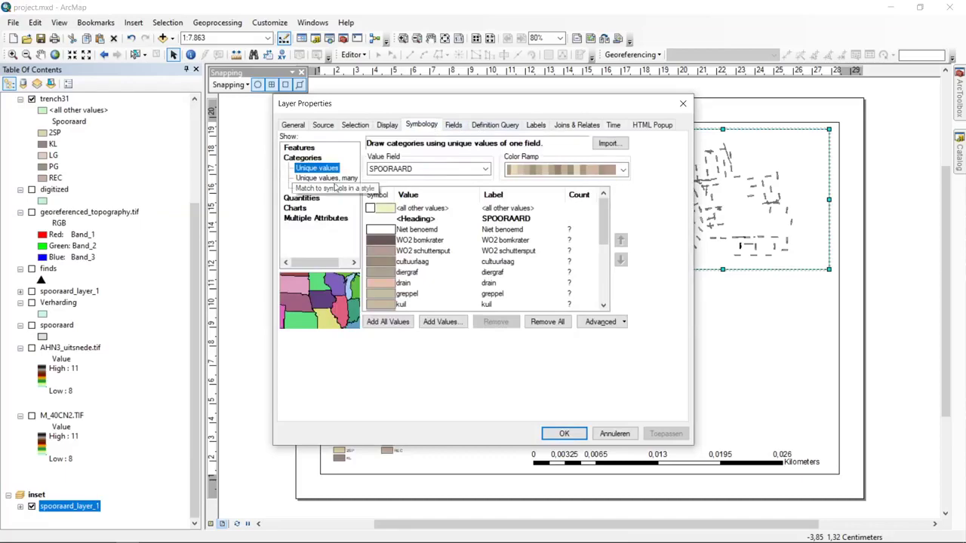
{"action": "left_click", "coordinate": [311, 149]}
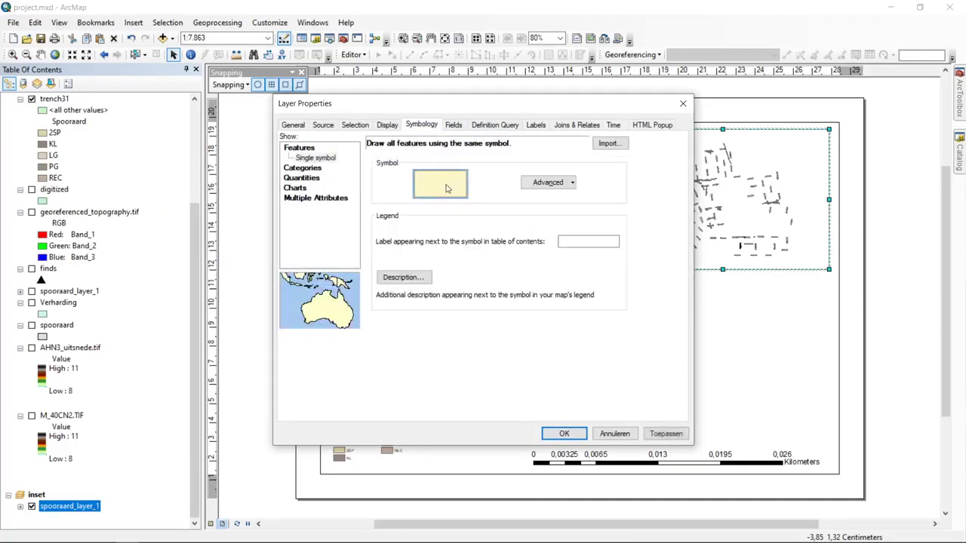
{"action": "left_click", "coordinate": [448, 189]}
{"action": "mouse_move", "coordinate": [521, 193]}
{"action": "left_mouse_down"}
{"action": "mouse_move", "coordinate": [521, 287]}
{"action": "mouse_move", "coordinate": [521, 190]}
{"action": "left_mouse_up"}
{"action": "left_click", "coordinate": [603, 234]}
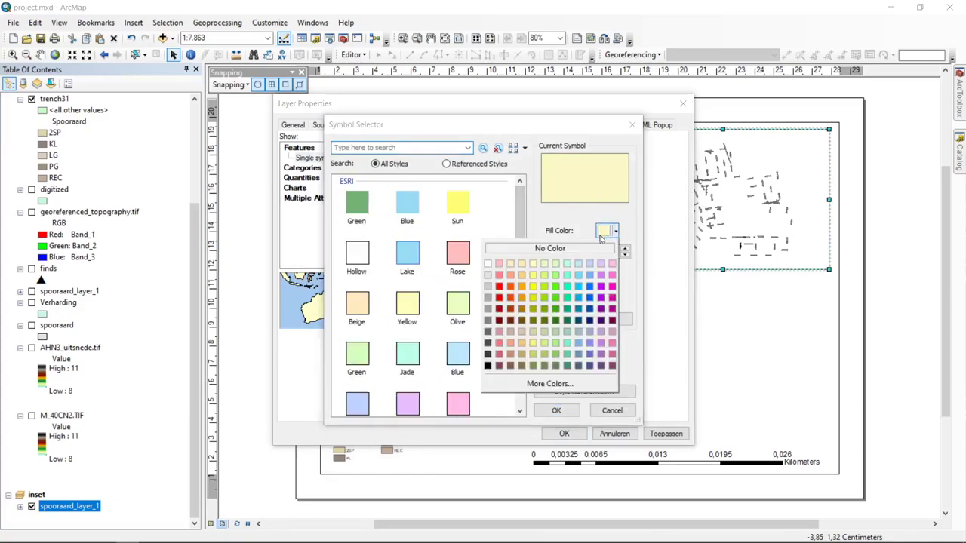
{"action": "left_click", "coordinate": [487, 367]}
{"action": "left_click", "coordinate": [610, 272]}
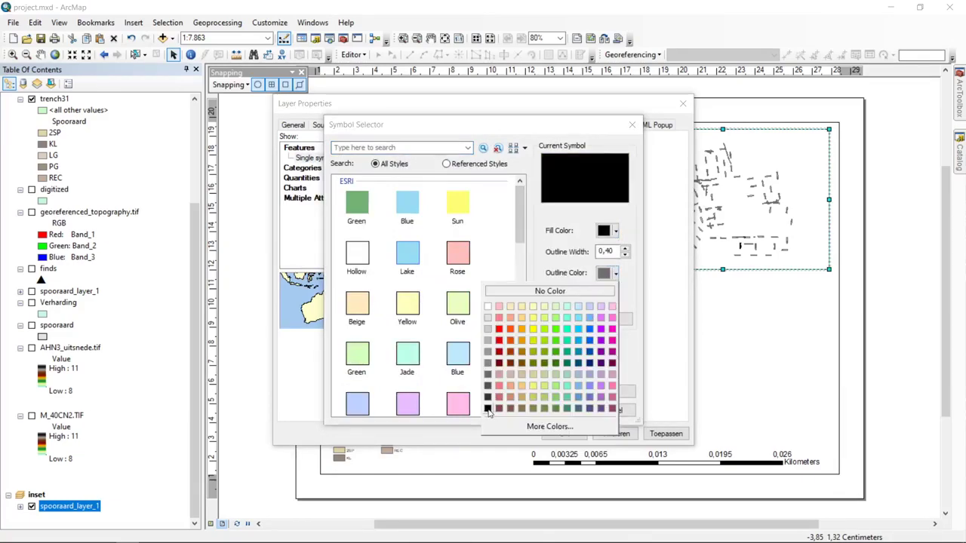
{"action": "left_click", "coordinate": [488, 408]}
{"action": "left_click", "coordinate": [558, 414]}
{"action": "left_click", "coordinate": [564, 433]}
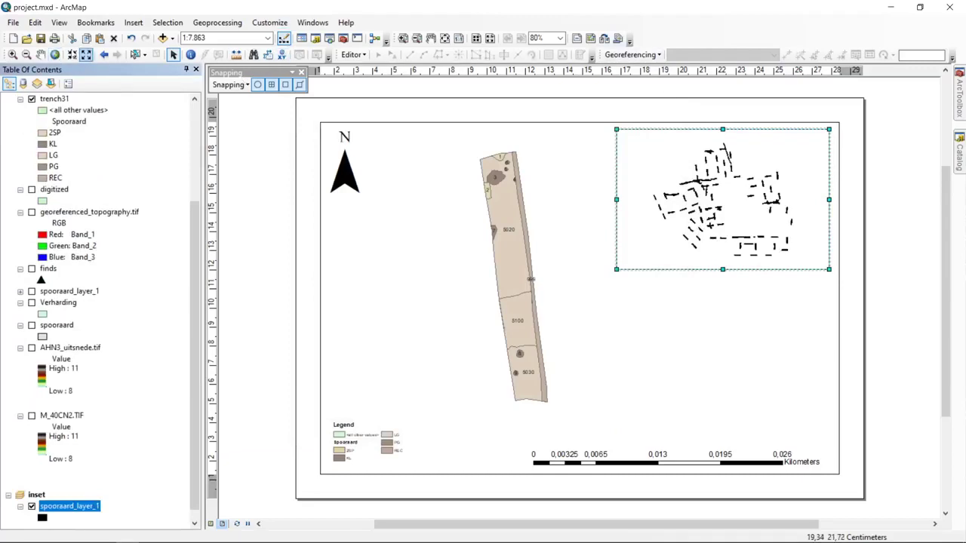
Step: Fit the inset map to the full extent of its data within its frame
{"action": "left_click", "coordinate": [12, 54]}
{"action": "left_click", "coordinate": [677, 163]}
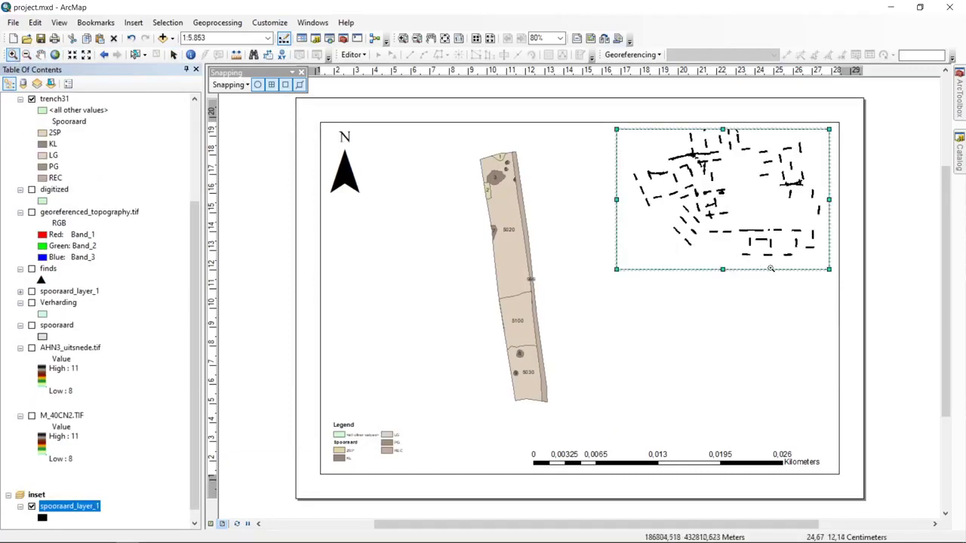
{"action": "left_click", "coordinate": [54, 54]}
Step: Inspect the inset's trenches up close on the layout page and return to the whole page
{"action": "left_click", "coordinate": [402, 38]}
{"action": "left_click_drag", "start_coordinate": [631, 157], "coordinate": [721, 244]}
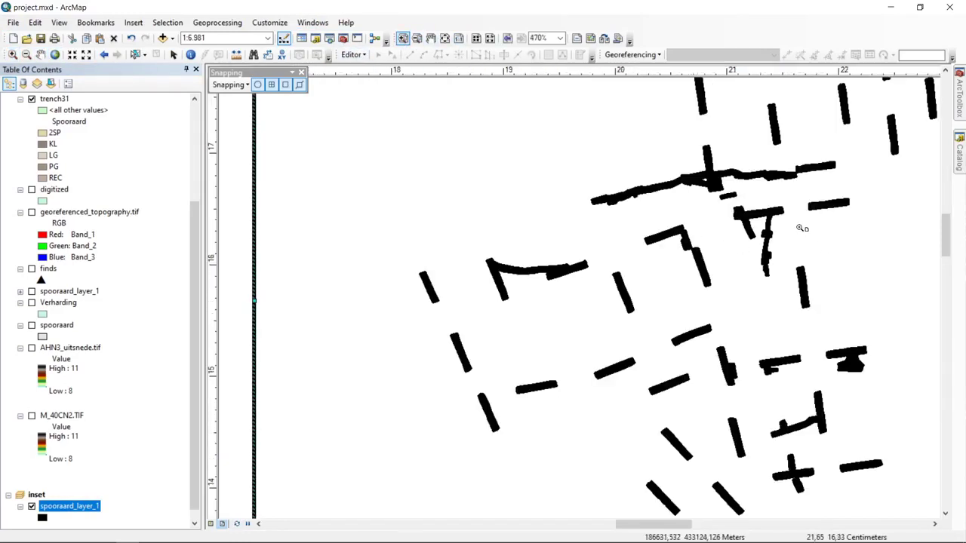
{"action": "left_click", "coordinate": [431, 38]}
{"action": "left_click_drag", "start_coordinate": [853, 185], "coordinate": [697, 108]}
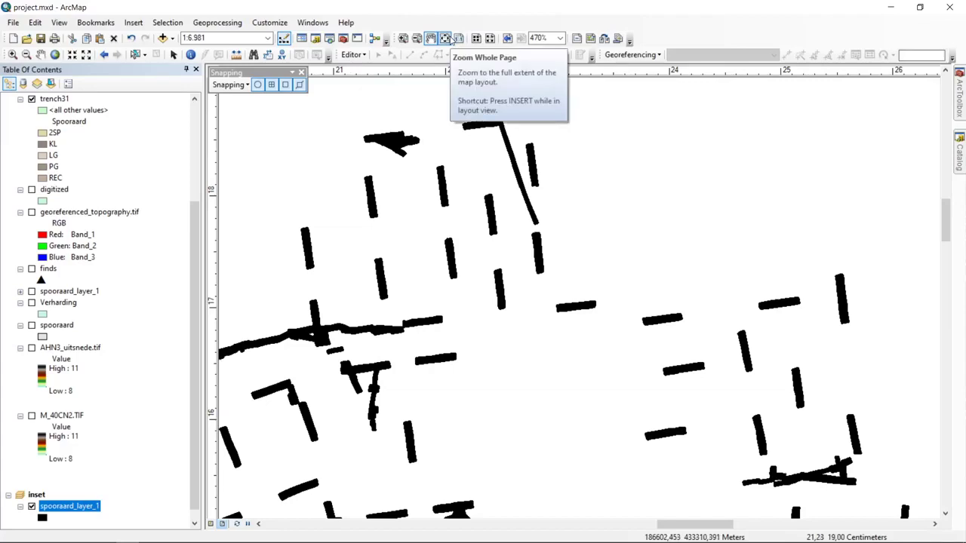
{"action": "left_click", "coordinate": [445, 37]}
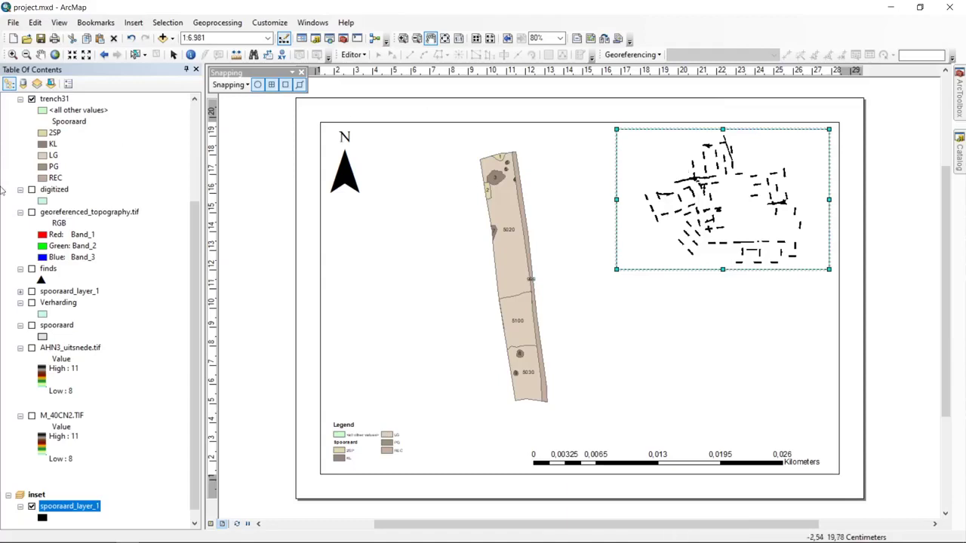
Step: Copy the Verharding layer from the main data frame into the inset data frame and make it visible
{"action": "right_click", "coordinate": [72, 305]}
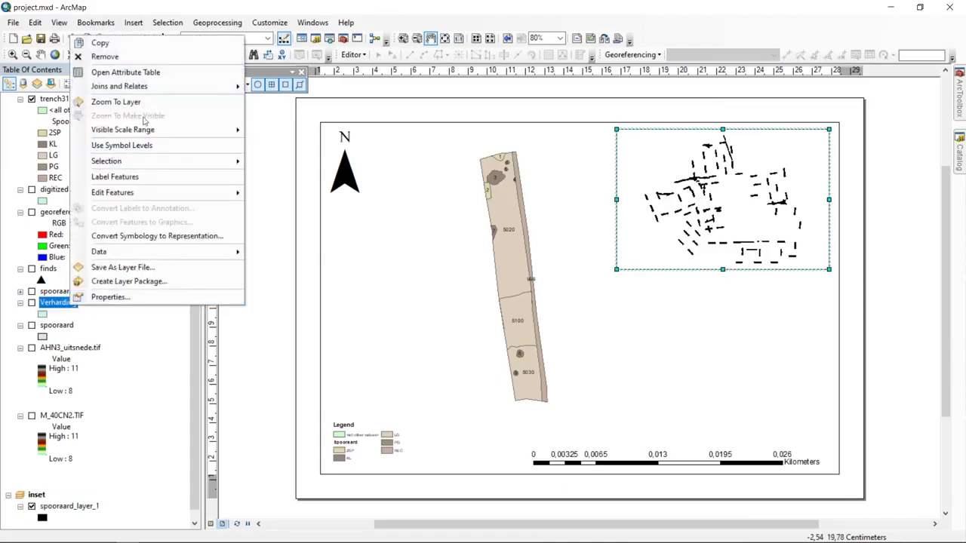
{"action": "left_click", "coordinate": [175, 42]}
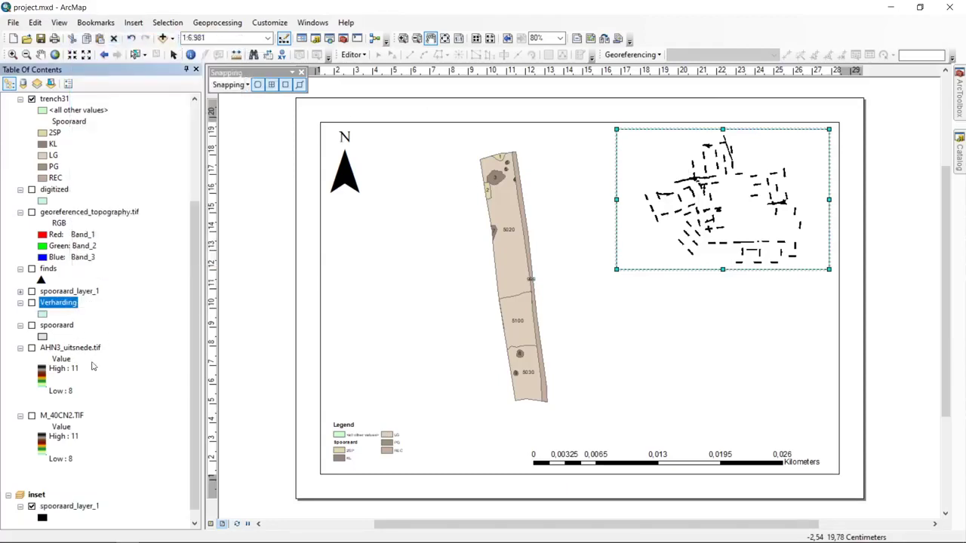
{"action": "right_click", "coordinate": [37, 495]}
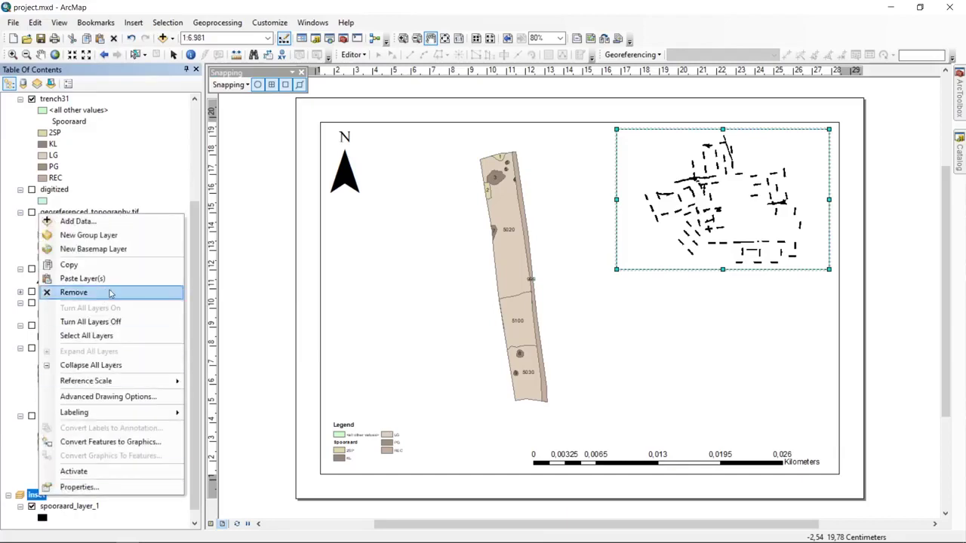
{"action": "left_click", "coordinate": [110, 278]}
{"action": "scroll", "coordinate": [67, 470], "scroll_direction": "down", "scroll_amount": 2}
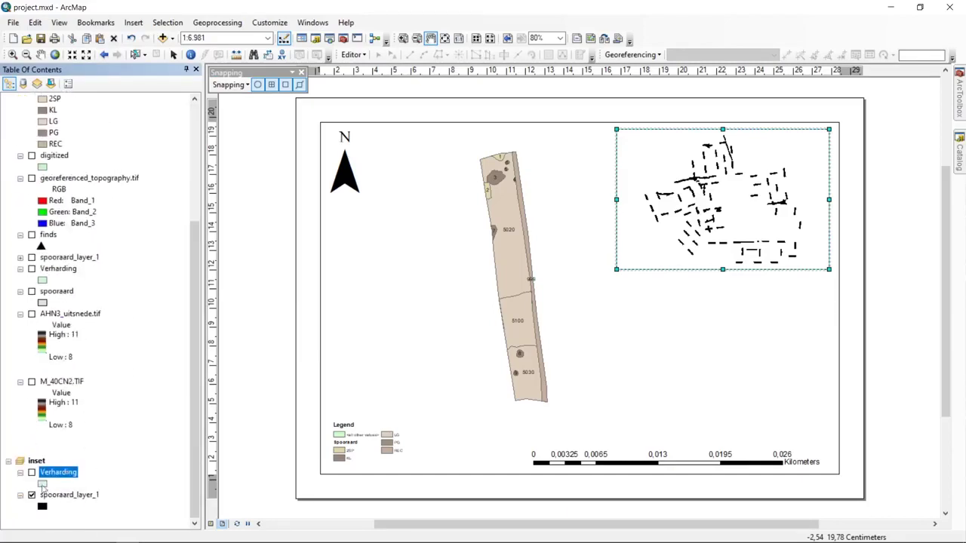
{"action": "left_click", "coordinate": [31, 473]}
Step: Change the fill color of the inset's Verharding layer to gray
{"action": "left_click", "coordinate": [42, 484]}
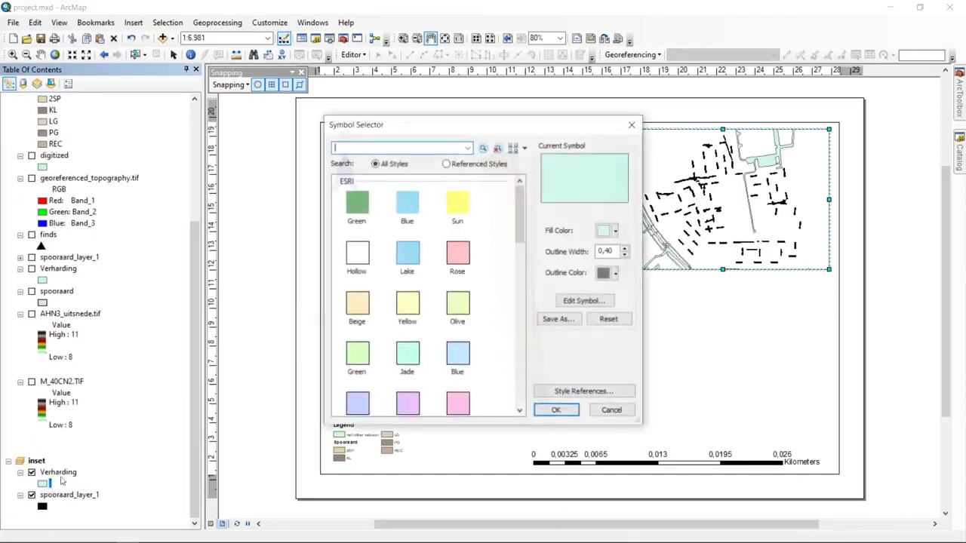
{"action": "left_click", "coordinate": [603, 233]}
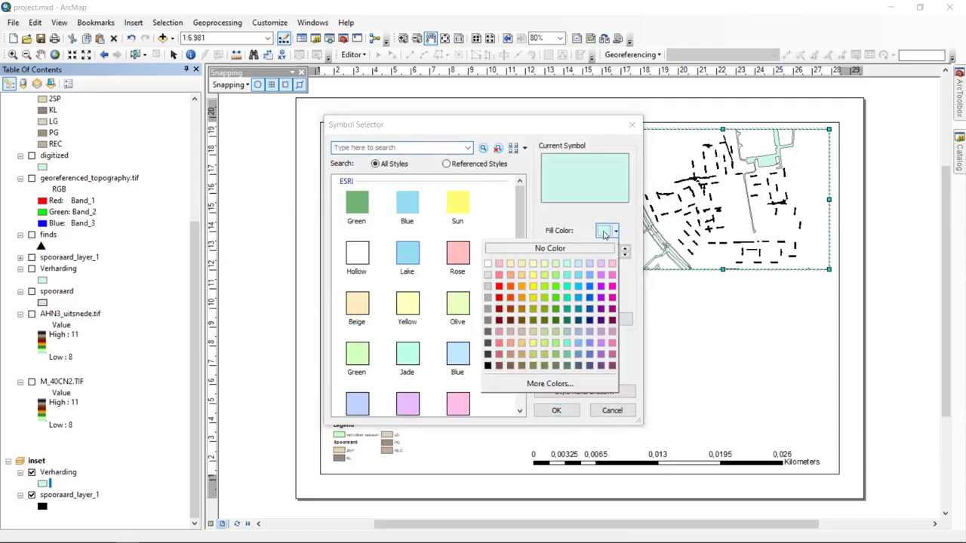
{"action": "left_click", "coordinate": [487, 330]}
{"action": "left_click", "coordinate": [569, 411]}
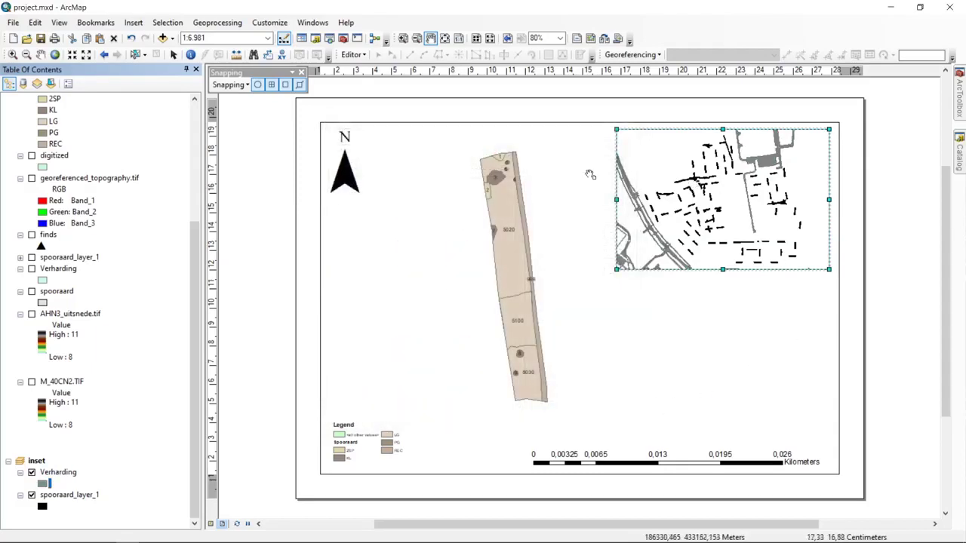
Step: Copy the M_40CN2.TIF raster from the main data frame into the inset data frame and make it visible
{"action": "scroll", "coordinate": [188, 321], "scroll_direction": "up", "scroll_amount": 1}
{"action": "scroll", "coordinate": [135, 353], "scroll_direction": "down", "scroll_amount": 1}
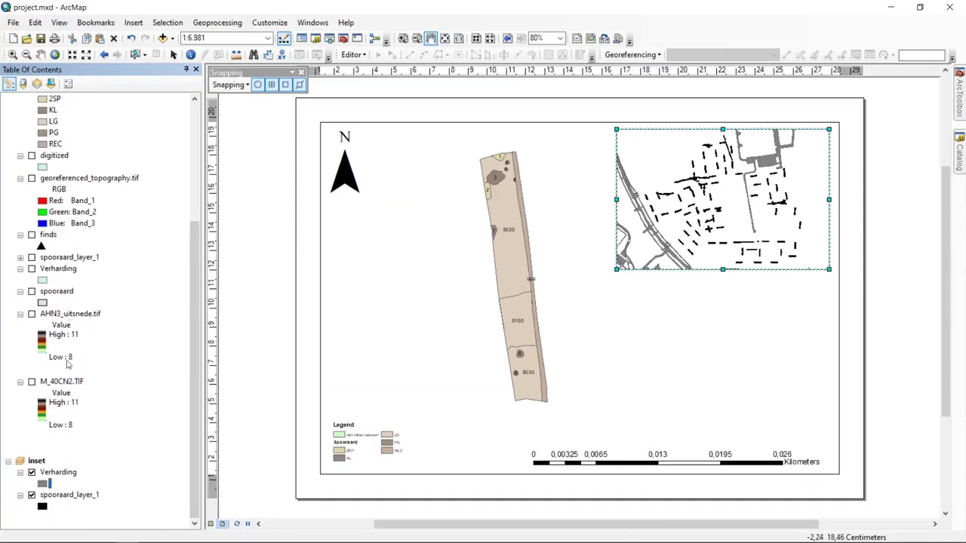
{"action": "right_click", "coordinate": [72, 384]}
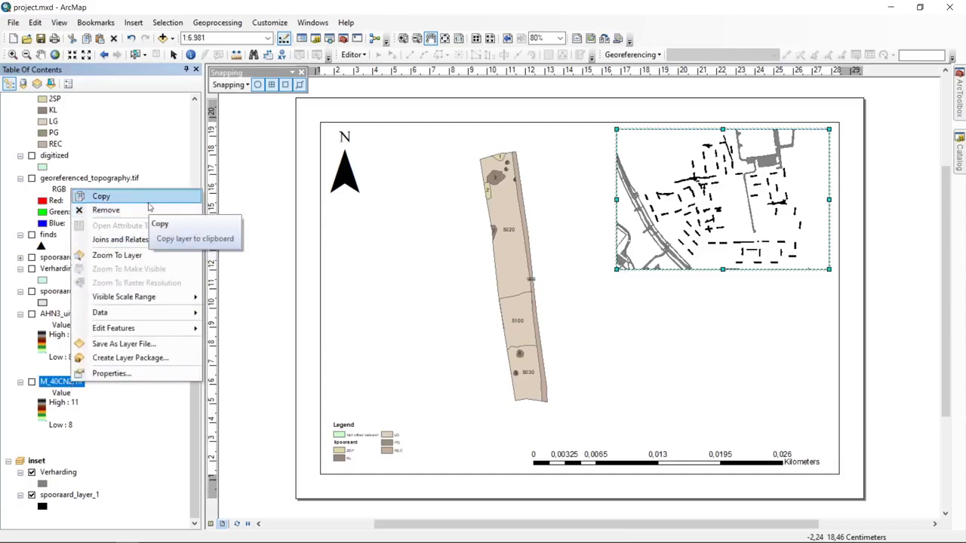
{"action": "left_click", "coordinate": [140, 197]}
{"action": "right_click", "coordinate": [34, 461]}
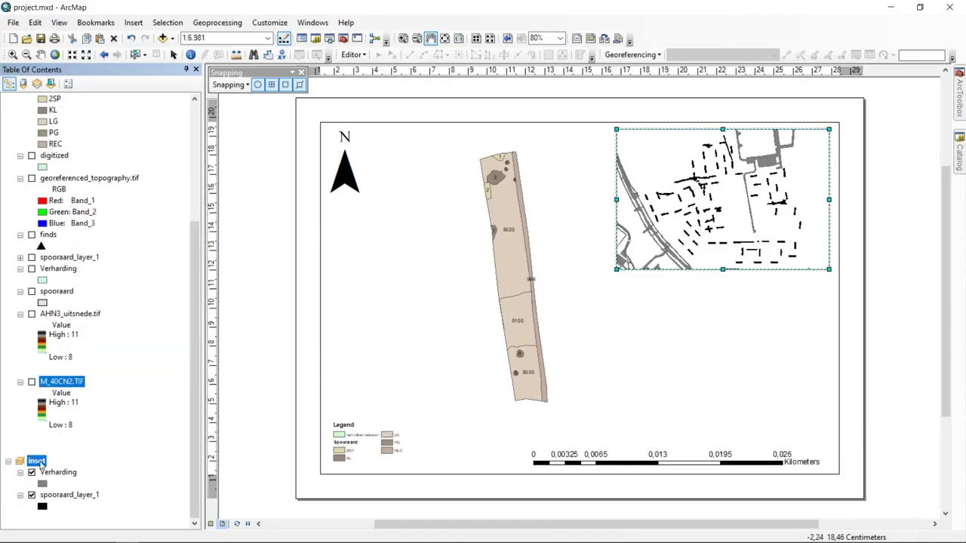
{"action": "left_click", "coordinate": [118, 247]}
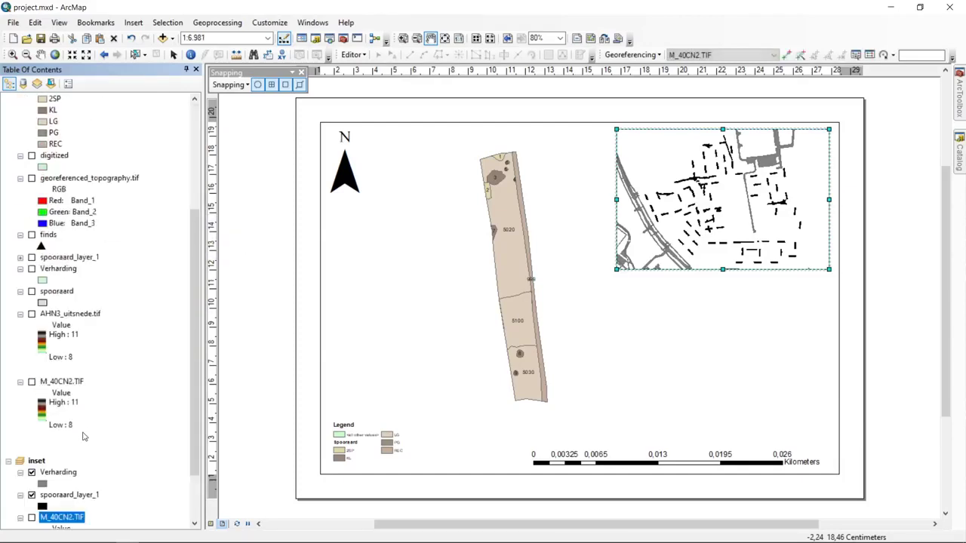
{"action": "left_click", "coordinate": [31, 519]}
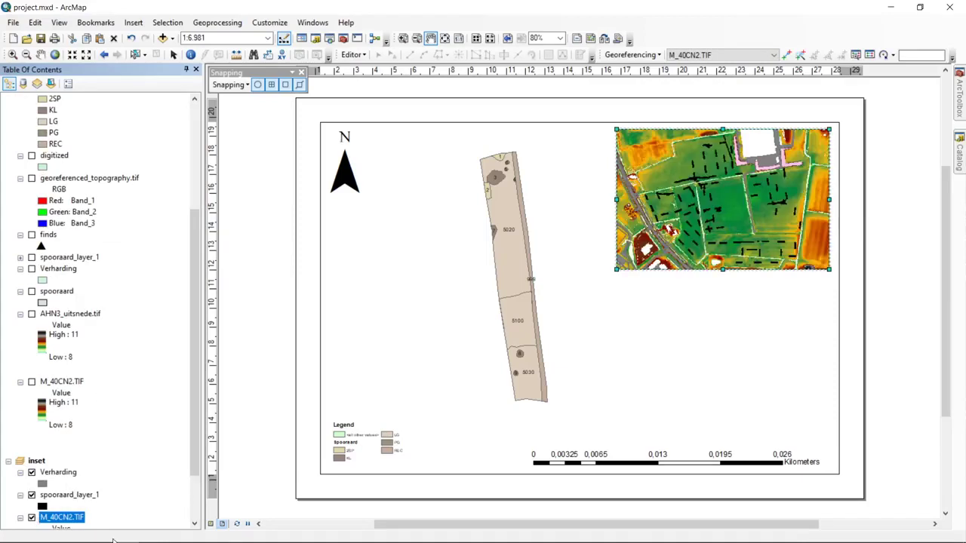
Step: Apply the black-to-white color ramp to the inset's M_40CN2.TIF raster, keeping the stretched symbology
{"action": "right_click", "coordinate": [68, 518]}
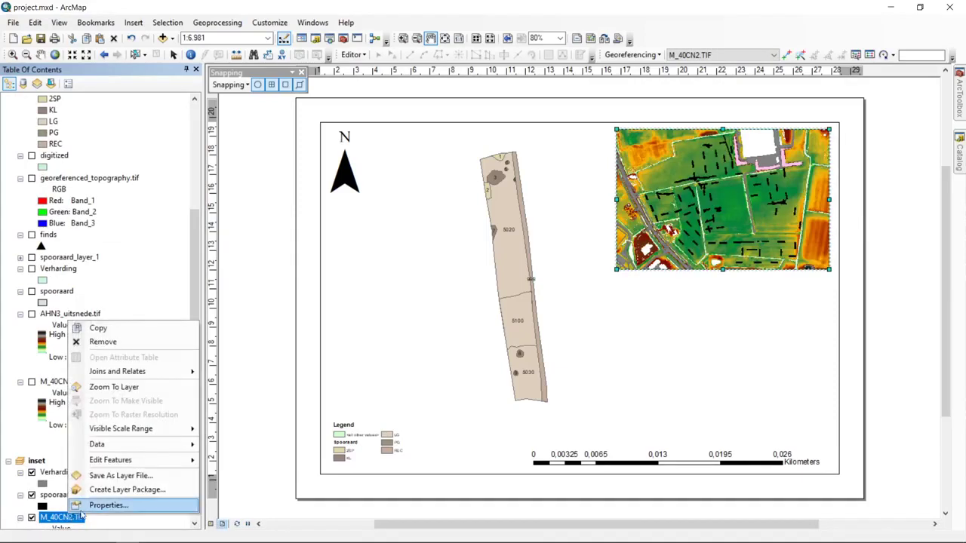
{"action": "left_click", "coordinate": [106, 504]}
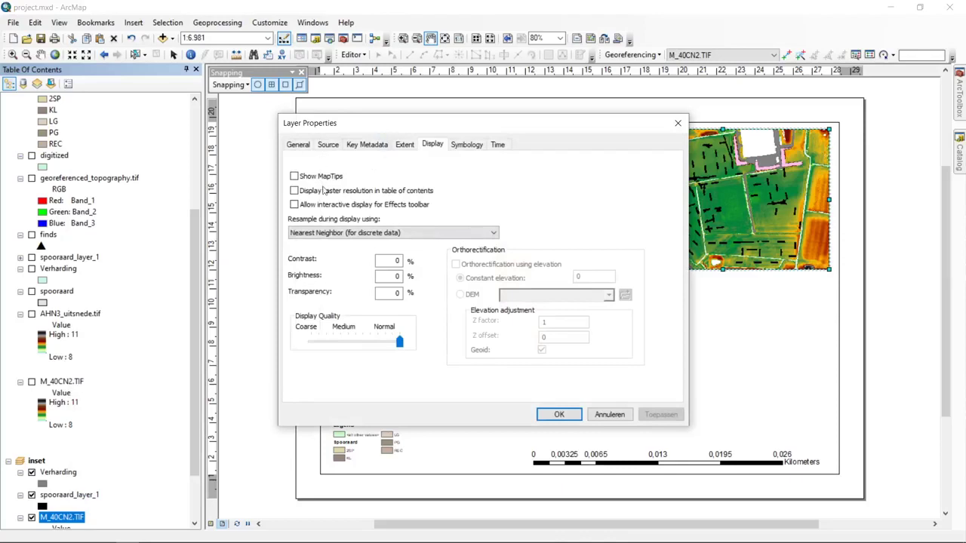
{"action": "left_click", "coordinate": [471, 145]}
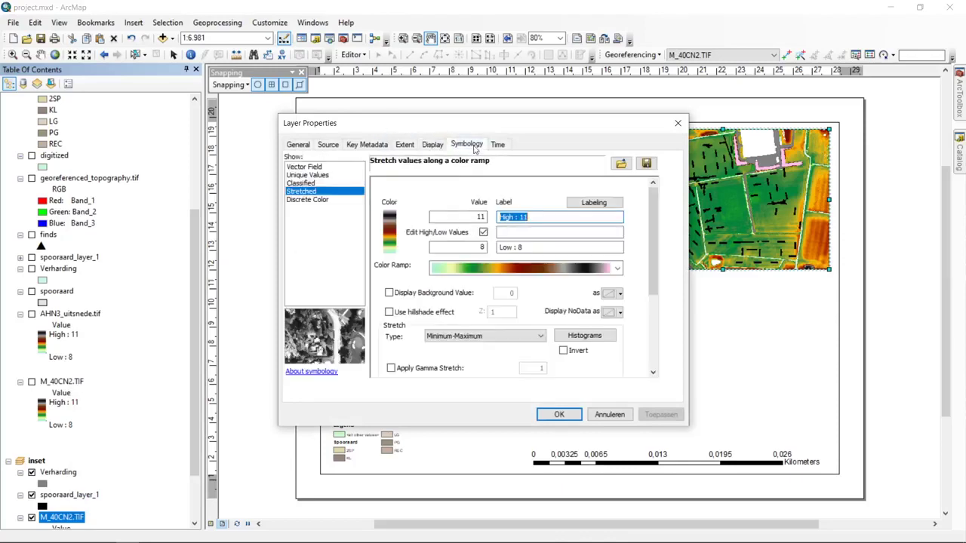
{"action": "left_click", "coordinate": [496, 265]}
{"action": "scroll", "coordinate": [551, 140], "scroll_direction": "up", "scroll_amount": 3}
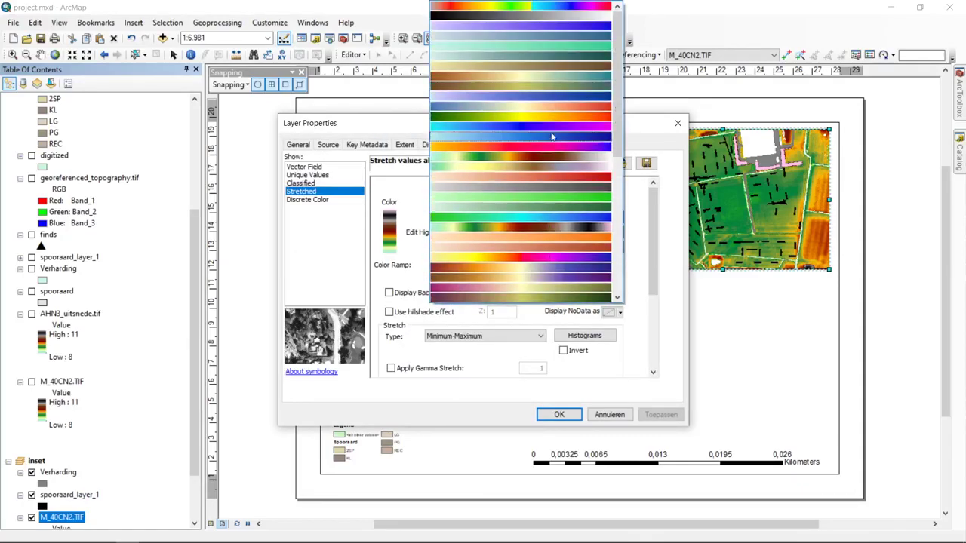
{"action": "left_click", "coordinate": [551, 17]}
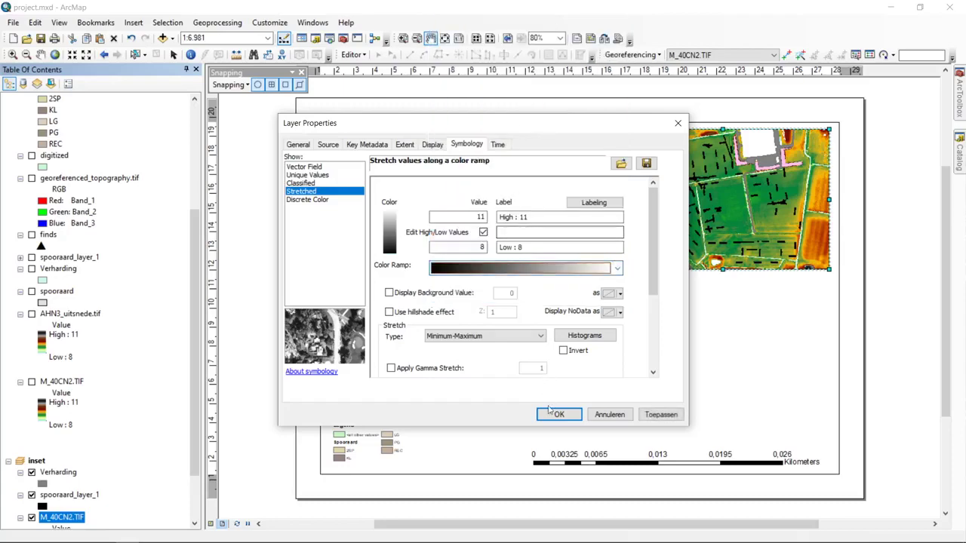
{"action": "left_click", "coordinate": [551, 412]}
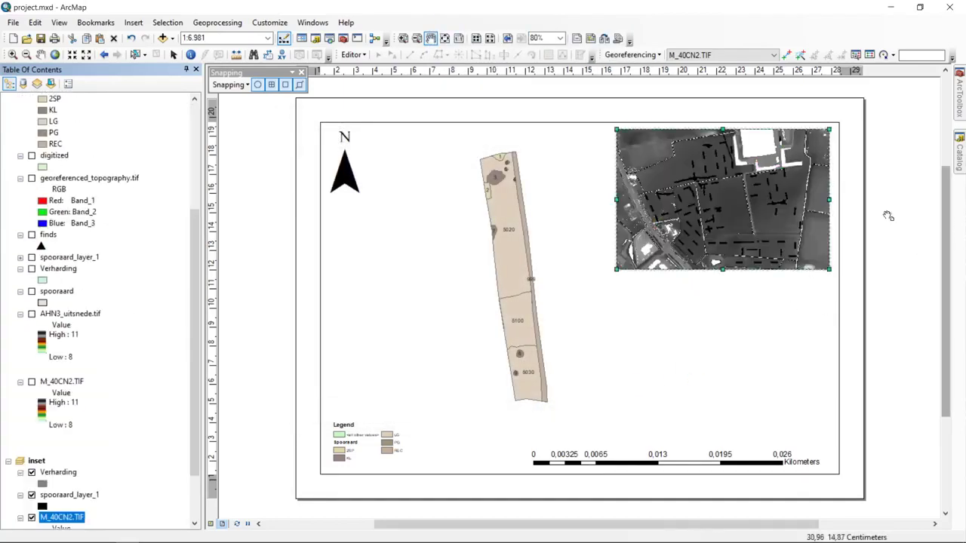
Step: Add an extent indicator for the Layers data frame to the inset data frame
{"action": "left_click", "coordinate": [444, 37]}
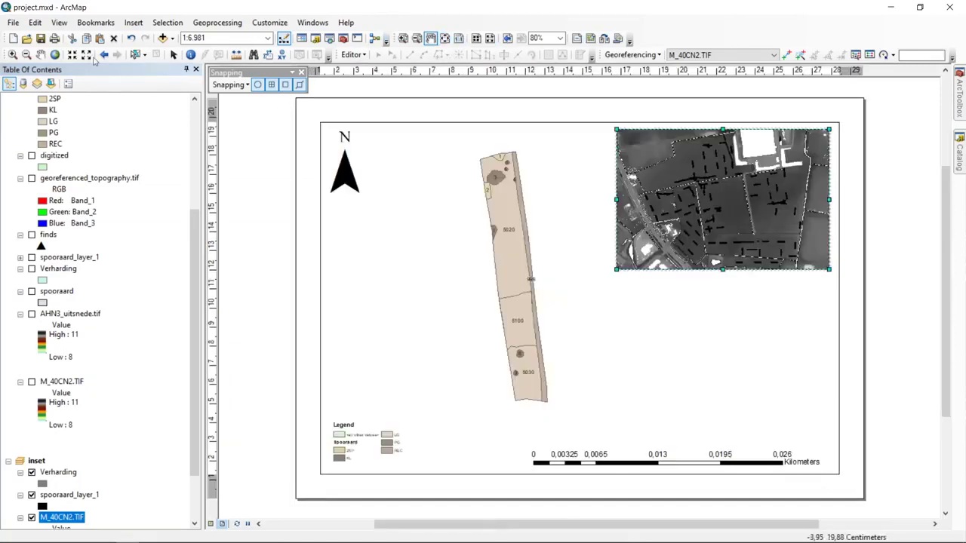
{"action": "left_click", "coordinate": [173, 55]}
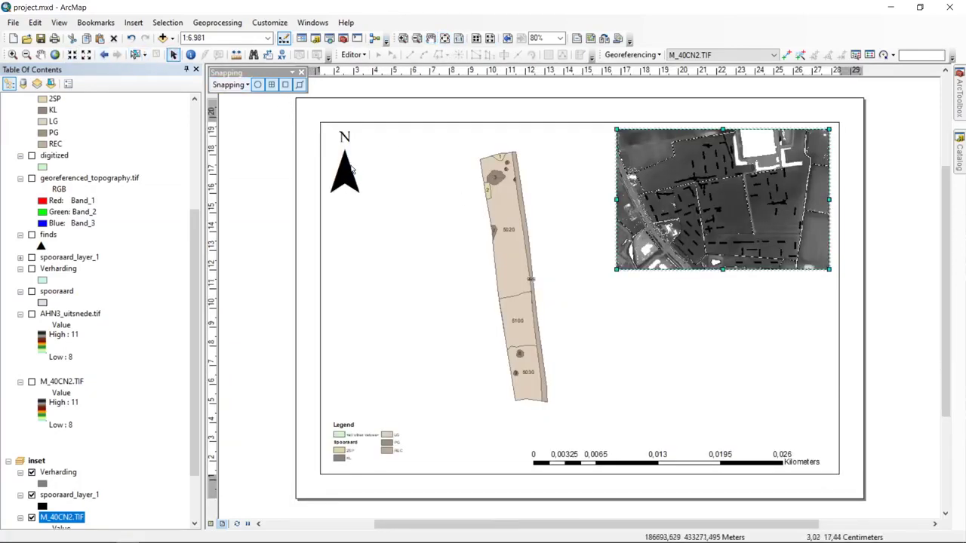
{"action": "left_click", "coordinate": [263, 155]}
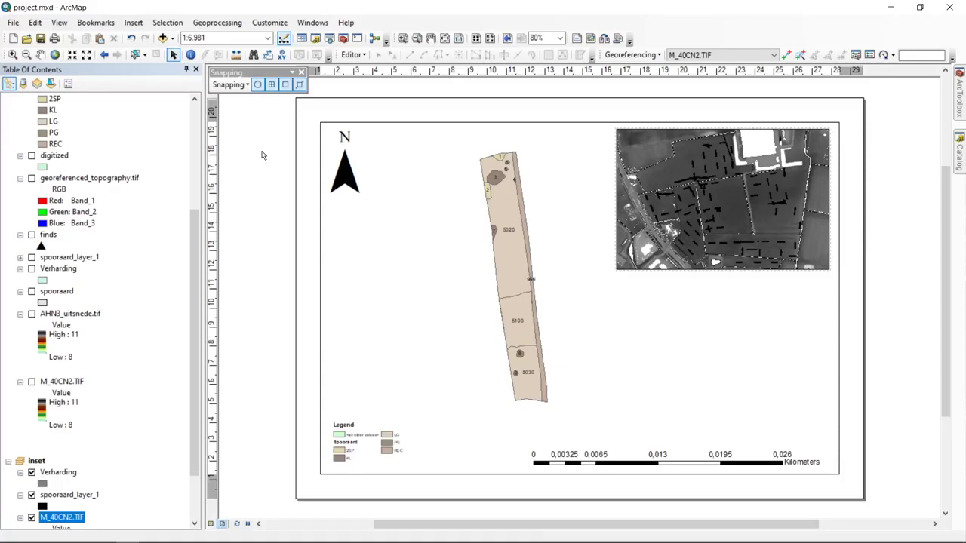
{"action": "left_click", "coordinate": [725, 226]}
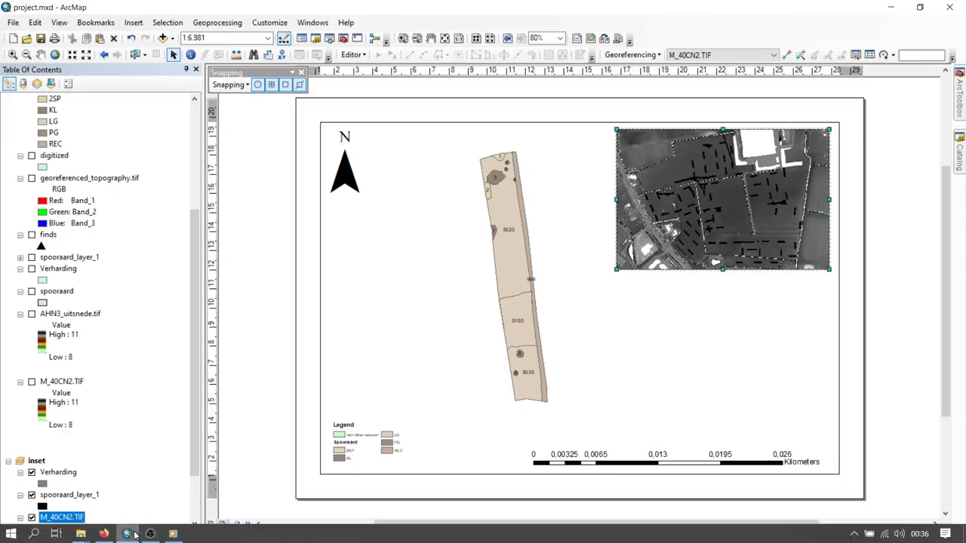
{"action": "right_click", "coordinate": [778, 272]}
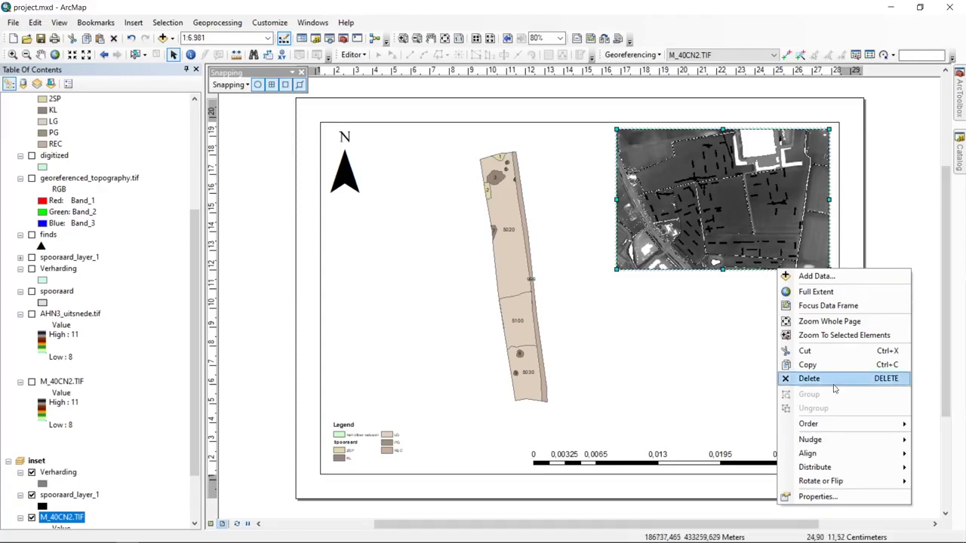
{"action": "left_click", "coordinate": [854, 498]}
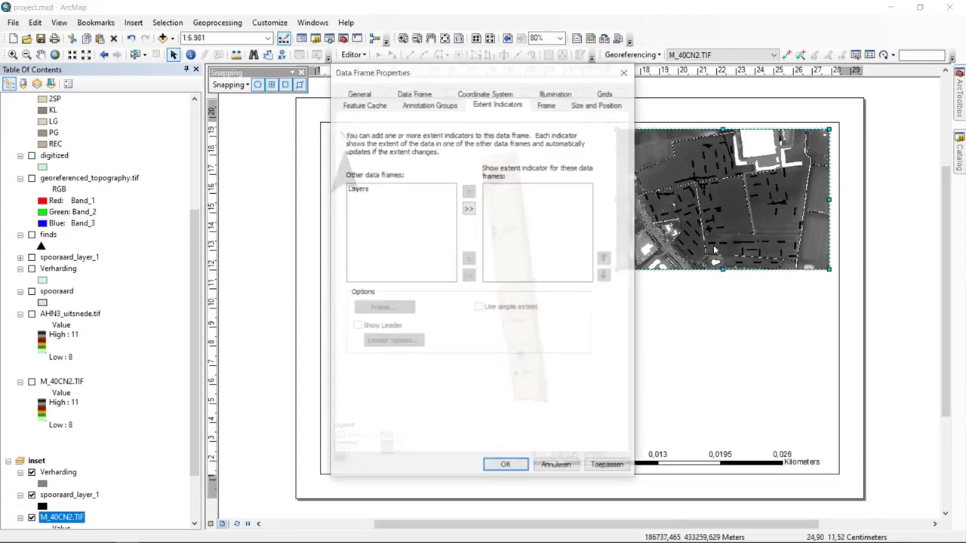
{"action": "left_click", "coordinate": [433, 96]}
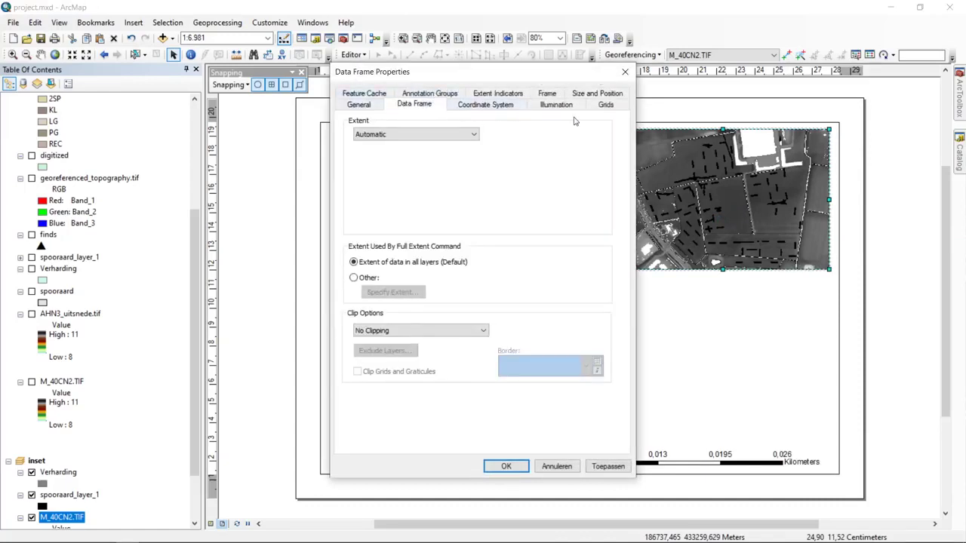
{"action": "left_click", "coordinate": [501, 94]}
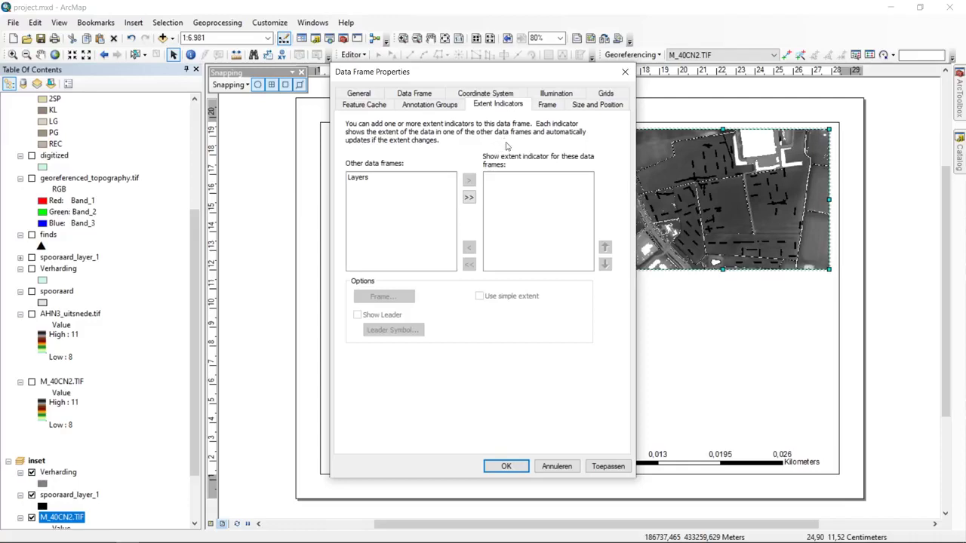
{"action": "left_click", "coordinate": [397, 179]}
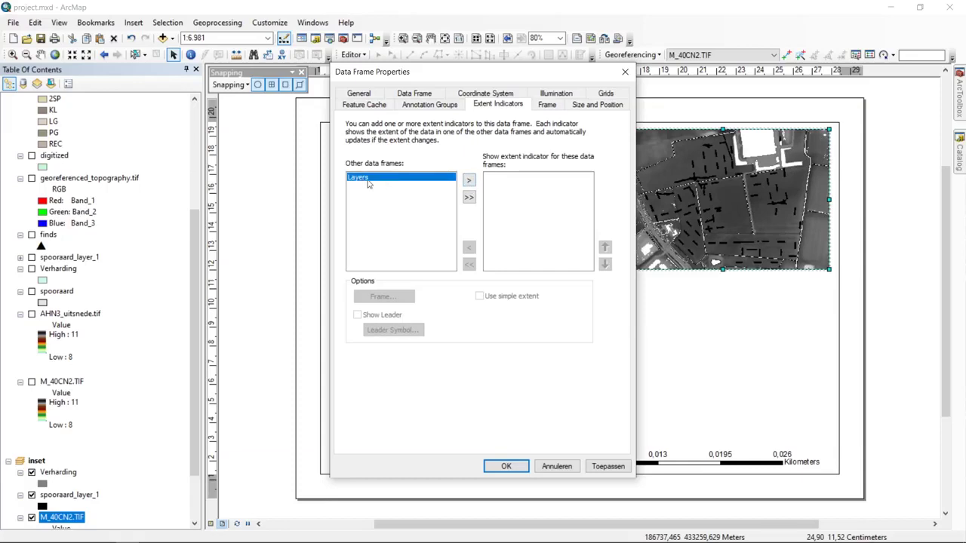
{"action": "left_click", "coordinate": [468, 181]}
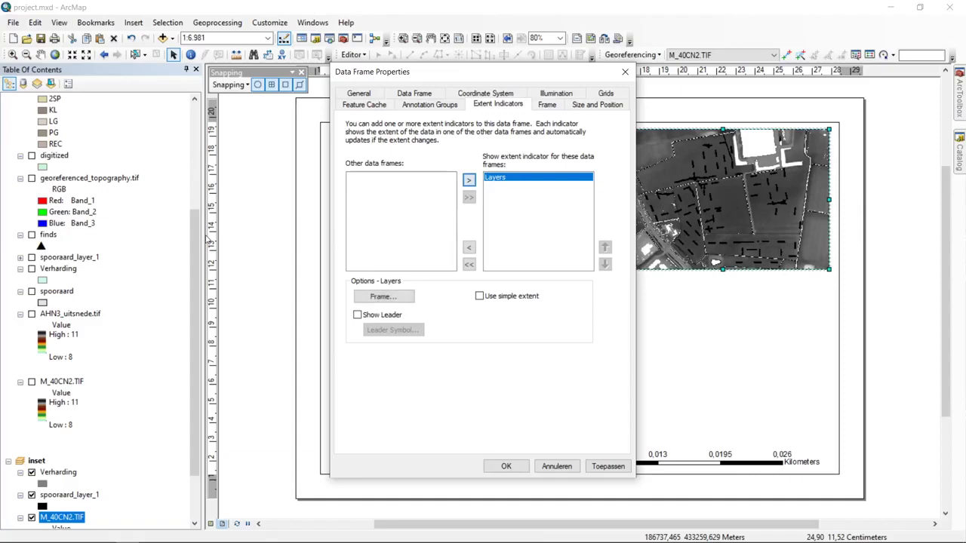
Step: Give the inset's extent indicator a red 1.0 Point border and apply it
{"action": "left_click", "coordinate": [386, 298]}
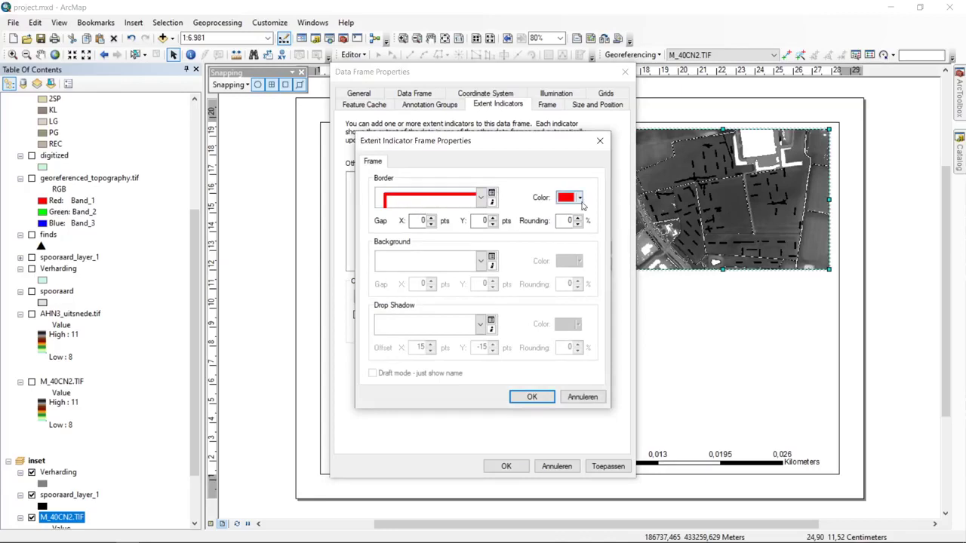
{"action": "left_click", "coordinate": [481, 198]}
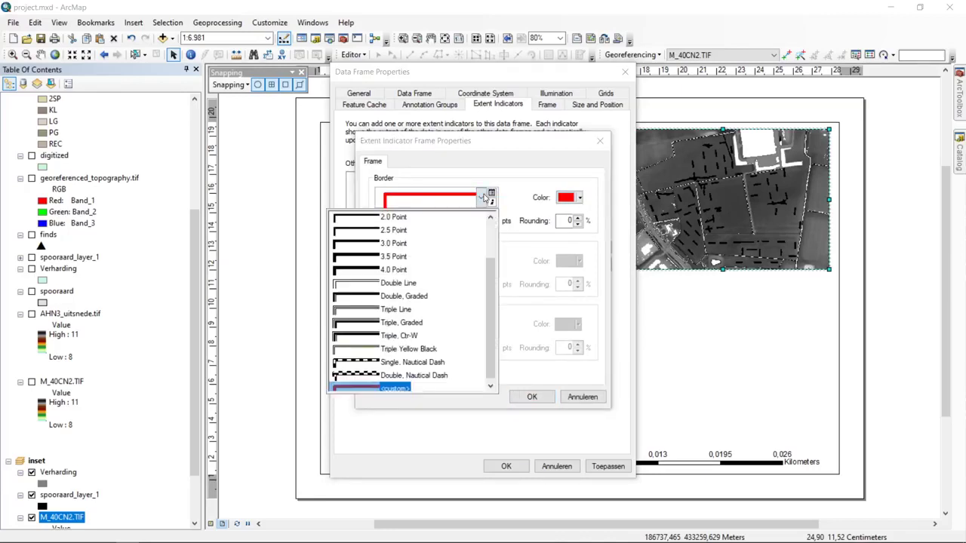
{"action": "scroll", "coordinate": [468, 234], "scroll_direction": "up", "scroll_amount": 2}
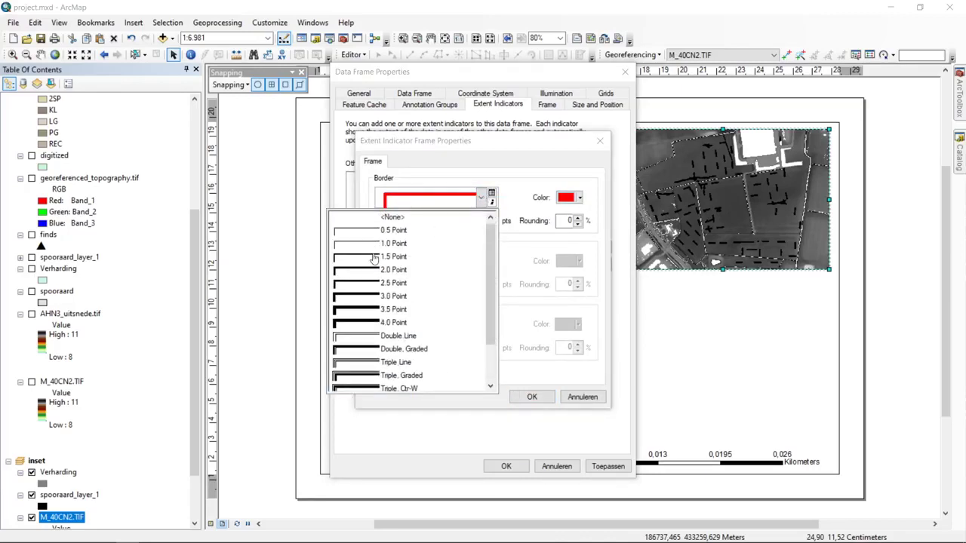
{"action": "left_click", "coordinate": [372, 245]}
{"action": "left_click", "coordinate": [575, 198]}
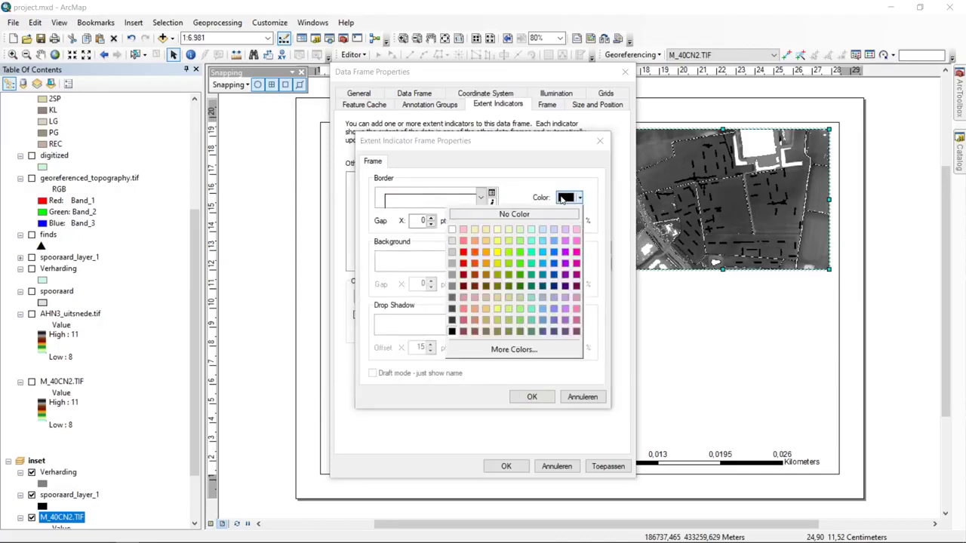
{"action": "left_click", "coordinate": [468, 265]}
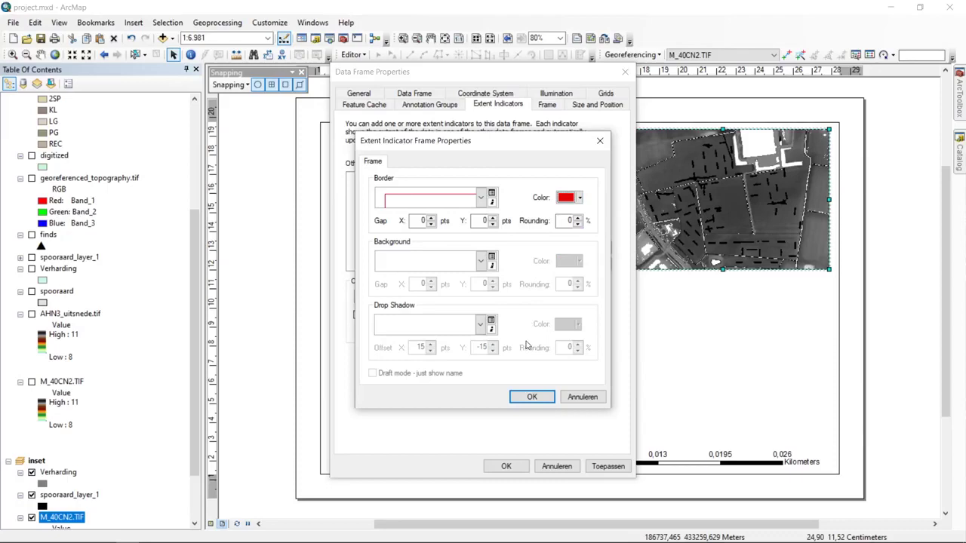
{"action": "left_click", "coordinate": [532, 398]}
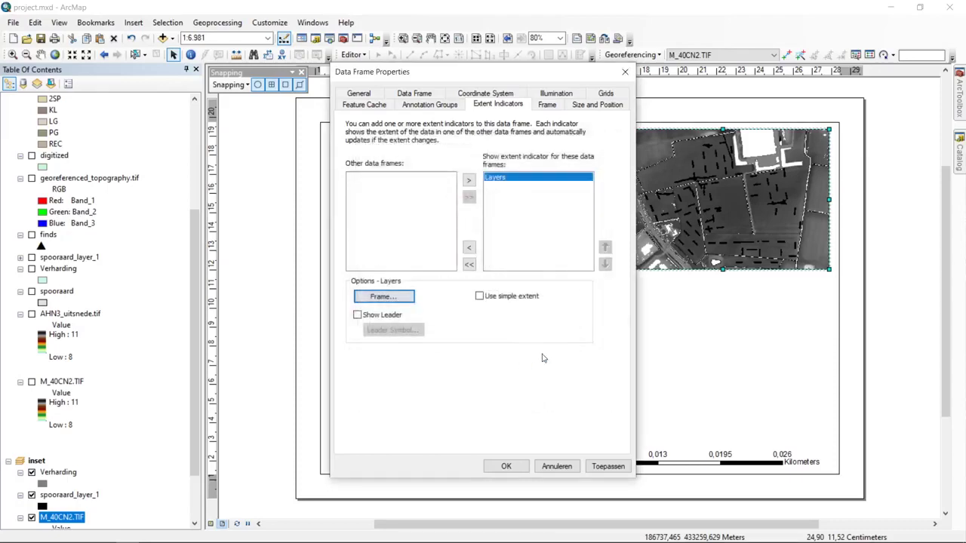
{"action": "left_click", "coordinate": [609, 467]}
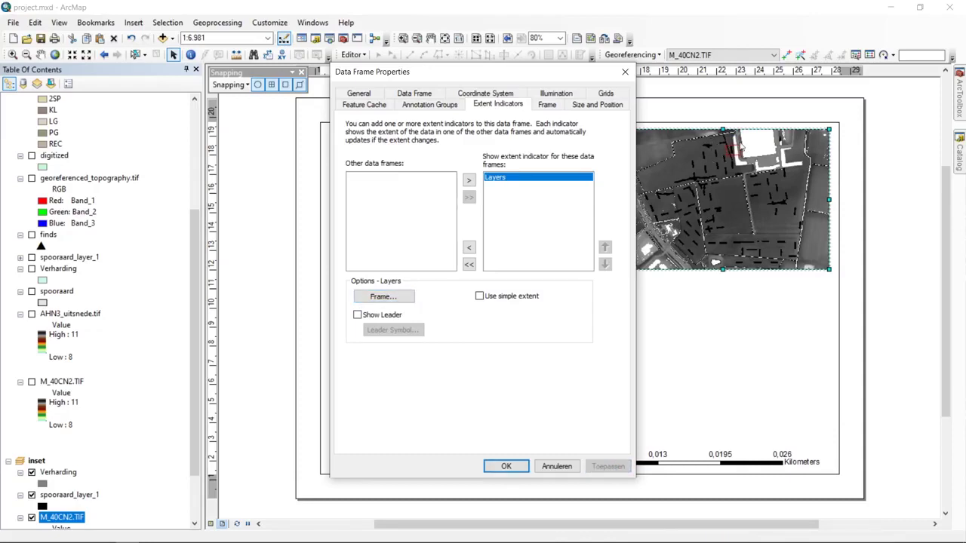
{"action": "left_click", "coordinate": [556, 466]}
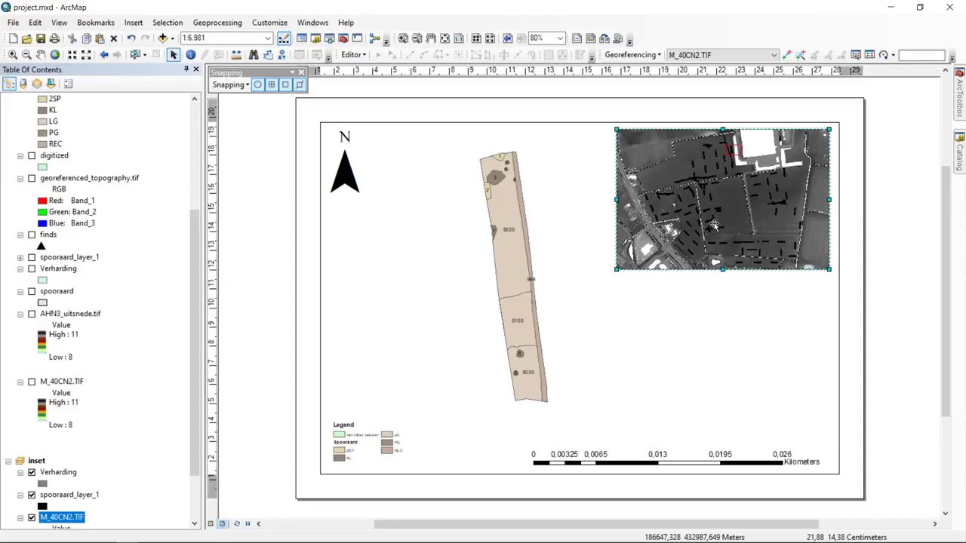
{"action": "left_click", "coordinate": [852, 112]}
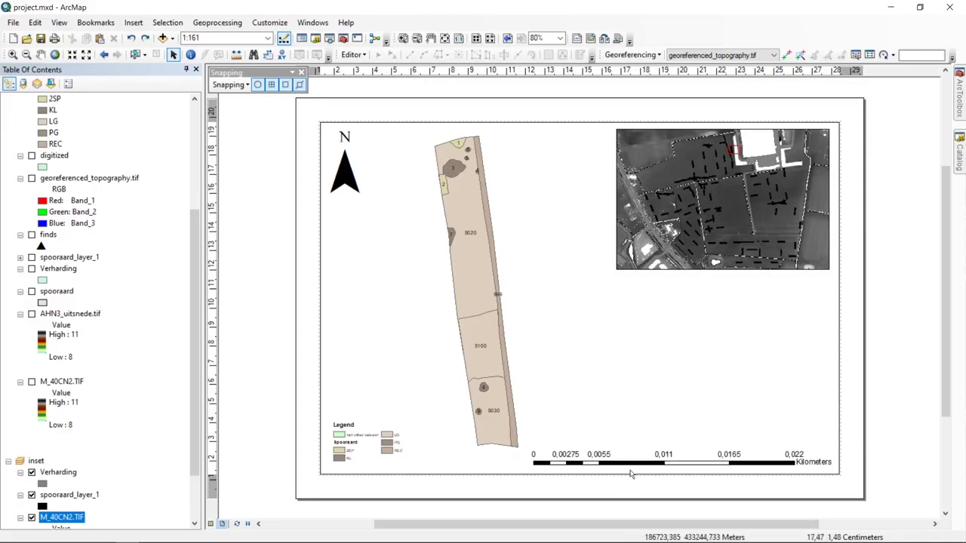
Step: Browse the available styles for the layout's north arrow without choosing a new one
{"action": "double_click", "coordinate": [349, 174]}
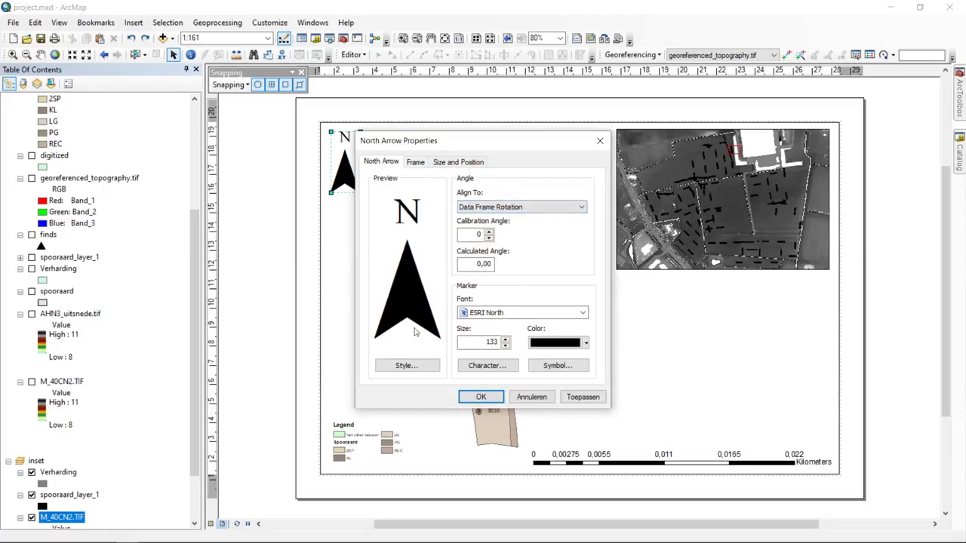
{"action": "left_click", "coordinate": [408, 365]}
{"action": "left_click_drag", "start_coordinate": [552, 195], "coordinate": [554, 356]}
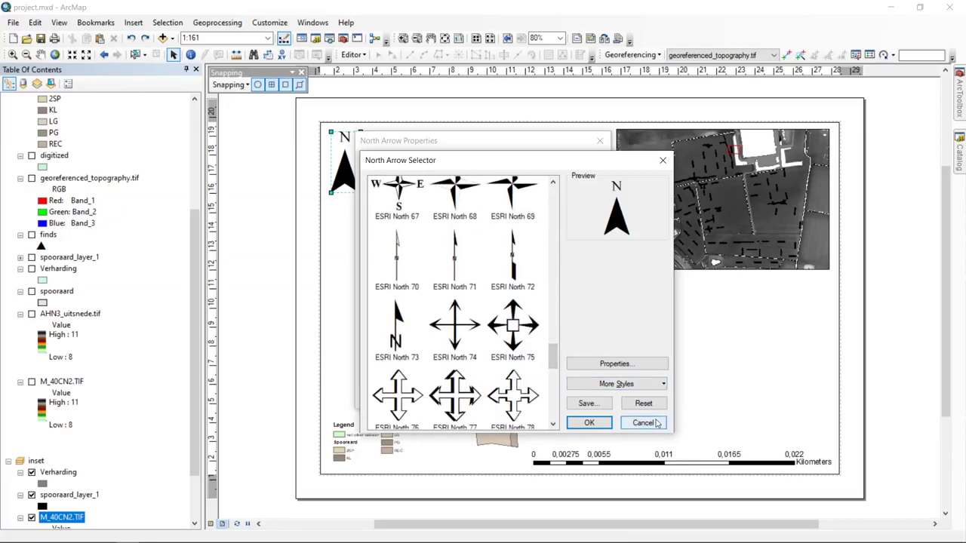
{"action": "left_click", "coordinate": [643, 424]}
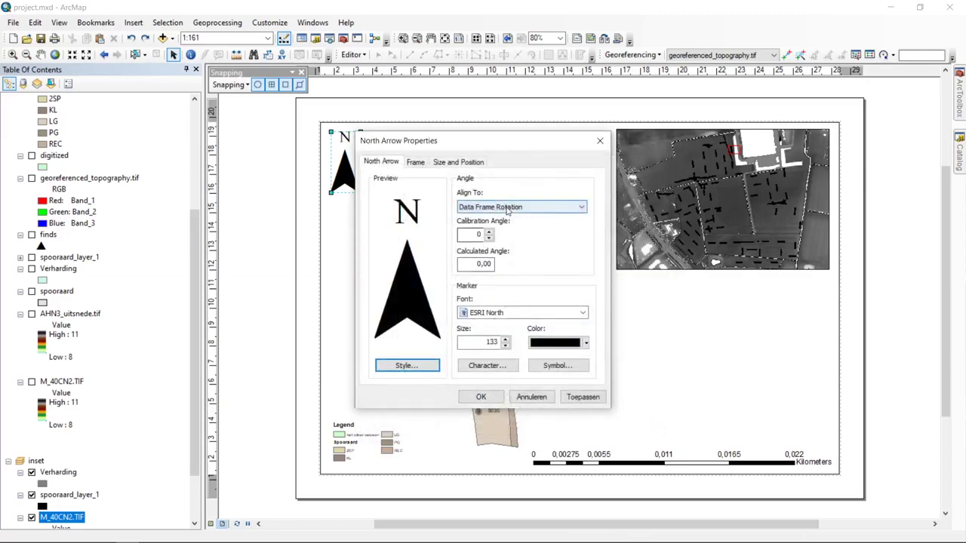
Step: Examine the north arrow's symbol options, style references and character marker settings, then leave them without applying changes
{"action": "left_click", "coordinate": [557, 367]}
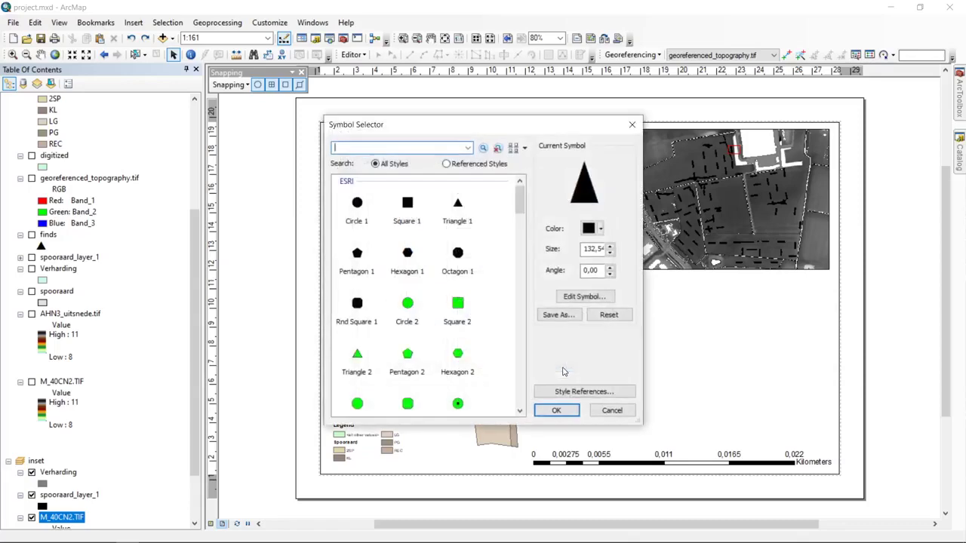
{"action": "left_click_drag", "start_coordinate": [519, 198], "coordinate": [530, 180]}
{"action": "left_click", "coordinate": [585, 390]}
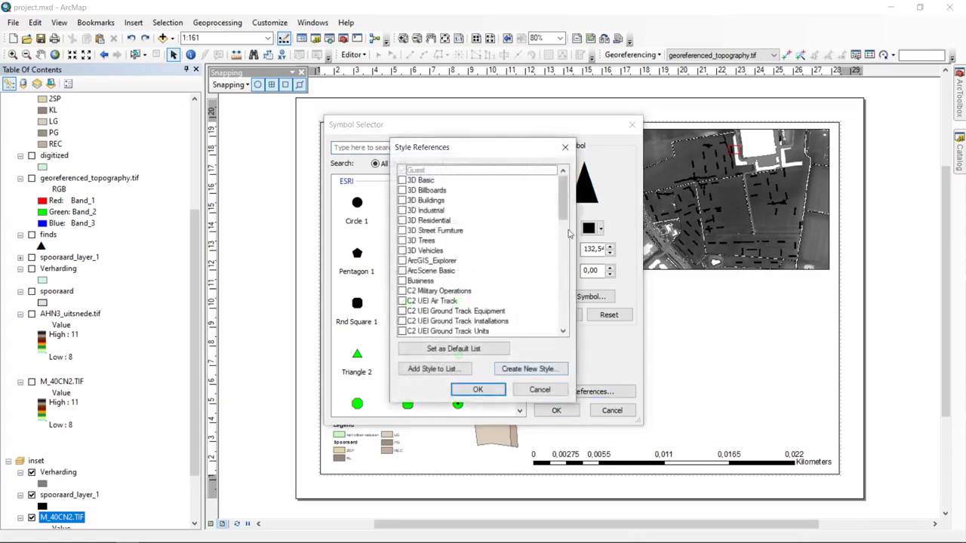
{"action": "left_click", "coordinate": [560, 391]}
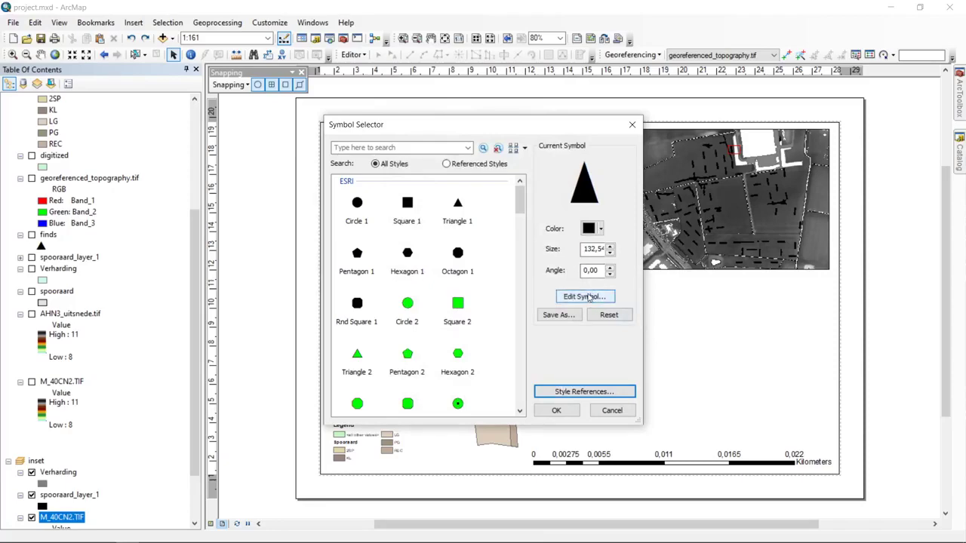
{"action": "left_click", "coordinate": [590, 297]}
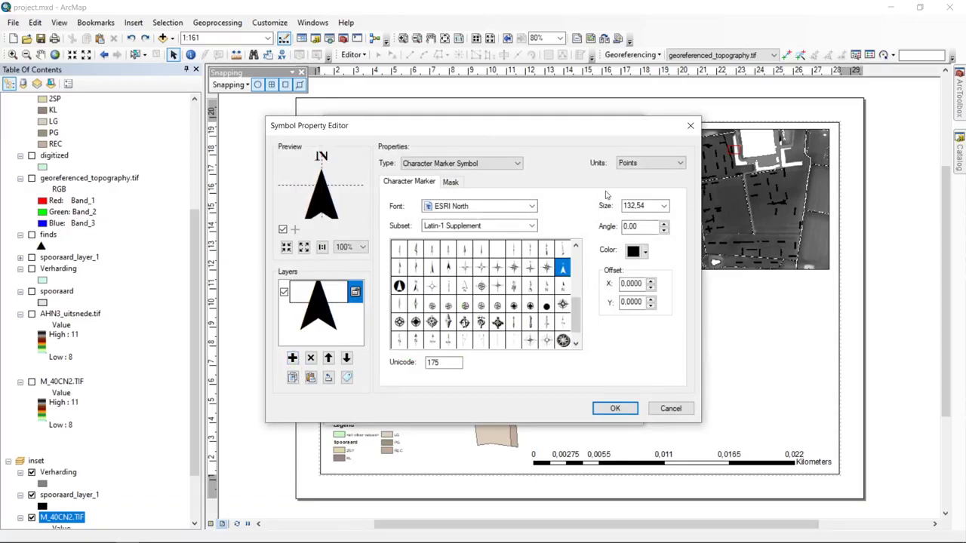
{"action": "left_click_drag", "start_coordinate": [575, 314], "coordinate": [587, 362]}
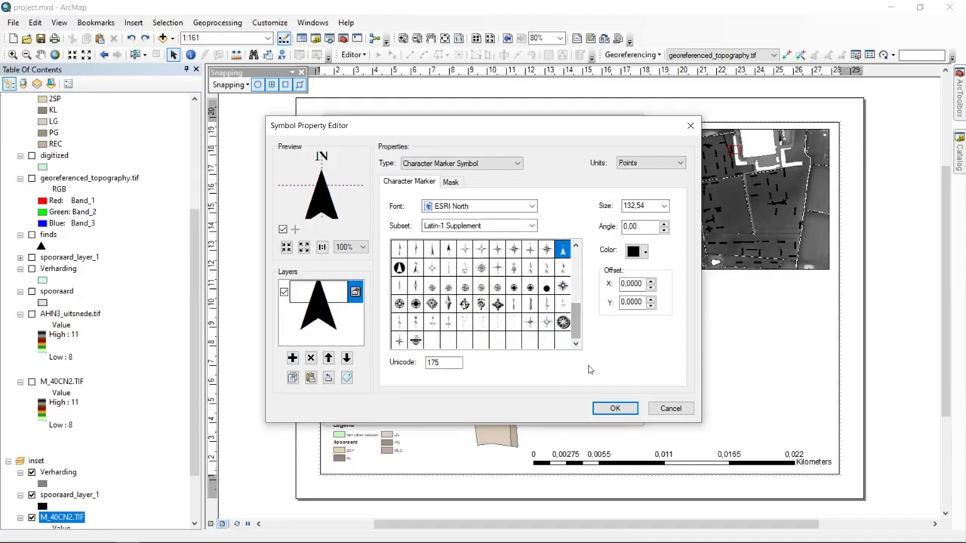
{"action": "left_click", "coordinate": [450, 183]}
{"action": "left_click", "coordinate": [422, 184]}
{"action": "left_click", "coordinate": [668, 409]}
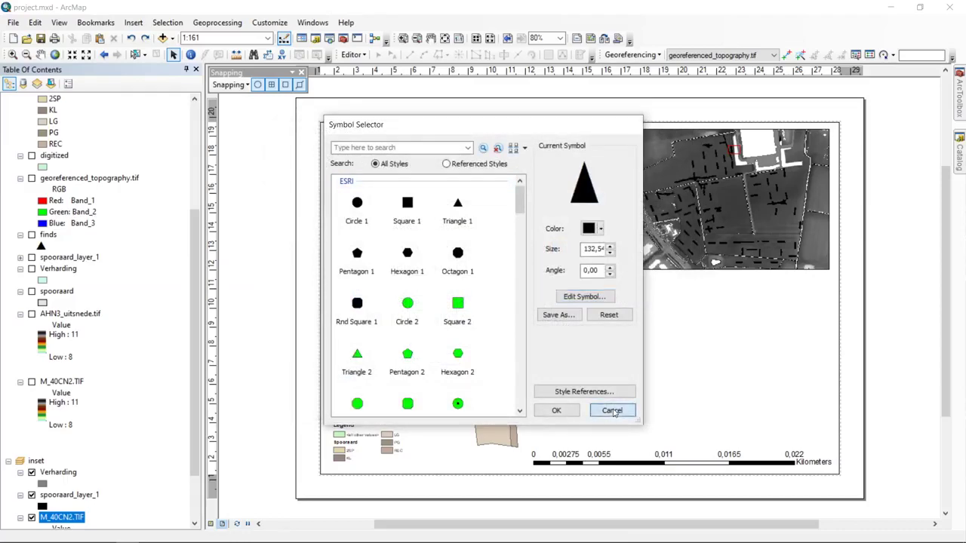
{"action": "left_click", "coordinate": [612, 411]}
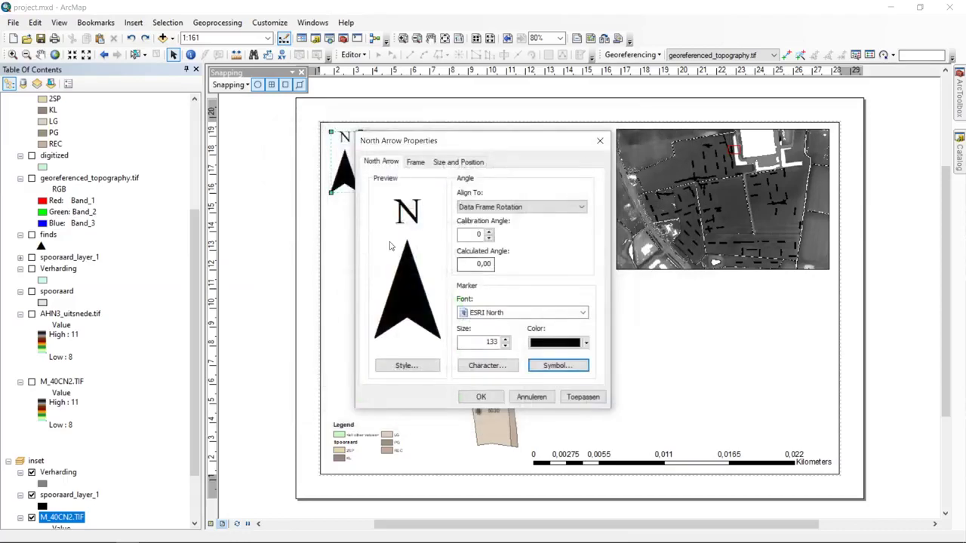
{"action": "left_click", "coordinate": [541, 399]}
{"action": "left_click", "coordinate": [313, 199]}
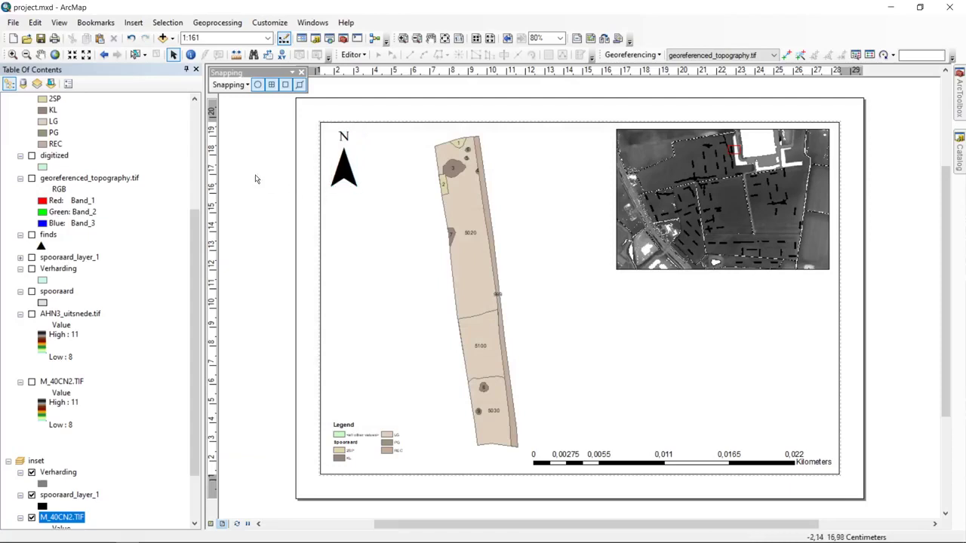
Step: Measure the trench's length along its long edge to compare it with the scale bar
{"action": "left_click", "coordinate": [646, 458]}
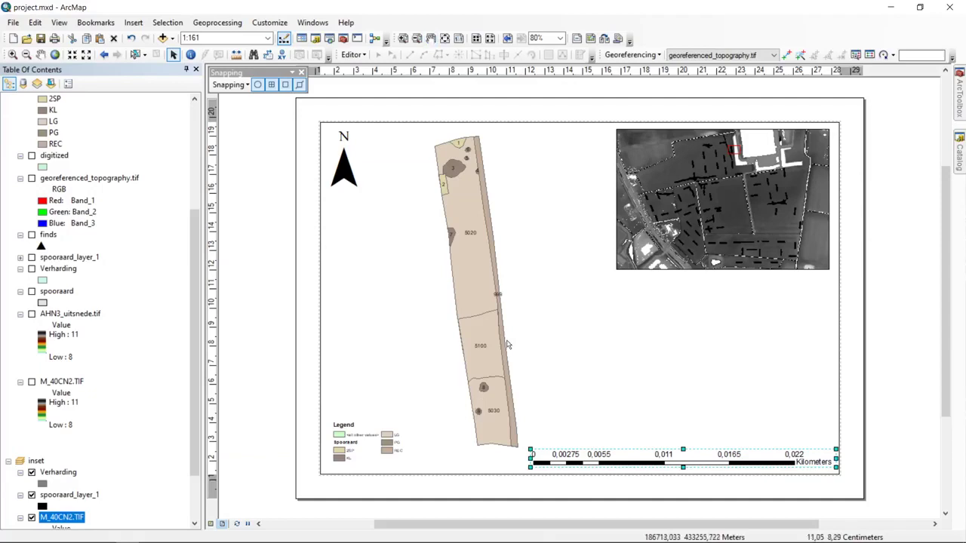
{"action": "left_click", "coordinate": [236, 58]}
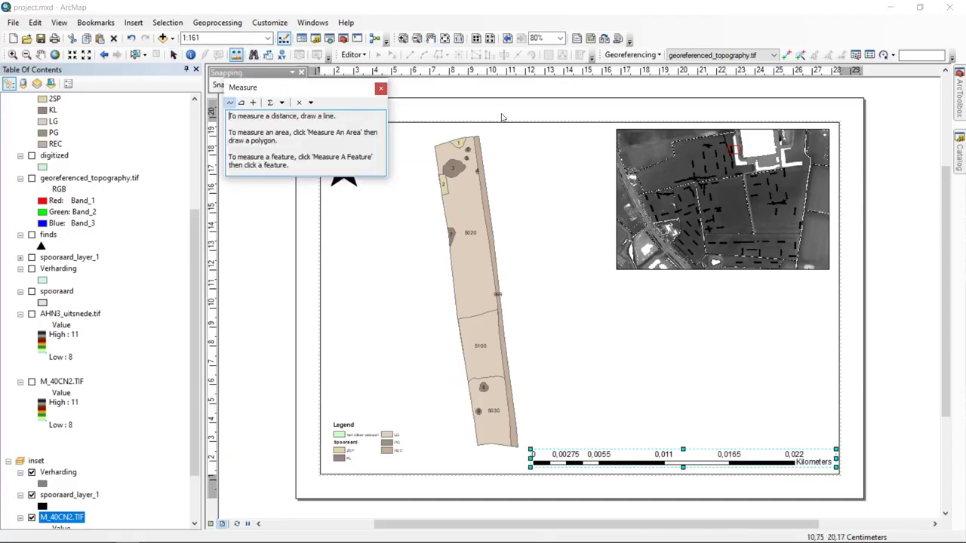
{"action": "left_click", "coordinate": [474, 138]}
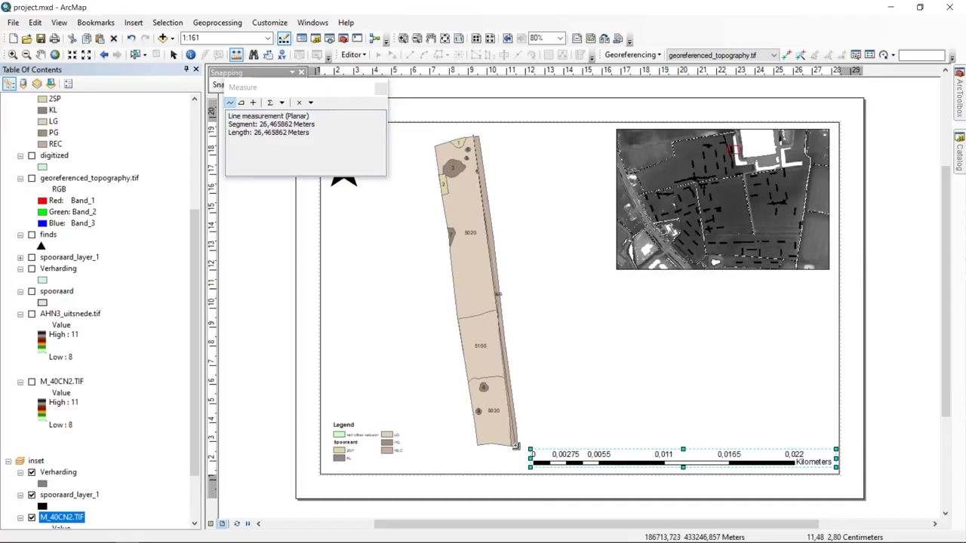
{"action": "left_click", "coordinate": [381, 89]}
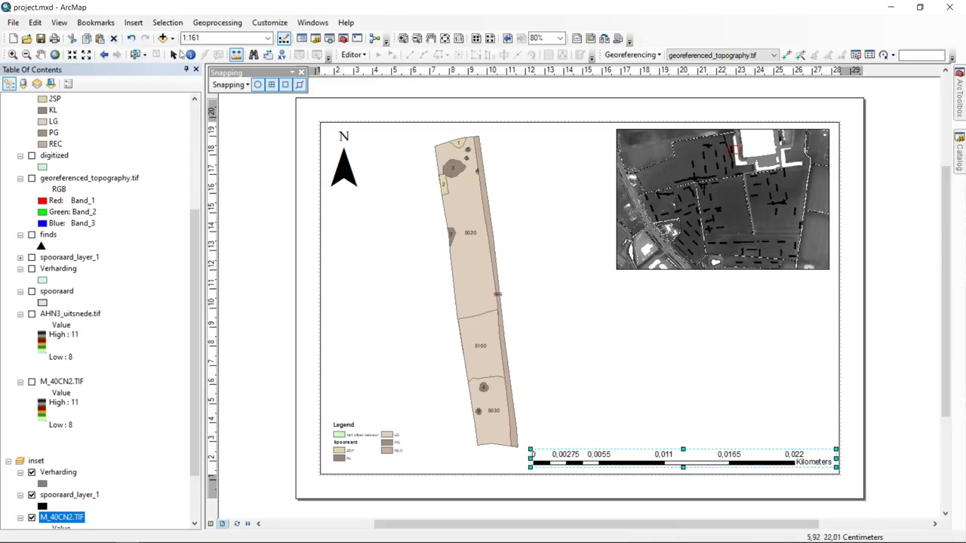
Step: Zoom the main map out to check how the scale bar adapts, and return to the previous extent
{"action": "left_click", "coordinate": [26, 54]}
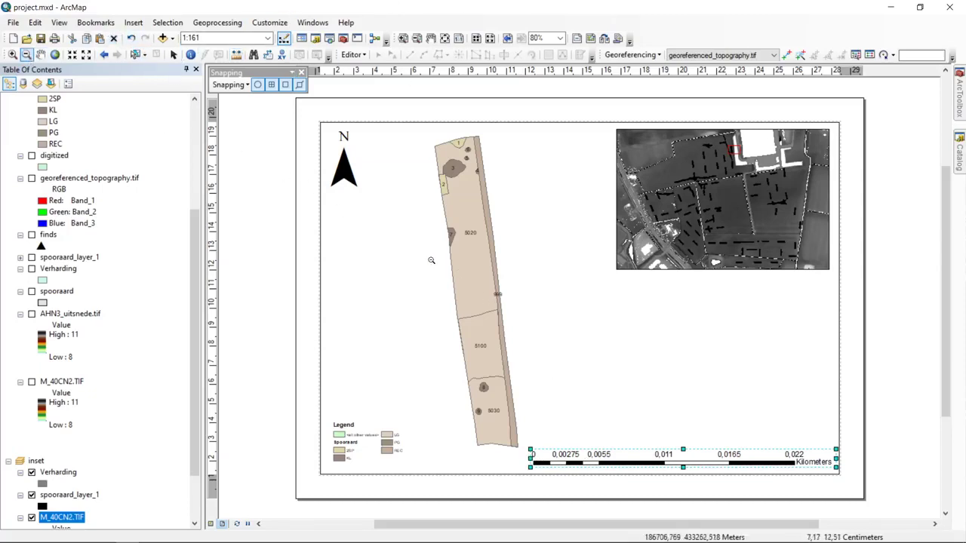
{"action": "left_click_drag", "start_coordinate": [438, 261], "coordinate": [527, 307]}
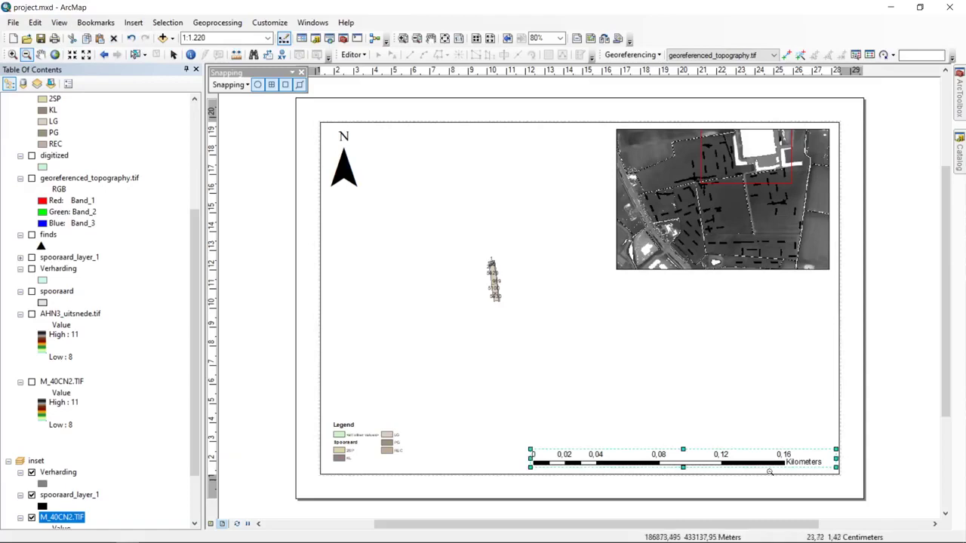
{"action": "left_click", "coordinate": [104, 54]}
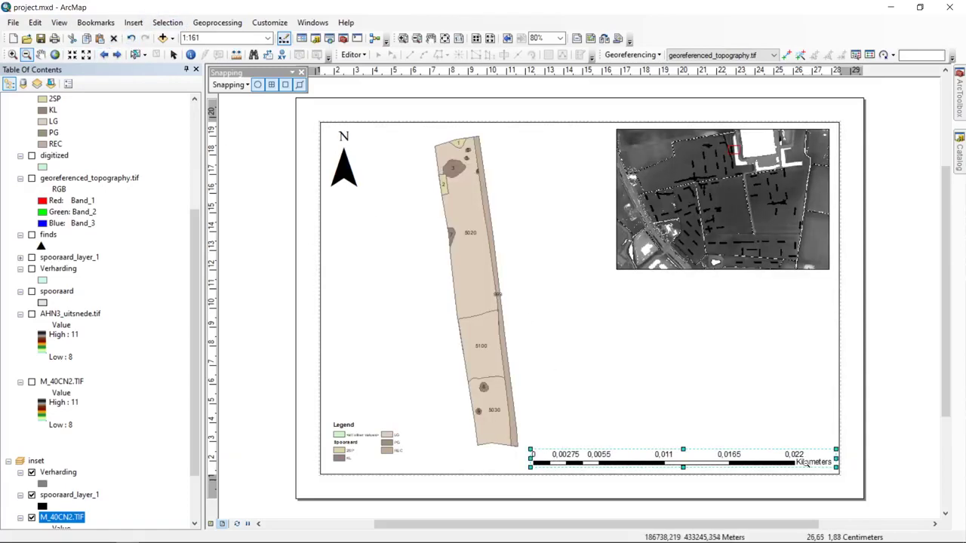
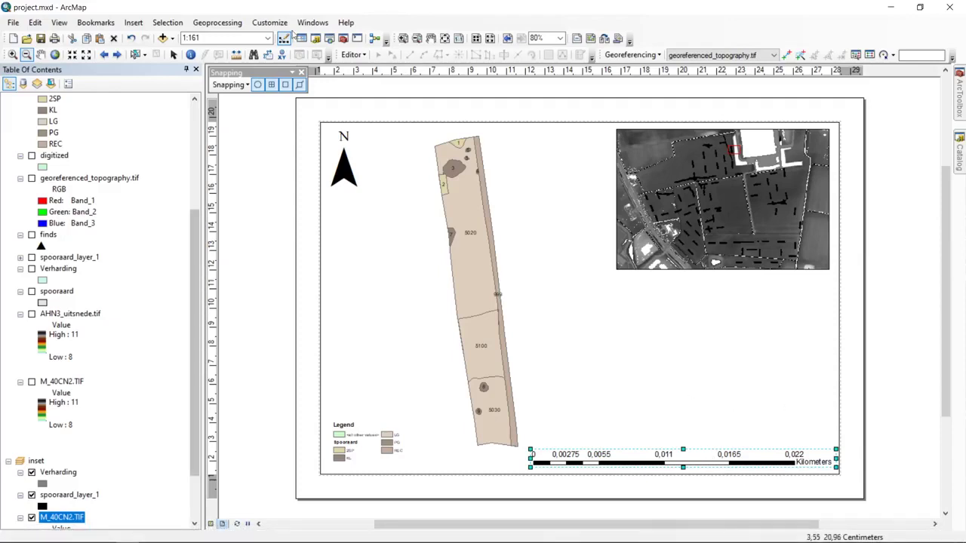
Step: Make the scale bar adjust its number of divisions when resizing, and test this by widening and narrowing the bar
{"action": "left_click", "coordinate": [172, 54]}
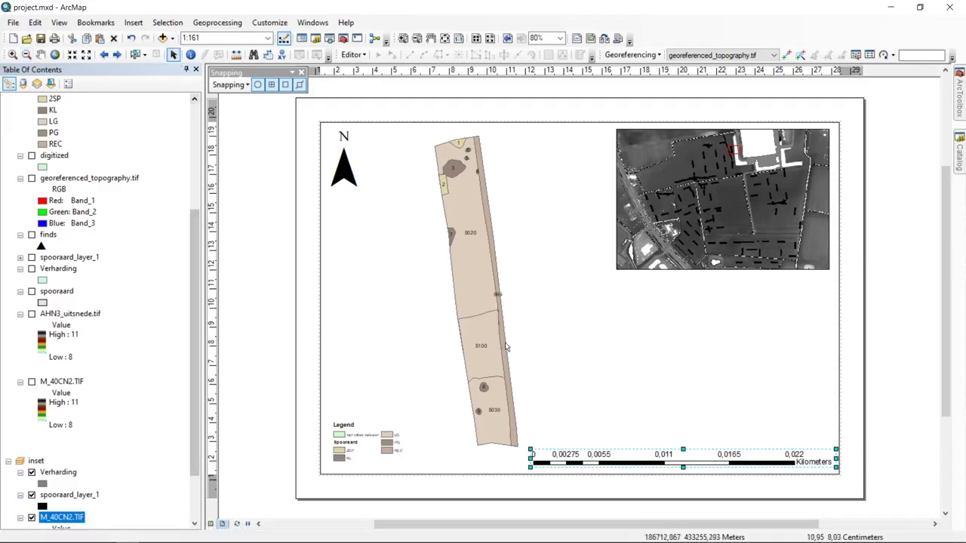
{"action": "double_click", "coordinate": [567, 456]}
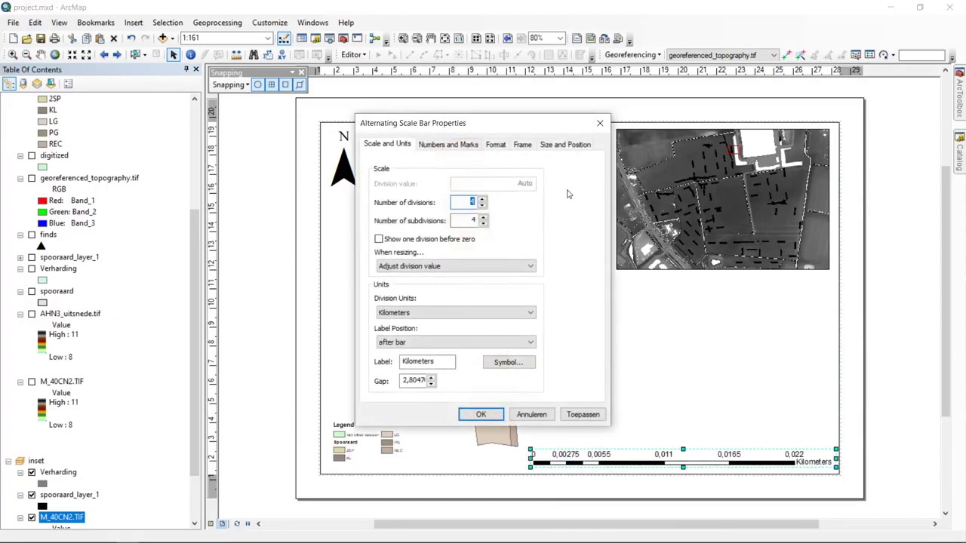
{"action": "left_click", "coordinate": [518, 267]}
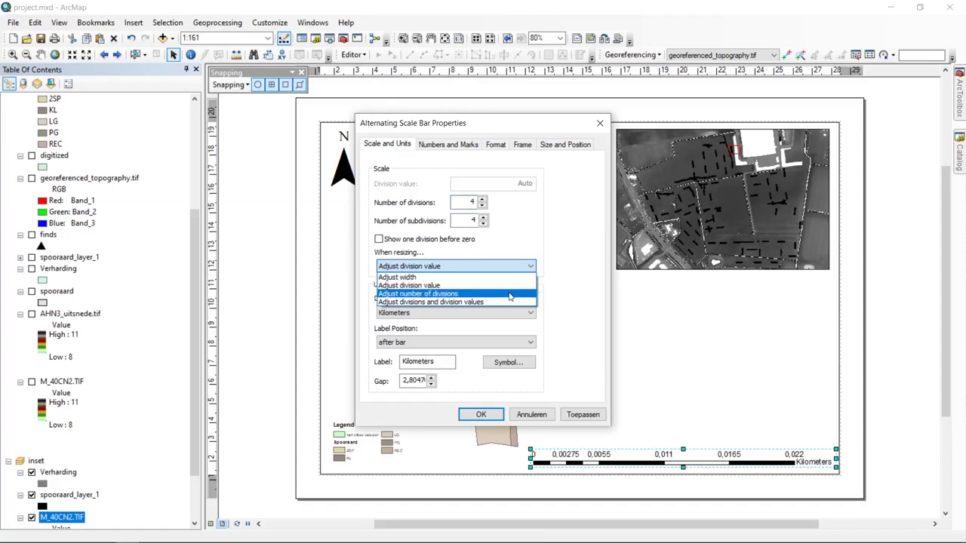
{"action": "left_click", "coordinate": [510, 294]}
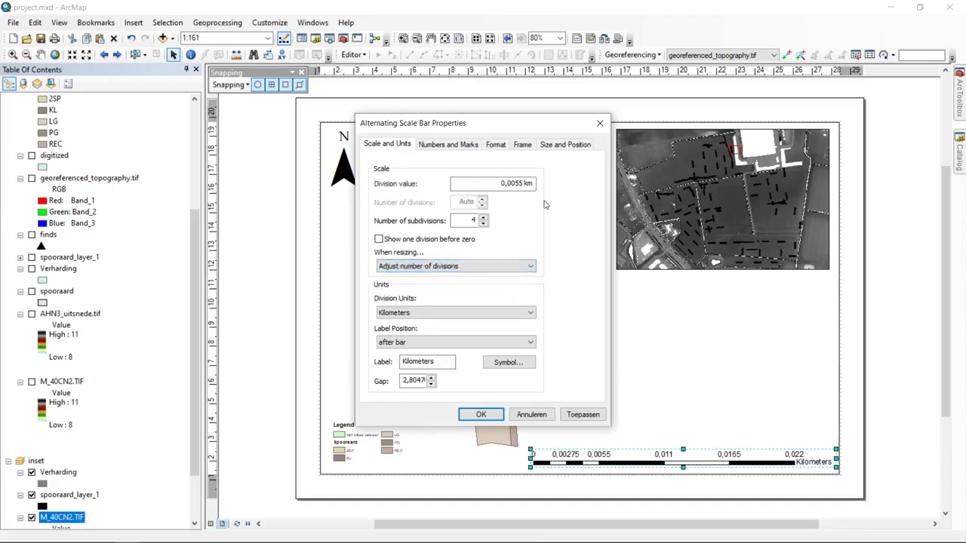
{"action": "left_click", "coordinate": [584, 415]}
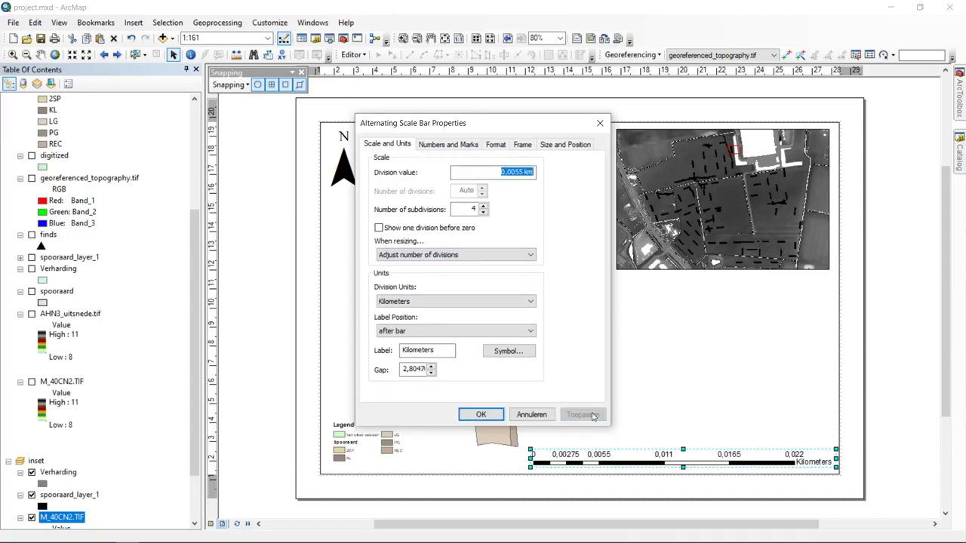
{"action": "left_click", "coordinate": [480, 415]}
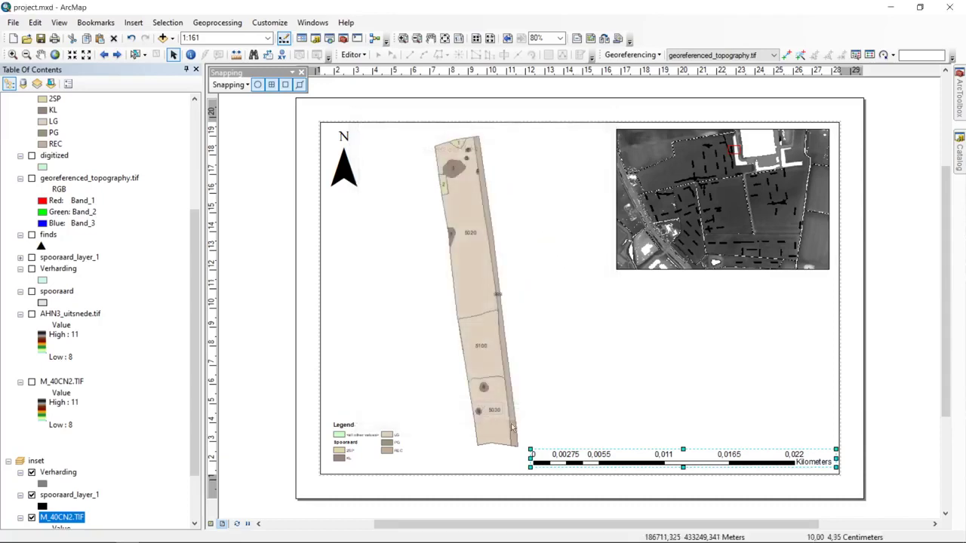
{"action": "left_click_drag", "start_coordinate": [837, 459], "coordinate": [860, 462]}
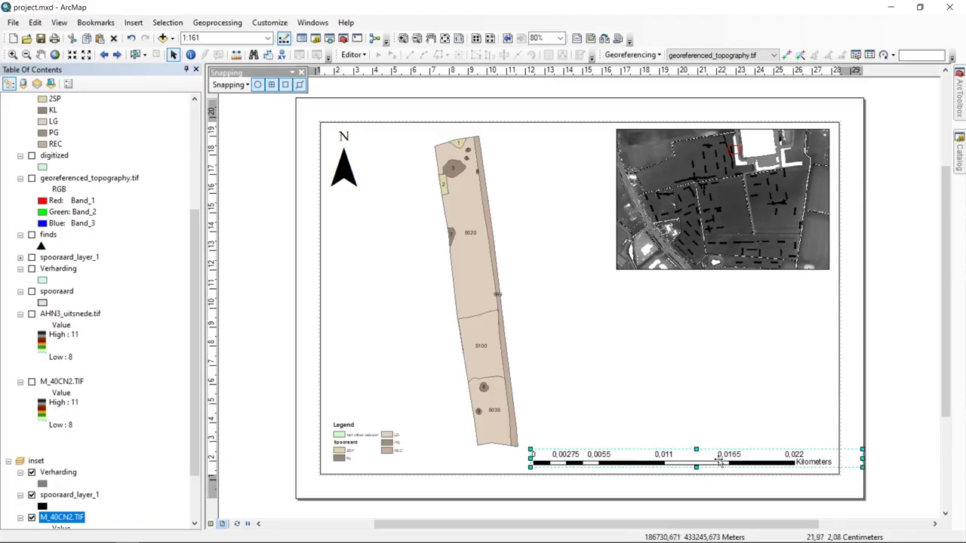
{"action": "left_click_drag", "start_coordinate": [860, 462], "coordinate": [831, 462]}
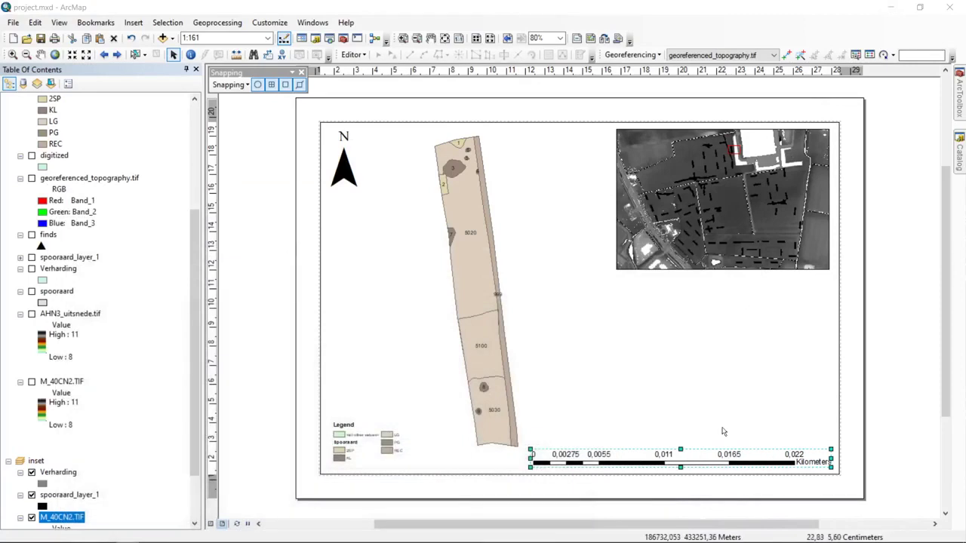
Step: Set the scale bar's division units to Meters with a division value of 5 m, and apply the changes
{"action": "left_click", "coordinate": [694, 460]}
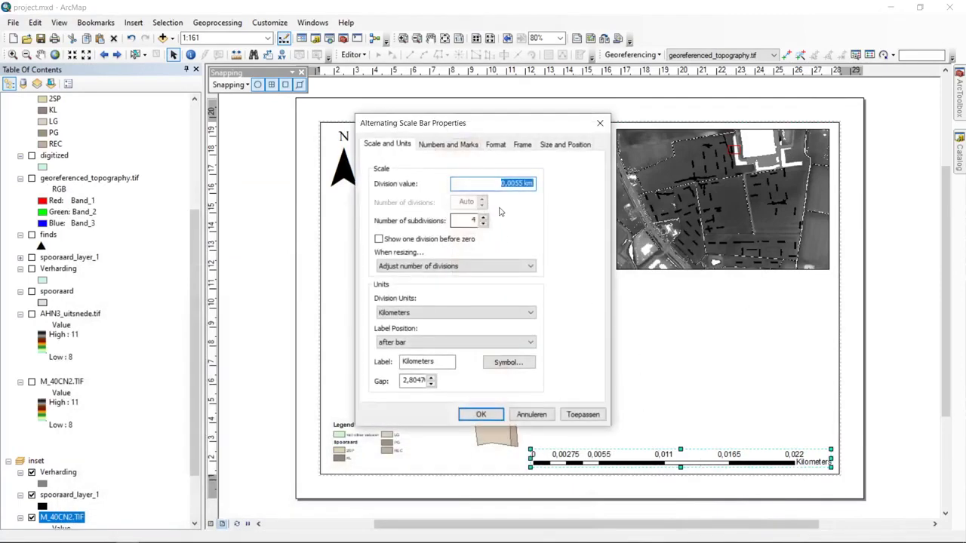
{"action": "left_click", "coordinate": [518, 184]}
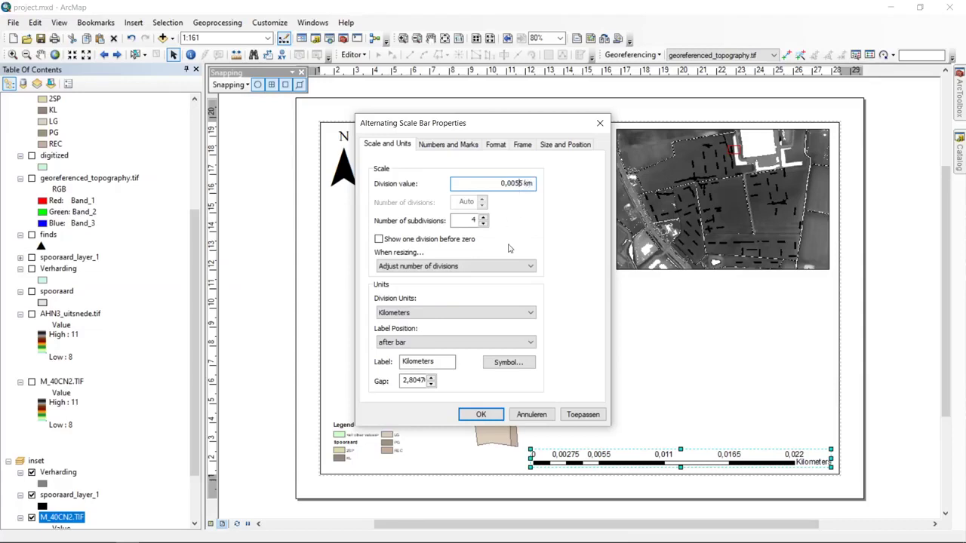
{"action": "left_click", "coordinate": [489, 312]}
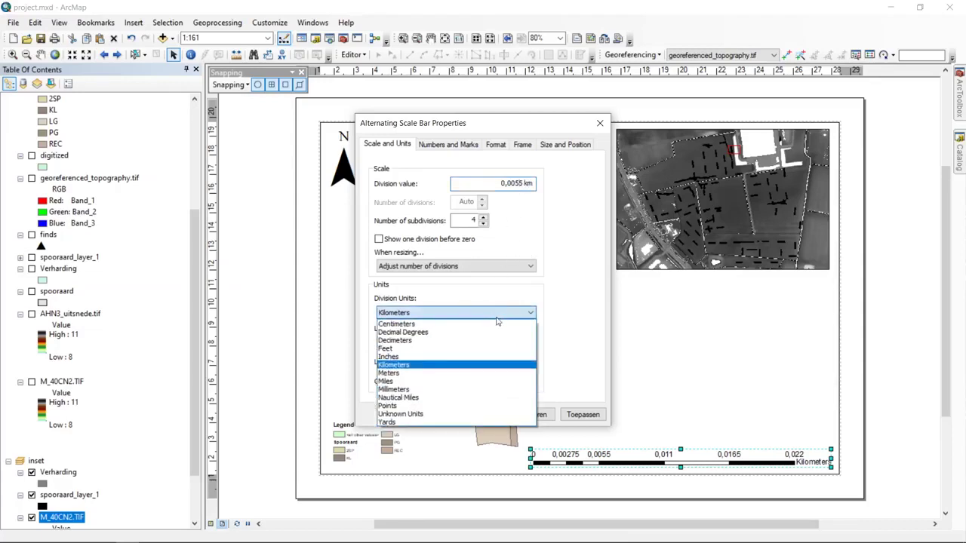
{"action": "left_click", "coordinate": [444, 373]}
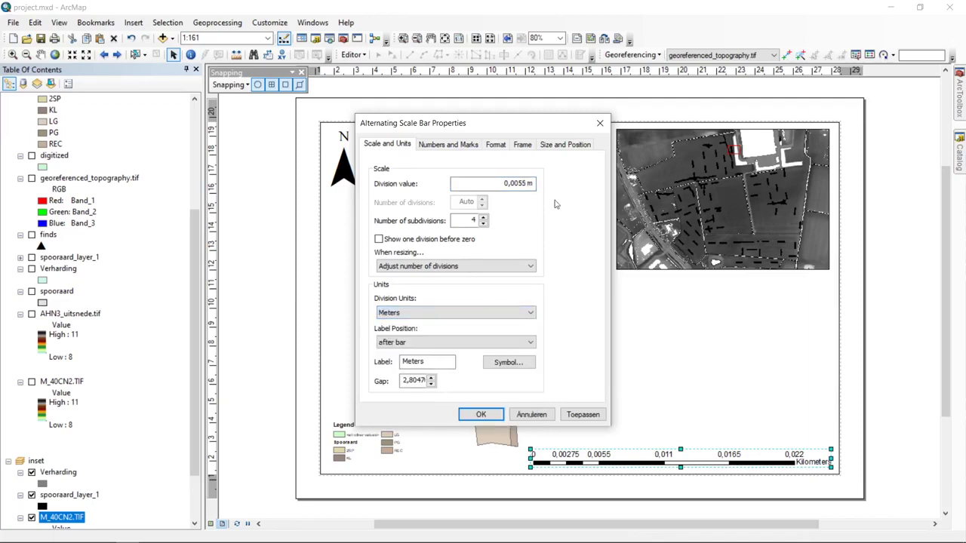
{"action": "left_click_drag", "start_coordinate": [526, 184], "coordinate": [463, 178]}
{"action": "type", "text": "5"}
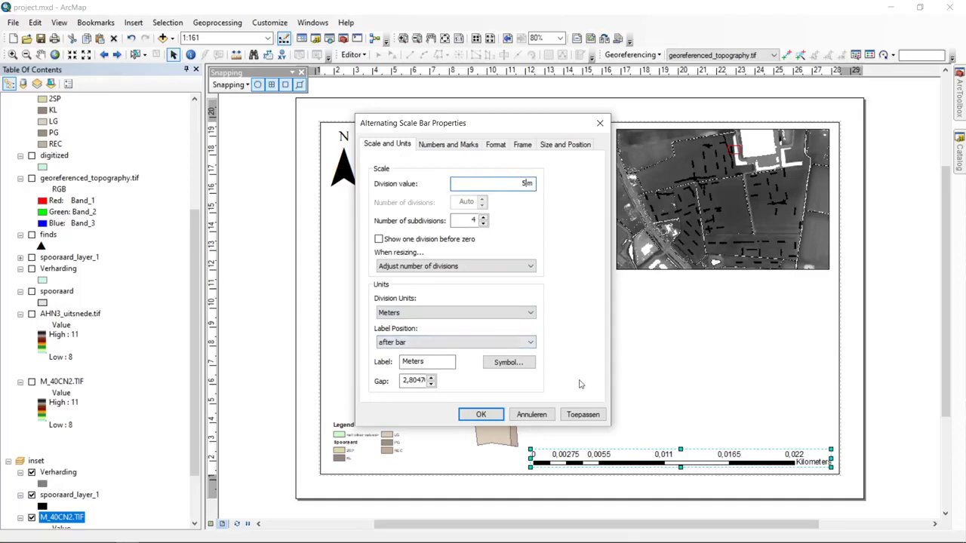
{"action": "left_click", "coordinate": [585, 415]}
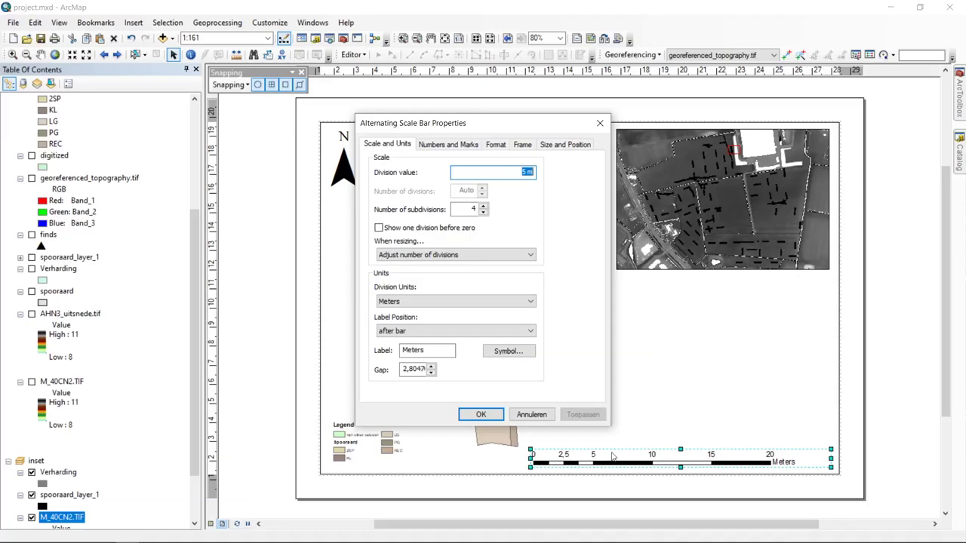
{"action": "left_click", "coordinate": [480, 414]}
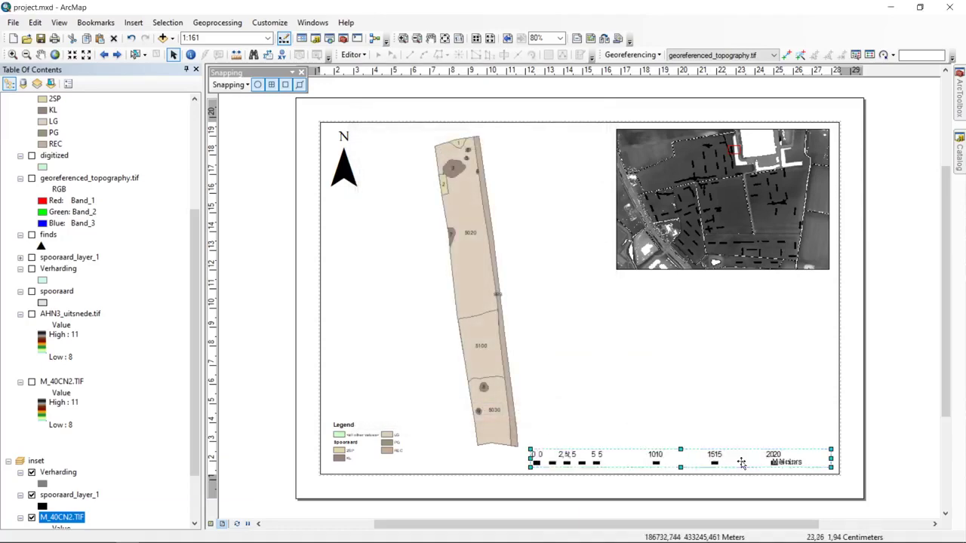
Step: Move the scale bar closer to the lower-right corner of the map frame and deselect it
{"action": "left_click", "coordinate": [910, 435]}
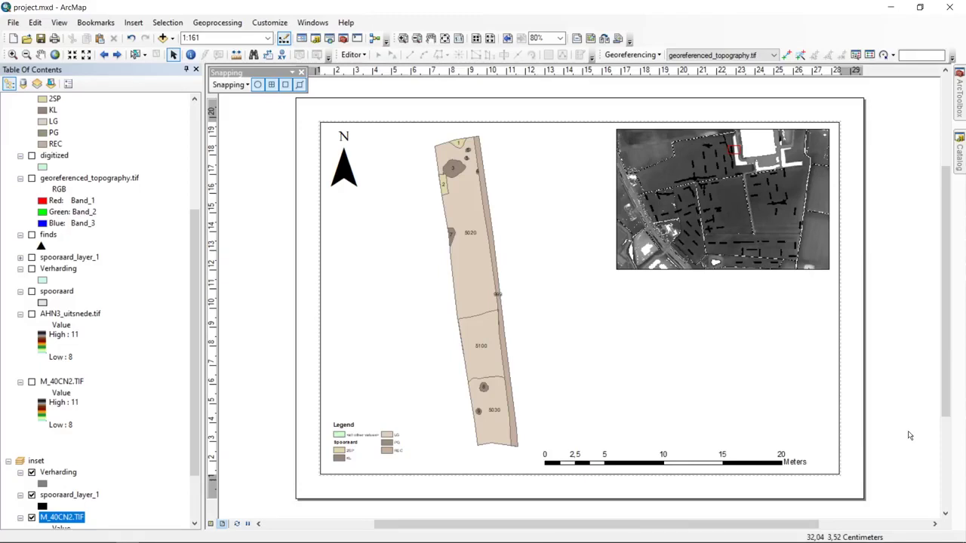
{"action": "left_click_drag", "start_coordinate": [725, 457], "coordinate": [755, 458]}
{"action": "left_click", "coordinate": [927, 431]}
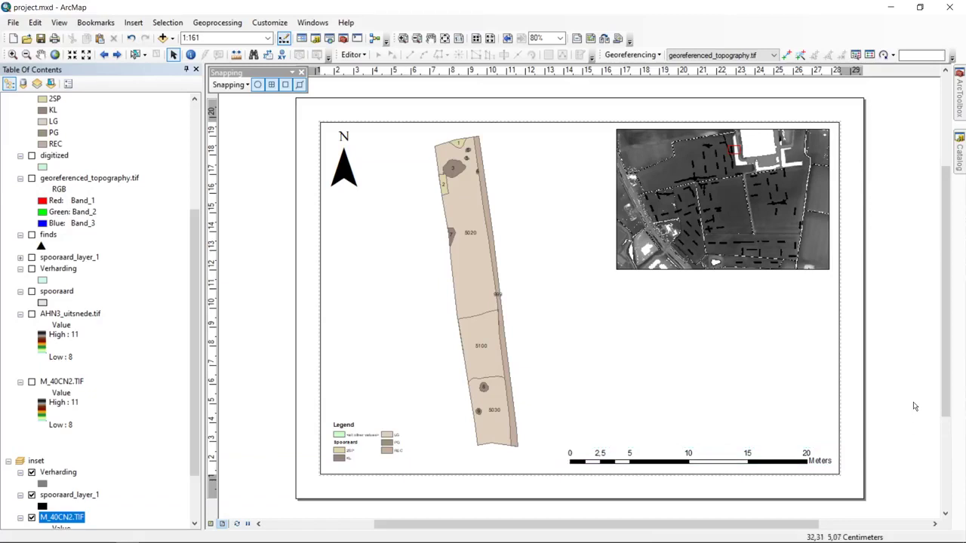
Step: Examine the scale bar's subdivisions, numbering, format, frame, size and label symbol settings, leaving them as they are
{"action": "double_click", "coordinate": [634, 462]}
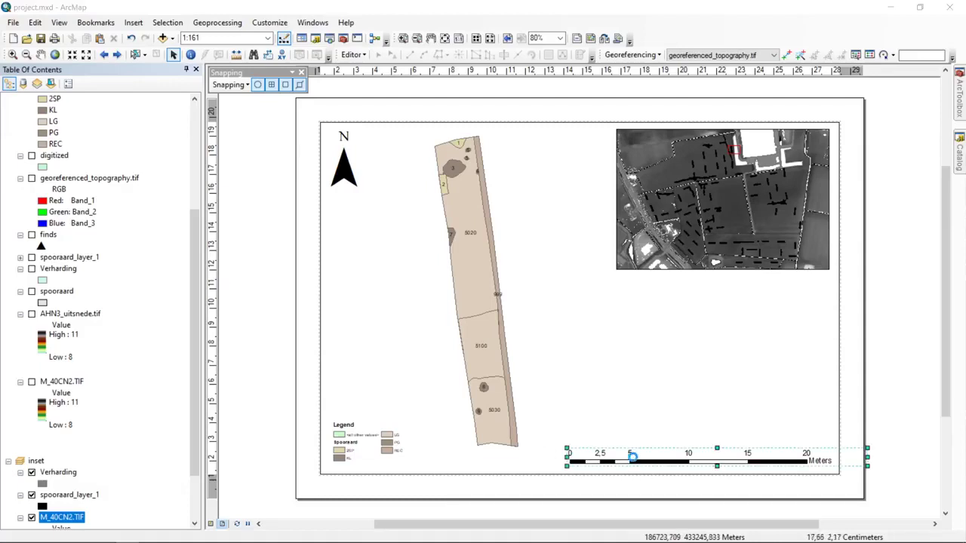
{"action": "left_click", "coordinate": [470, 221]}
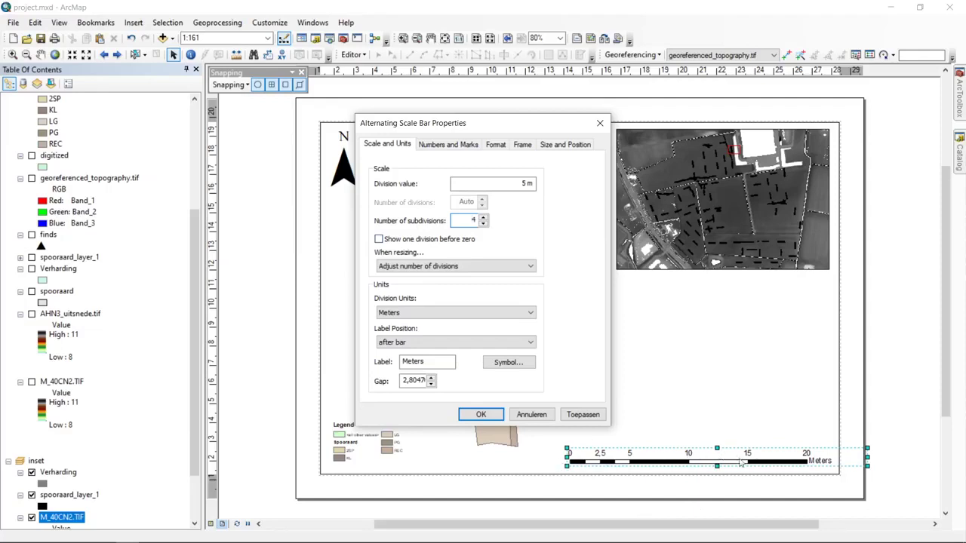
{"action": "left_click", "coordinate": [446, 145]}
{"action": "left_click", "coordinate": [495, 145]}
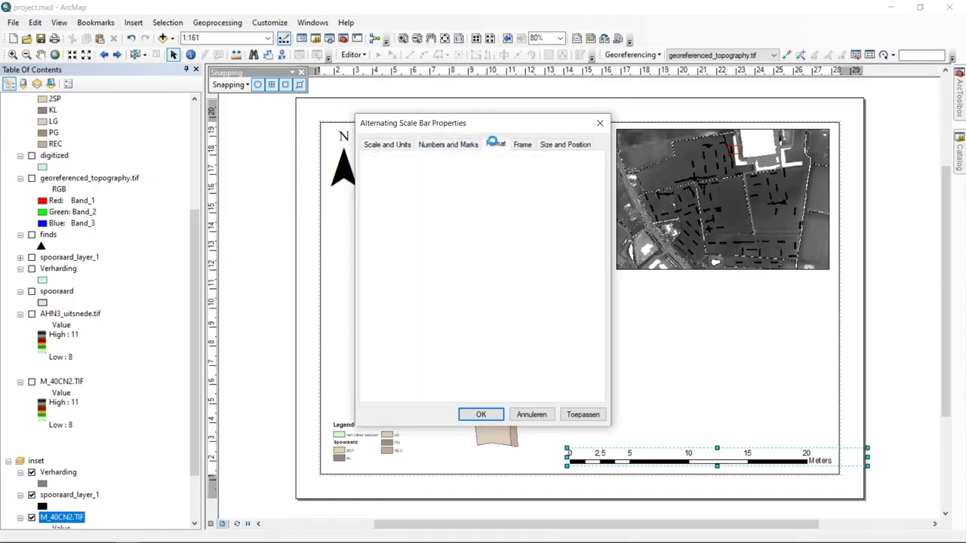
{"action": "left_click", "coordinate": [523, 145]}
{"action": "left_click", "coordinate": [580, 146]}
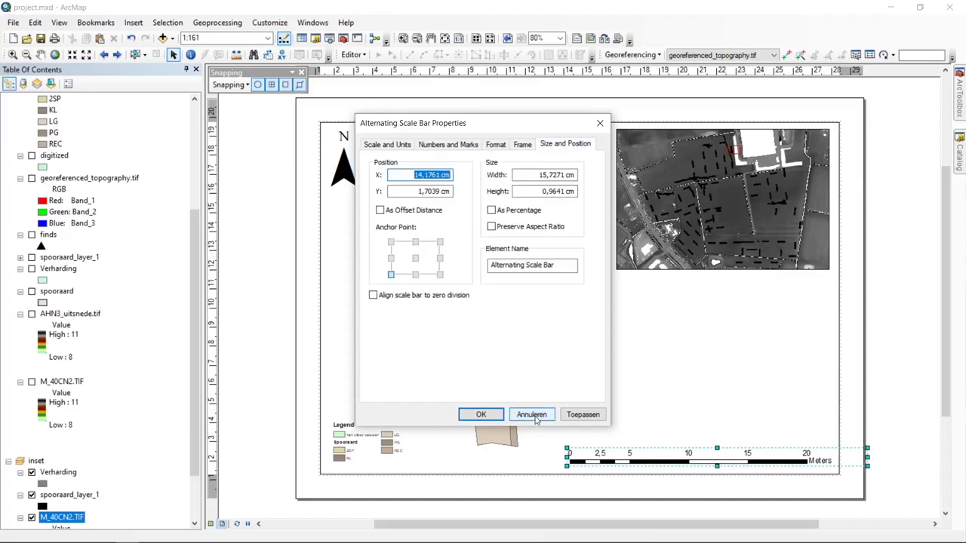
{"action": "left_click", "coordinate": [390, 144]}
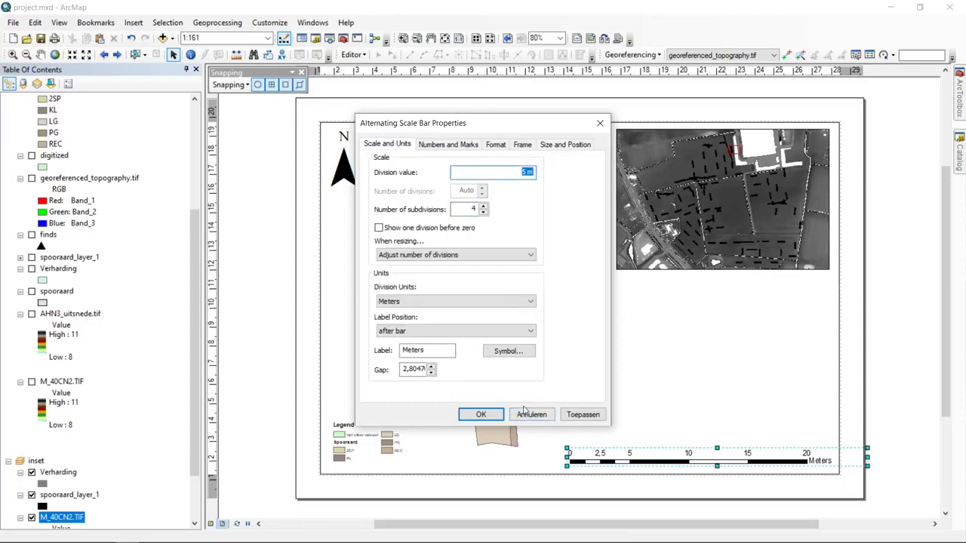
{"action": "left_click", "coordinate": [509, 352]}
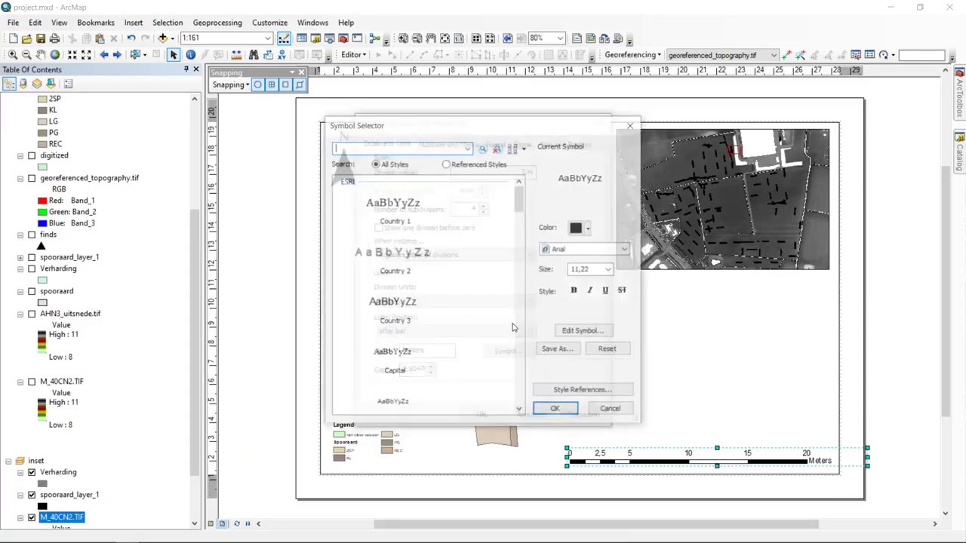
{"action": "left_click", "coordinate": [611, 410]}
{"action": "left_click", "coordinate": [484, 412]}
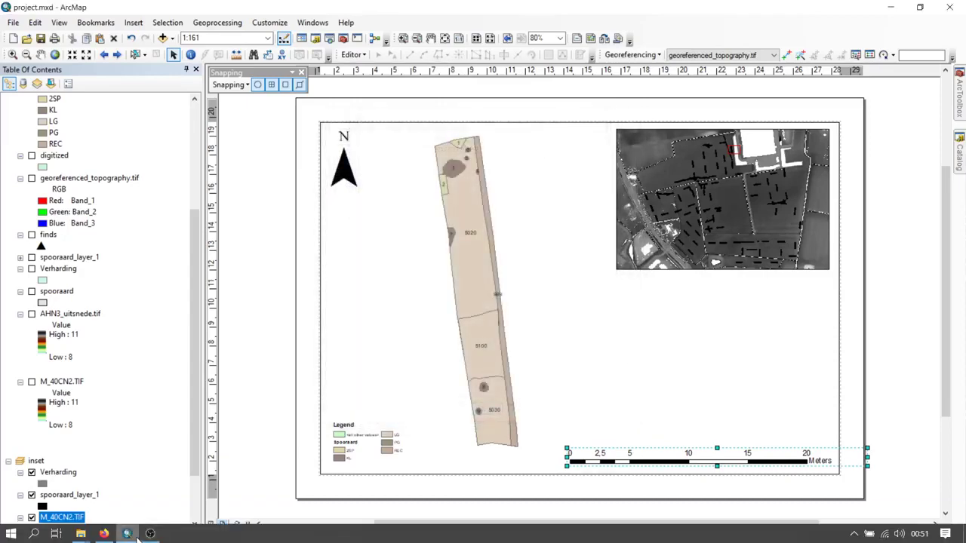
Step: Enlarge the legend proportionally and place it between the overview inset and the scale bar
{"action": "double_click", "coordinate": [386, 451]}
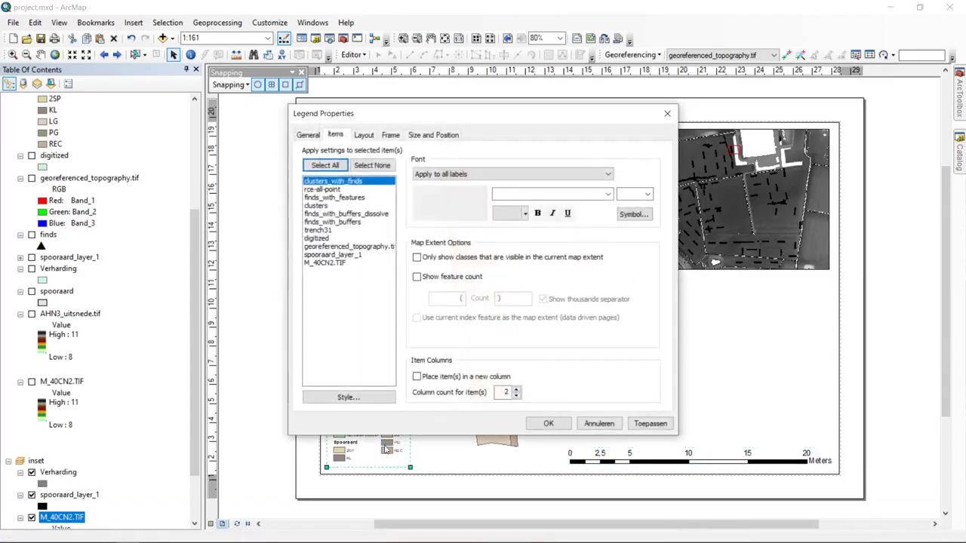
{"action": "left_click", "coordinate": [598, 423]}
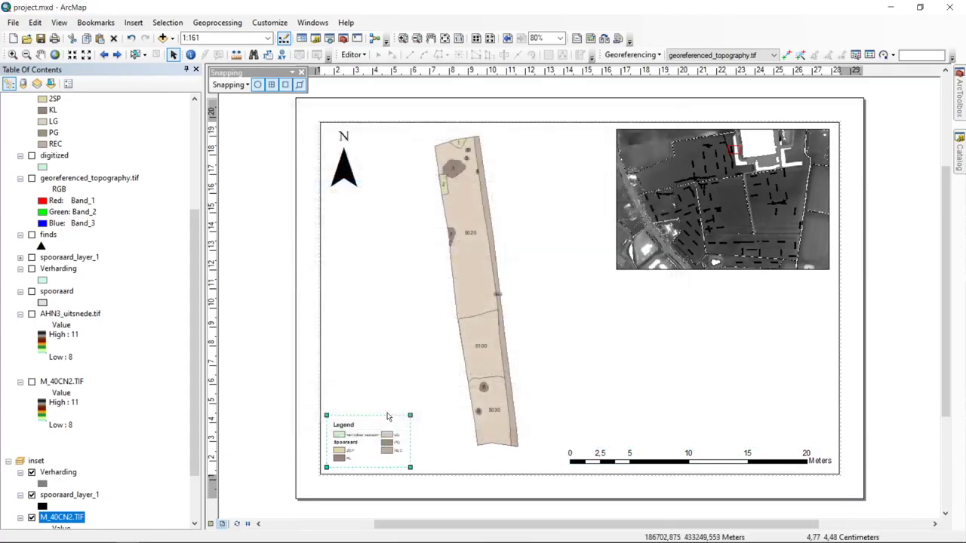
{"action": "left_click_drag", "start_coordinate": [407, 415], "coordinate": [435, 363]}
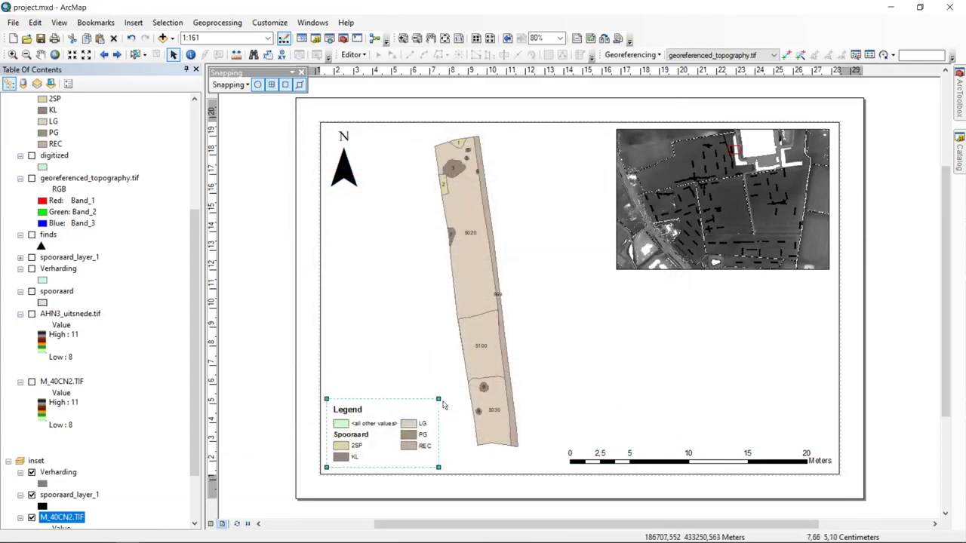
{"action": "left_click_drag", "start_coordinate": [440, 398], "coordinate": [453, 391]}
{"action": "left_click_drag", "start_coordinate": [416, 429], "coordinate": [791, 319]}
{"action": "left_click_drag", "start_coordinate": [702, 360], "coordinate": [667, 379]}
{"action": "left_click_drag", "start_coordinate": [792, 315], "coordinate": [771, 351]}
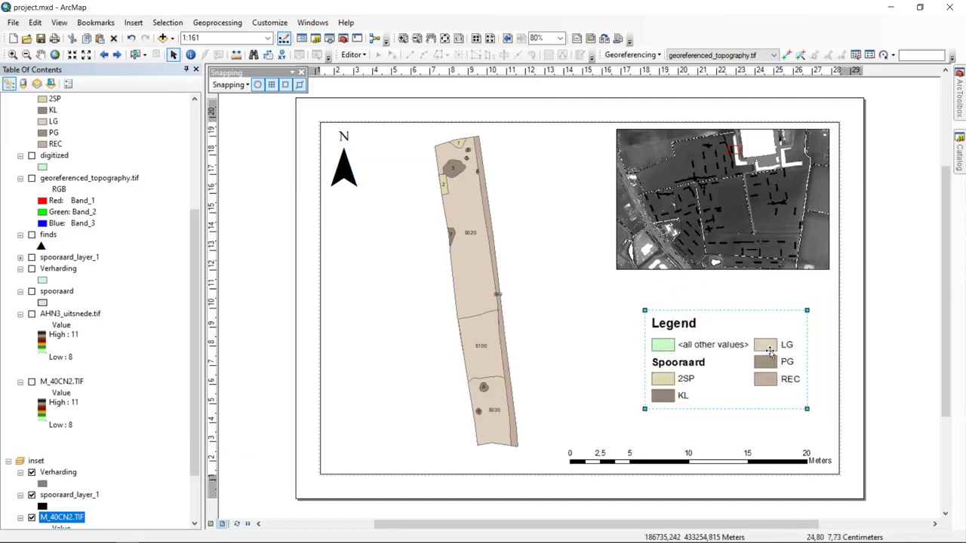
{"action": "left_click_drag", "start_coordinate": [806, 314], "coordinate": [772, 332]}
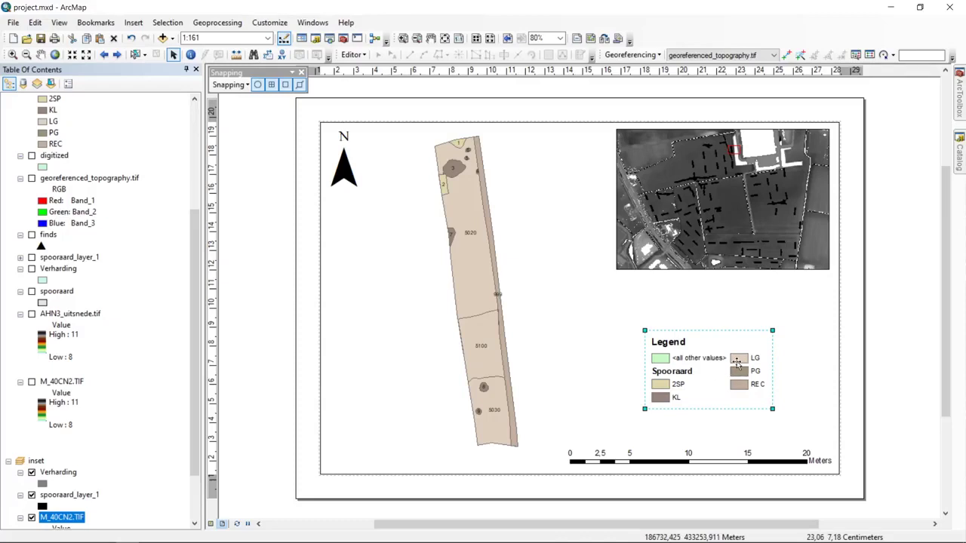
Step: Examine the legend's general, item, layout, and size and position settings, then close them without changes
{"action": "double_click", "coordinate": [737, 362]}
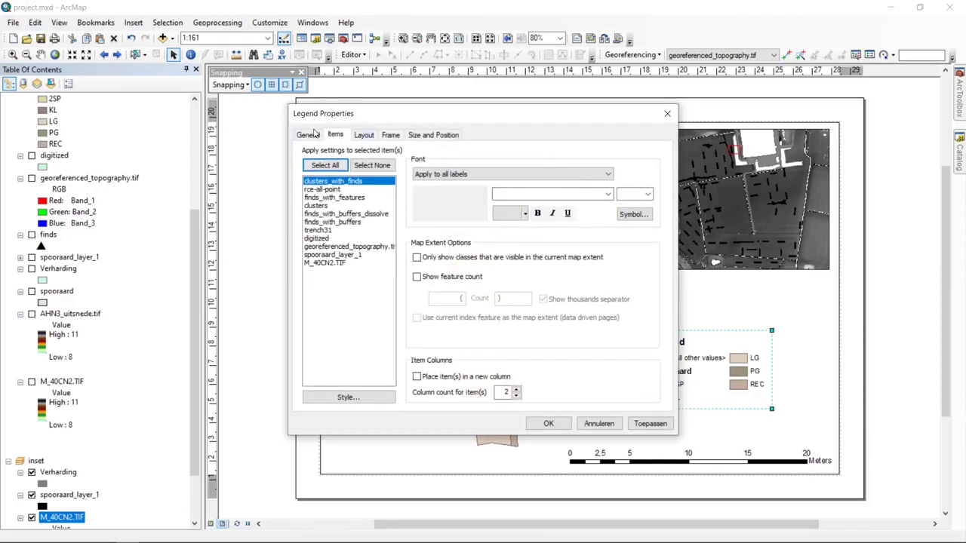
{"action": "left_click", "coordinate": [309, 134]}
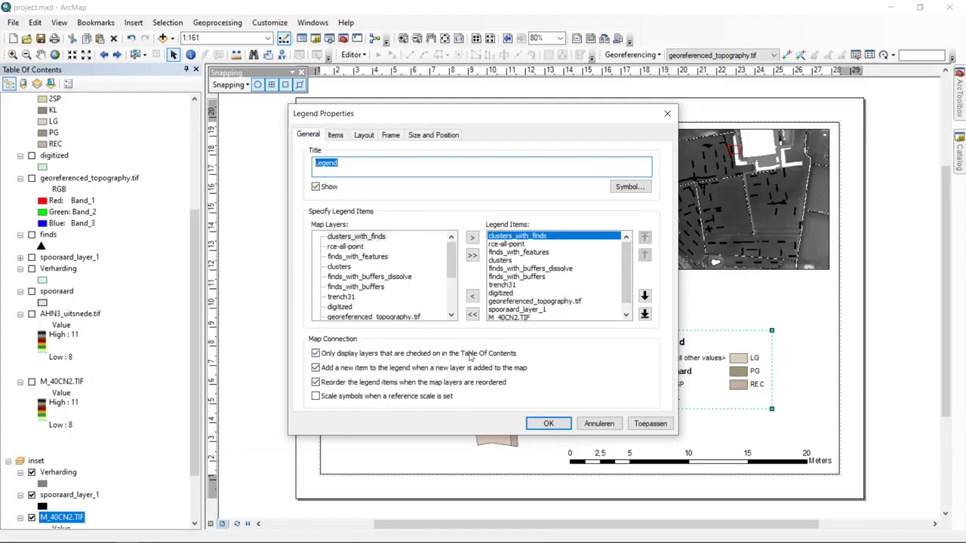
{"action": "left_click", "coordinate": [345, 134]}
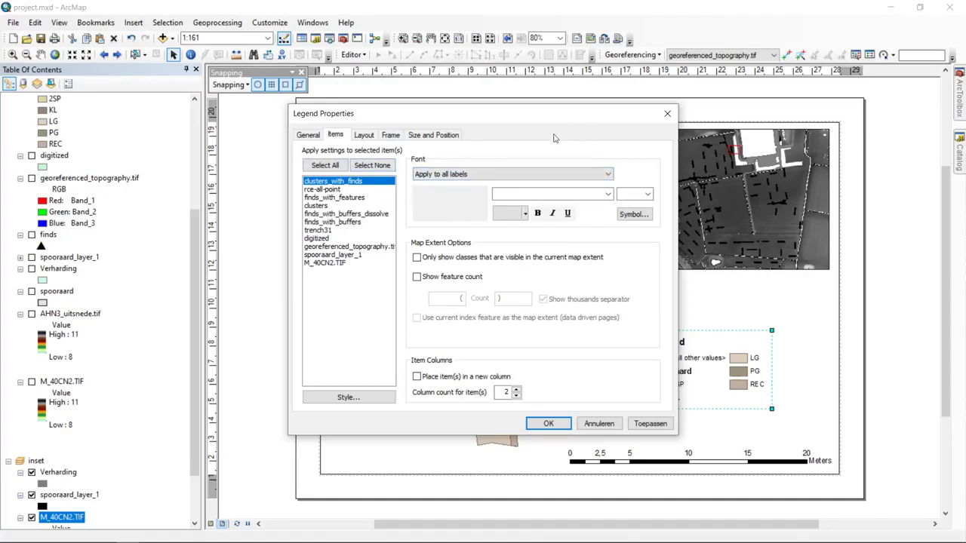
{"action": "left_click", "coordinate": [365, 135]}
{"action": "left_click_drag", "start_coordinate": [468, 114], "coordinate": [270, 95]}
{"action": "left_click", "coordinate": [191, 119]}
{"action": "left_click", "coordinate": [214, 119]}
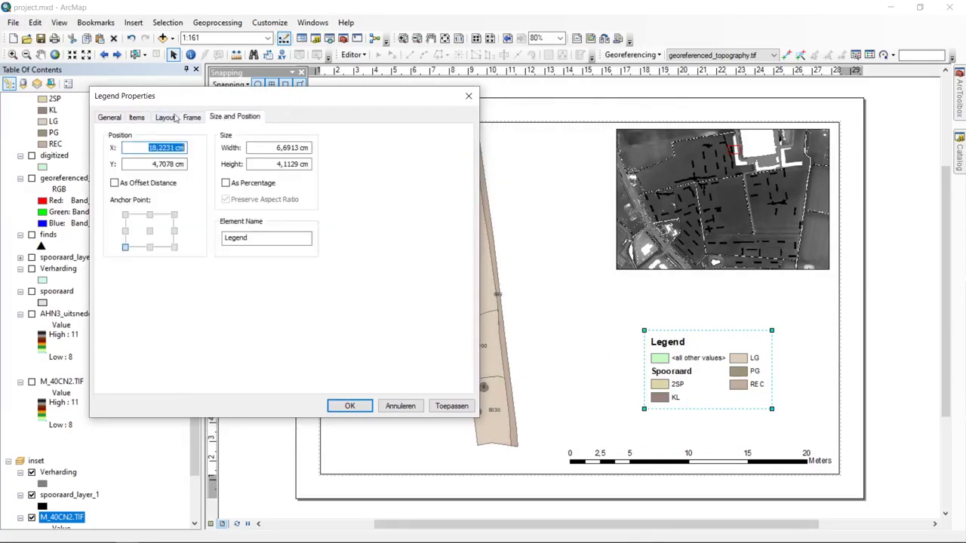
{"action": "left_click", "coordinate": [172, 117]}
{"action": "key", "text": "Return"}
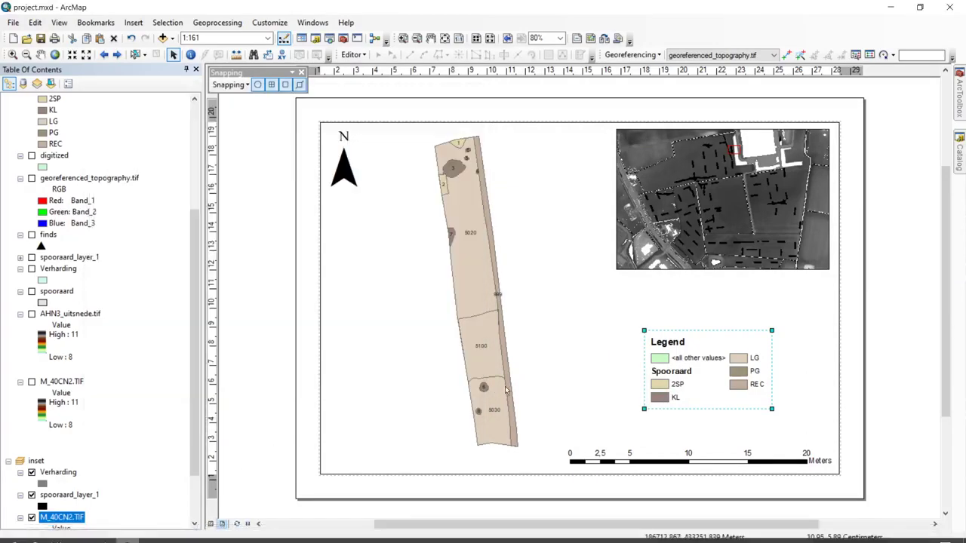
Step: Set the column count to 1 for the clusters_with_finds and trench31 legend items
{"action": "left_click", "coordinate": [669, 357]}
{"action": "double_click", "coordinate": [669, 358]}
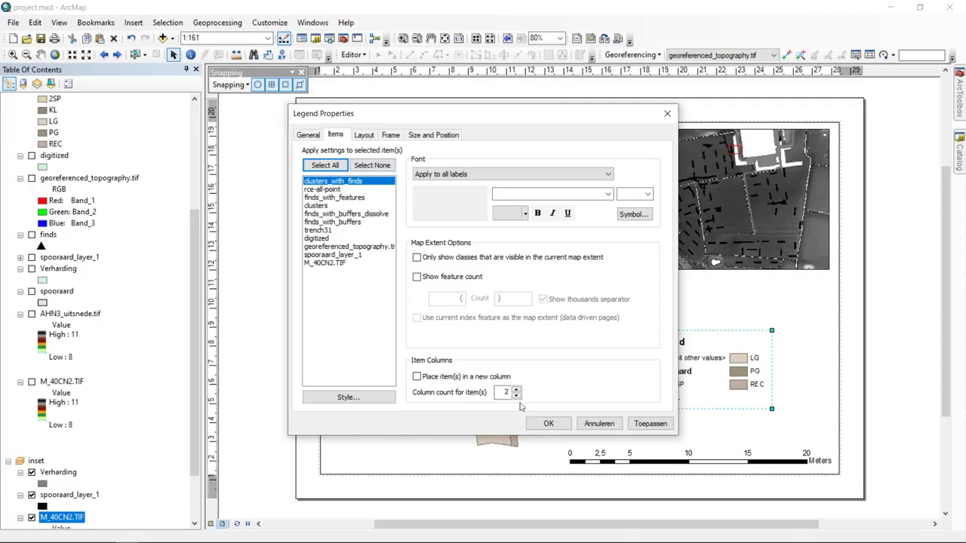
{"action": "left_click", "coordinate": [517, 395]}
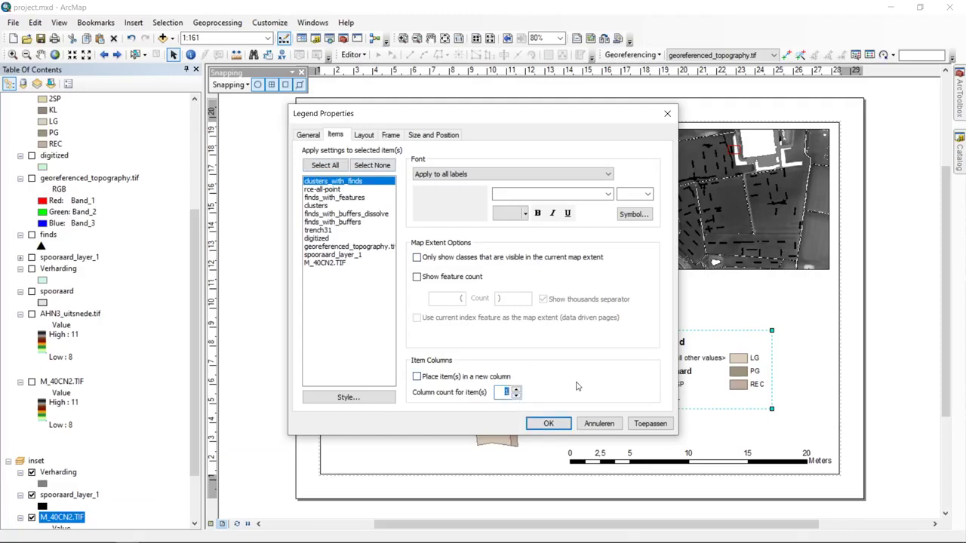
{"action": "left_click", "coordinate": [341, 230]}
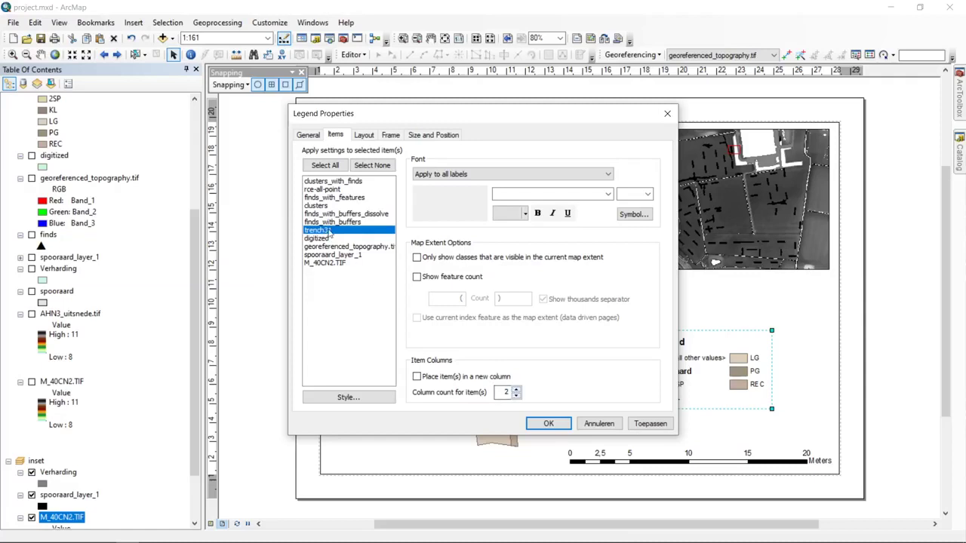
{"action": "left_click", "coordinate": [506, 393]}
Step: Apply the Horizontal Single Symbol Layer Name and Description style to the trench31 legend item
{"action": "left_click", "coordinate": [377, 397]}
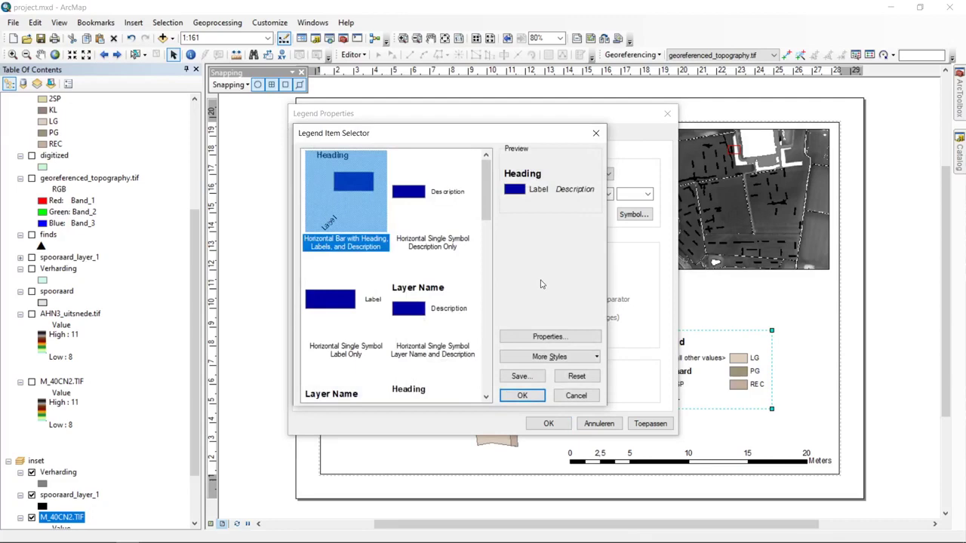
{"action": "left_click", "coordinate": [434, 311]}
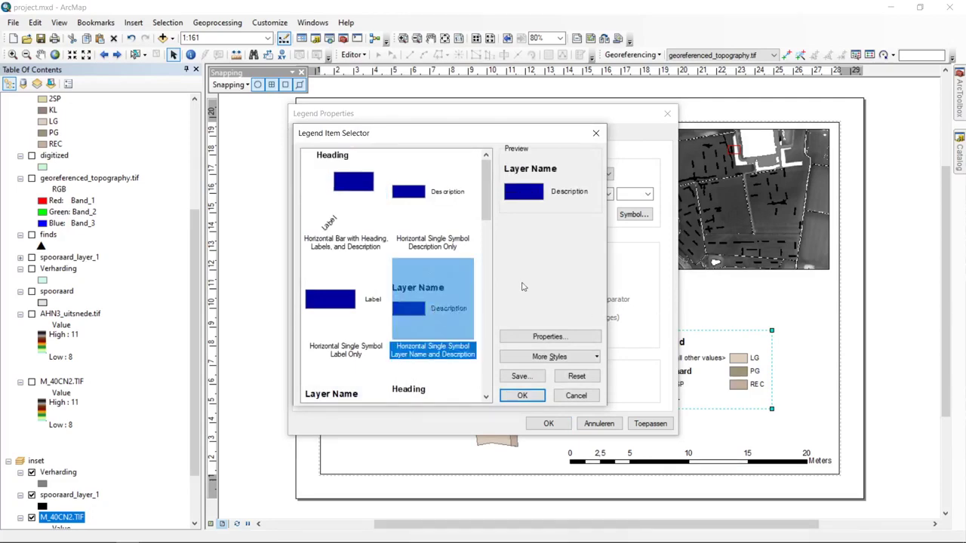
{"action": "left_click_drag", "start_coordinate": [486, 212], "coordinate": [498, 383]}
{"action": "scroll", "coordinate": [499, 384], "scroll_direction": "up", "scroll_amount": 10}
{"action": "left_click", "coordinate": [520, 396]}
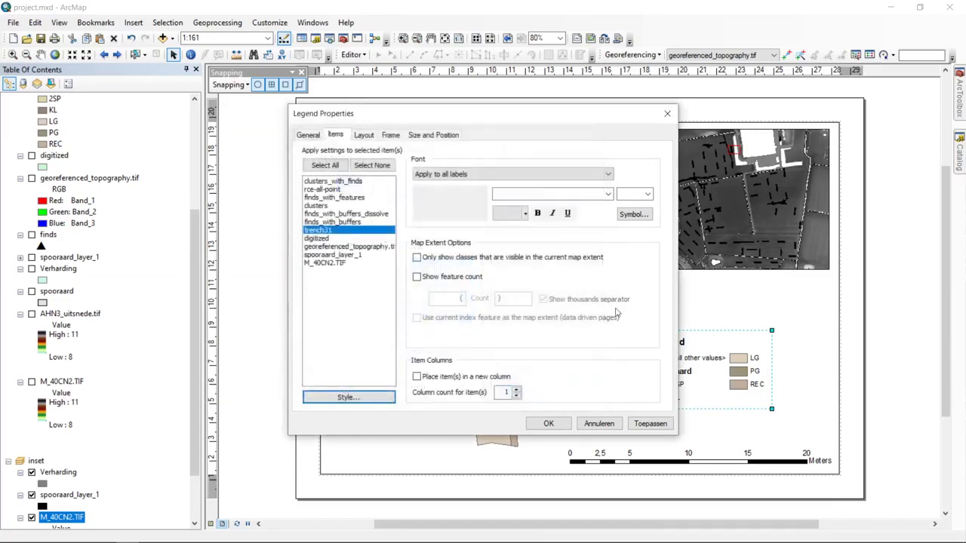
{"action": "left_click", "coordinate": [550, 423]}
{"action": "left_click_drag", "start_coordinate": [691, 408], "coordinate": [717, 416]}
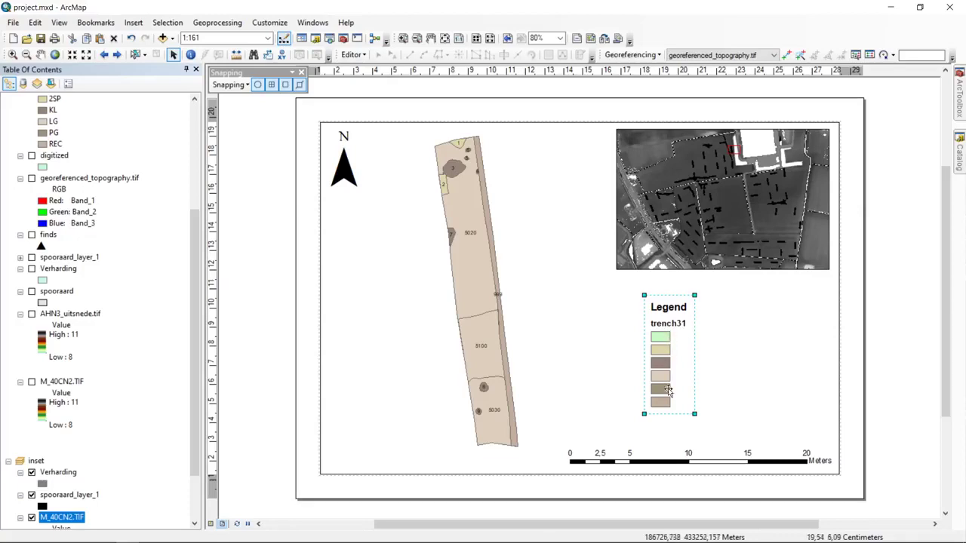
Step: Change the trench31 legend item's style to Horizontal Single Symbol Label Only and apply it
{"action": "double_click", "coordinate": [662, 338]}
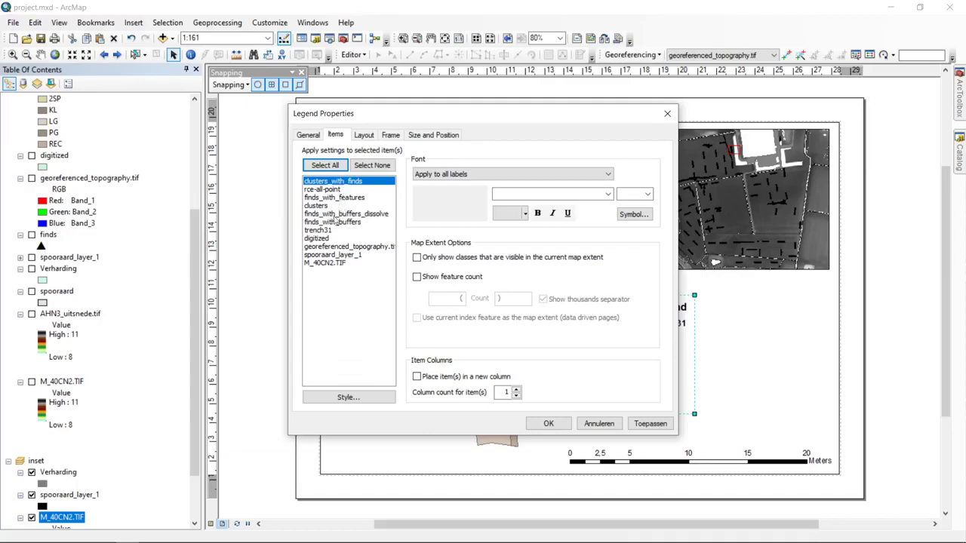
{"action": "left_click", "coordinate": [330, 237]}
{"action": "left_click", "coordinate": [364, 398]}
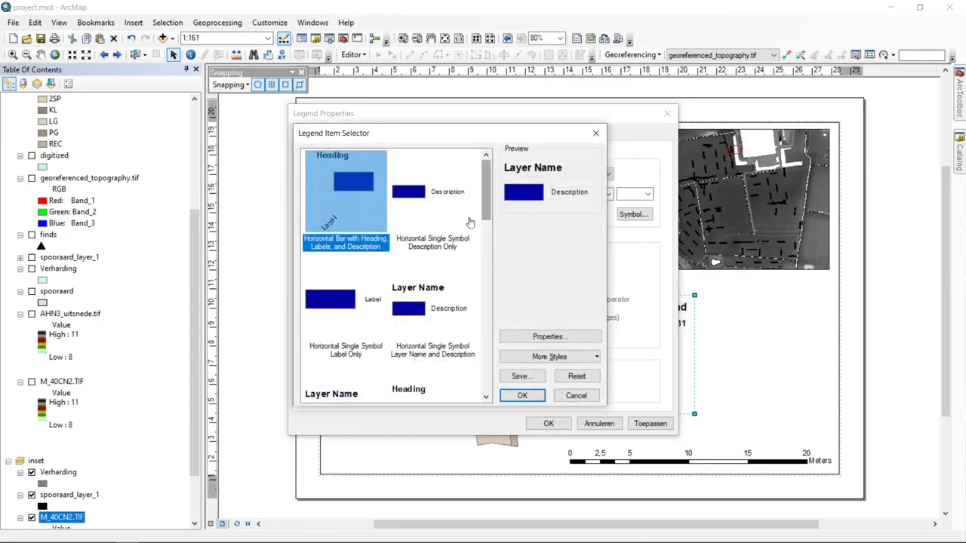
{"action": "left_click", "coordinate": [343, 305]}
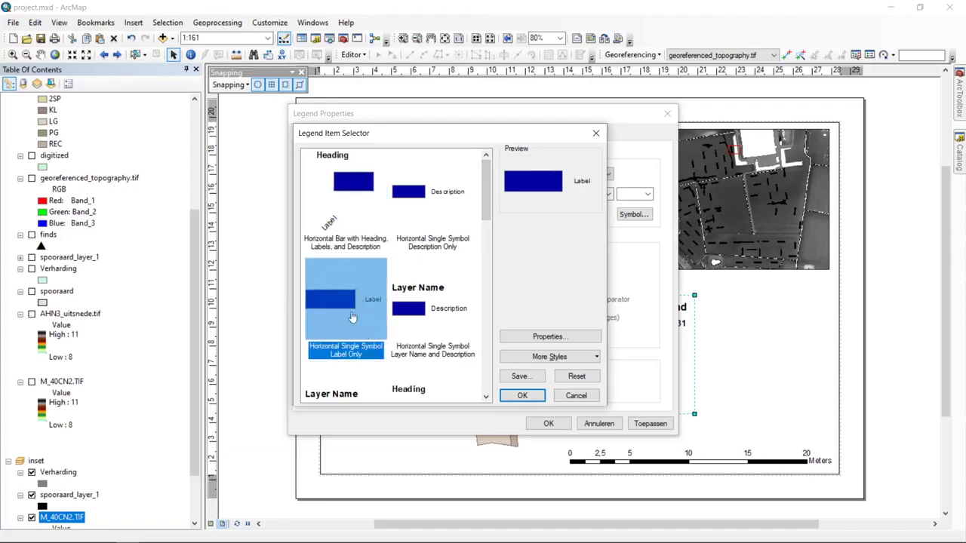
{"action": "left_click", "coordinate": [522, 400]}
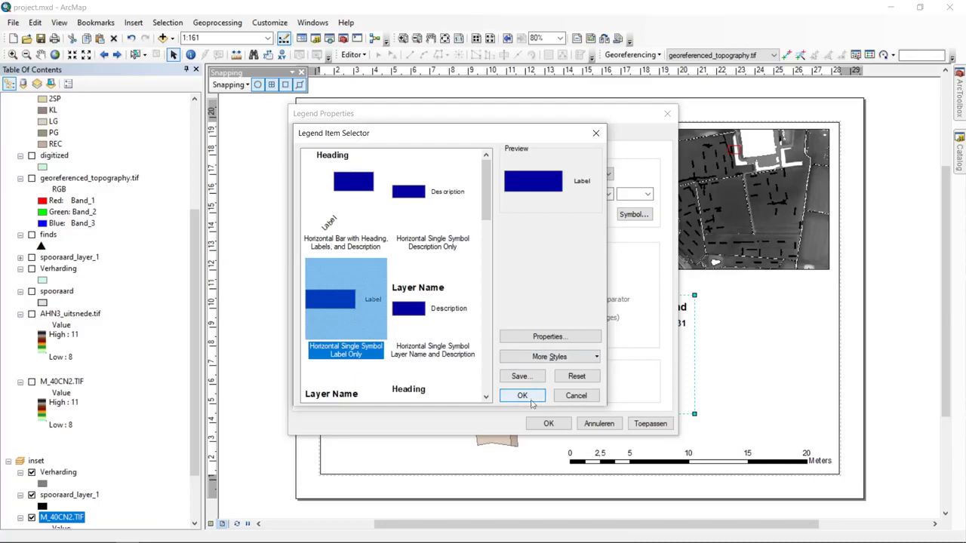
{"action": "left_click", "coordinate": [549, 423]}
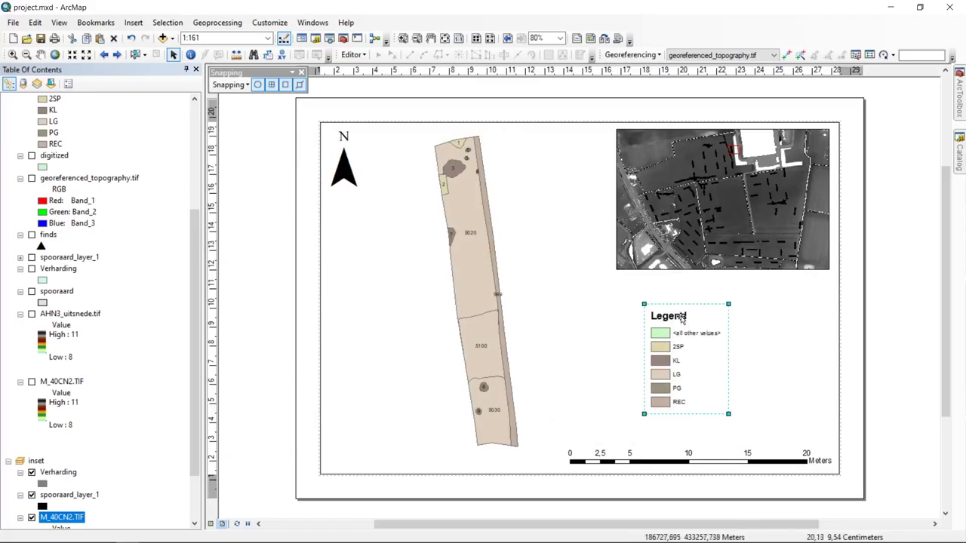
Step: Replace the legend's title with "Interpration" and apply the change
{"action": "double_click", "coordinate": [682, 319]}
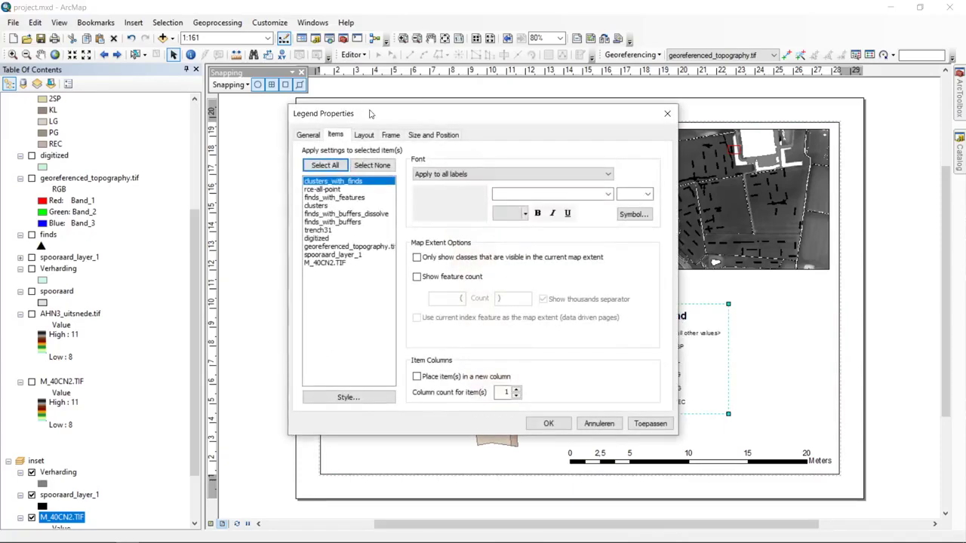
{"action": "left_click", "coordinate": [317, 135]}
{"action": "left_click", "coordinate": [370, 166]}
{"action": "double_click", "coordinate": [389, 163]}
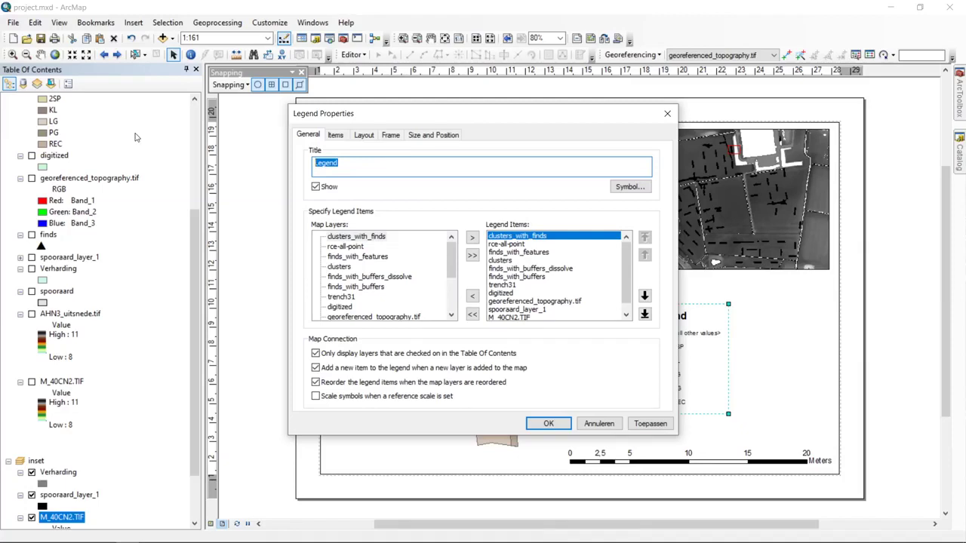
{"action": "type", "text": "Interpration"}
{"action": "left_click", "coordinate": [548, 423]}
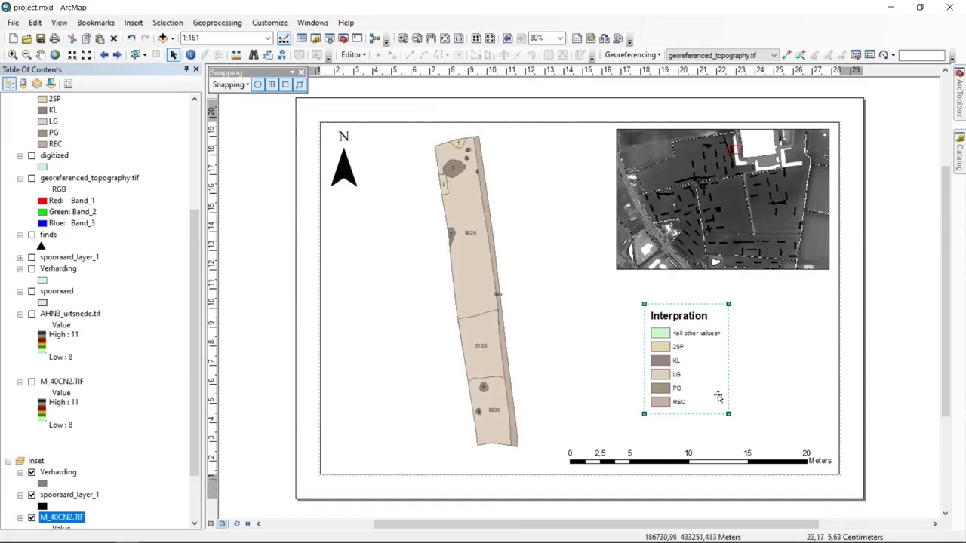
Step: Restrict the clusters_with_finds legend item to classes visible in the current map extent
{"action": "double_click", "coordinate": [679, 350]}
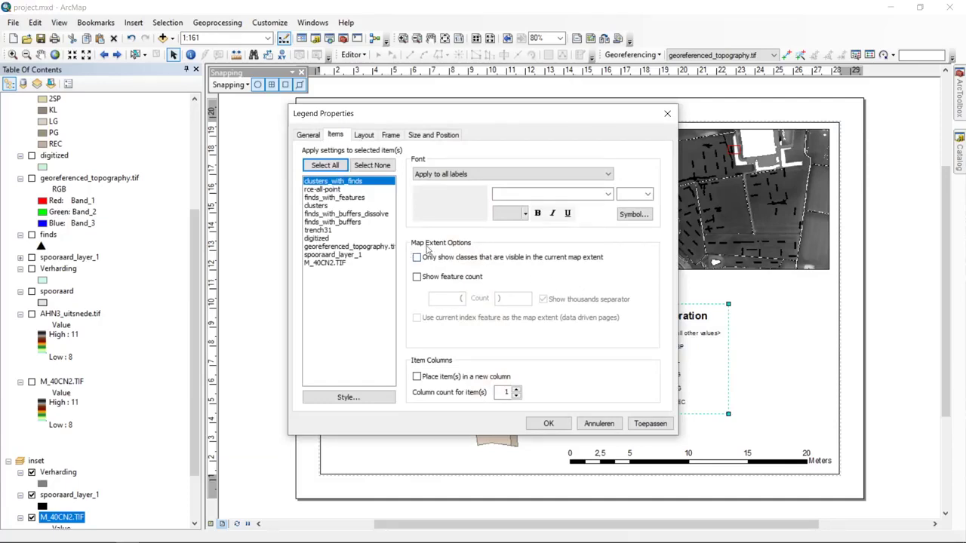
{"action": "left_click_drag", "start_coordinate": [462, 118], "coordinate": [232, 110]}
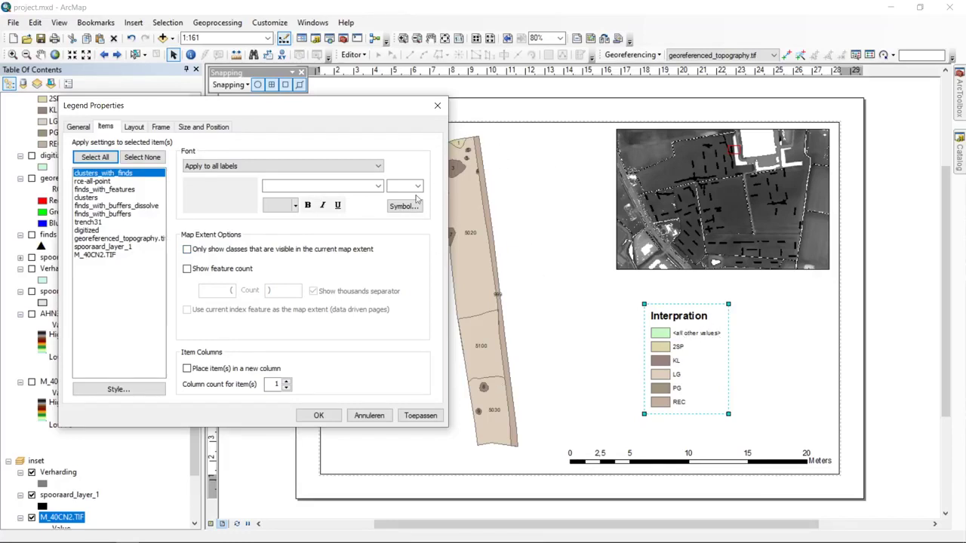
{"action": "left_click", "coordinate": [329, 251]}
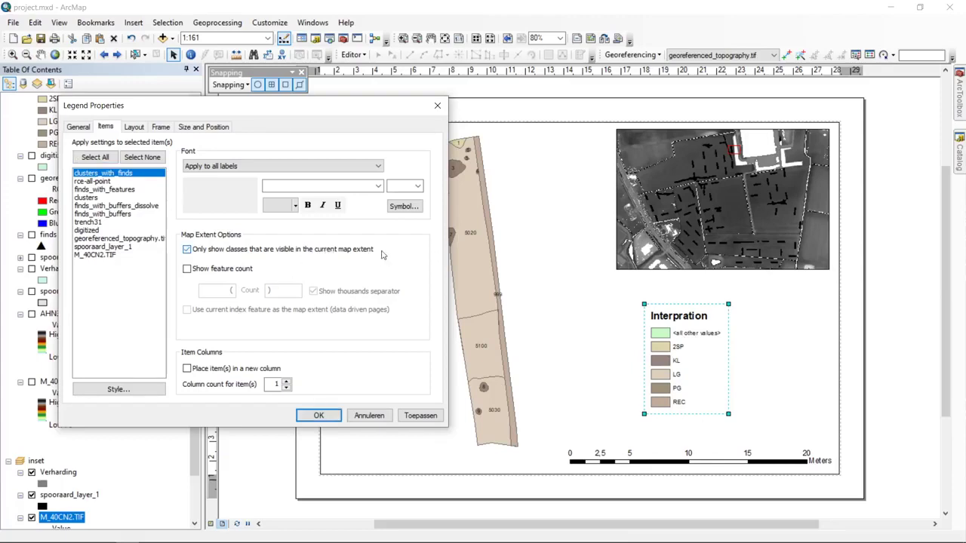
{"action": "left_click", "coordinate": [319, 416]}
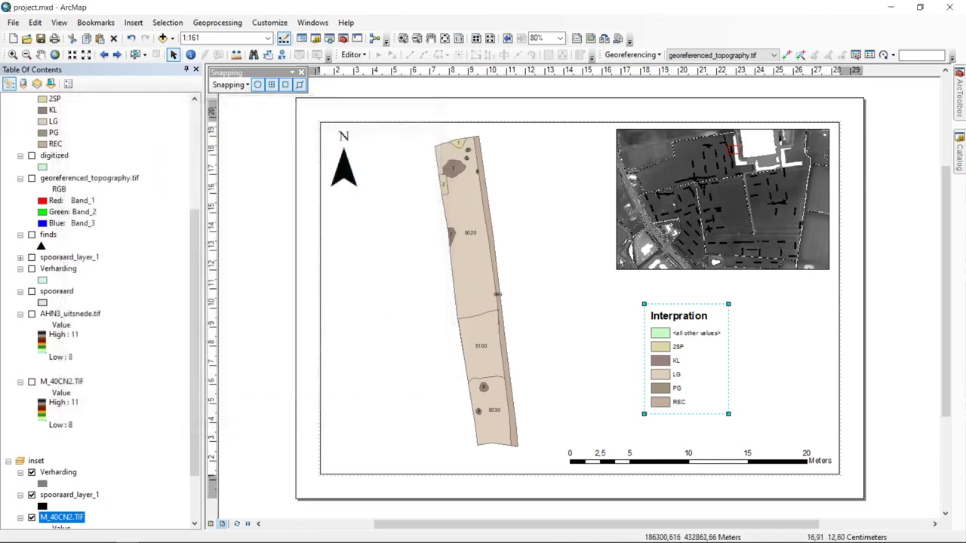
Step: Restrict the trench31 legend item to classes visible in the current map extent
{"action": "double_click", "coordinate": [662, 343]}
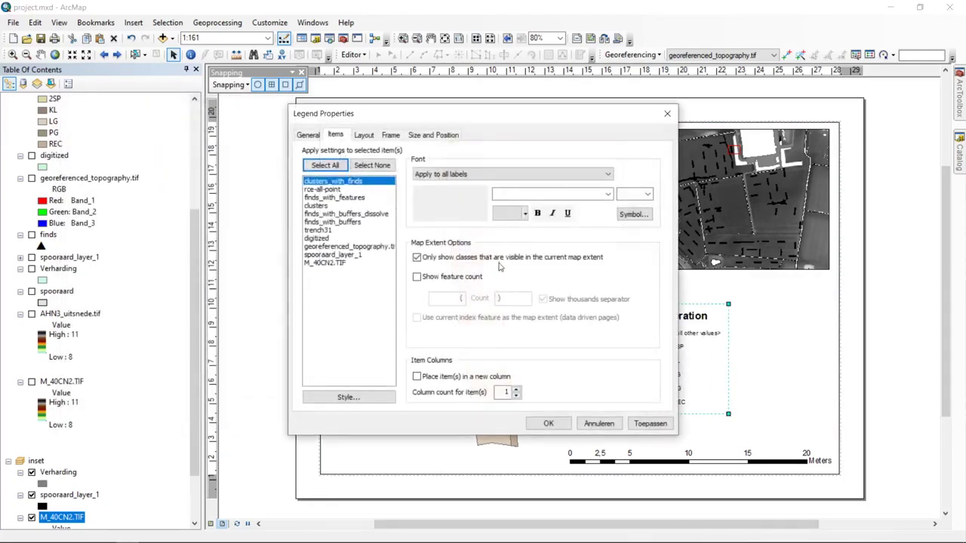
{"action": "left_click", "coordinate": [346, 230]}
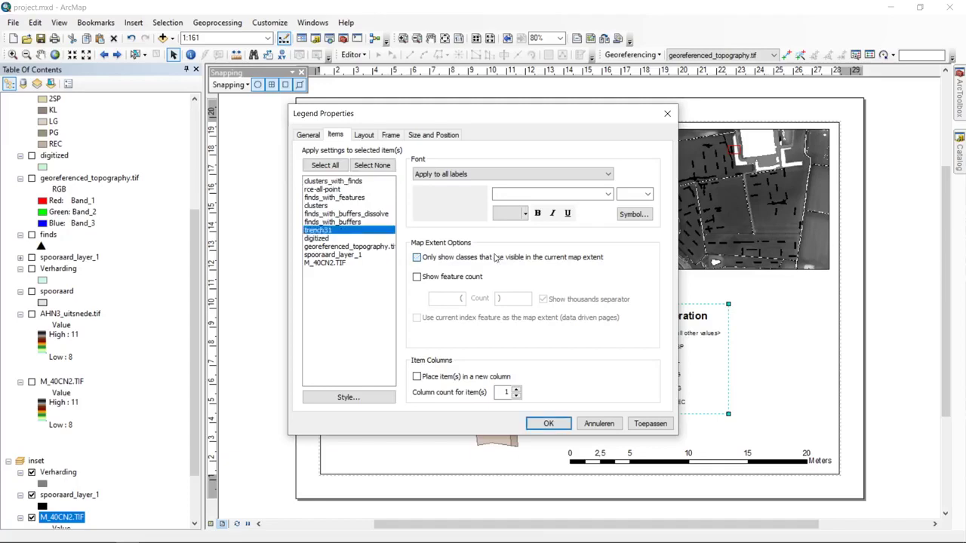
{"action": "left_click", "coordinate": [548, 424]}
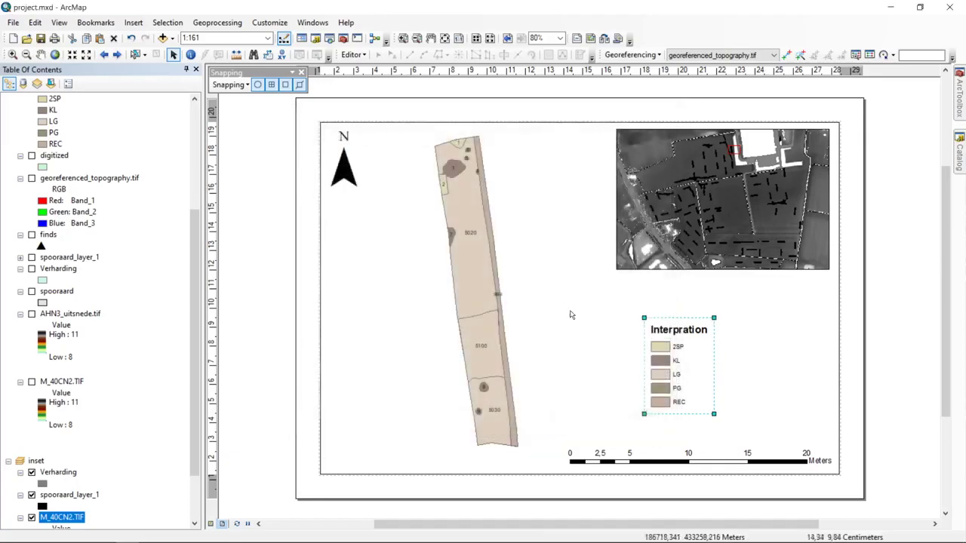
Step: Enlarge the legend slightly, keeping its lower-left corner in place, and leave it selected
{"action": "left_click_drag", "start_coordinate": [715, 318], "coordinate": [726, 312]}
{"action": "left_click", "coordinate": [765, 354]}
{"action": "left_click", "coordinate": [677, 339]}
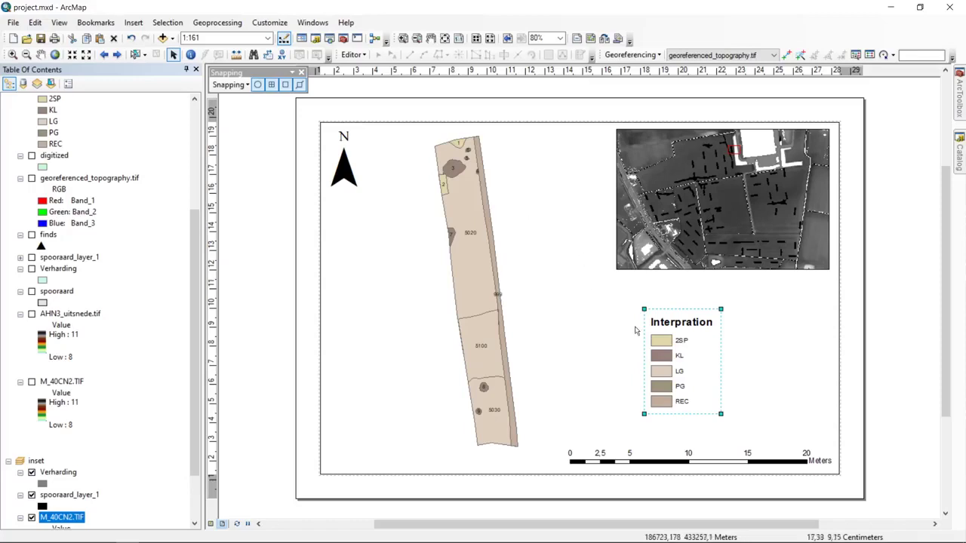
Step: Correct the spelling of the legend's title to "Interpretation" and apply the change
{"action": "left_click", "coordinate": [662, 356]}
{"action": "double_click", "coordinate": [662, 356]}
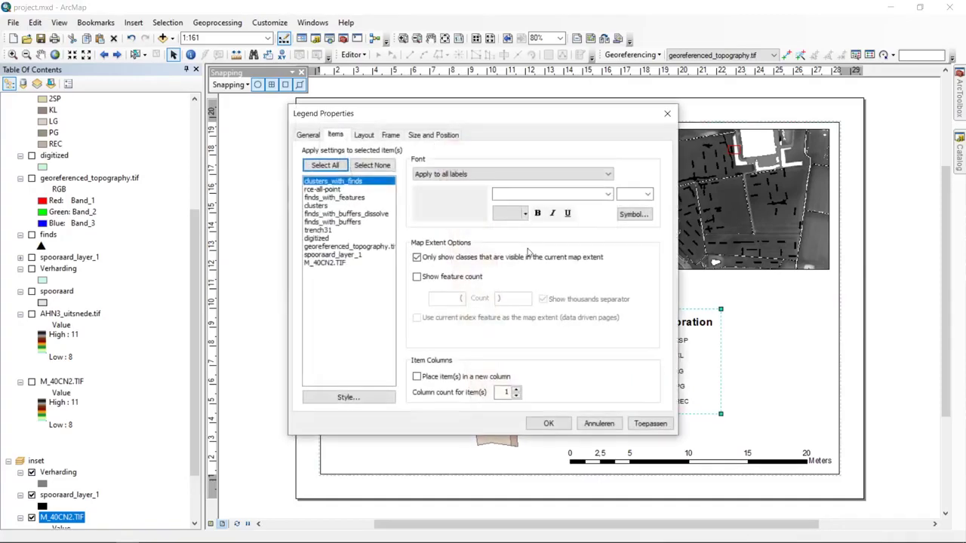
{"action": "left_click", "coordinate": [308, 136]}
{"action": "left_click", "coordinate": [440, 167]}
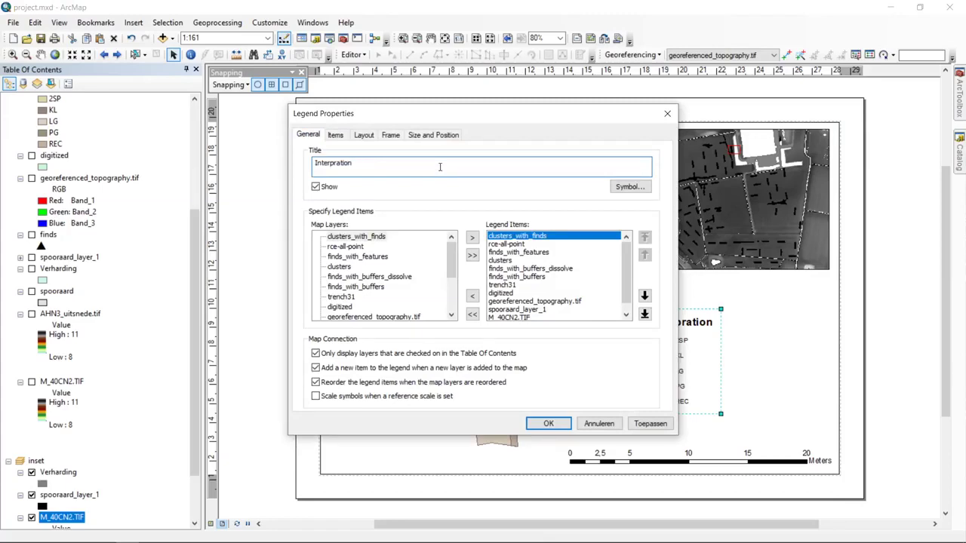
{"action": "left_click", "coordinate": [340, 163]}
{"action": "type", "text": "et"}
{"action": "left_click", "coordinate": [548, 424]}
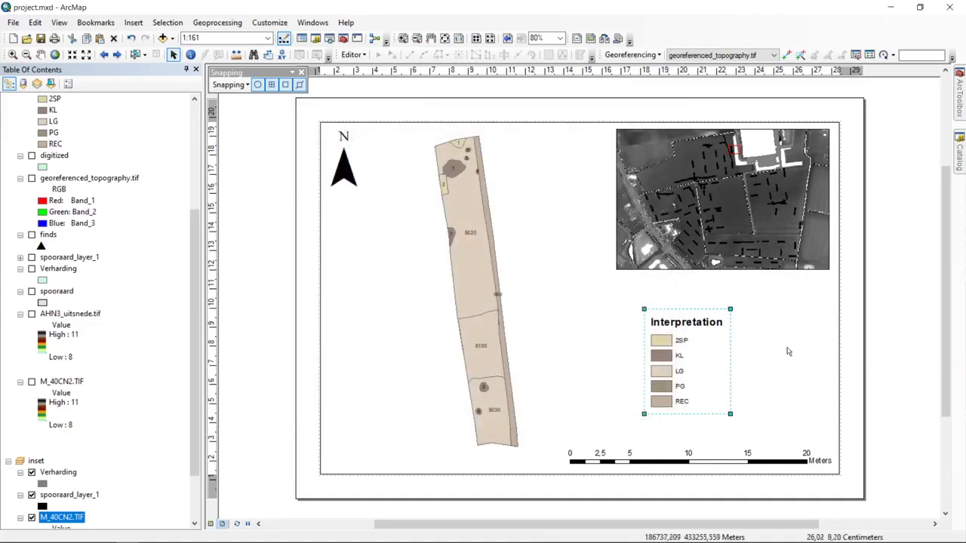
Step: Change the KL class label of the trench31 layer to "DITCH" in its symbology and deselect the legend
{"action": "mouse_move", "coordinate": [6, 538]}
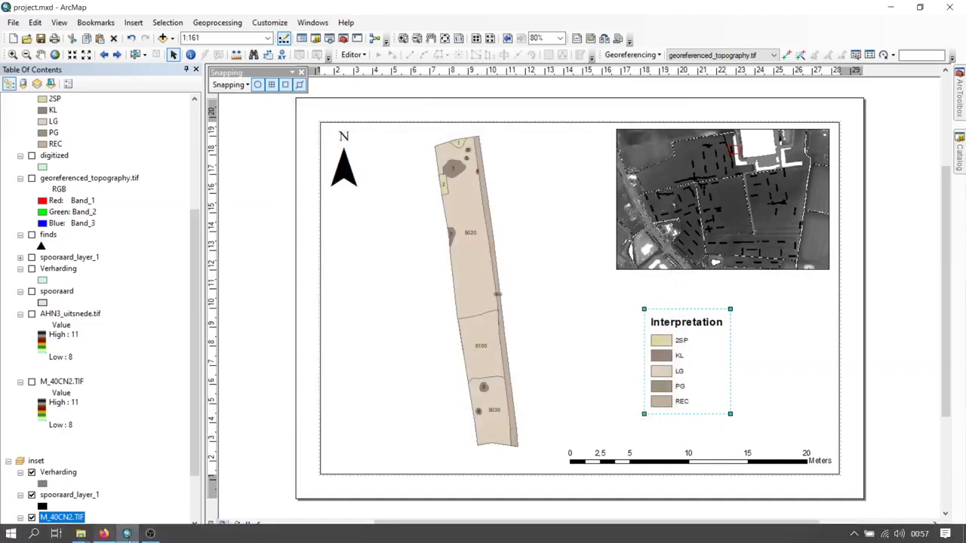
{"action": "scroll", "coordinate": [98, 302], "scroll_direction": "up", "scroll_amount": 5}
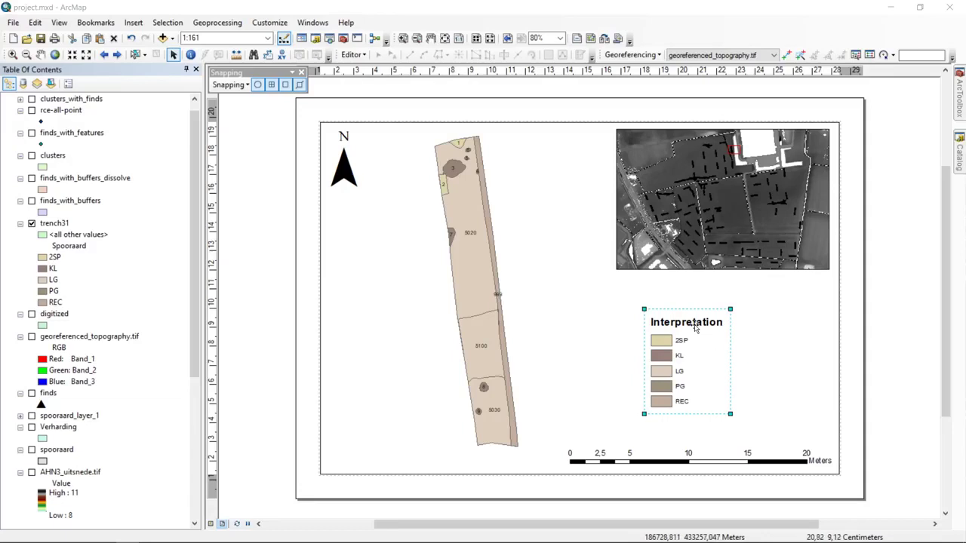
{"action": "left_click", "coordinate": [60, 223]}
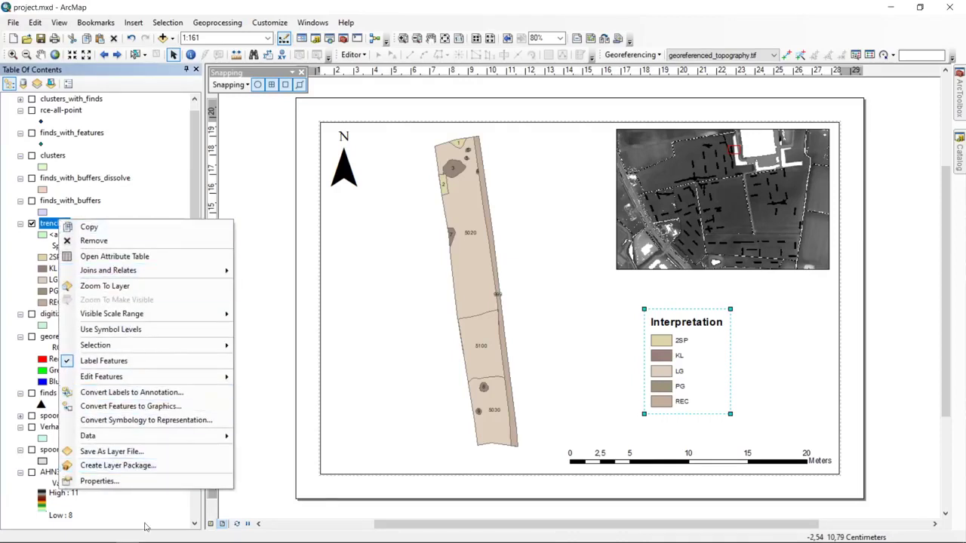
{"action": "left_click", "coordinate": [178, 481]}
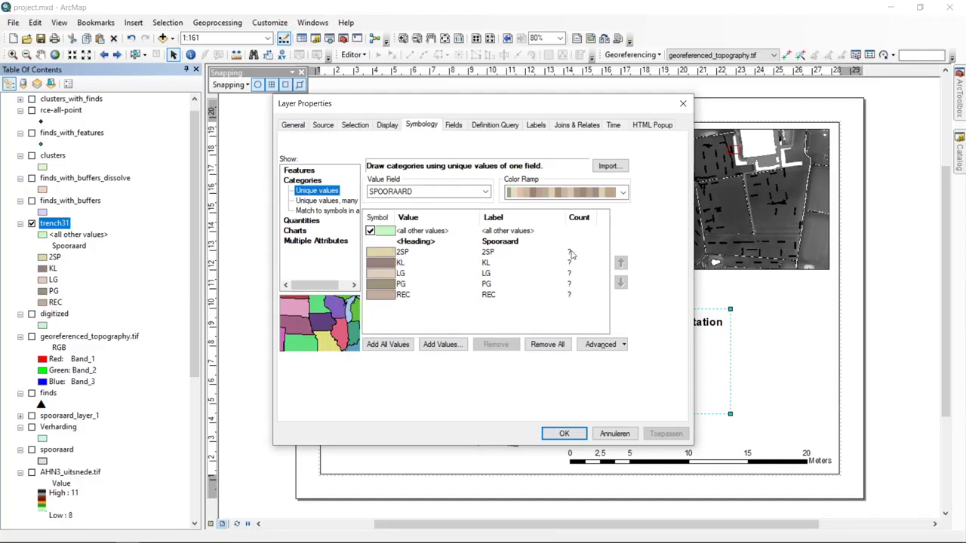
{"action": "left_click", "coordinate": [510, 253]}
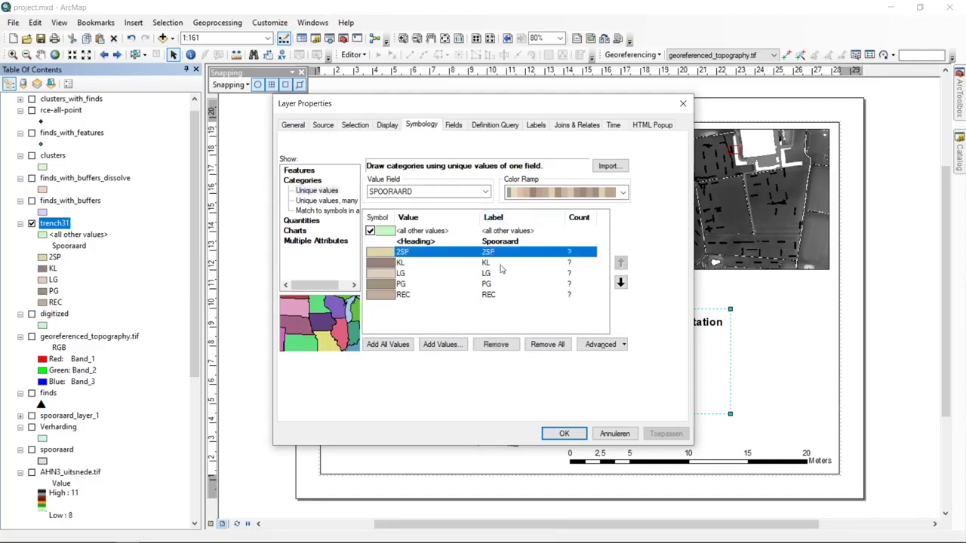
{"action": "left_click", "coordinate": [498, 265]}
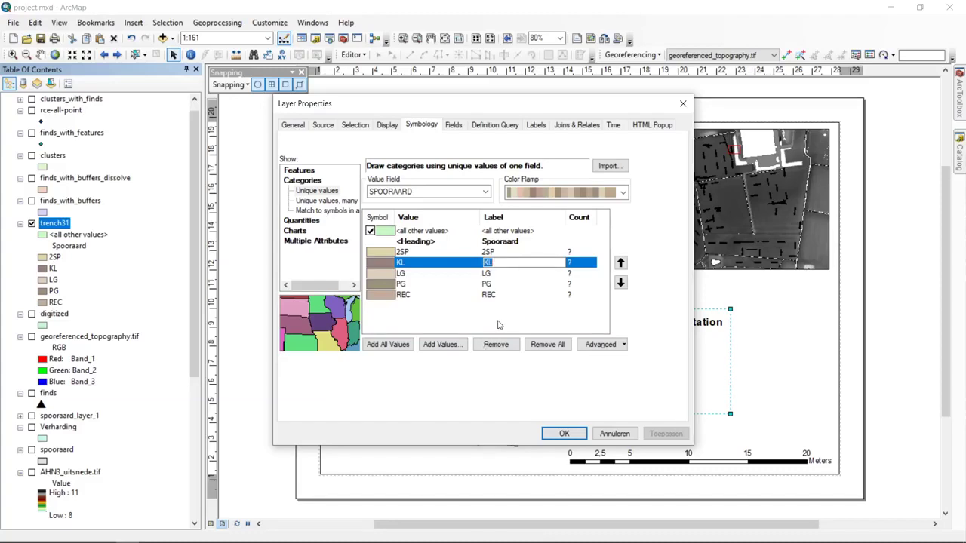
{"action": "type", "text": "DITCH"}
{"action": "left_click", "coordinate": [498, 324]}
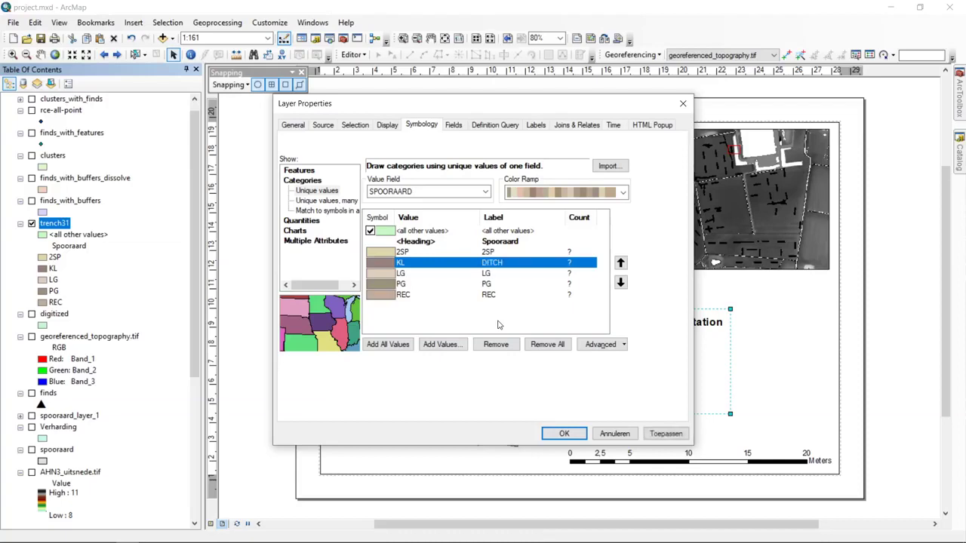
{"action": "left_click", "coordinate": [564, 434]}
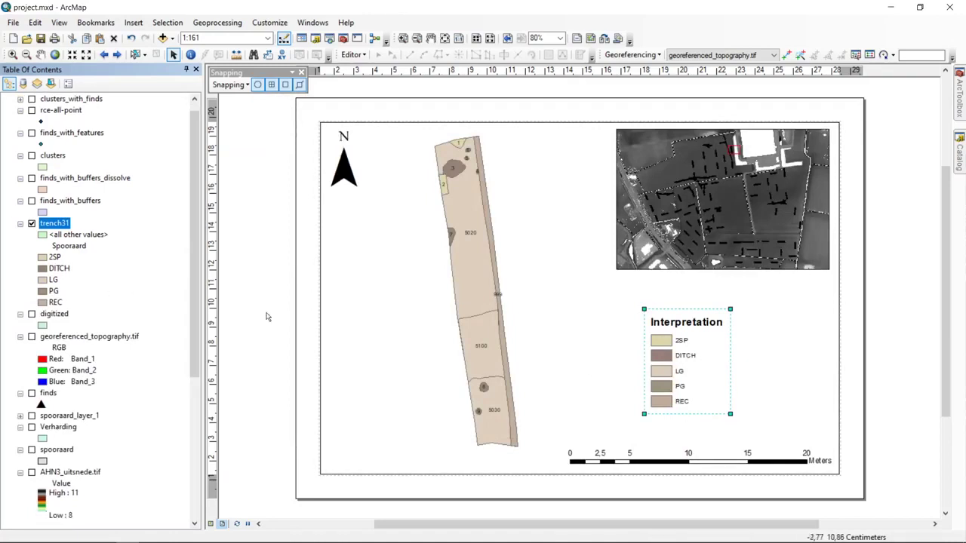
{"action": "left_click", "coordinate": [772, 357]}
{"action": "left_click", "coordinate": [875, 344]}
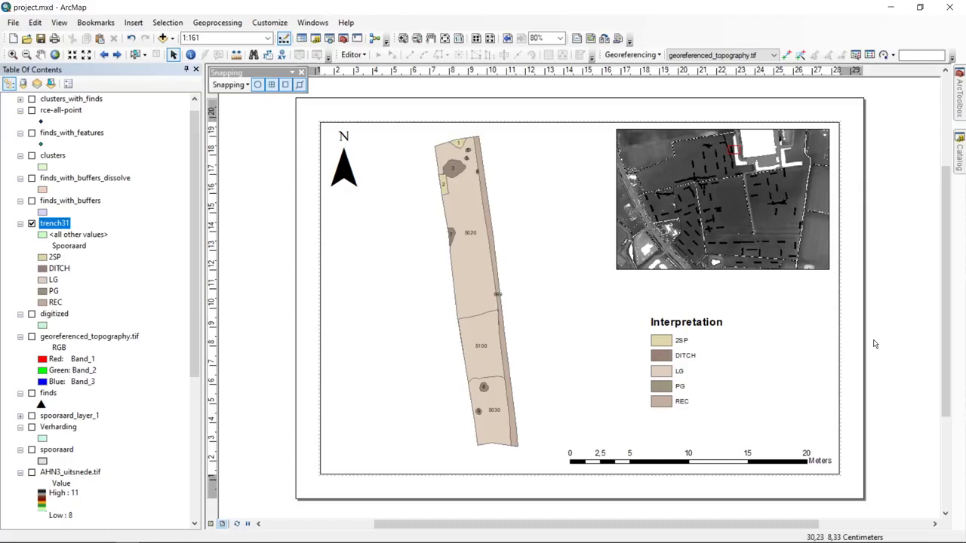
{"action": "left_click", "coordinate": [679, 376]}
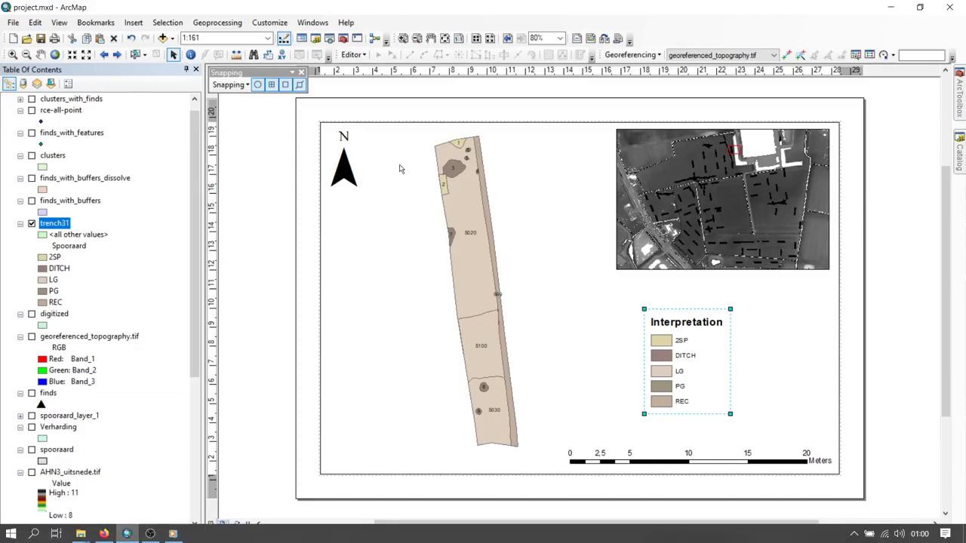
{"action": "left_click", "coordinate": [276, 218]}
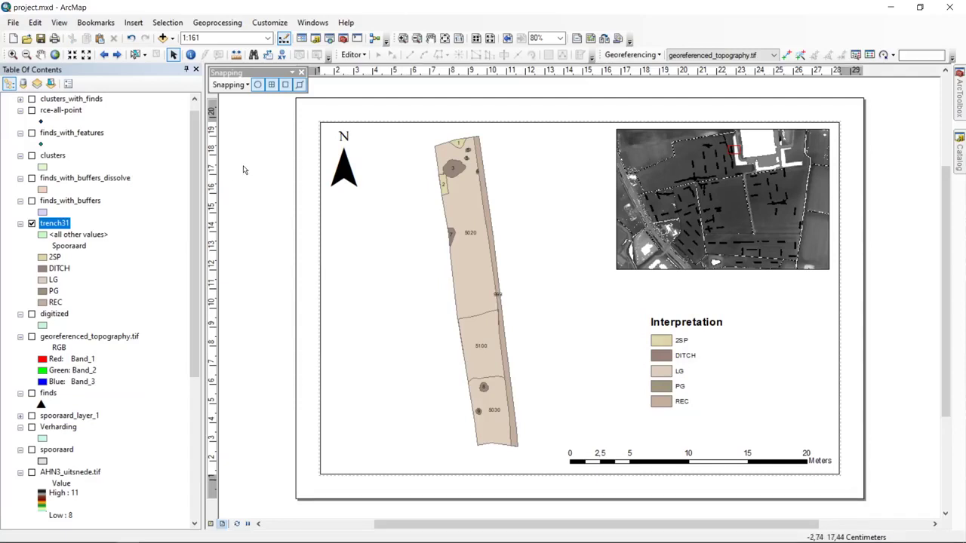
Step: Insert the map title "Trench 31" and place it in the lower-left corner of the main map frame
{"action": "left_click", "coordinate": [133, 23]}
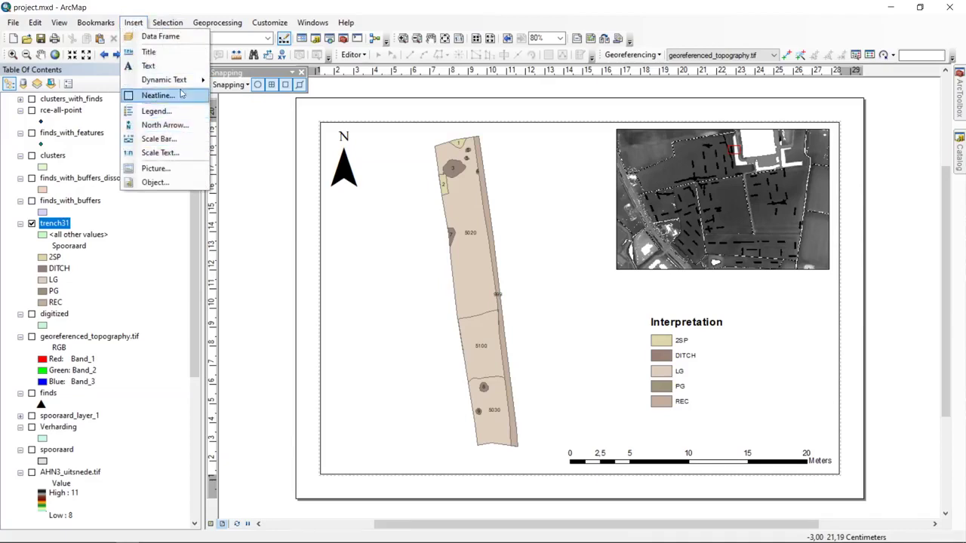
{"action": "left_click", "coordinate": [155, 52]}
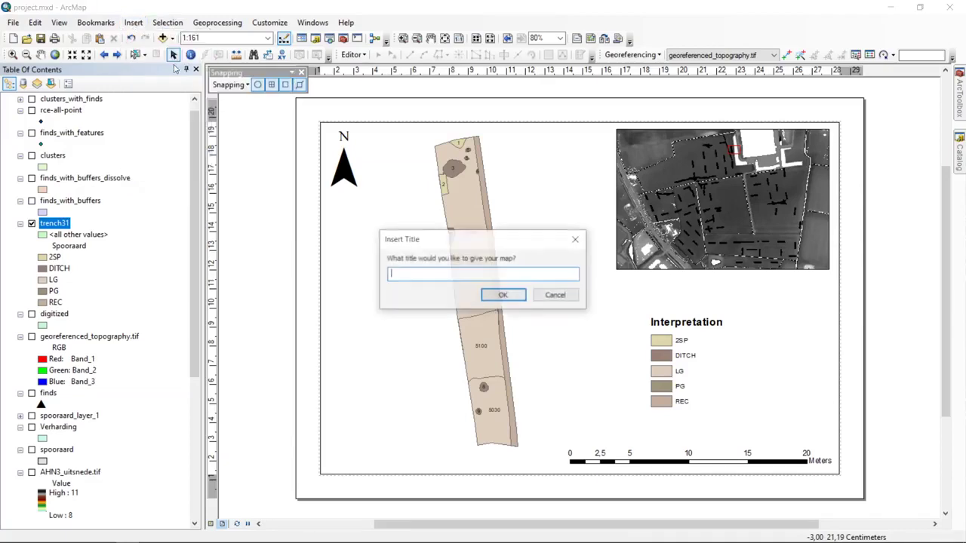
{"action": "type", "text": "rench"}
{"action": "key", "text": "BackSpace"}
{"action": "key", "text": "BackSpace"}
{"action": "key", "text": "BackSpace"}
{"action": "key", "text": "BackSpace"}
{"action": "key", "text": "BackSpace"}
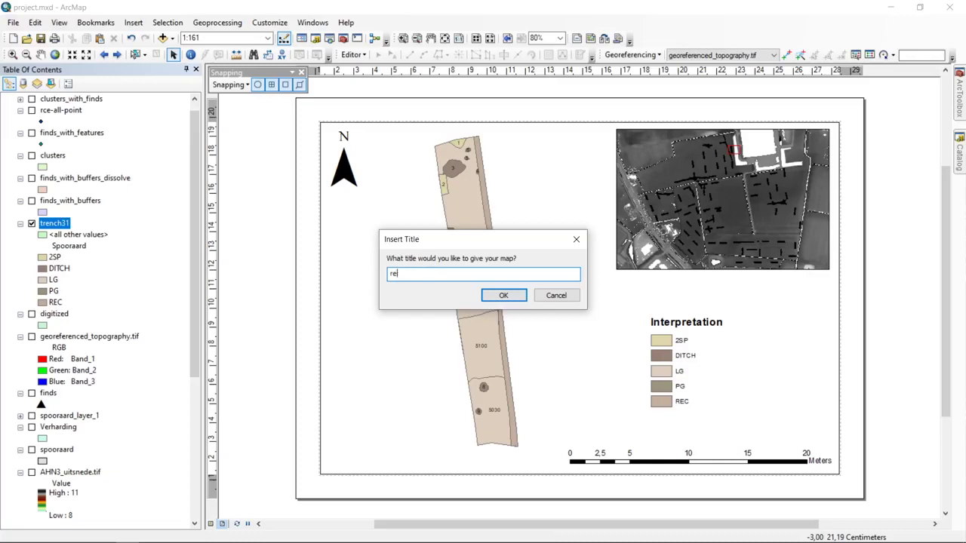
{"action": "type", "text": "Trench 31"}
{"action": "left_click", "coordinate": [517, 299]}
{"action": "left_click_drag", "start_coordinate": [581, 137], "coordinate": [365, 456]}
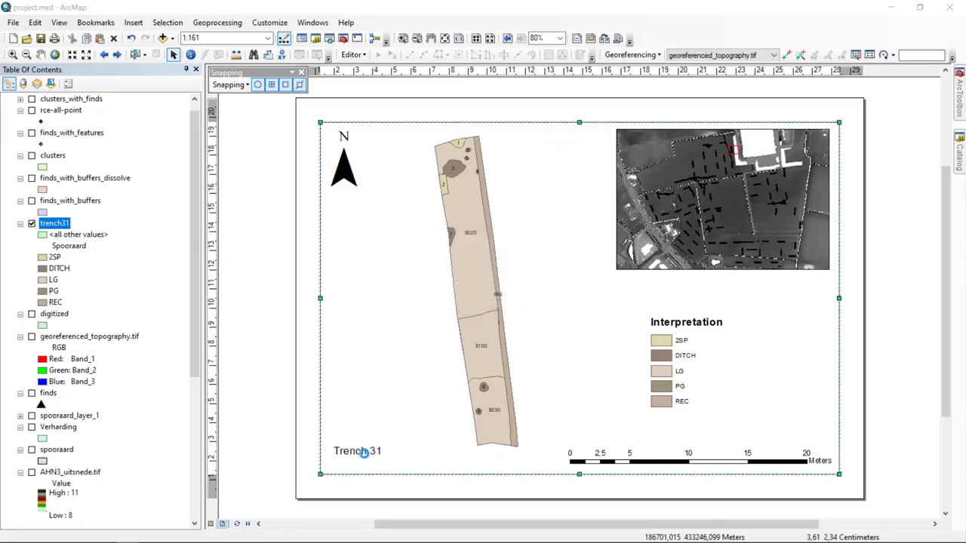
Step: Format the Trench 31 title with the Country 2 style at size 20 in bold, and move it back towards the frame's left edge
{"action": "double_click", "coordinate": [367, 455]}
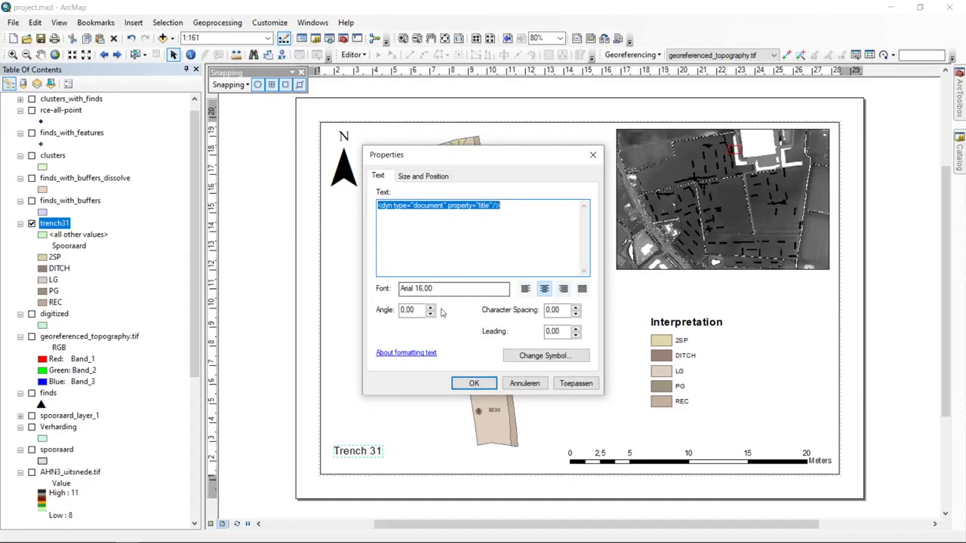
{"action": "left_click", "coordinate": [507, 357]}
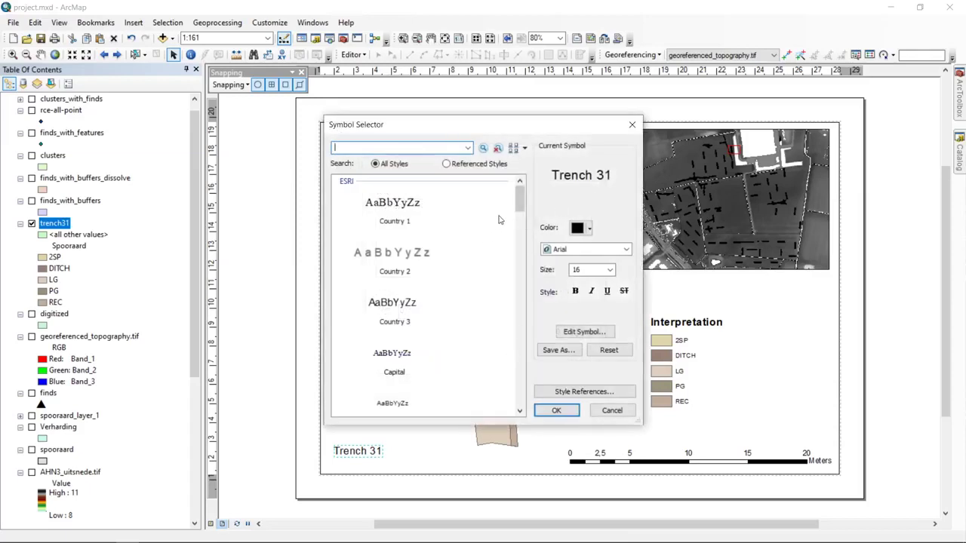
{"action": "left_click", "coordinate": [400, 254]}
{"action": "mouse_move", "coordinate": [519, 198]}
{"action": "left_mouse_down"}
{"action": "mouse_move", "coordinate": [508, 384]}
{"action": "mouse_move", "coordinate": [516, 388]}
{"action": "mouse_move", "coordinate": [520, 193]}
{"action": "left_mouse_up"}
{"action": "left_click", "coordinate": [610, 270]}
{"action": "left_click", "coordinate": [585, 306]}
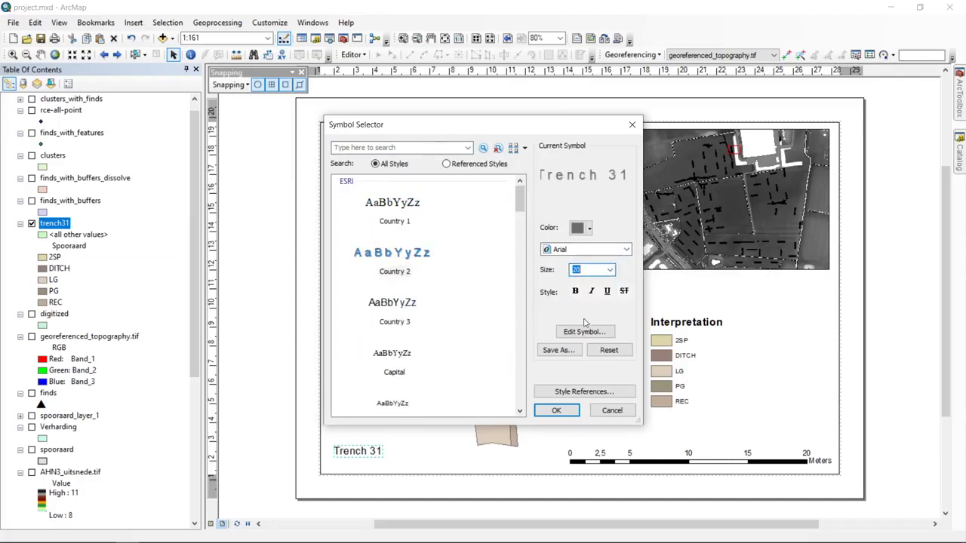
{"action": "left_click", "coordinate": [575, 291]}
{"action": "left_click", "coordinate": [556, 409]}
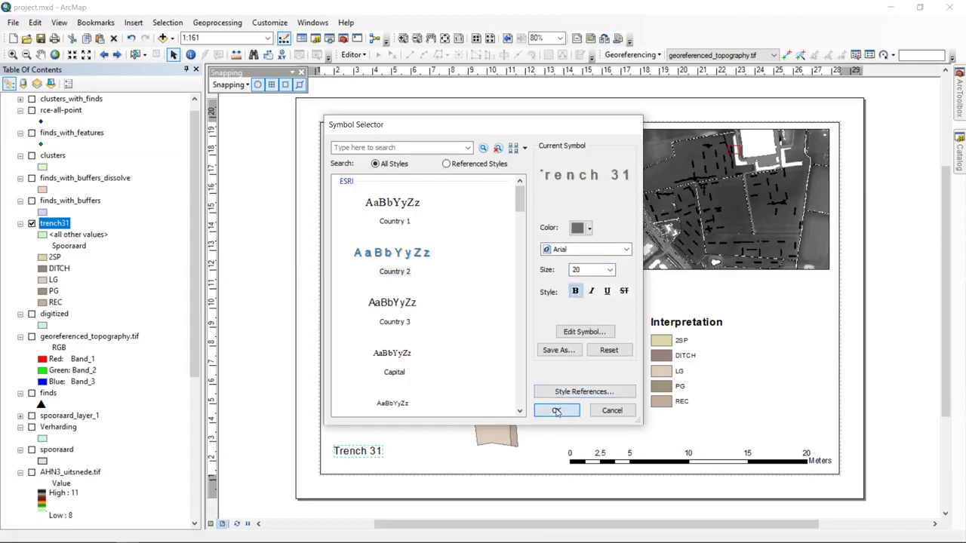
{"action": "left_click", "coordinate": [480, 383]}
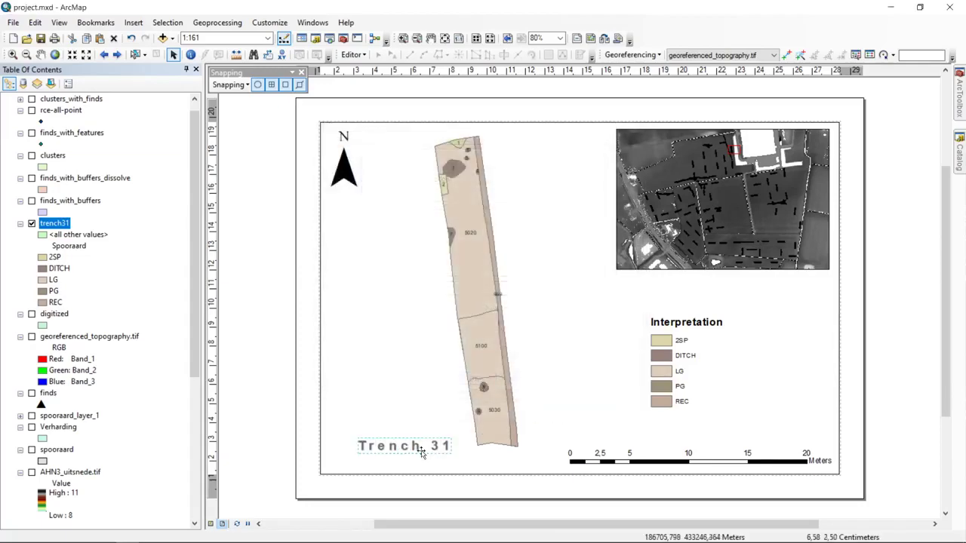
{"action": "left_click_drag", "start_coordinate": [400, 450], "coordinate": [377, 450]}
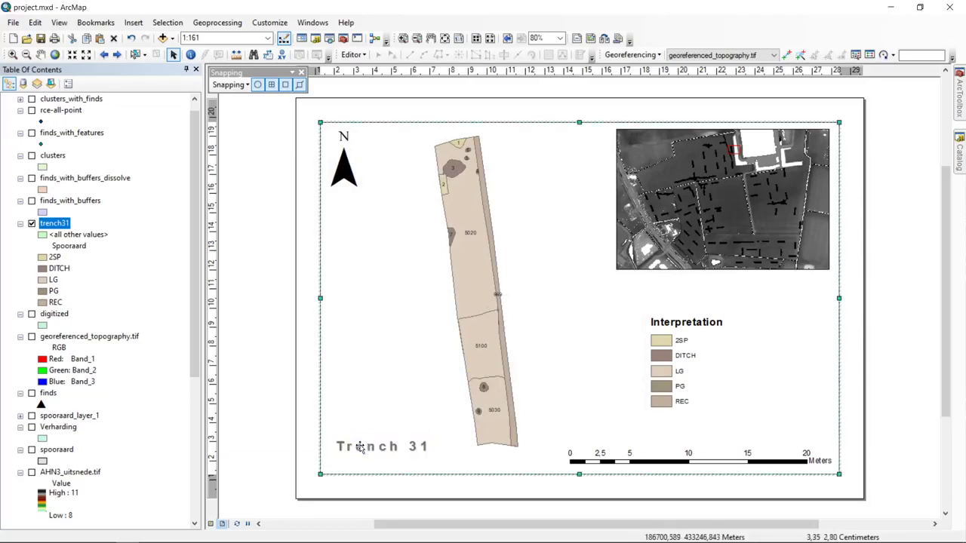
Step: Examine the general text symbol settings of the Trench 31 title without changing them
{"action": "double_click", "coordinate": [361, 448]}
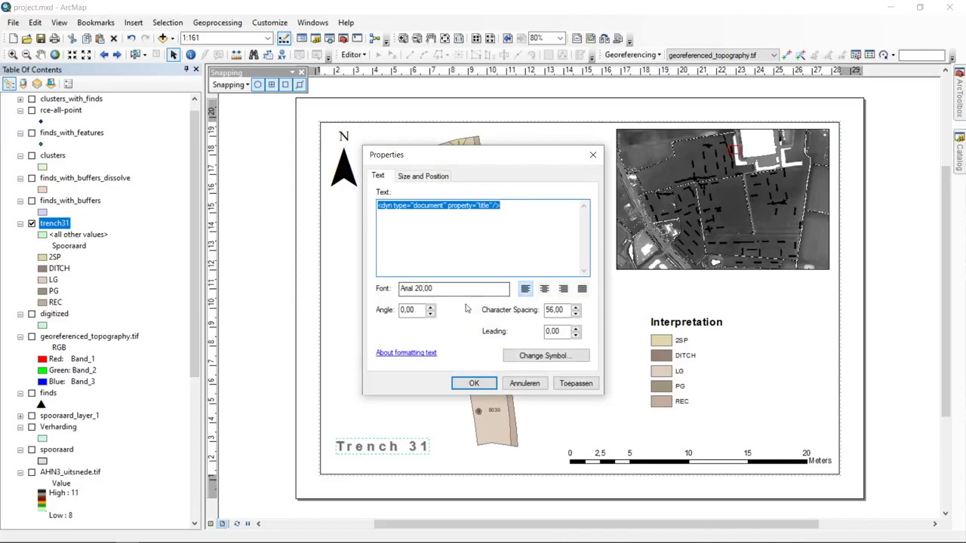
{"action": "left_click", "coordinate": [545, 358]}
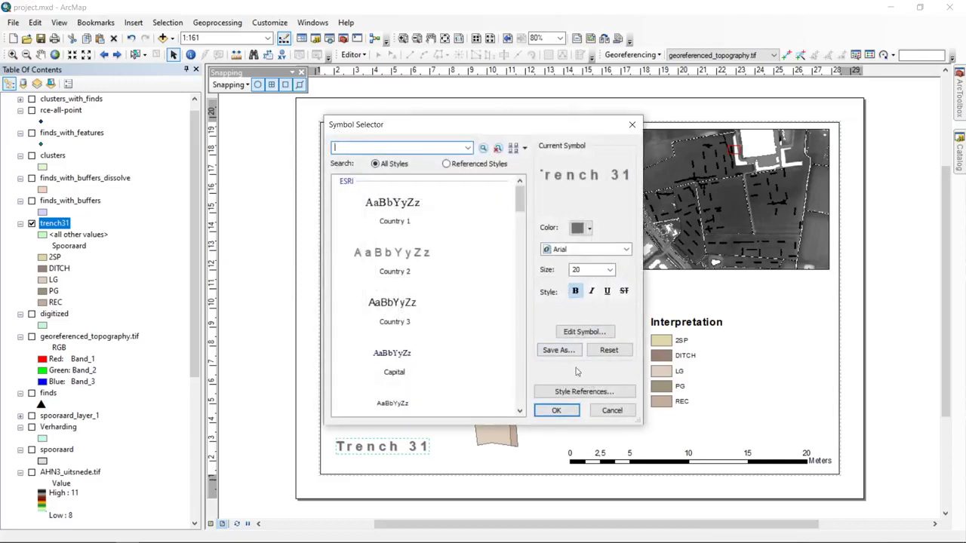
{"action": "left_click", "coordinate": [583, 331]}
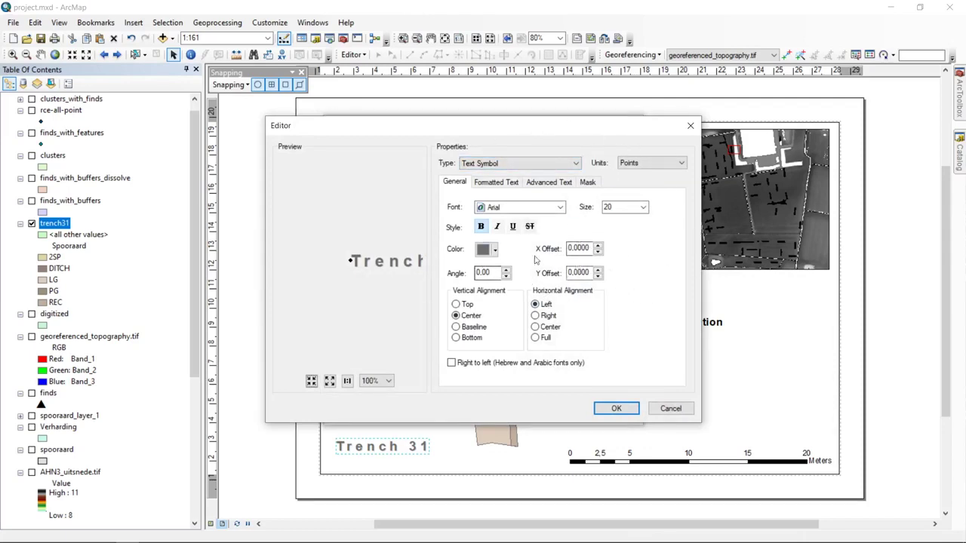
{"action": "left_click", "coordinate": [646, 408]}
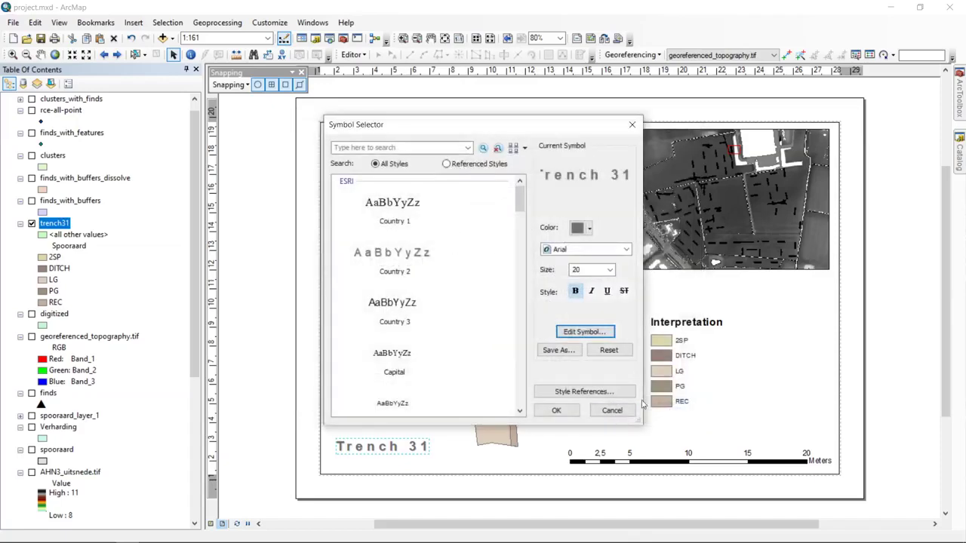
{"action": "left_click", "coordinate": [557, 410]}
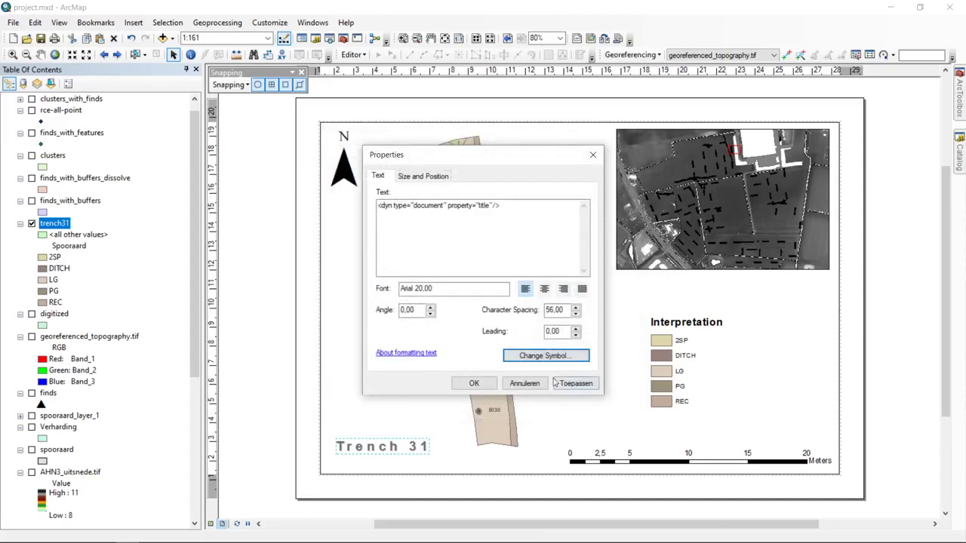
{"action": "left_click", "coordinate": [475, 383]}
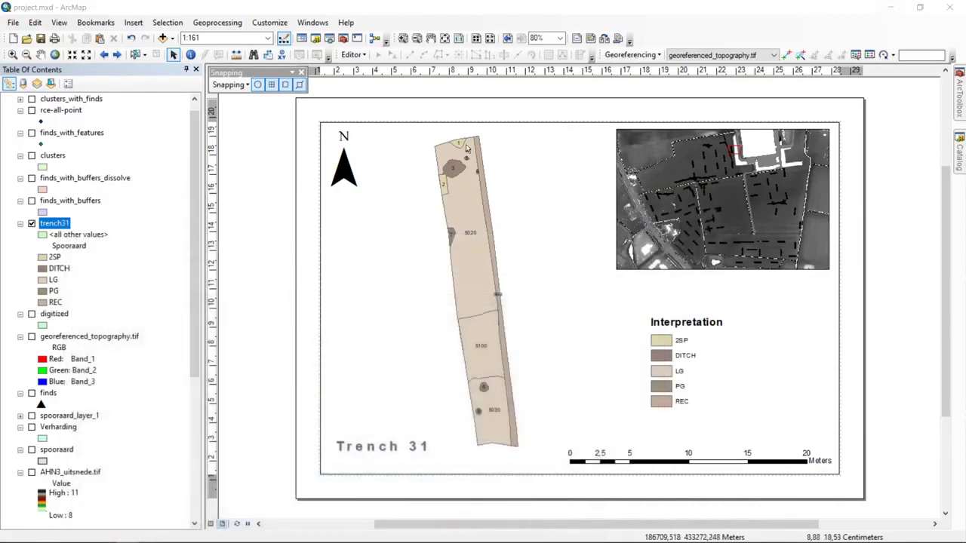
Step: Start a new reference grid for the main data frame and choose the Measured Grid type
{"action": "left_click", "coordinate": [557, 125]}
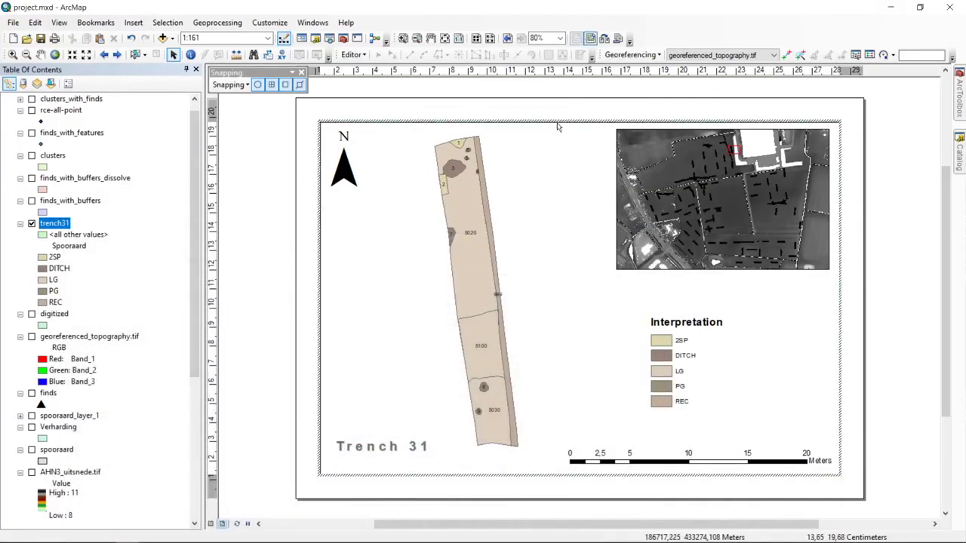
{"action": "left_click", "coordinate": [561, 125]}
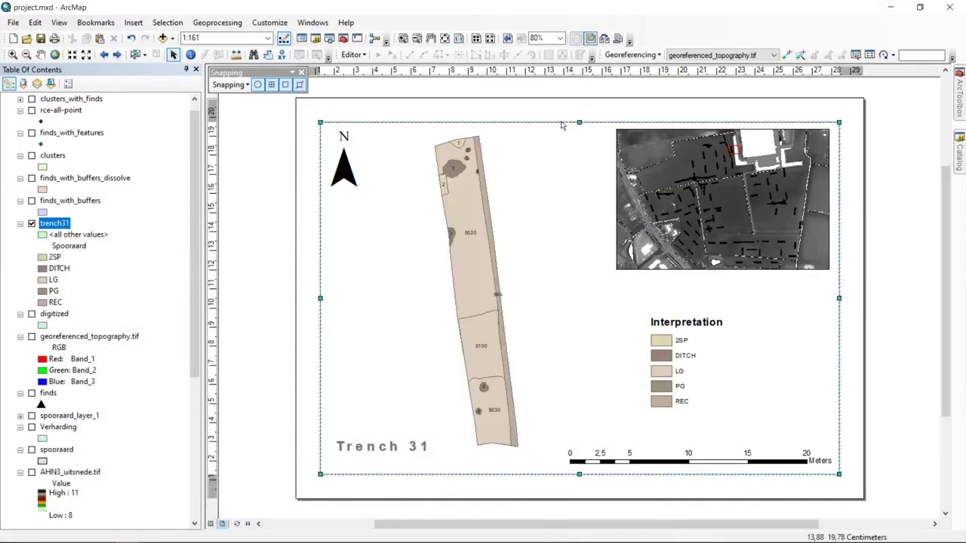
{"action": "right_click", "coordinate": [561, 125]}
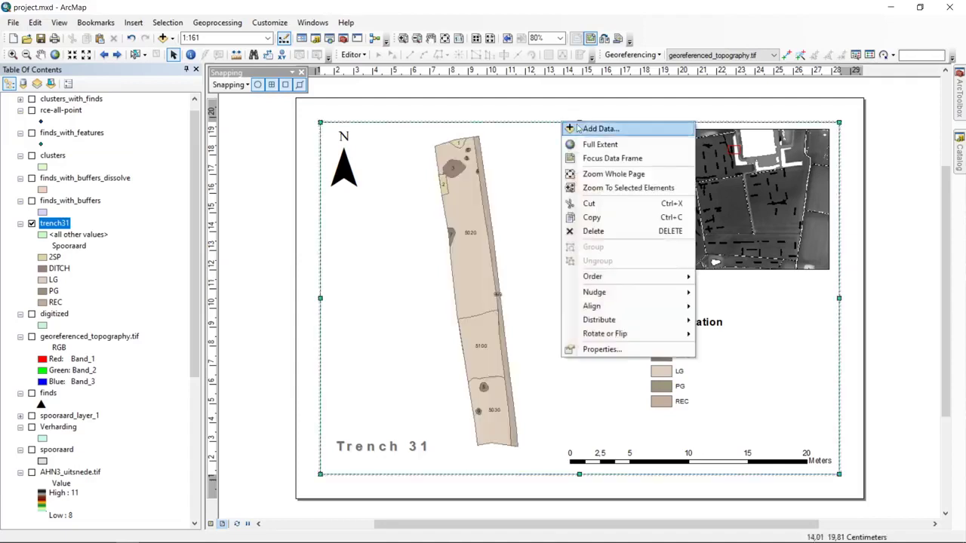
{"action": "left_click", "coordinate": [602, 350]}
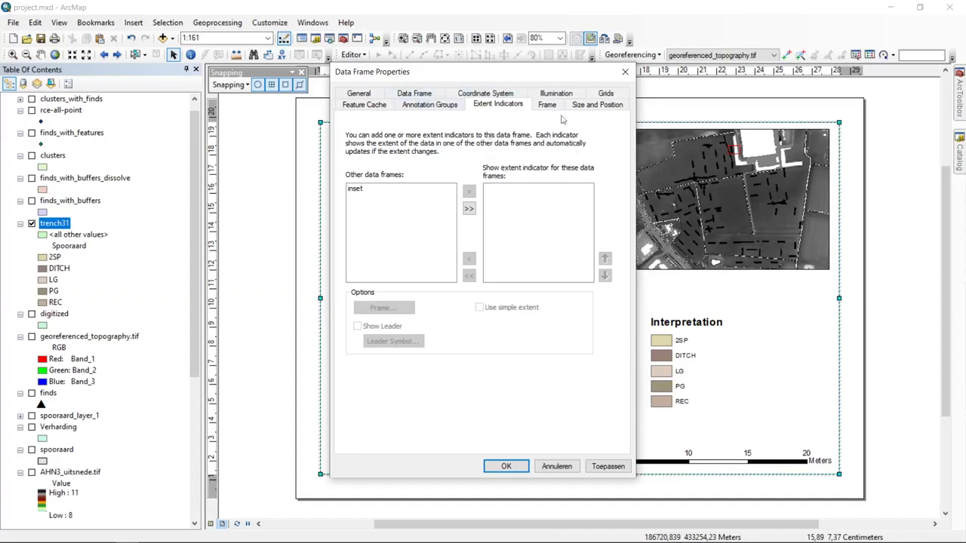
{"action": "left_click", "coordinate": [607, 94]}
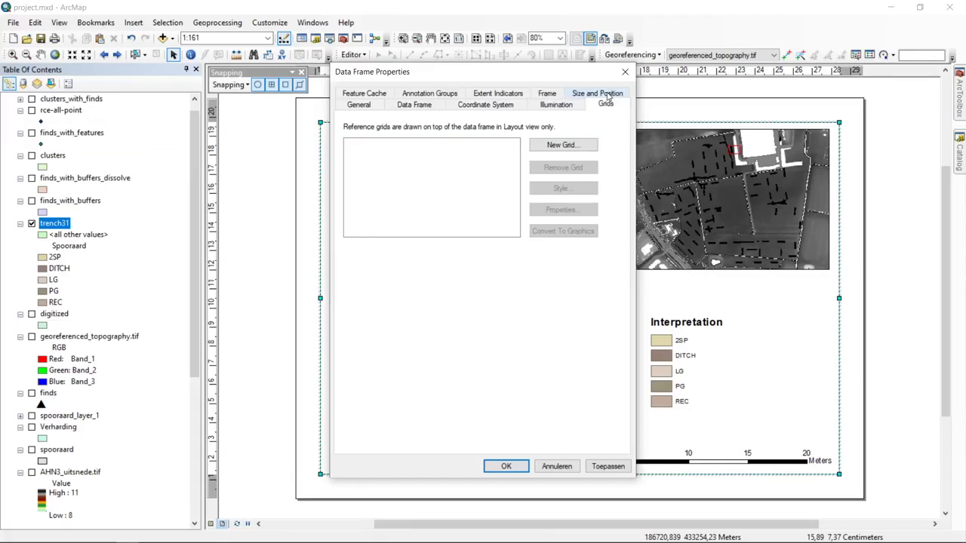
{"action": "left_click", "coordinate": [589, 148]}
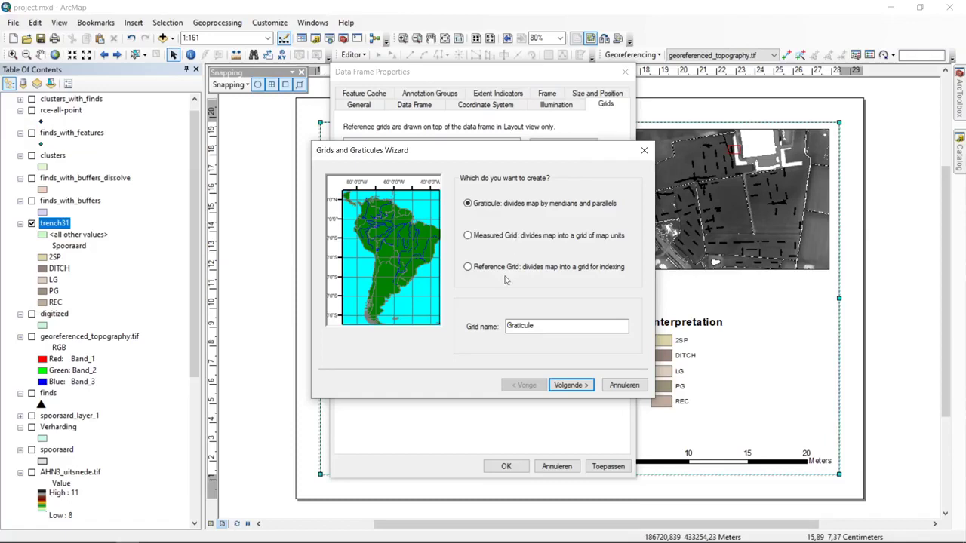
{"action": "left_click", "coordinate": [511, 238]}
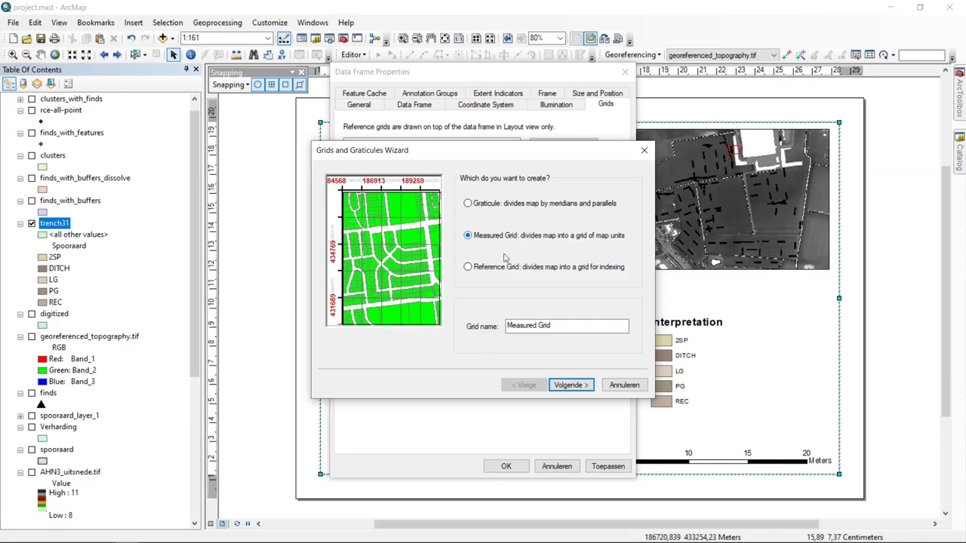
{"action": "left_click", "coordinate": [518, 270]}
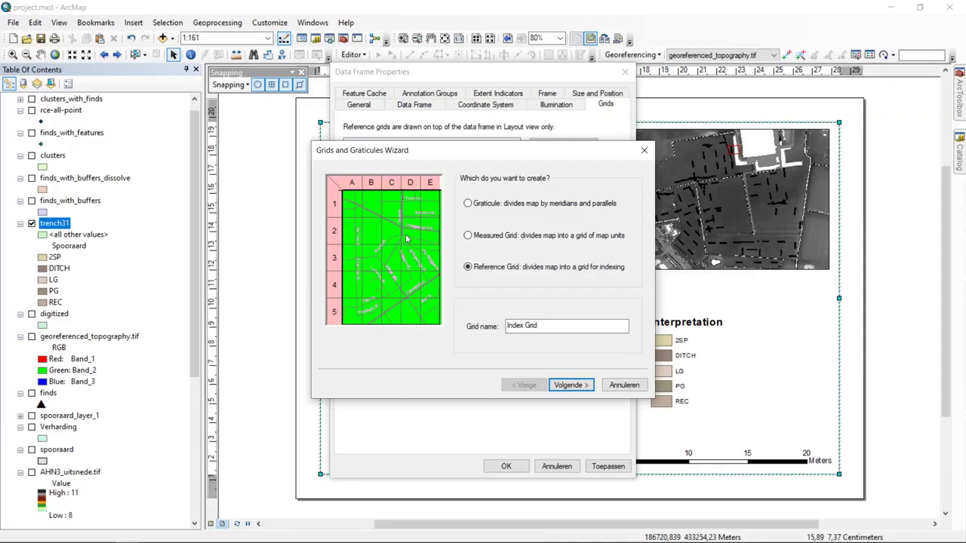
{"action": "left_click", "coordinate": [507, 238]}
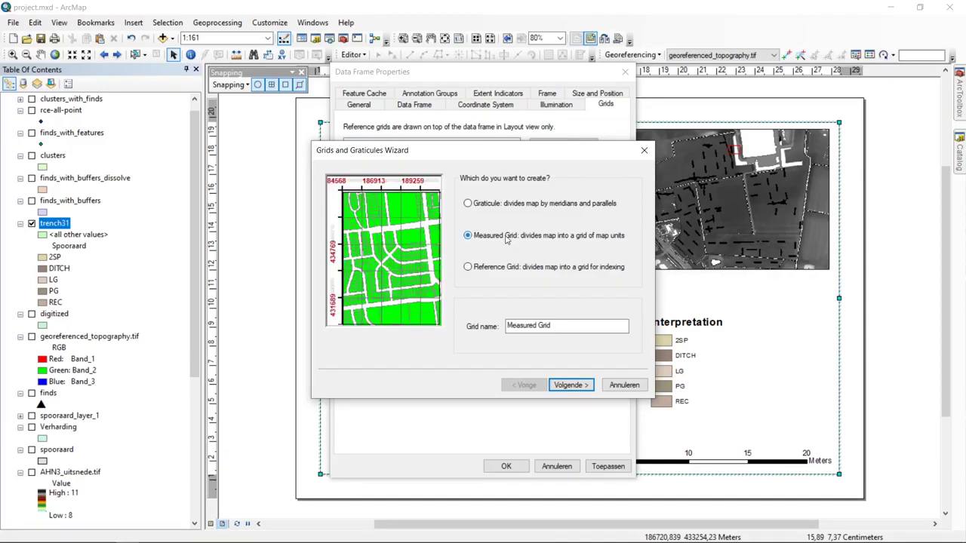
Step: Set the measured grid to tick marks and labels, keep the remaining defaults, and apply it to the main frame
{"action": "left_click", "coordinate": [572, 386]}
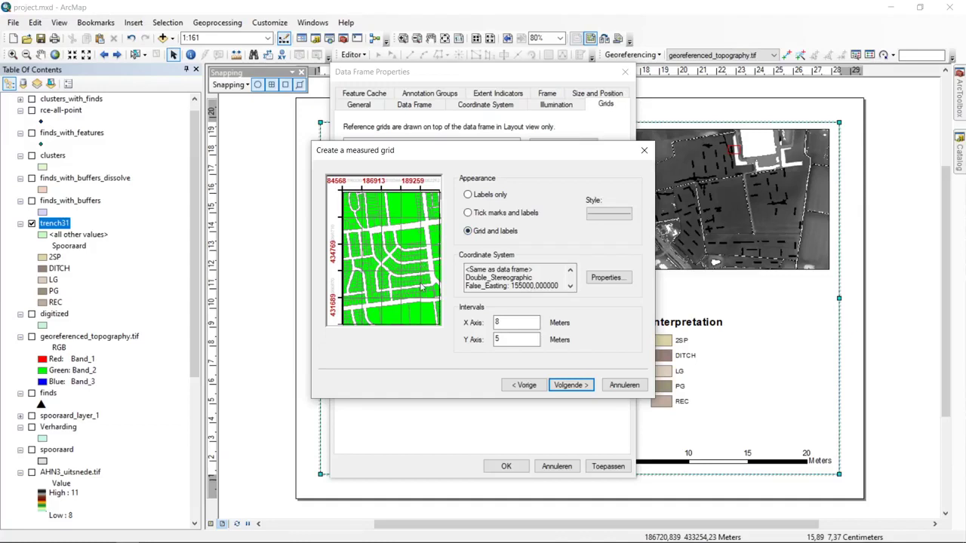
{"action": "left_click", "coordinate": [495, 215]}
{"action": "left_click", "coordinate": [485, 196]}
{"action": "left_click", "coordinate": [490, 213]}
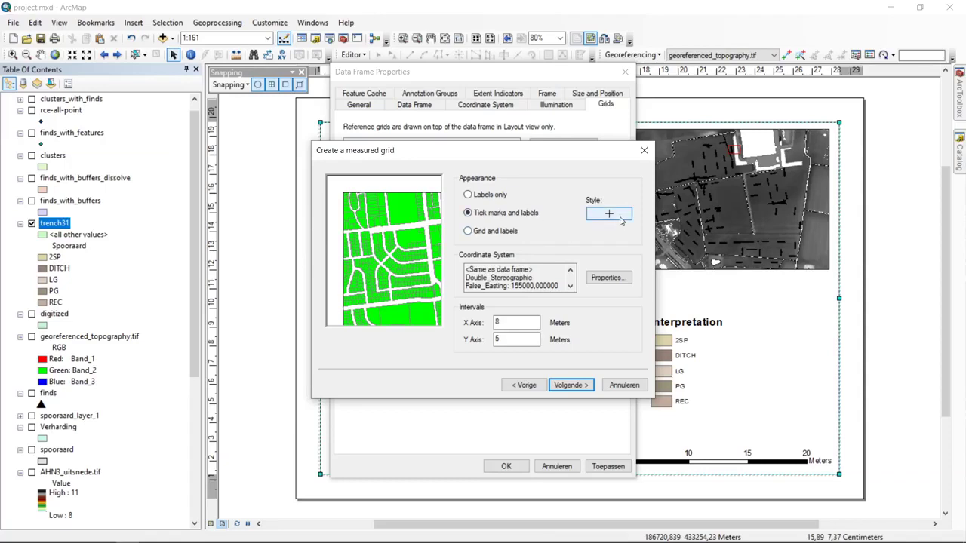
{"action": "left_click", "coordinate": [572, 387]}
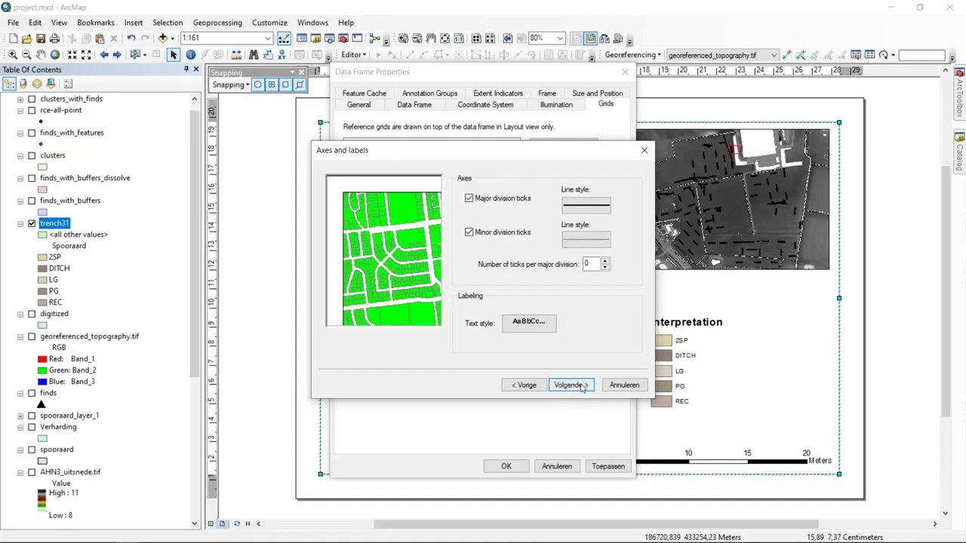
{"action": "left_click", "coordinate": [578, 386]}
{"action": "left_click", "coordinate": [573, 386]}
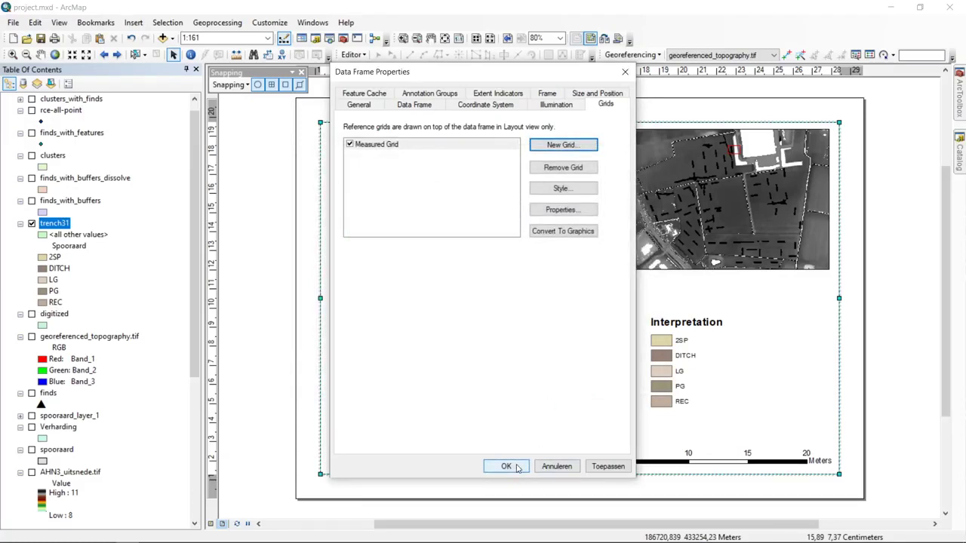
{"action": "left_click", "coordinate": [607, 467]}
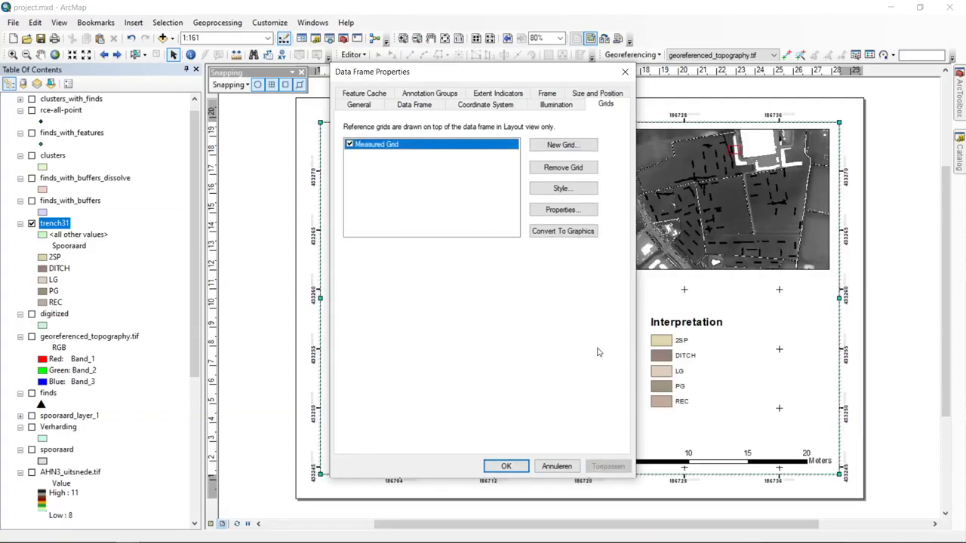
{"action": "left_click", "coordinate": [505, 466]}
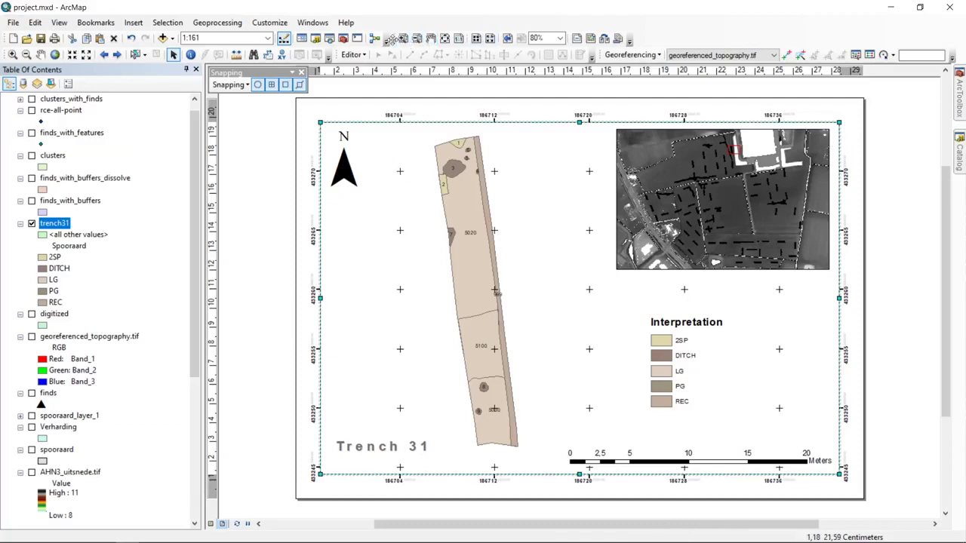
Step: Inspect a grid coordinate label above the main frame up close, and return to the whole page
{"action": "left_click", "coordinate": [405, 41]}
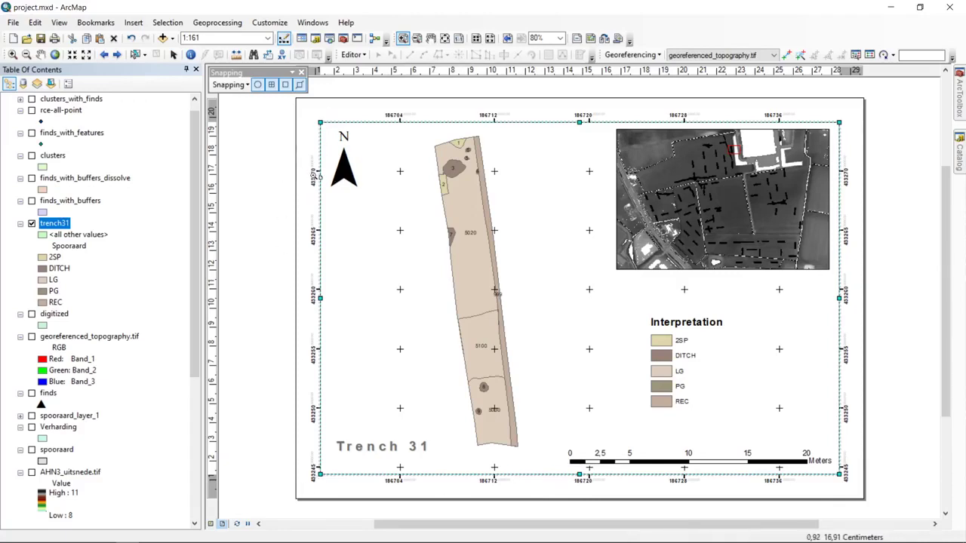
{"action": "left_click_drag", "start_coordinate": [540, 98], "coordinate": [631, 154]}
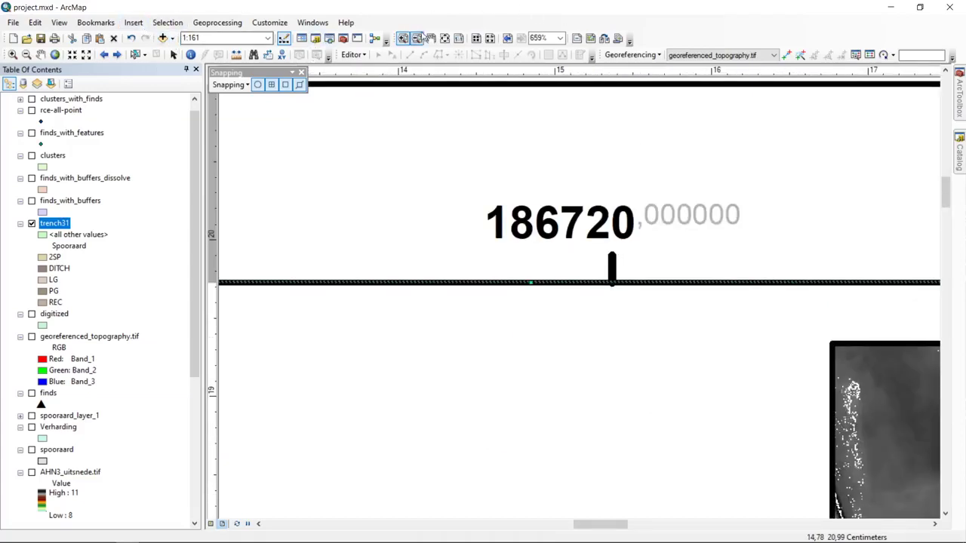
{"action": "left_click", "coordinate": [445, 38]}
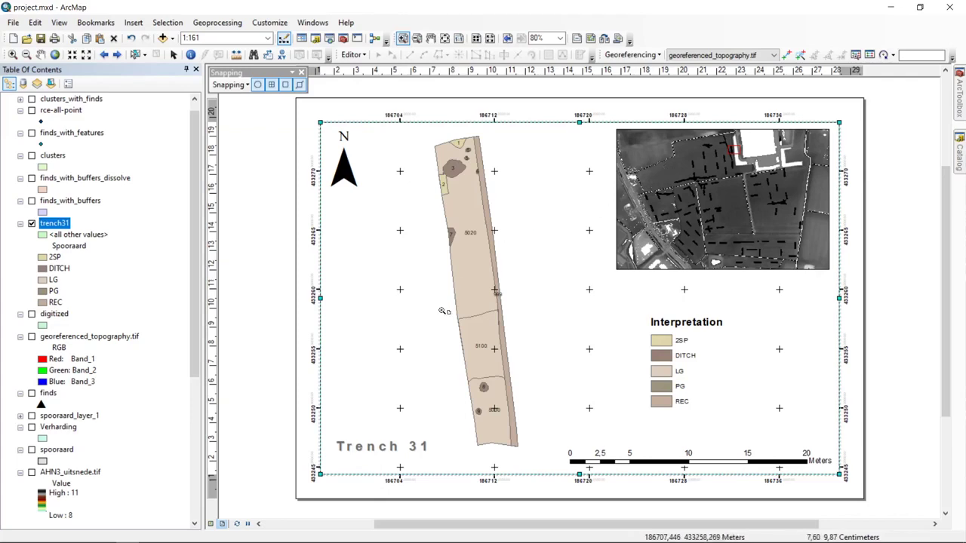
{"action": "key", "text": "Escape"}
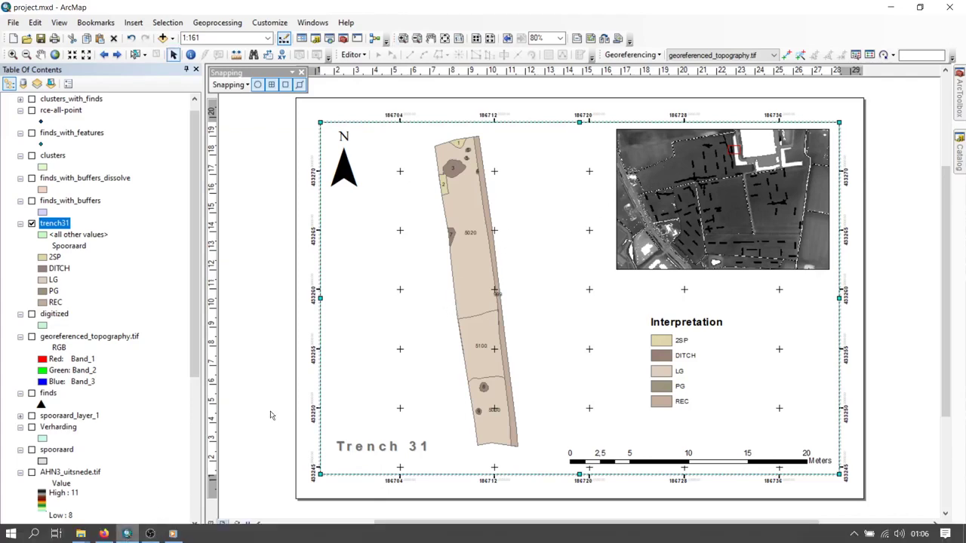
Step: Set the main frame's measured grid to show no lines or ticks inside the map, and deselect the frame
{"action": "right_click", "coordinate": [472, 476]}
{"action": "left_click", "coordinate": [515, 467]}
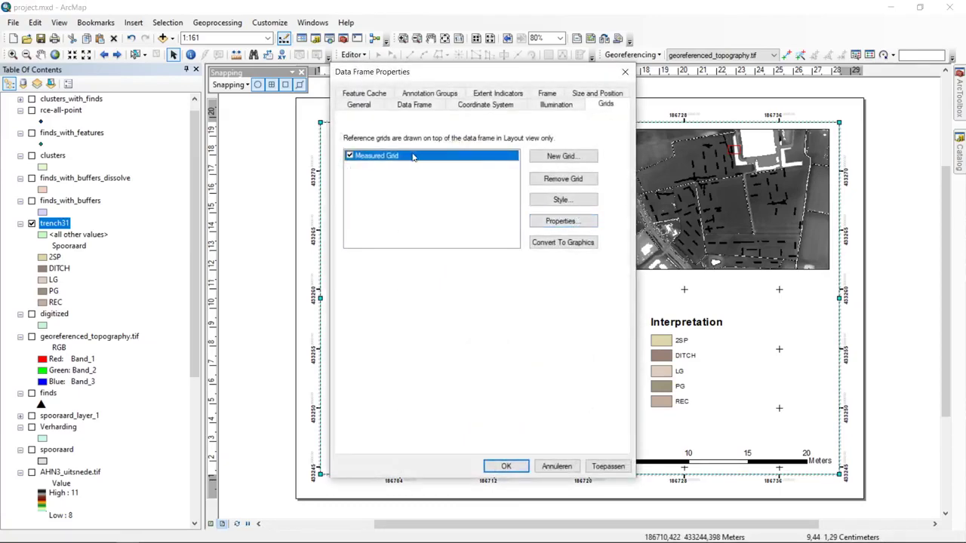
{"action": "left_click", "coordinate": [560, 221]}
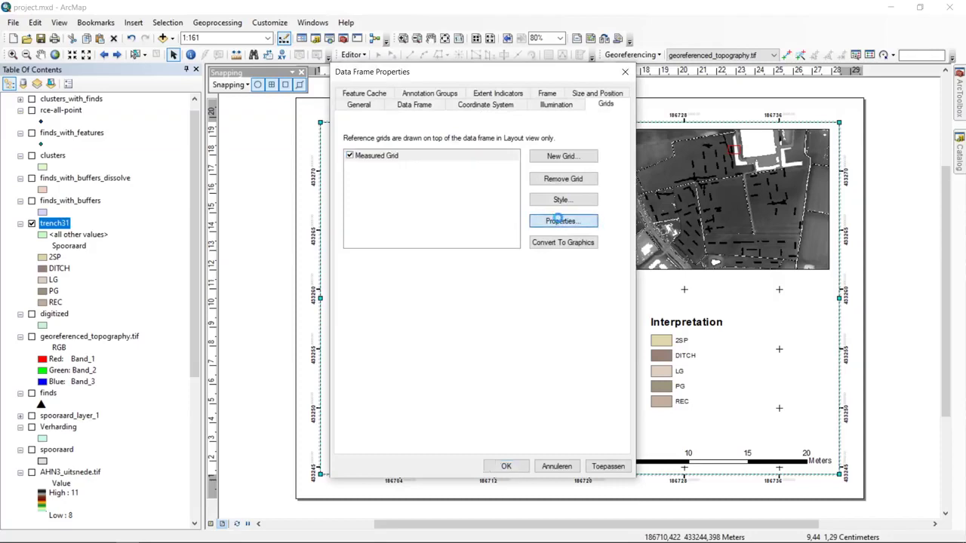
{"action": "left_click", "coordinate": [397, 133]}
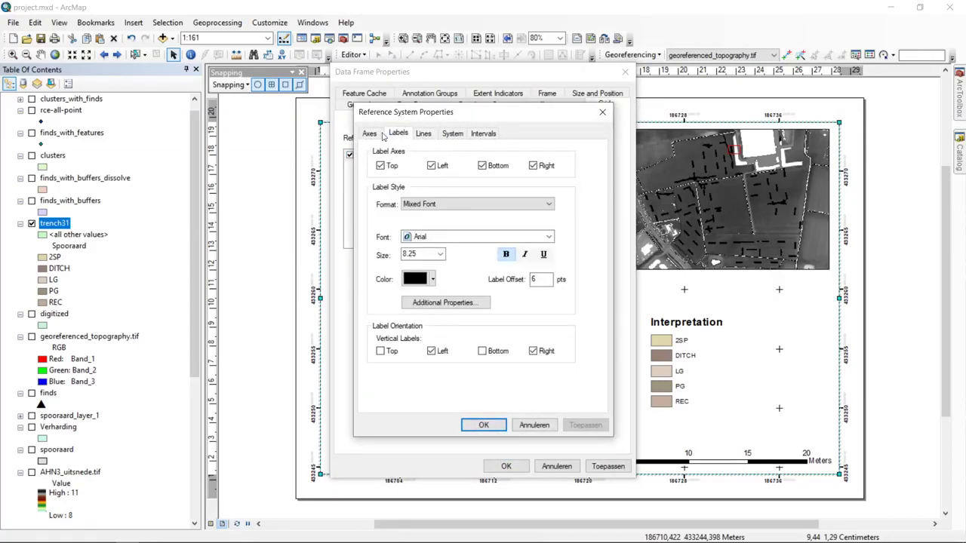
{"action": "left_click", "coordinate": [368, 134]}
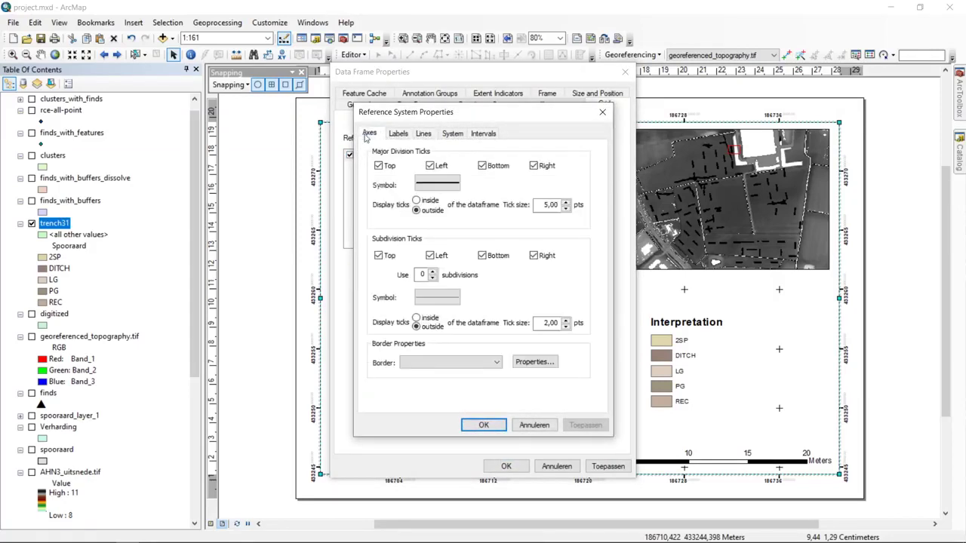
{"action": "left_click", "coordinate": [425, 134]}
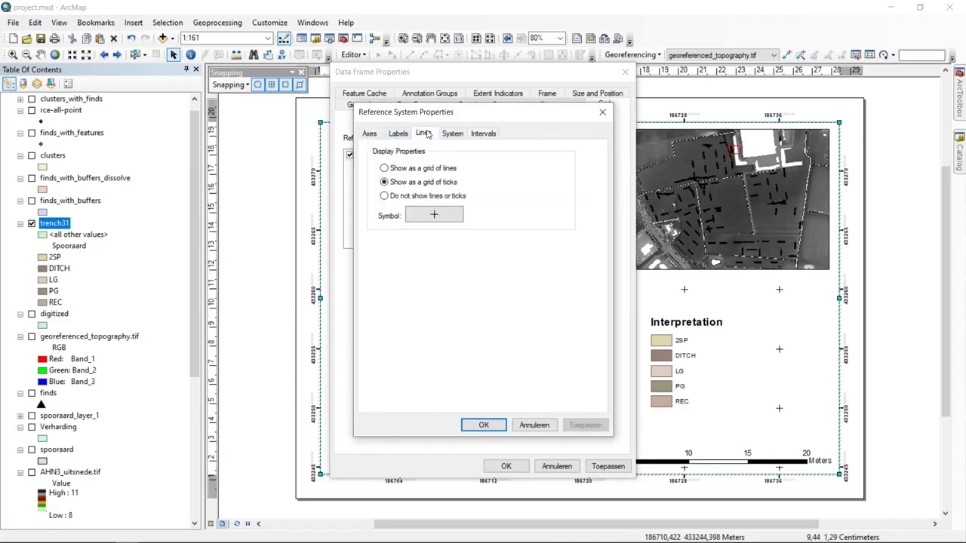
{"action": "left_click", "coordinate": [445, 170]}
{"action": "left_click", "coordinate": [454, 185]}
{"action": "left_click", "coordinate": [460, 198]}
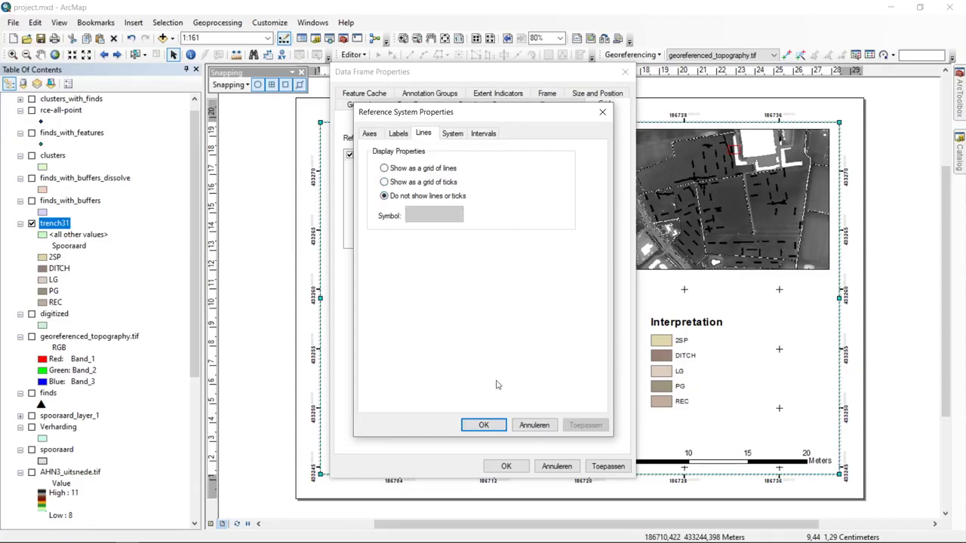
{"action": "left_click", "coordinate": [483, 425]}
{"action": "left_click", "coordinate": [508, 466]}
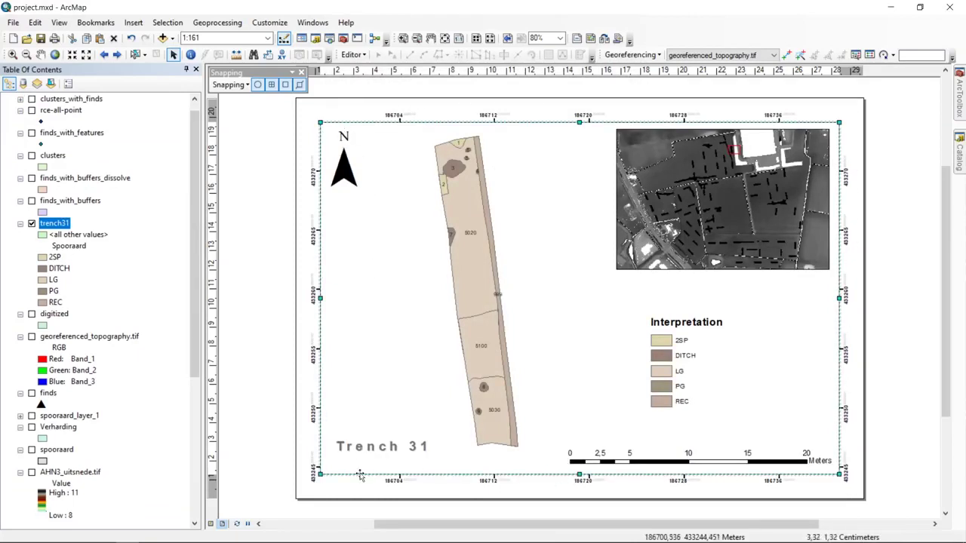
{"action": "left_click", "coordinate": [280, 138]}
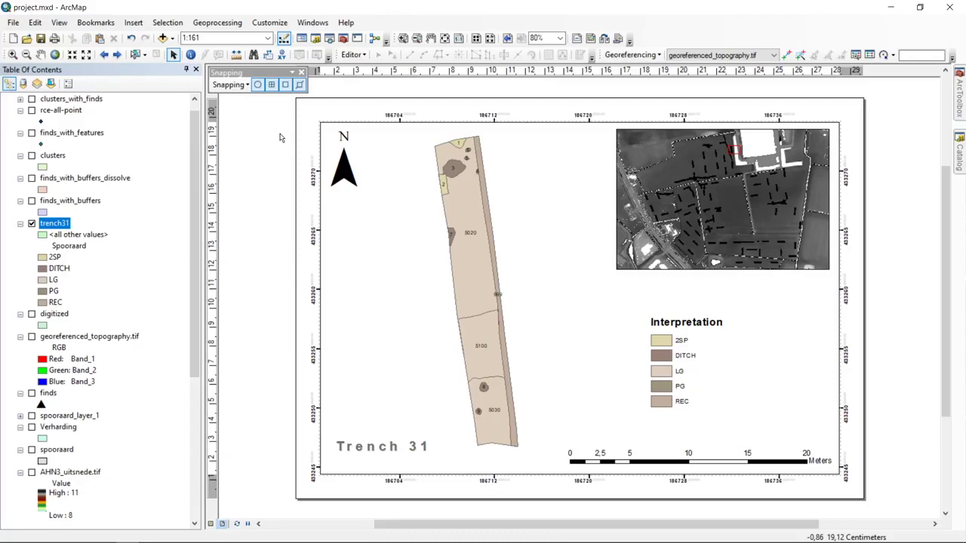
Step: Examine the JPEG resolution and format options for exporting the map, and close them without exporting
{"action": "left_click", "coordinate": [13, 22]}
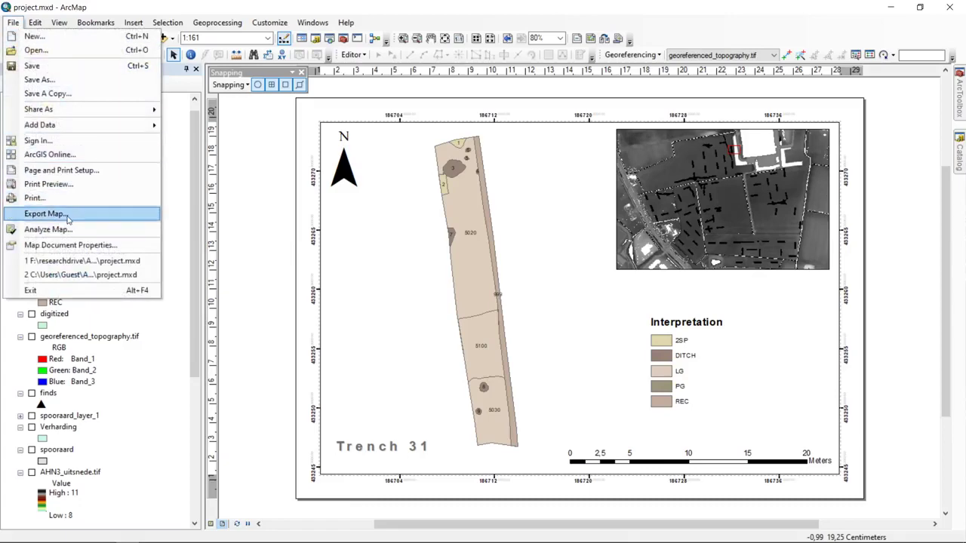
{"action": "left_click", "coordinate": [68, 218]}
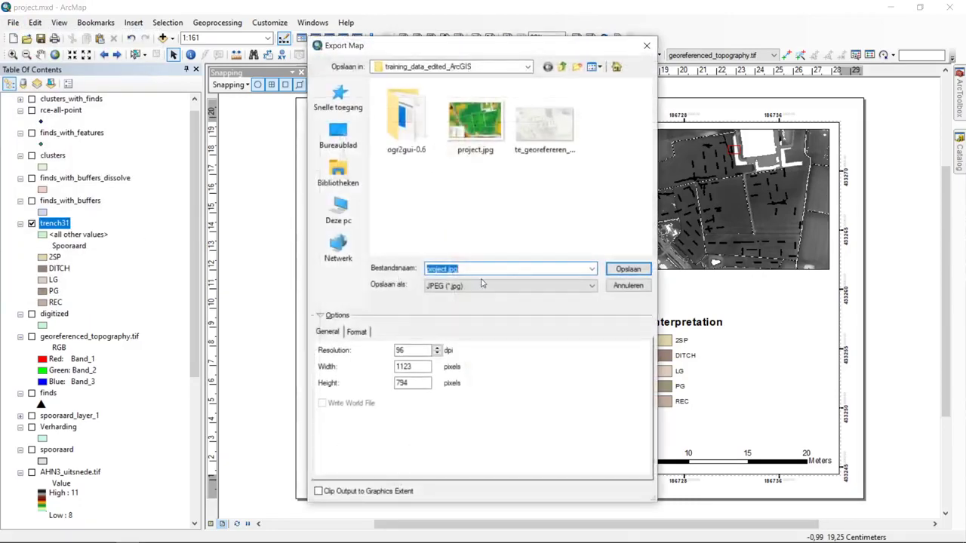
{"action": "left_click", "coordinate": [488, 286]}
{"action": "left_click", "coordinate": [488, 286]}
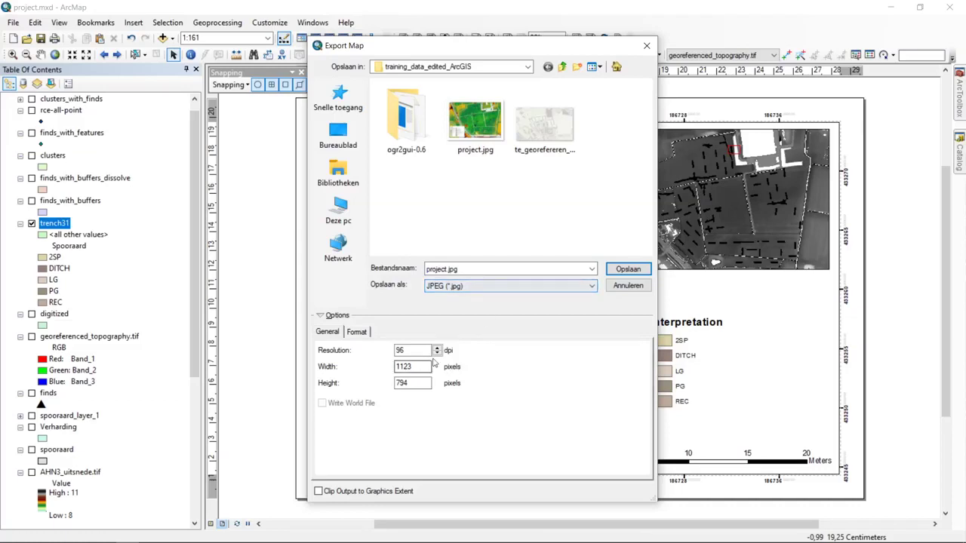
{"action": "left_click", "coordinate": [361, 332]}
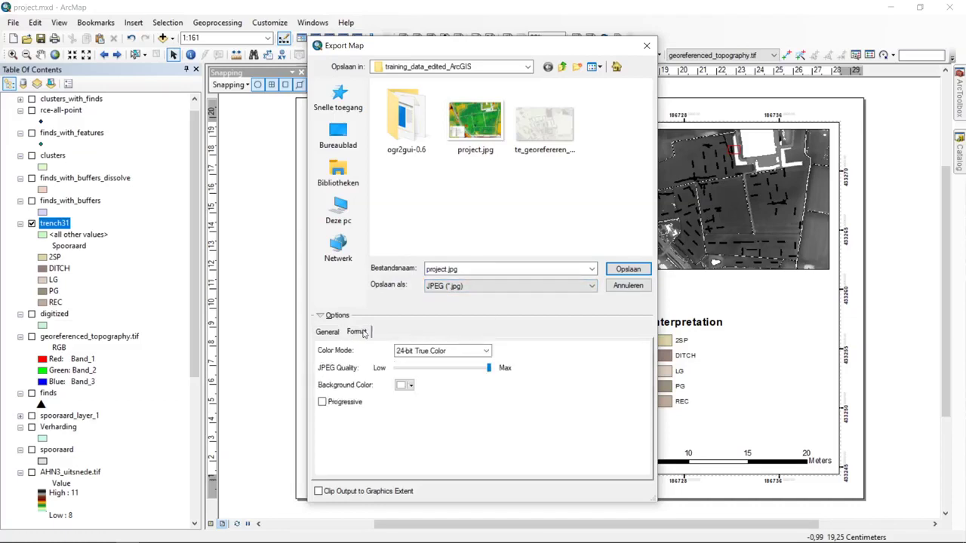
{"action": "left_click", "coordinate": [622, 288]}
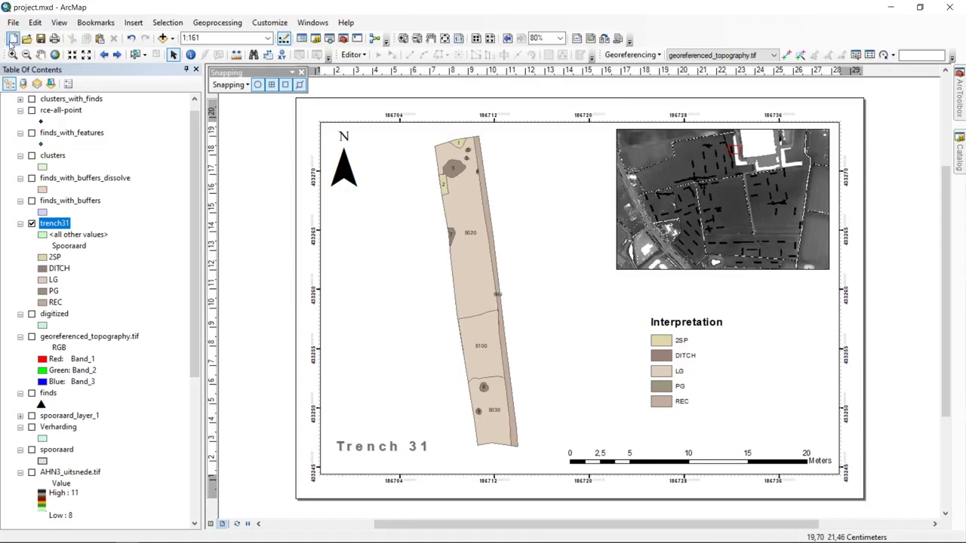
Step: Turn on the spooraard layer and shift the main frame's map extent to another trench south of Trench 31
{"action": "left_click", "coordinate": [40, 54]}
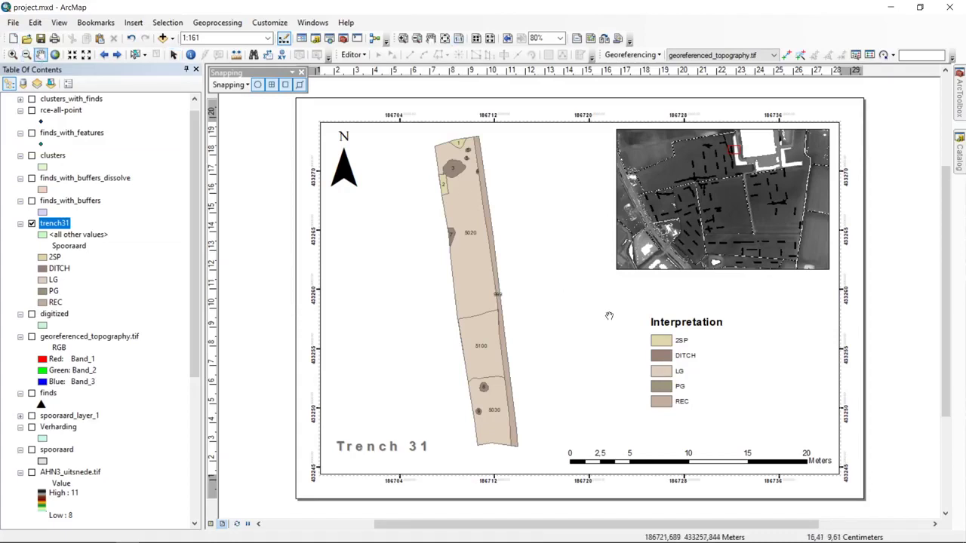
{"action": "left_click_drag", "start_coordinate": [520, 337], "coordinate": [539, 173]}
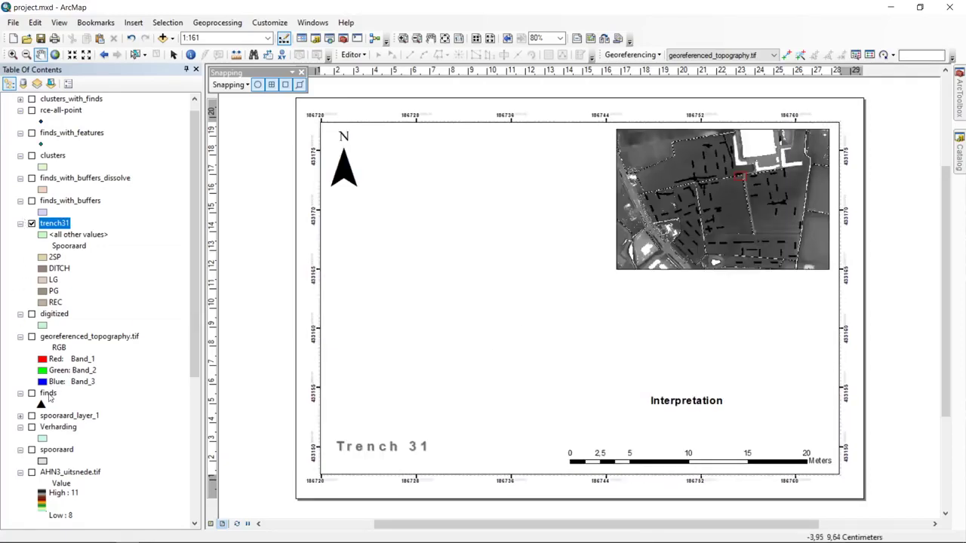
{"action": "left_click", "coordinate": [32, 450]}
{"action": "left_click_drag", "start_coordinate": [518, 287], "coordinate": [550, 339]}
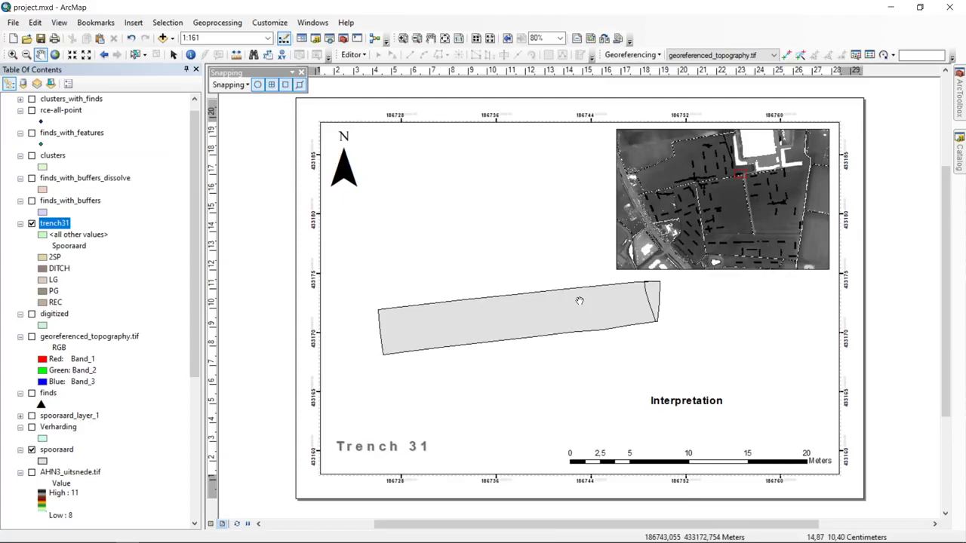
Step: Show the spooraard_layer_1 layer in place of the spooraard layer, and shift the main frame's map slightly sideways
{"action": "left_click", "coordinate": [32, 416]}
{"action": "left_click", "coordinate": [31, 449]}
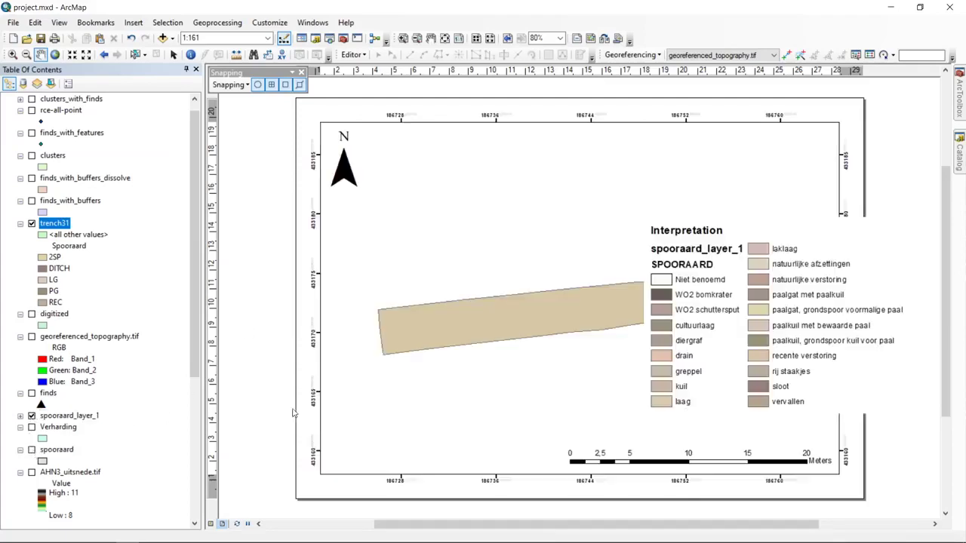
{"action": "left_click_drag", "start_coordinate": [540, 390], "coordinate": [505, 390]}
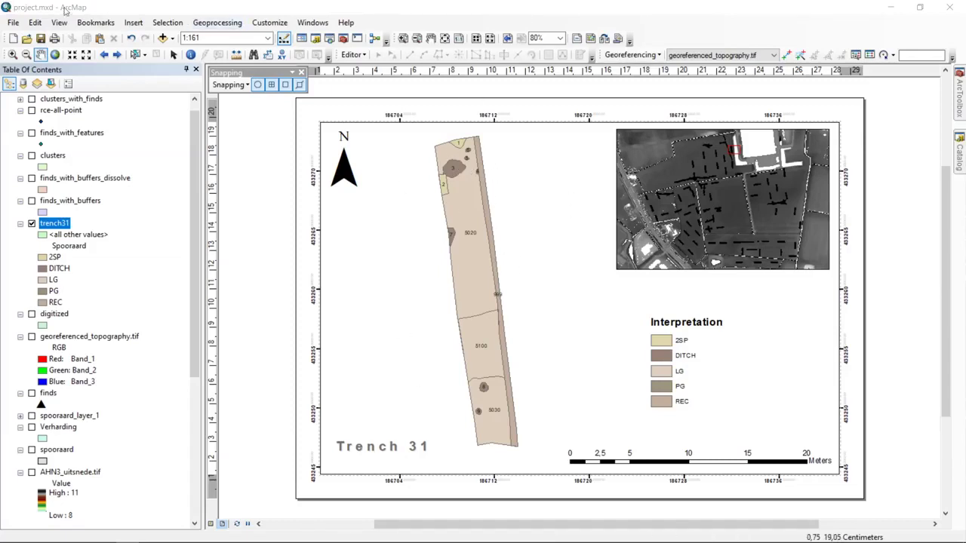
Step: Start saving the map document as a separate file, with the Guest user folder as the starting location
{"action": "left_click", "coordinate": [14, 23]}
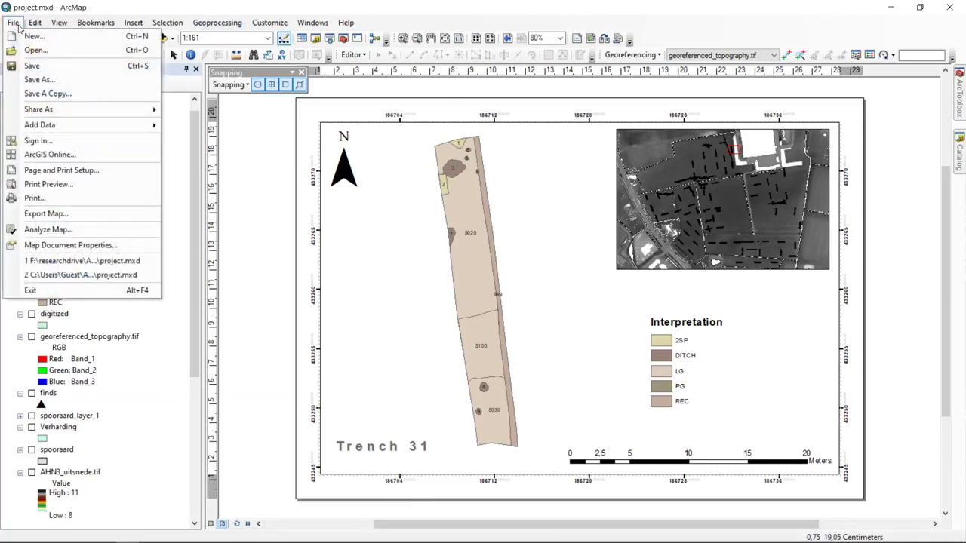
{"action": "left_click", "coordinate": [66, 78]}
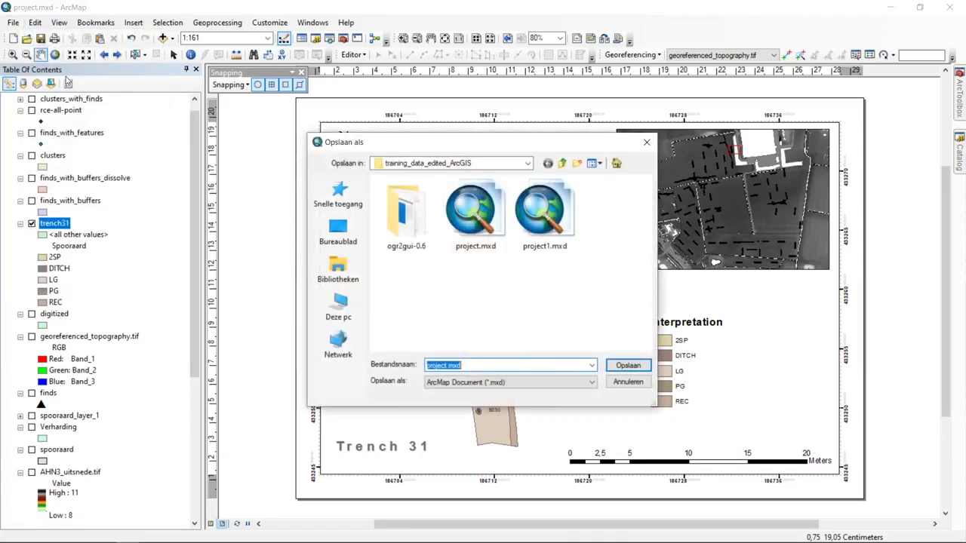
{"action": "left_click", "coordinate": [528, 165]}
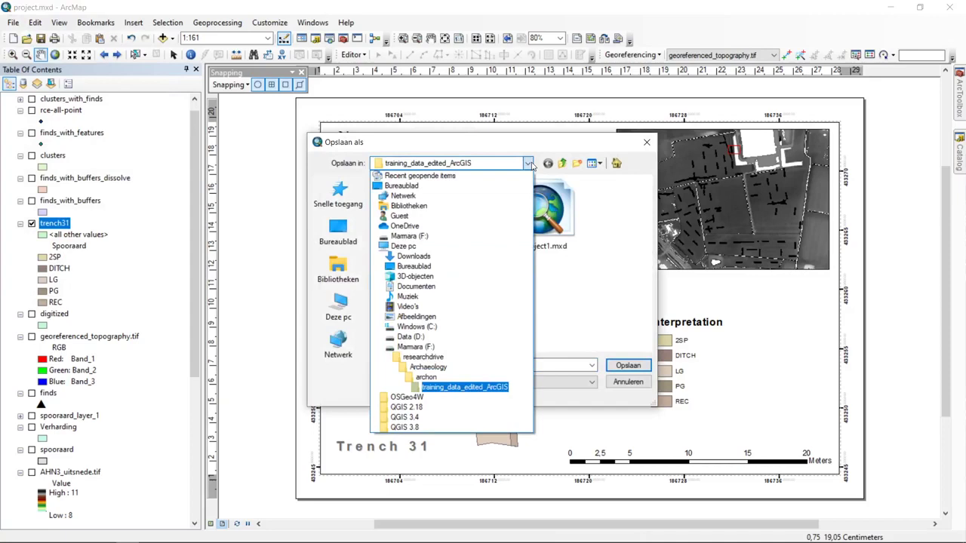
{"action": "left_click", "coordinate": [529, 164]}
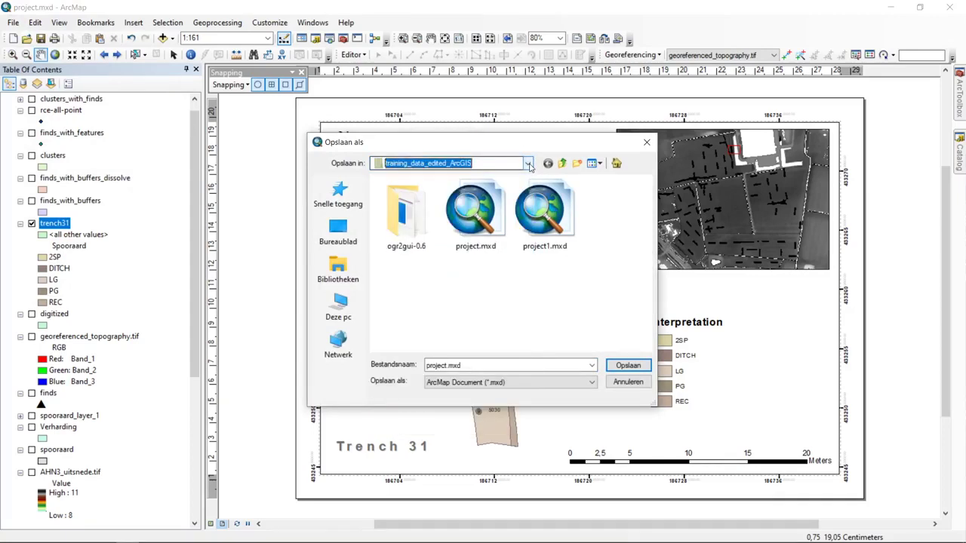
{"action": "left_click", "coordinate": [529, 165]}
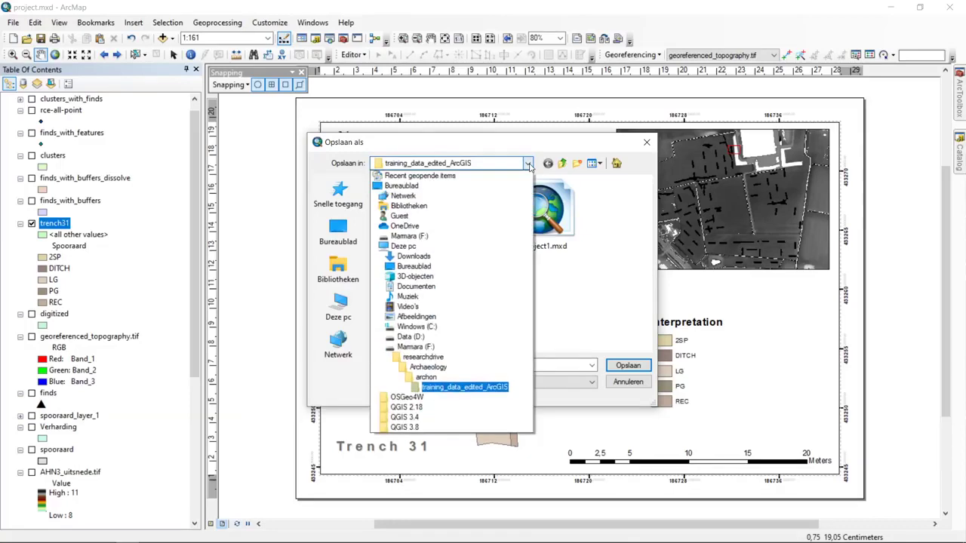
{"action": "left_click", "coordinate": [415, 219]}
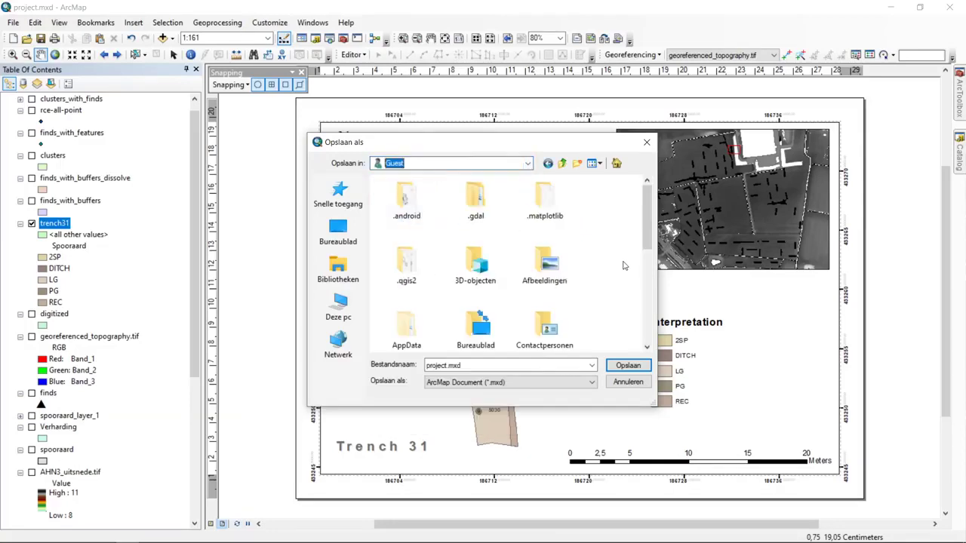
Step: Browse to AppData\Roaming\ESRI\Desktop10.7\ArcMap\Templates as the save location, keeping the ArcMap Document (*.mxd) file type
{"action": "scroll", "coordinate": [646, 224], "scroll_direction": "down", "scroll_amount": 1}
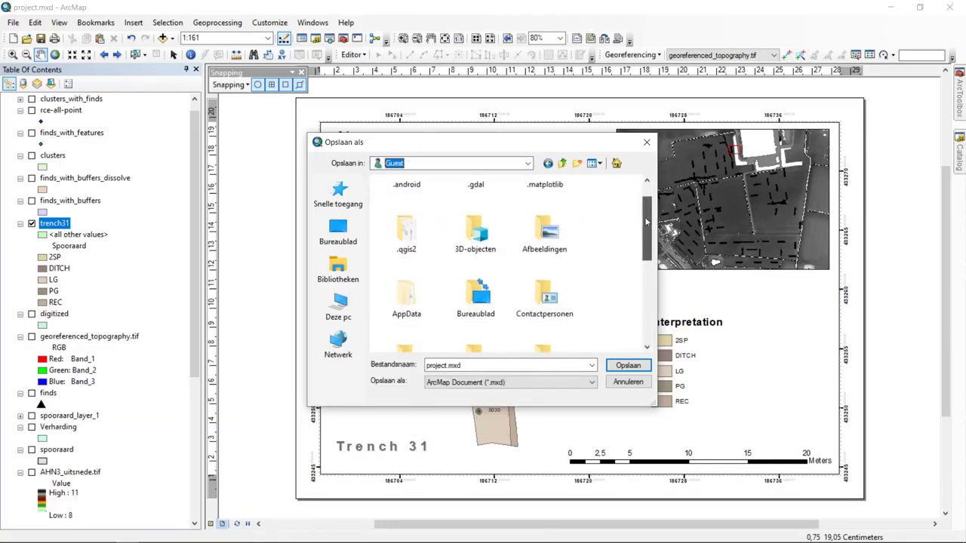
{"action": "double_click", "coordinate": [406, 288]}
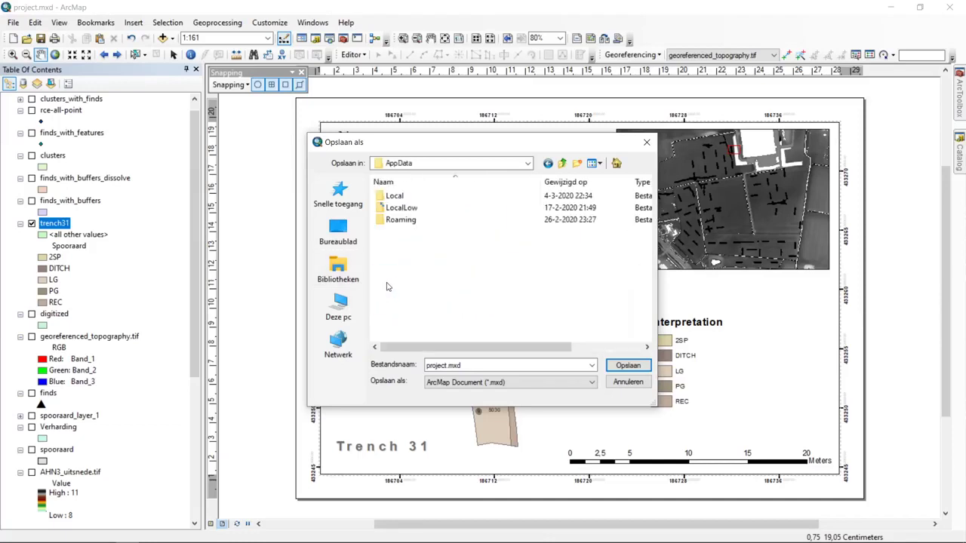
{"action": "double_click", "coordinate": [407, 220]}
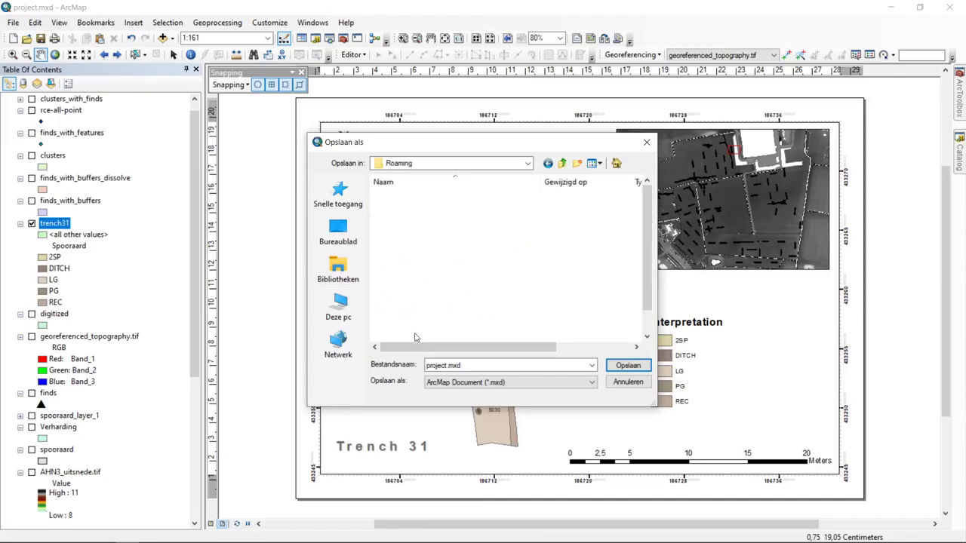
{"action": "double_click", "coordinate": [445, 221]}
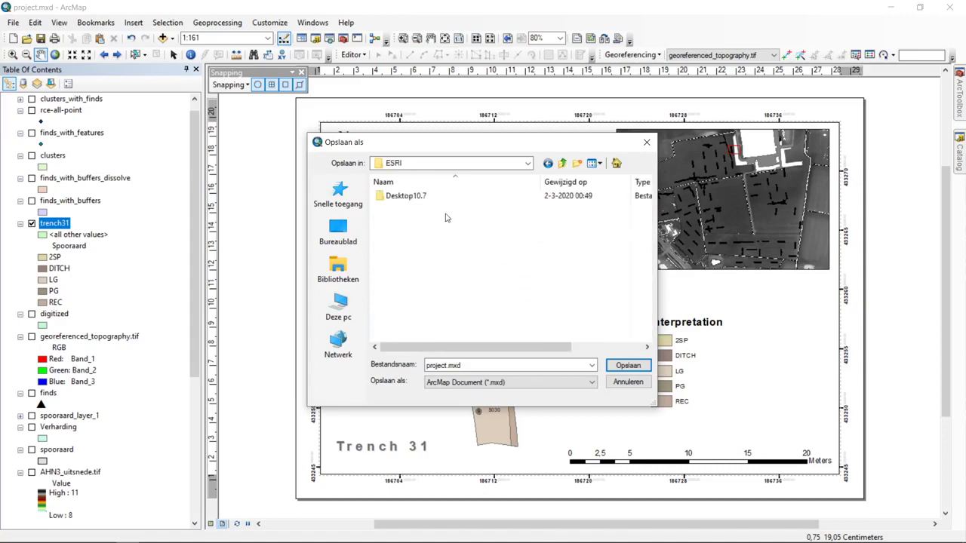
{"action": "double_click", "coordinate": [432, 196]}
{"action": "left_click", "coordinate": [420, 209]}
{"action": "double_click", "coordinate": [419, 209]}
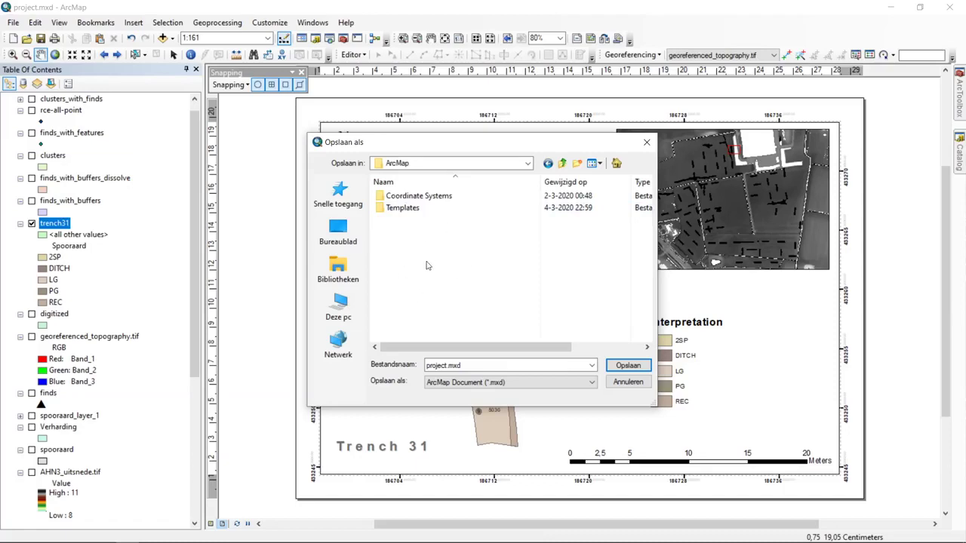
{"action": "left_click", "coordinate": [513, 382]}
{"action": "left_click", "coordinate": [516, 392]}
{"action": "left_click", "coordinate": [466, 365]}
{"action": "left_click", "coordinate": [408, 207]}
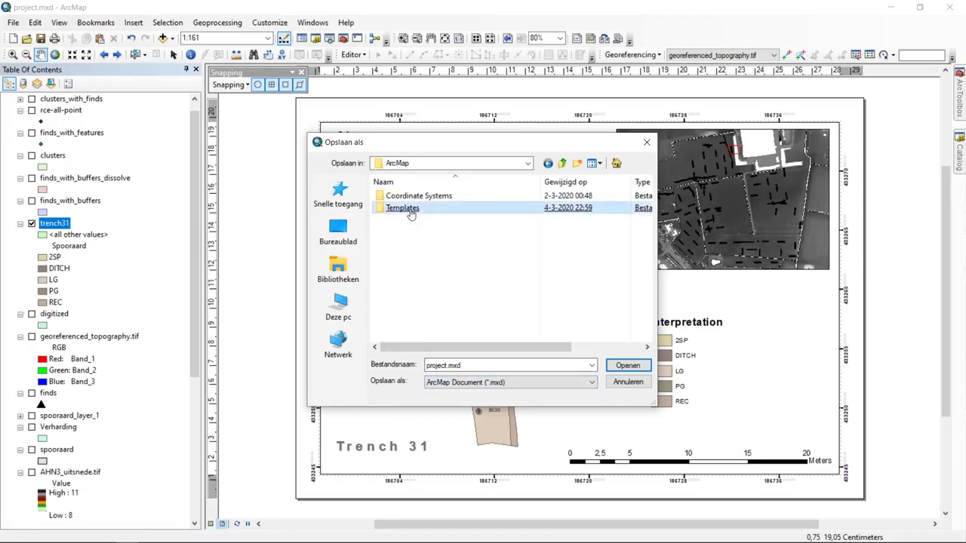
{"action": "key", "text": "Return"}
Step: Save the map document in the Templates folder under the name trench_map.mxd
{"action": "left_click", "coordinate": [481, 367]}
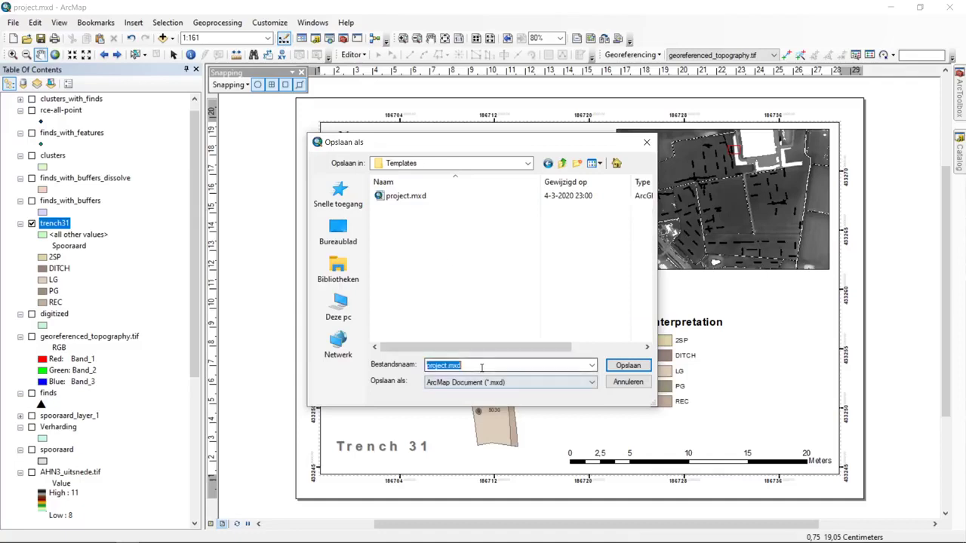
{"action": "left_click", "coordinate": [532, 370]}
{"action": "key", "text": "Left"}
{"action": "key", "text": "Left"}
{"action": "key", "text": "shift+Home"}
{"action": "type", "text": "trench_map"}
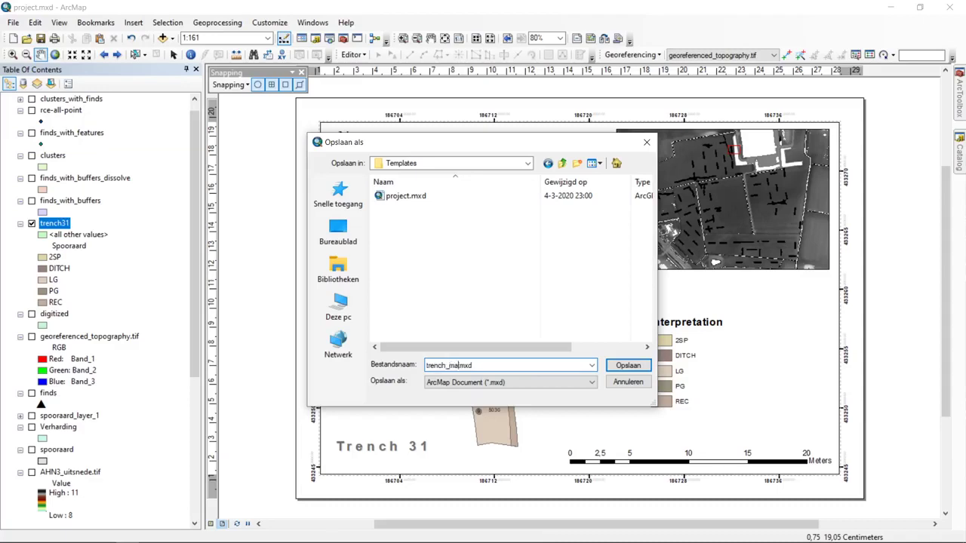
{"action": "key", "text": "Return"}
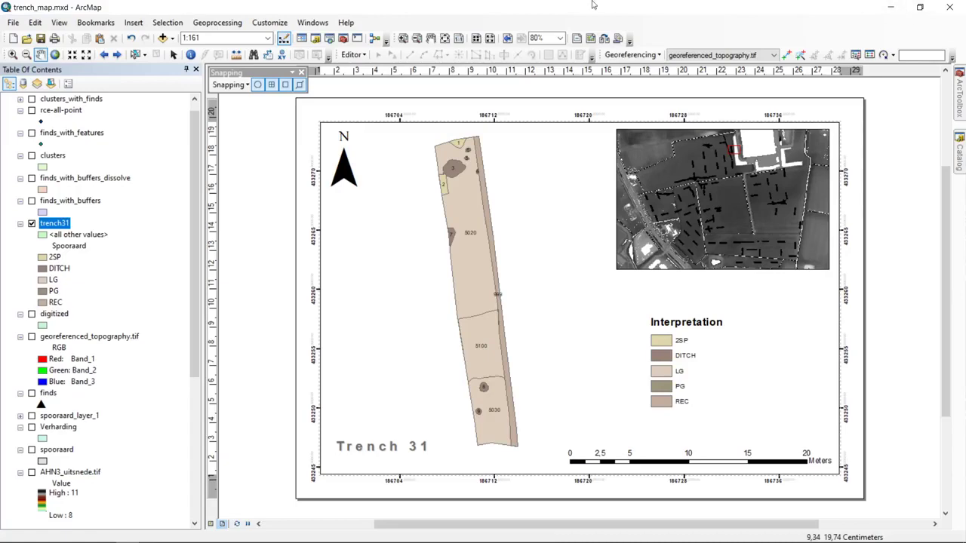
Step: Examine the Blank Map, project and trench_map templates offered for a new document, and cancel without creating one
{"action": "left_click", "coordinate": [12, 40]}
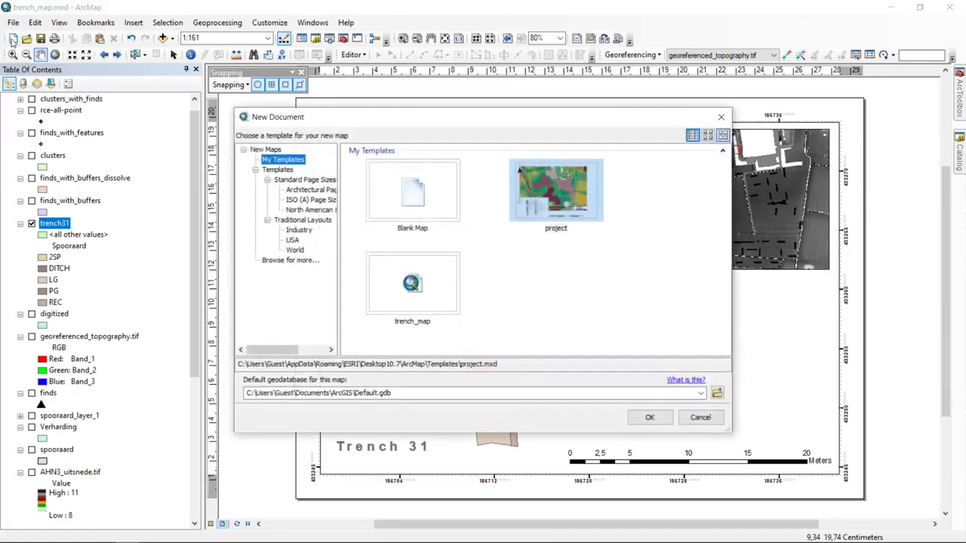
{"action": "key", "text": "Tab"}
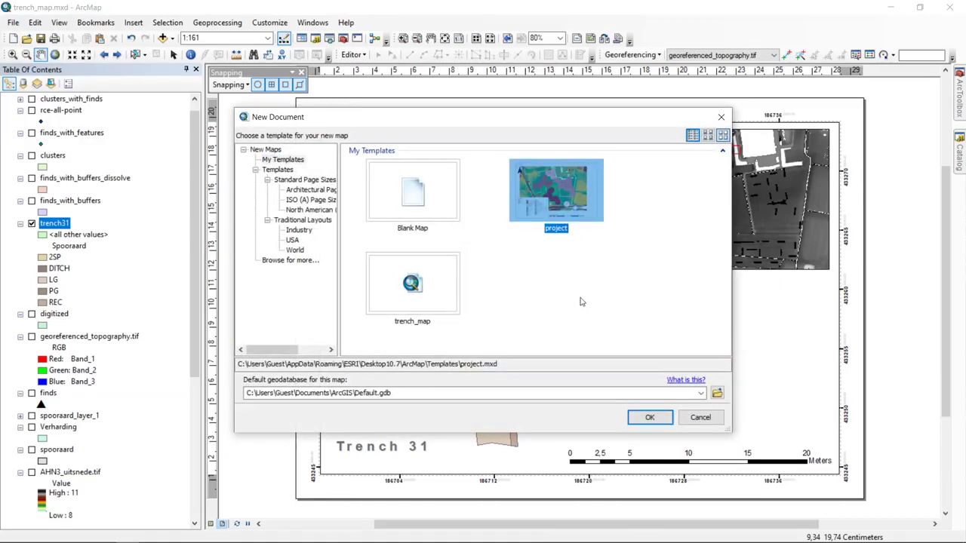
{"action": "left_click", "coordinate": [404, 200]}
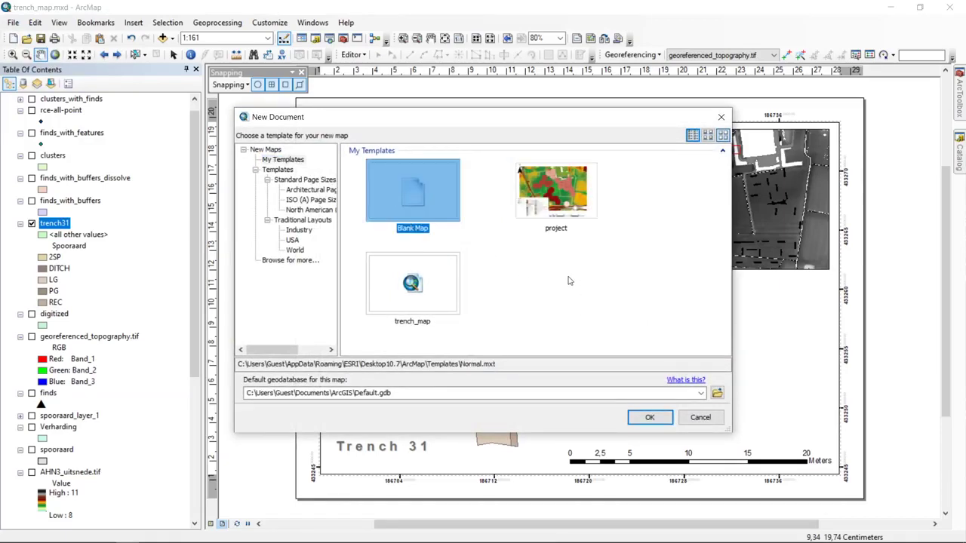
{"action": "left_click", "coordinate": [572, 200]}
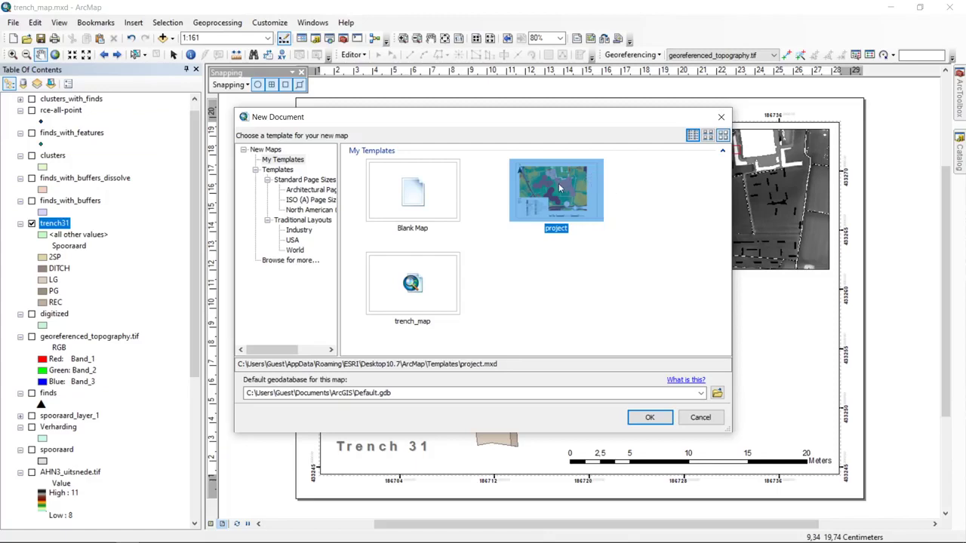
{"action": "left_click", "coordinate": [436, 290]}
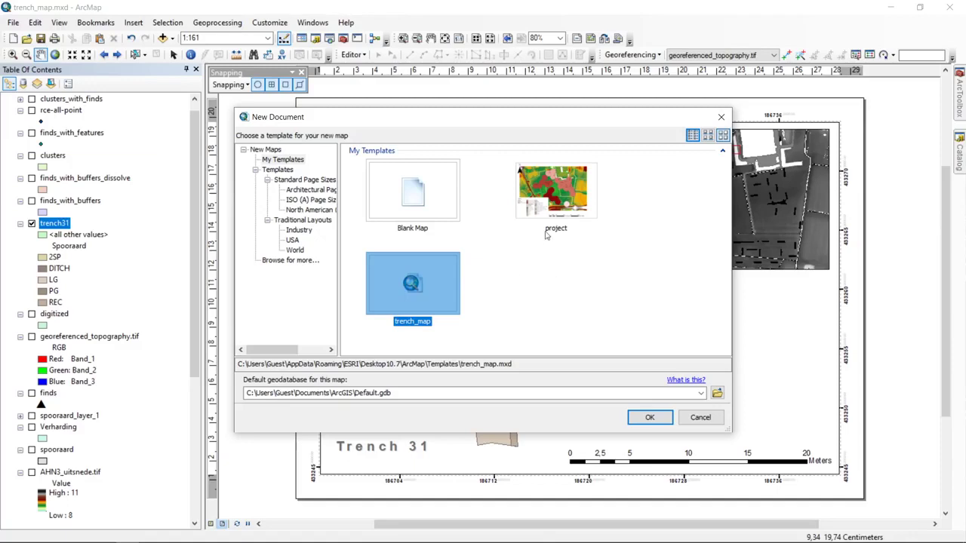
{"action": "left_click", "coordinate": [559, 176]}
{"action": "left_click", "coordinate": [394, 286]}
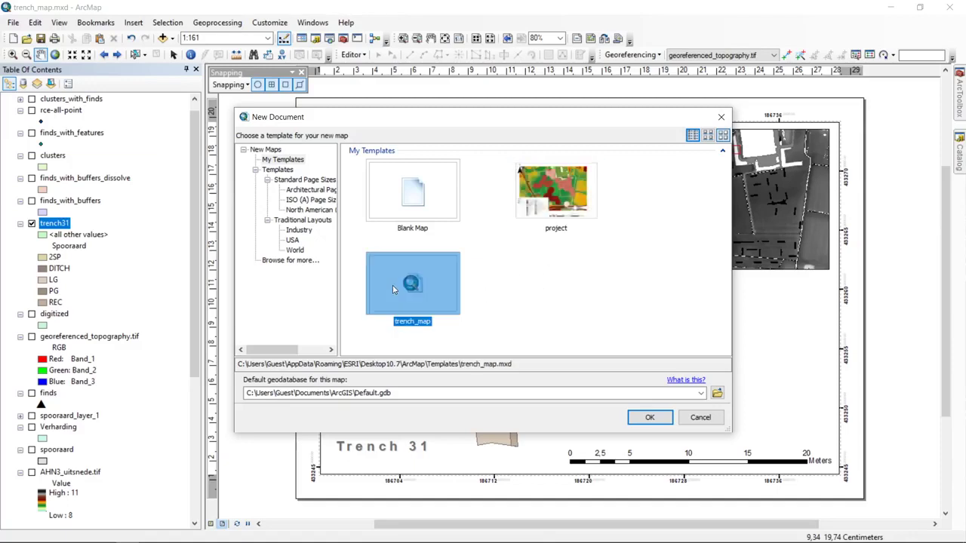
{"action": "left_click", "coordinate": [699, 419]}
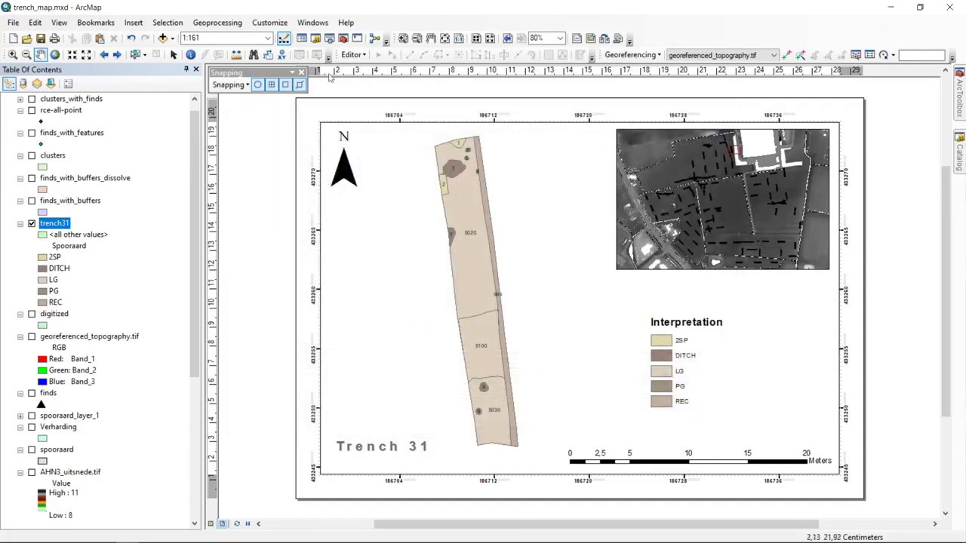
Step: Make a thumbnail for the map document in its Map Document Properties and accept the change
{"action": "left_click", "coordinate": [12, 23]}
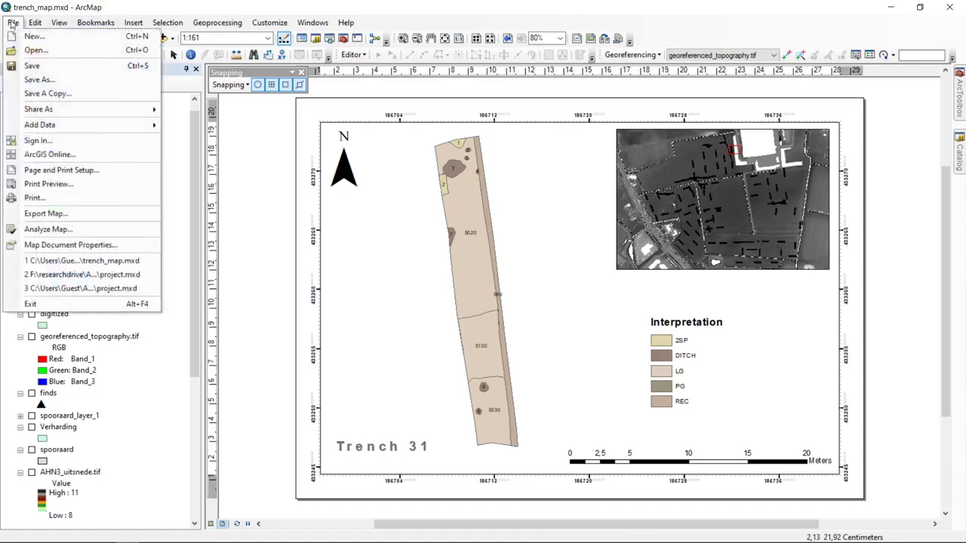
{"action": "left_click", "coordinate": [57, 243]}
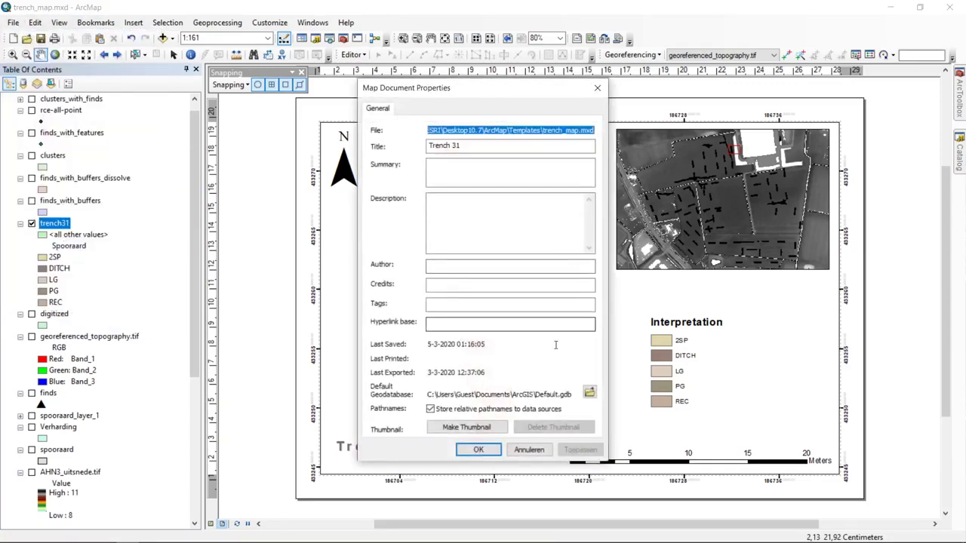
{"action": "left_click", "coordinate": [487, 430]}
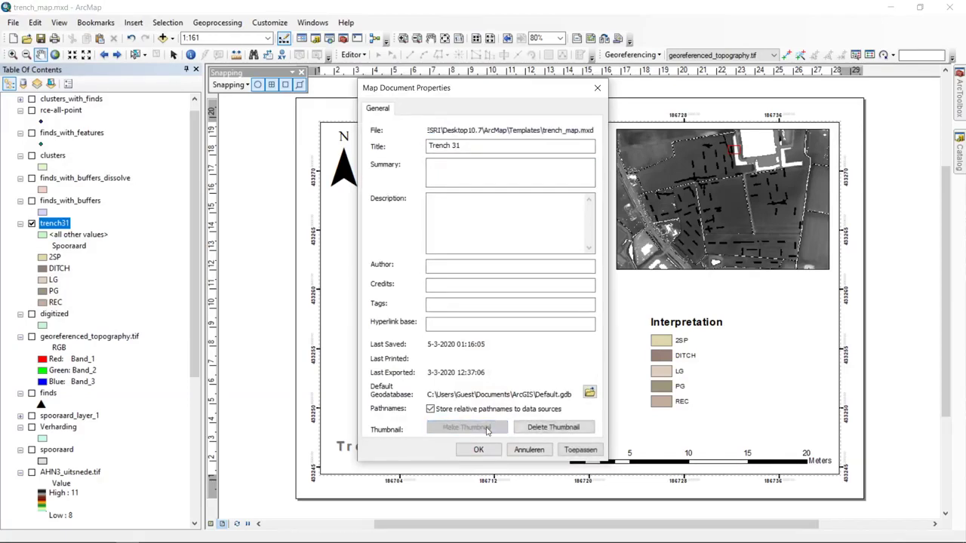
{"action": "left_click", "coordinate": [480, 450]}
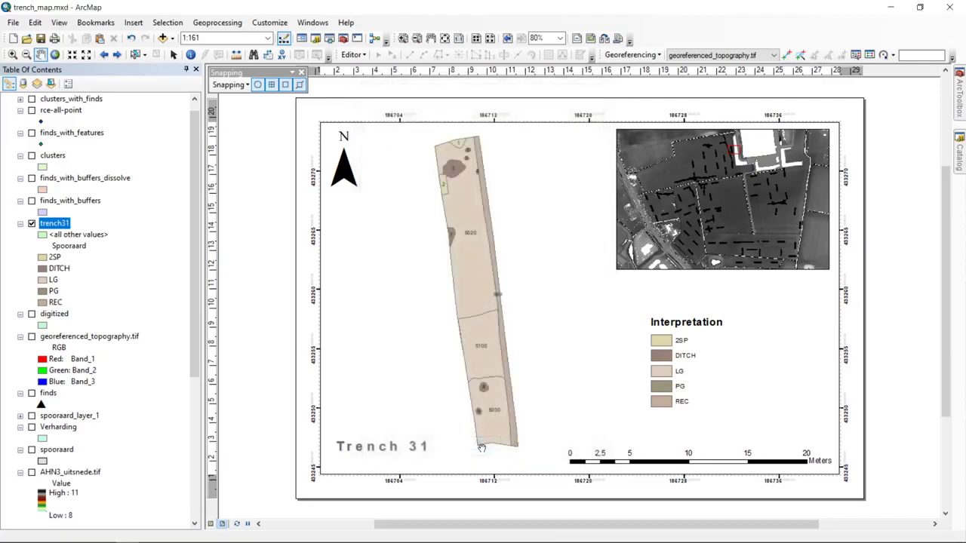
Step: Save the map document again over trench_map.mxd in the Templates folder, replacing the existing file
{"action": "left_click", "coordinate": [13, 23]}
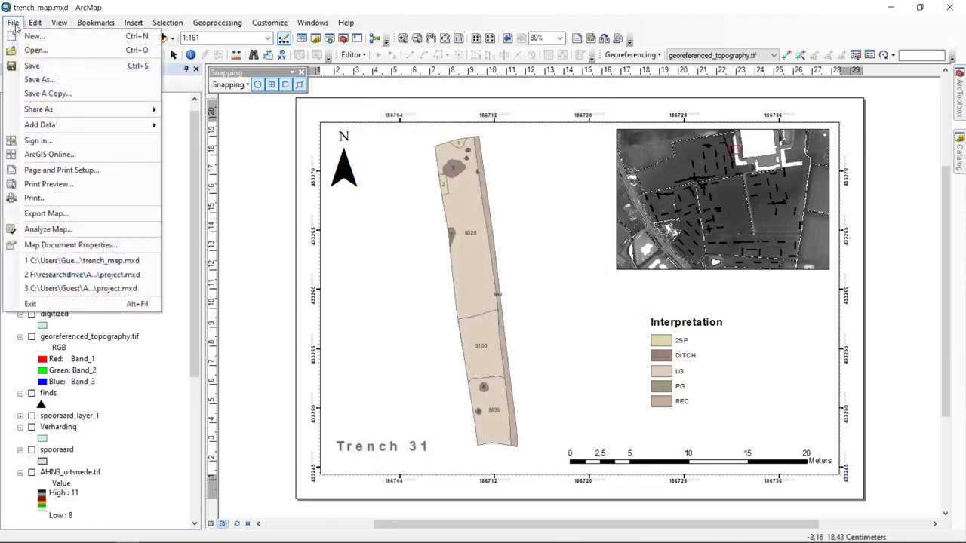
{"action": "left_click", "coordinate": [41, 80]}
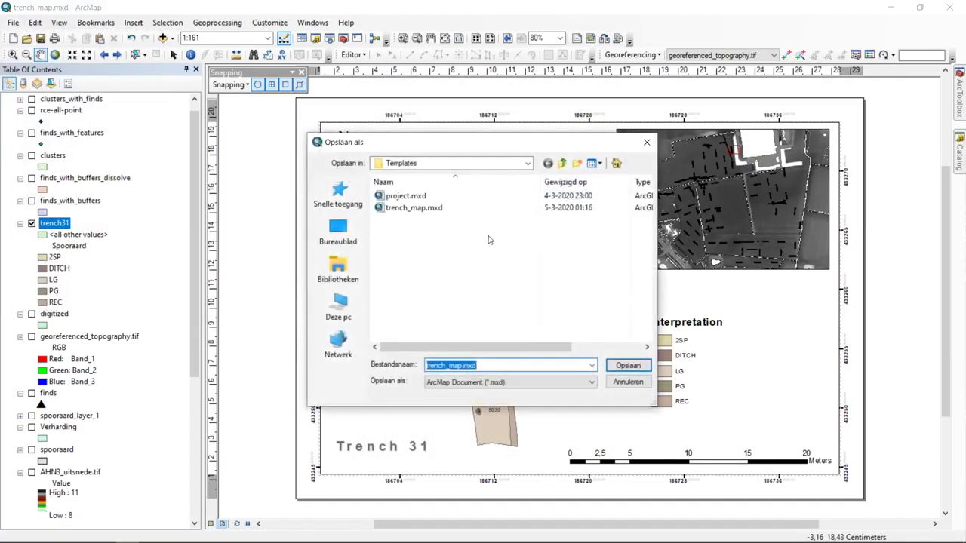
{"action": "right_click", "coordinate": [406, 208]}
{"action": "left_click", "coordinate": [491, 148]}
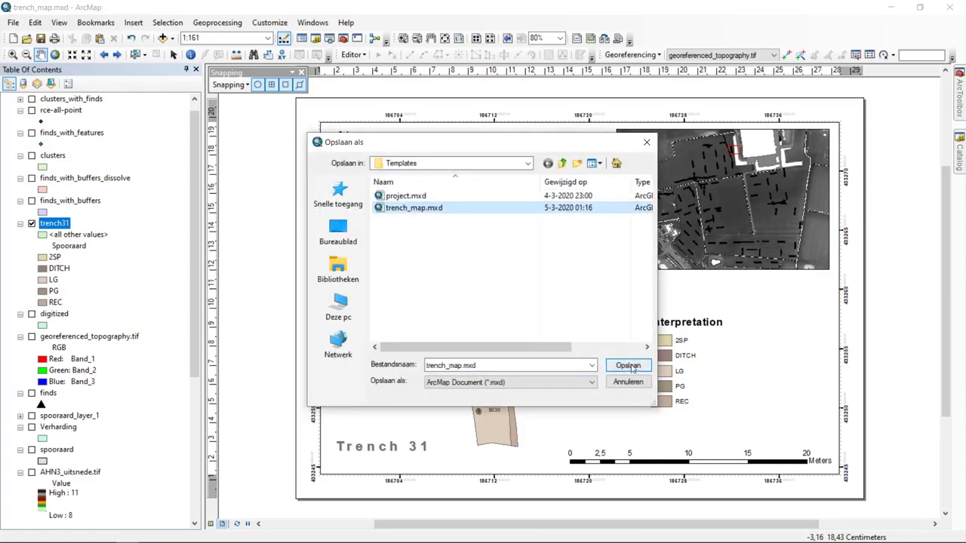
{"action": "left_click", "coordinate": [631, 366]}
{"action": "left_click", "coordinate": [511, 277]}
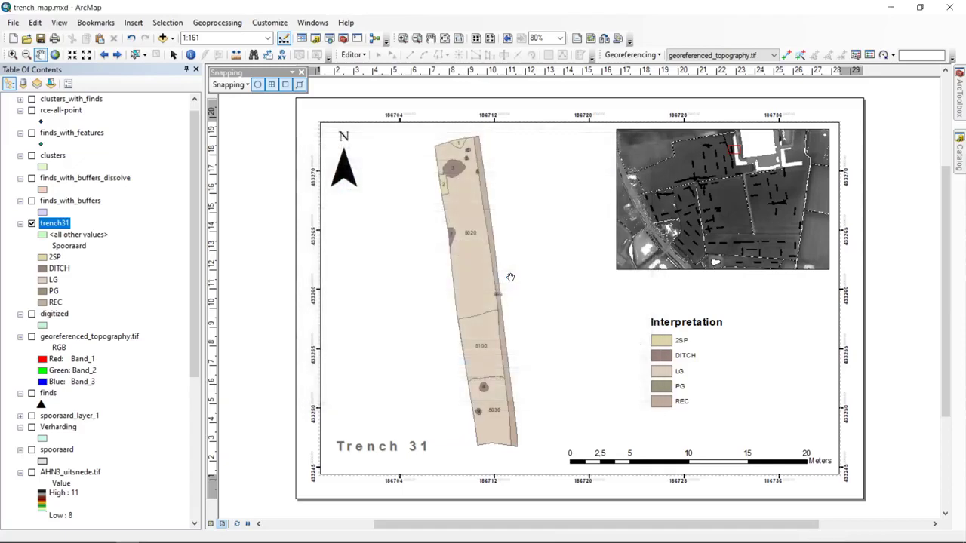
Step: Compare the trench_map template's thumbnail with the Blank Map template offered for a new document, and cancel without creating one
{"action": "left_click", "coordinate": [12, 39]}
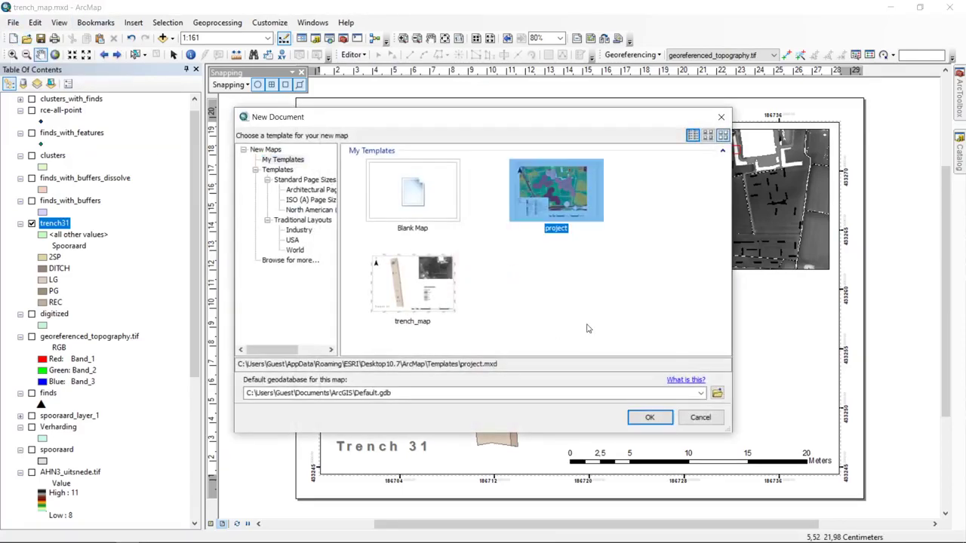
{"action": "left_click", "coordinate": [398, 280]}
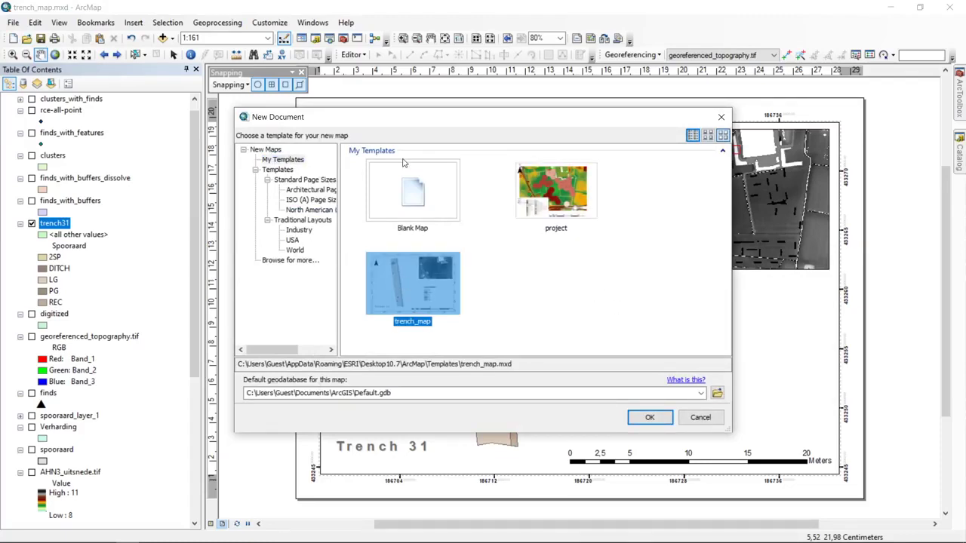
{"action": "left_click", "coordinate": [422, 191]}
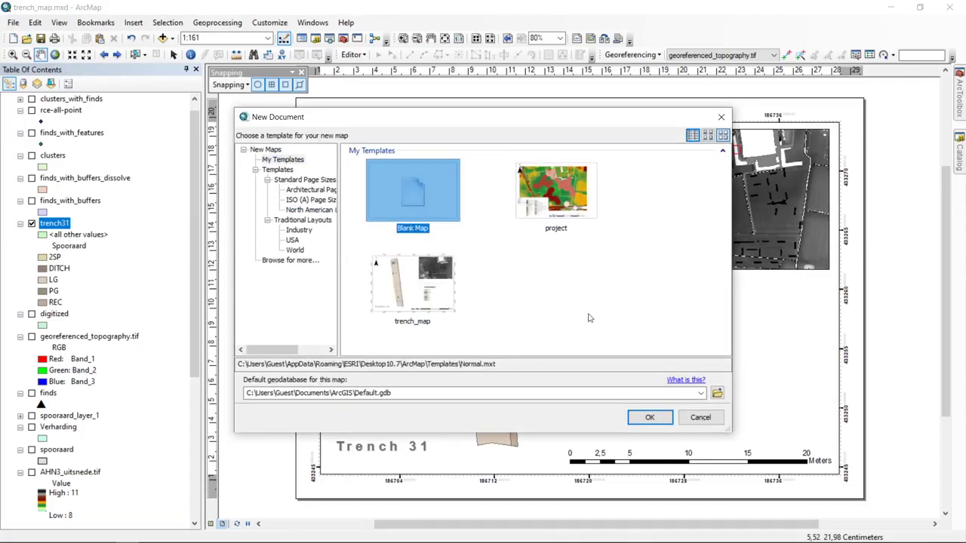
{"action": "left_click", "coordinate": [700, 418]}
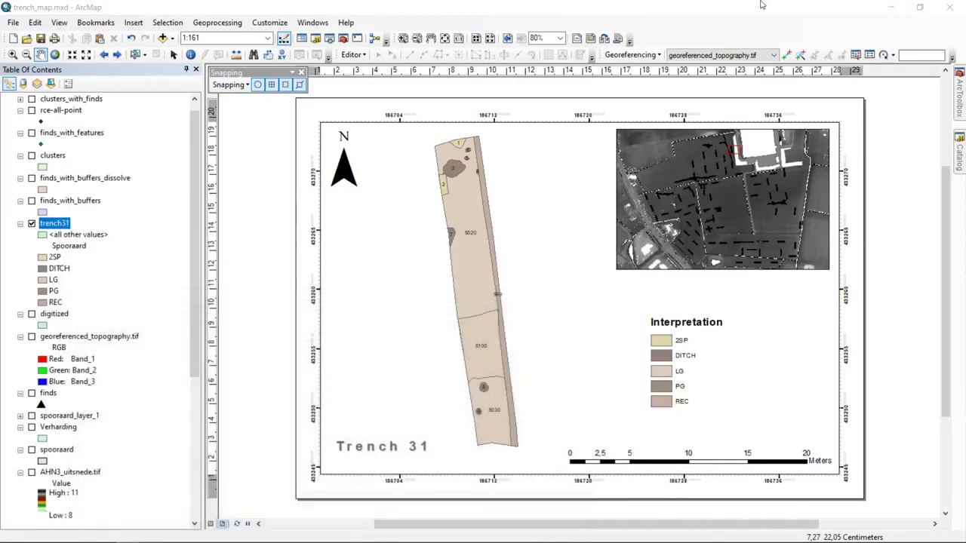
Step: Change the layout to the project.mxd template with Layers as data frame 1, and inspect its legend and scale bar
{"action": "left_click", "coordinate": [608, 40]}
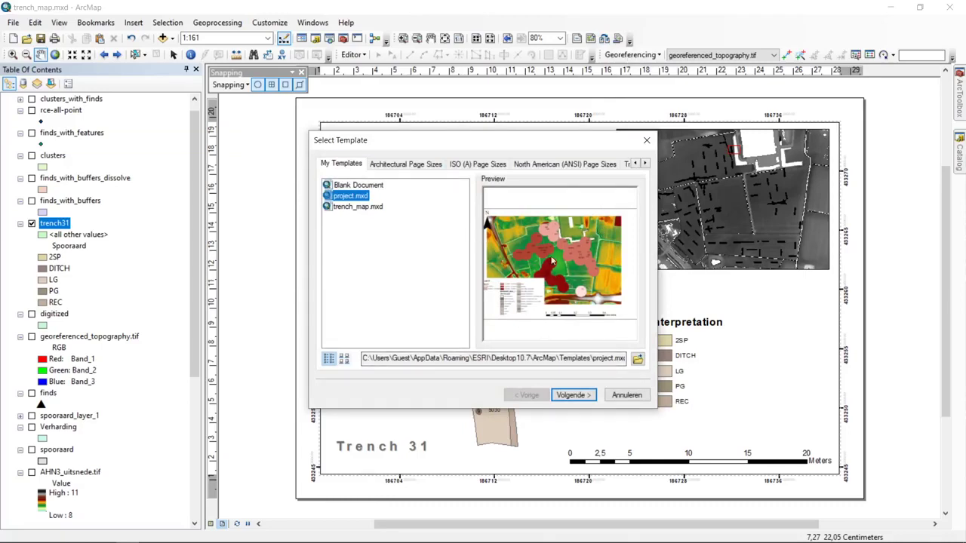
{"action": "left_click", "coordinate": [585, 396]}
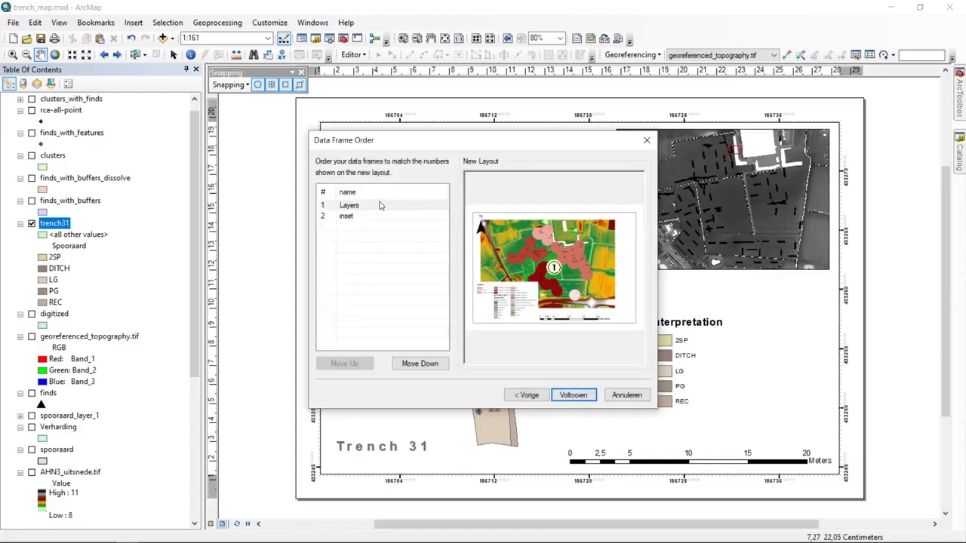
{"action": "left_click", "coordinate": [380, 206]}
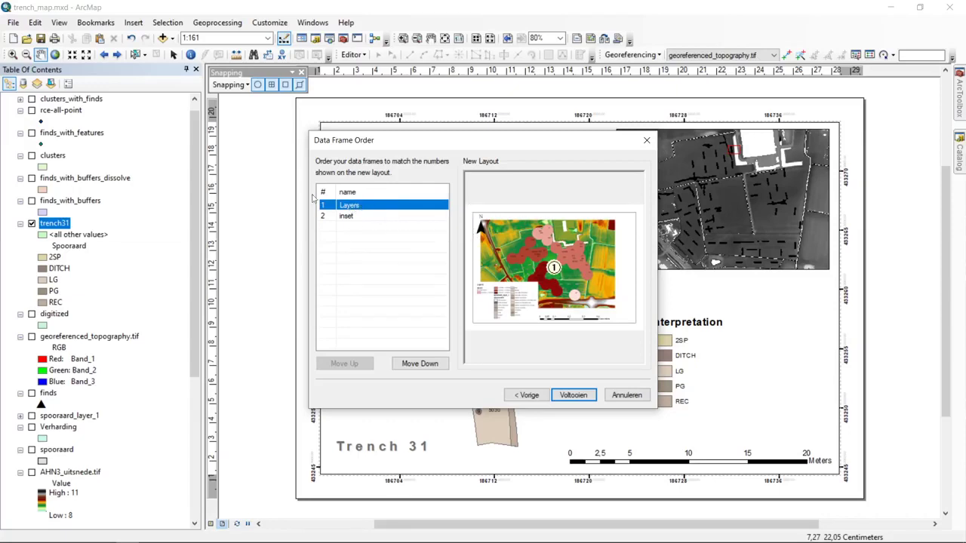
{"action": "left_click", "coordinate": [587, 395]}
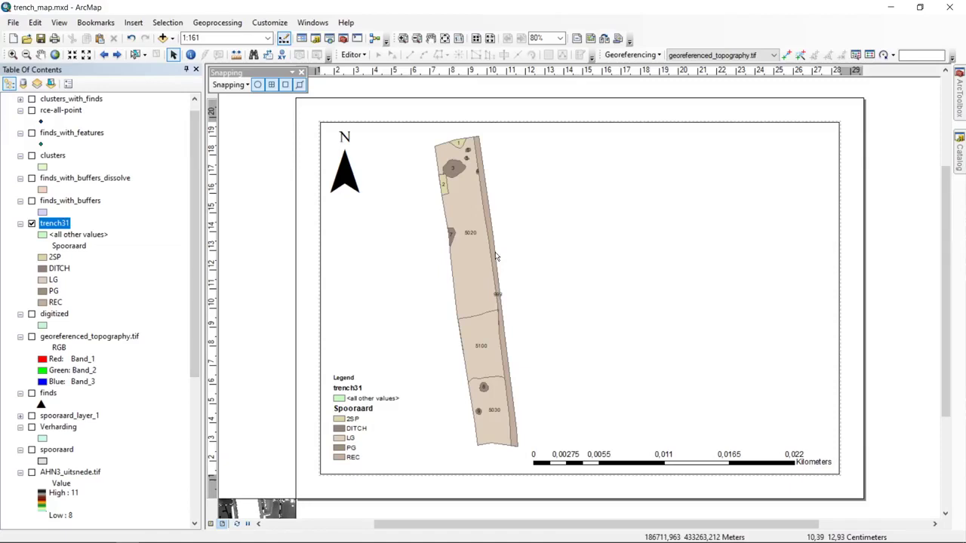
{"action": "left_click", "coordinate": [359, 418]}
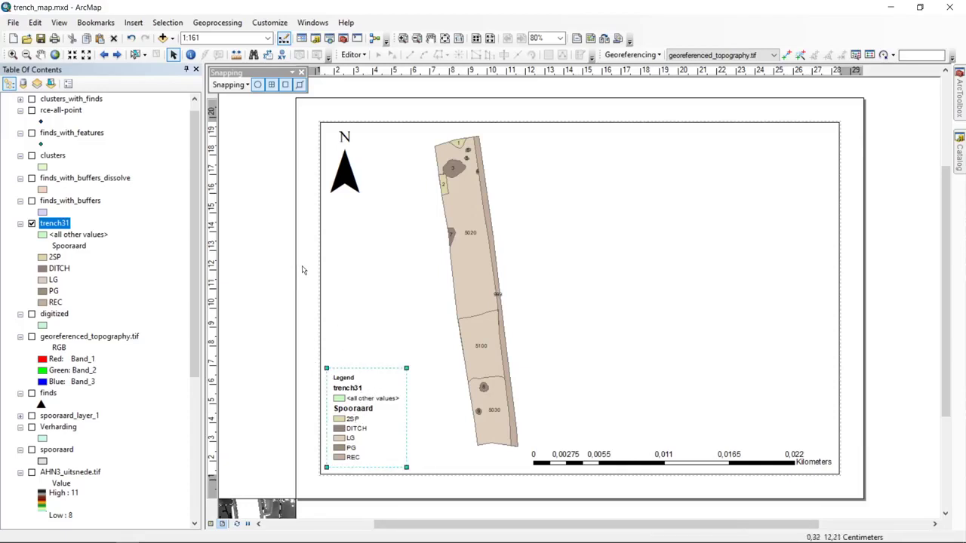
{"action": "left_click", "coordinate": [622, 453]}
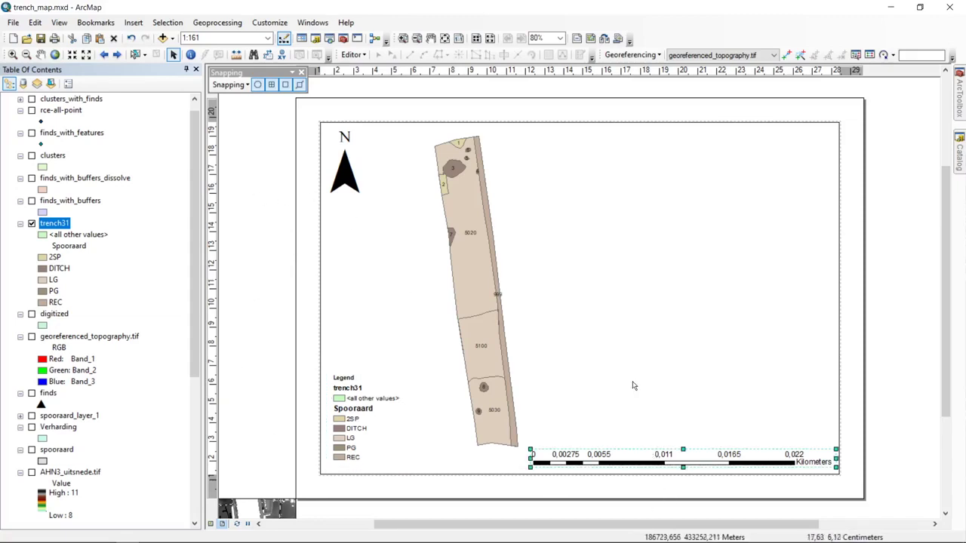
{"action": "left_click", "coordinate": [255, 225]}
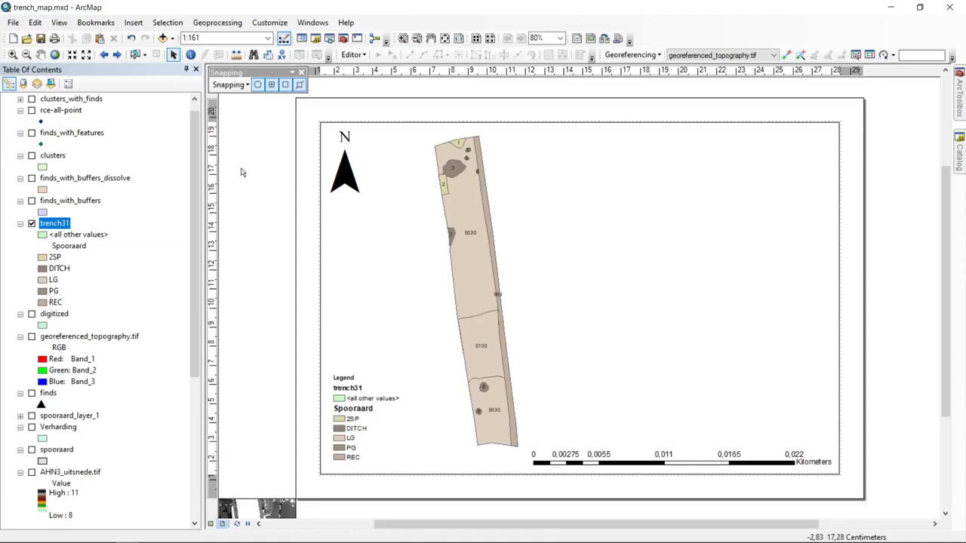
Step: Change the layout to the trench_map.mxd template, ordering the data frames with inset as 1 and Layers as 2
{"action": "left_click", "coordinate": [604, 39]}
{"action": "left_click", "coordinate": [345, 209]}
{"action": "left_click", "coordinate": [581, 396]}
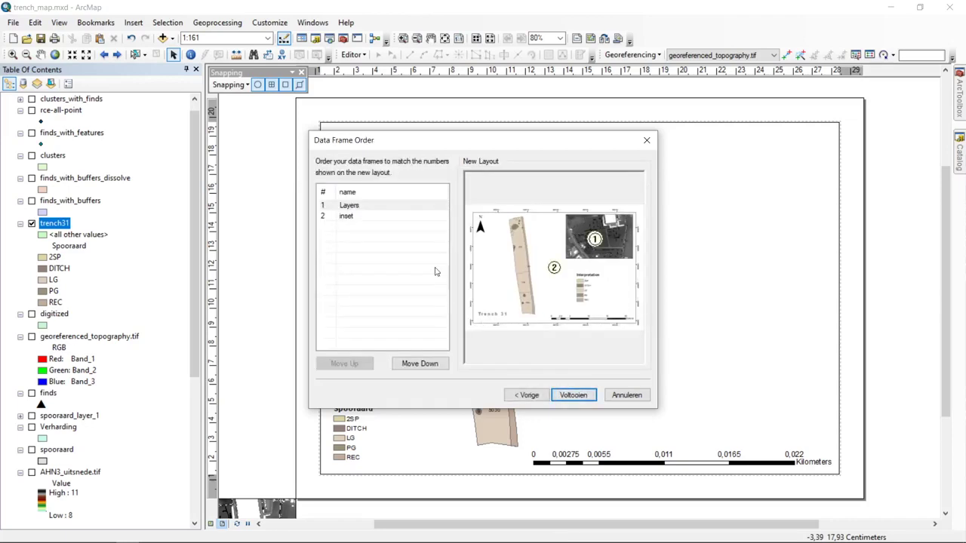
{"action": "left_click", "coordinate": [400, 216]}
{"action": "left_click", "coordinate": [344, 364]}
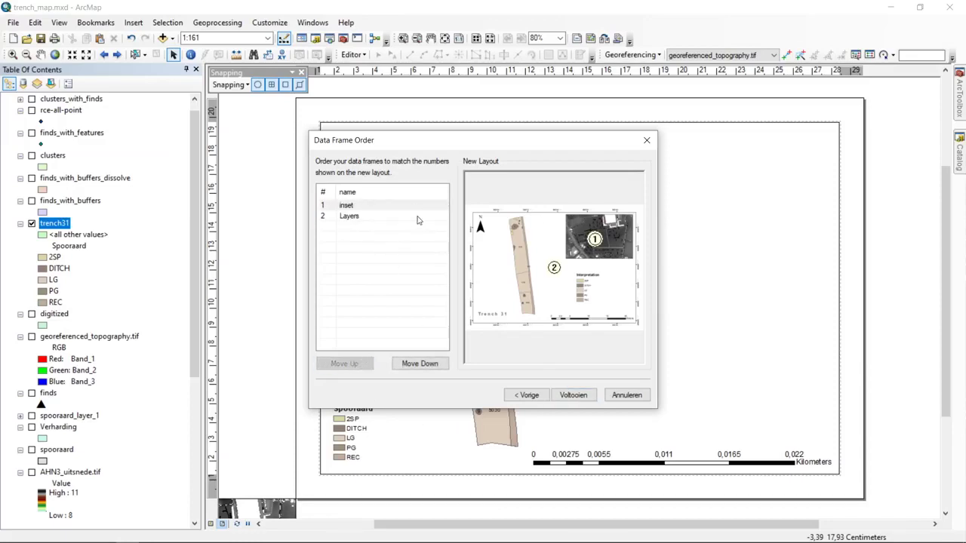
{"action": "left_click", "coordinate": [577, 394]}
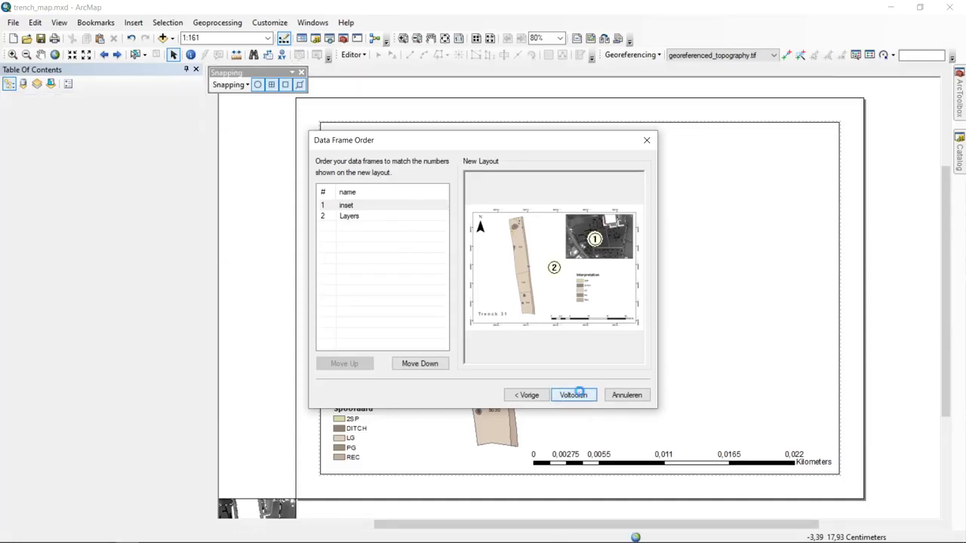